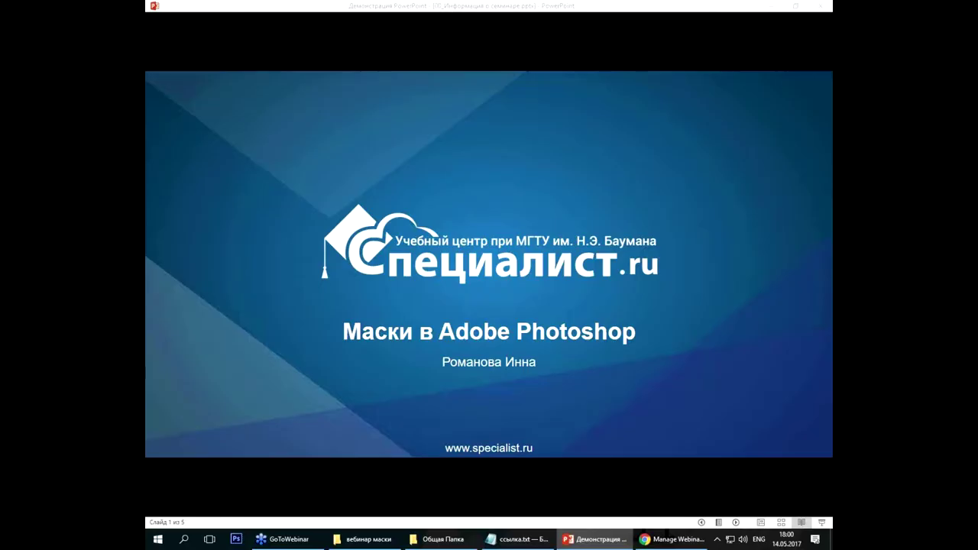
# Step: Check the download-link note, then advance the slideshow to the Растровая mask box
pyautogui.click(566, 79)
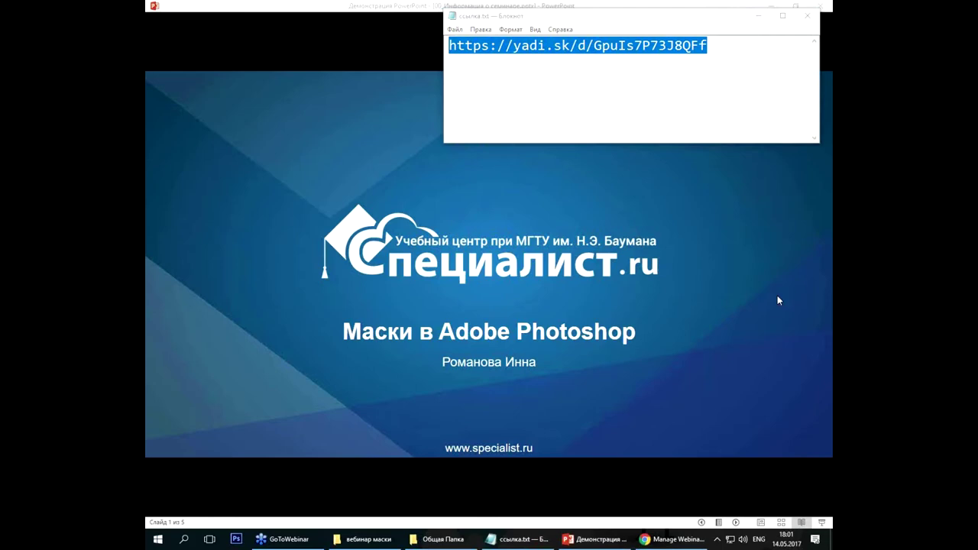
pyautogui.click(758, 16)
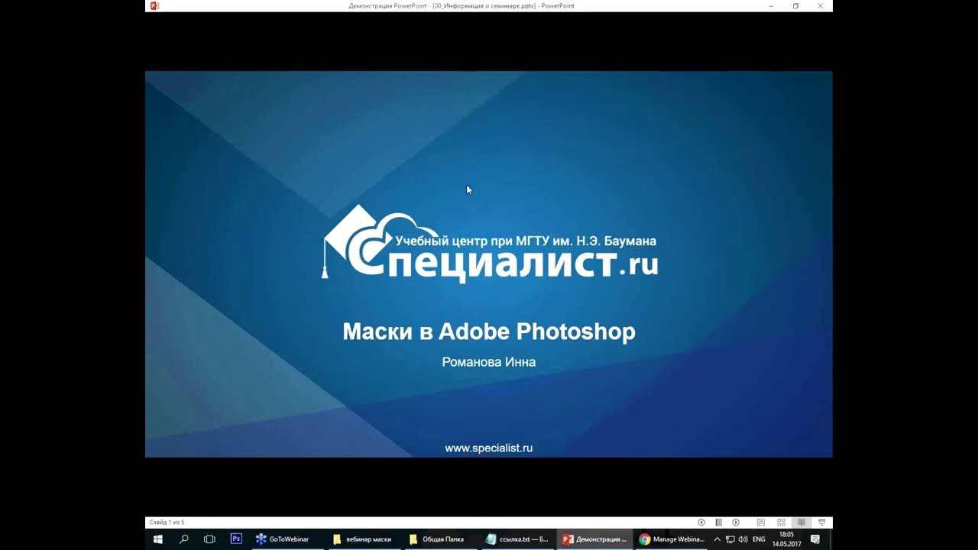
pyautogui.click(468, 189)
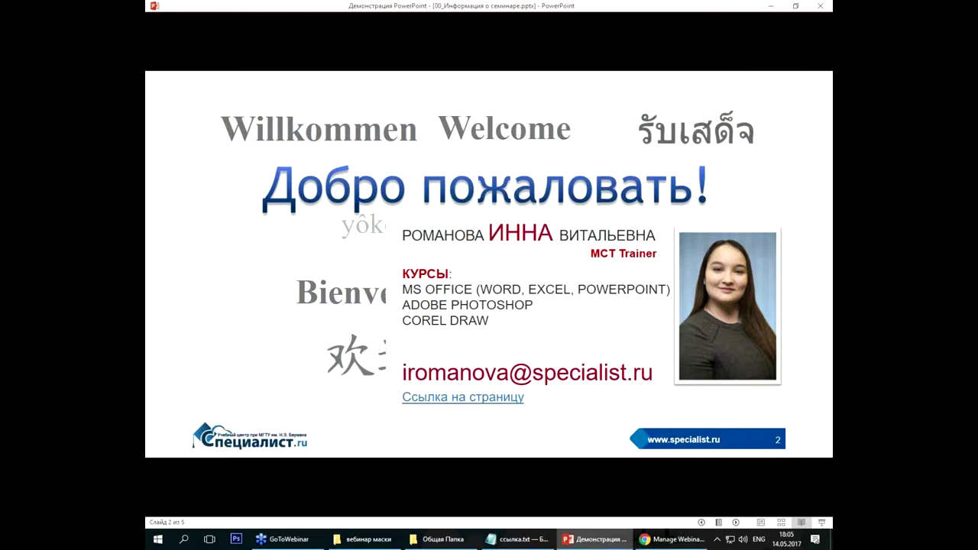
pyautogui.press('Right')
pyautogui.press('Right')
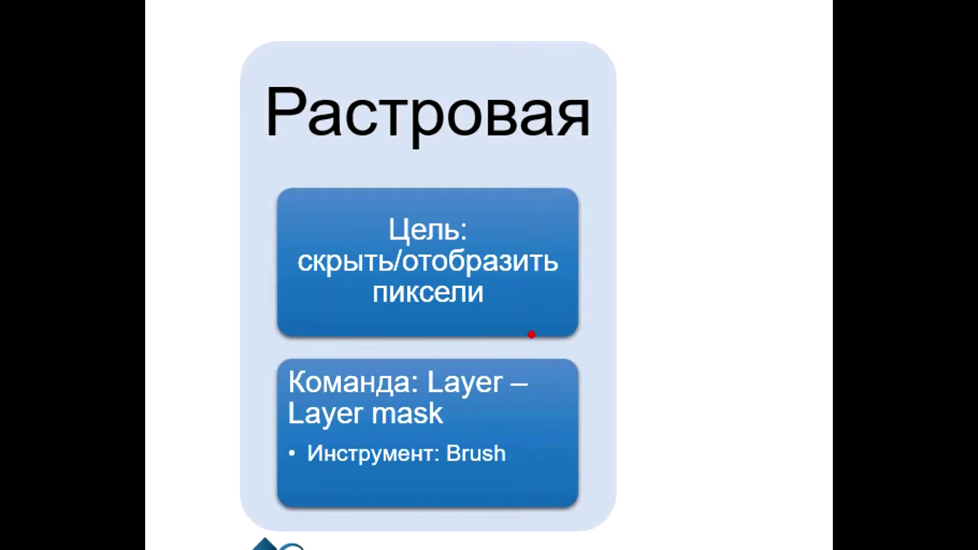
pyautogui.moveTo(264, 161)
pyautogui.mouseDown()
pyautogui.moveTo(440, 151)
pyautogui.moveTo(448, 138)
pyautogui.mouseUp()
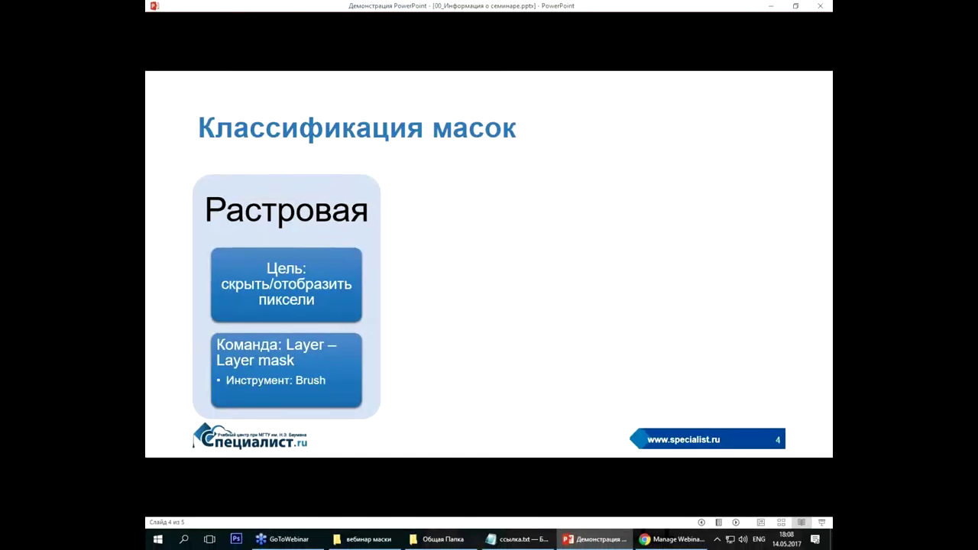
pyautogui.click(347, 195)
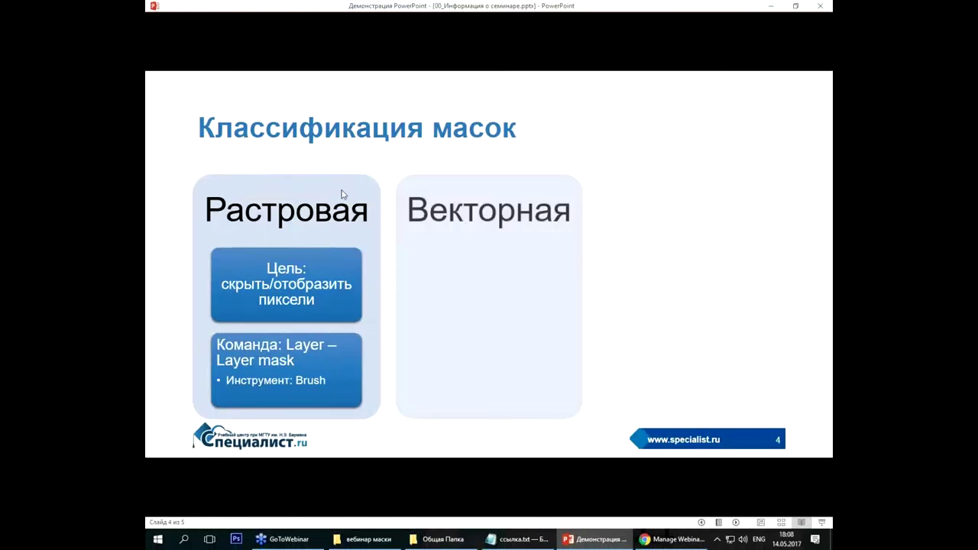
# Step: Minimize the slideshow to reveal the desktop with the вебинар маски folder
pyautogui.click(769, 6)
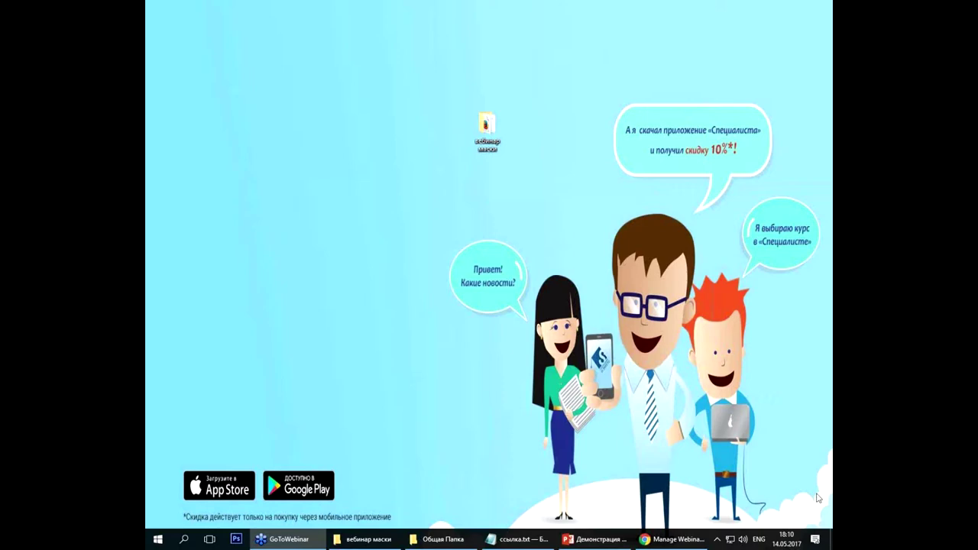
# Step: Back in the slideshow, hide Векторная, outline скрыть/отобразить пиксели in red, then reveal Векторная
pyautogui.click(609, 540)
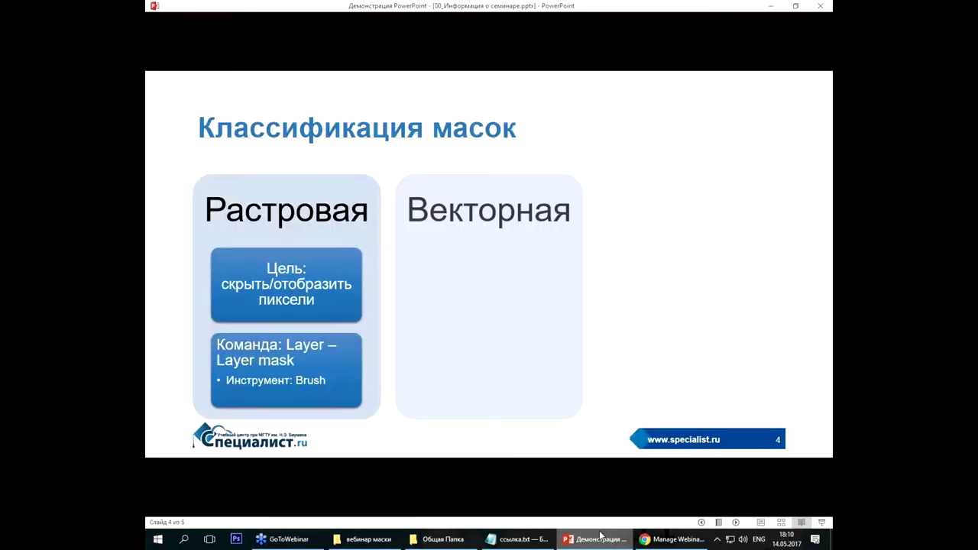
pyautogui.press('Left')
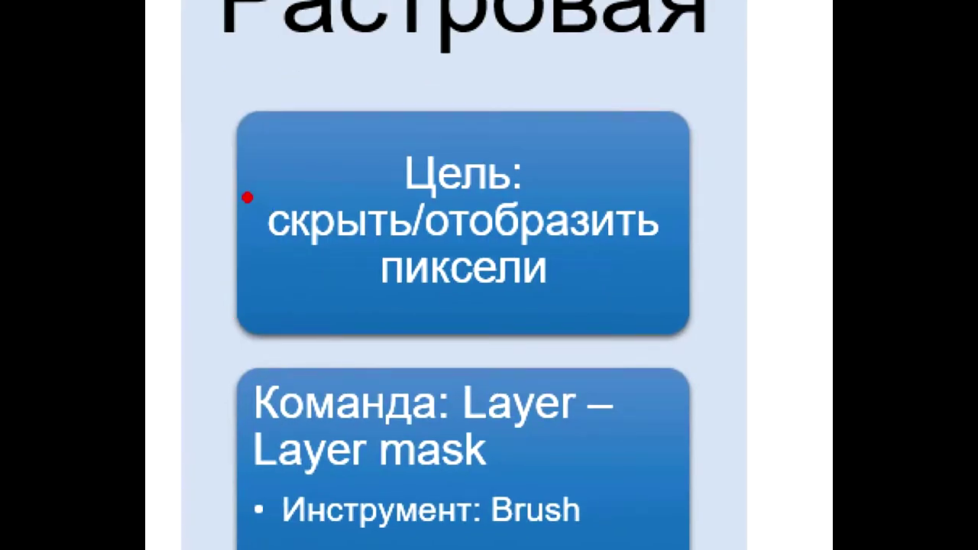
pyautogui.moveTo(243, 192); pyautogui.dragTo(691, 292)
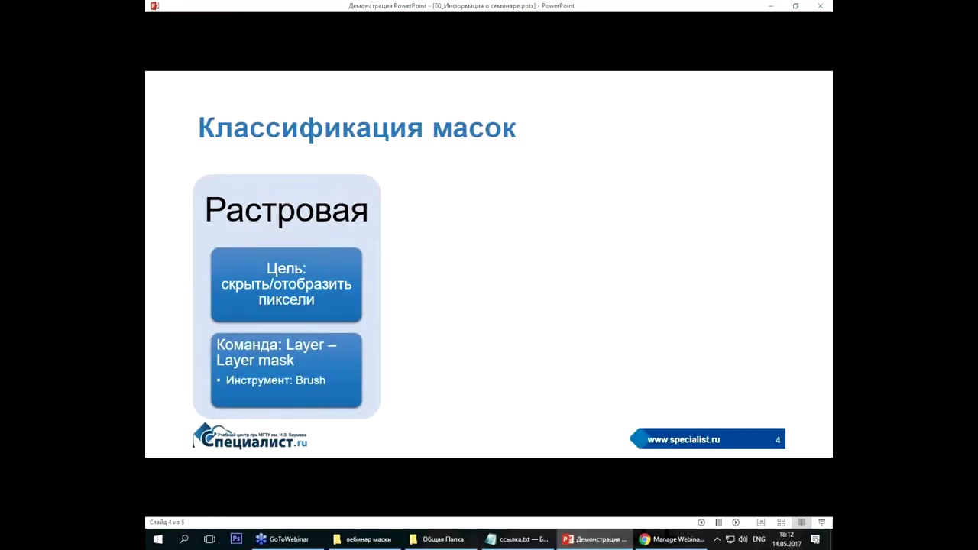
pyautogui.click(728, 334)
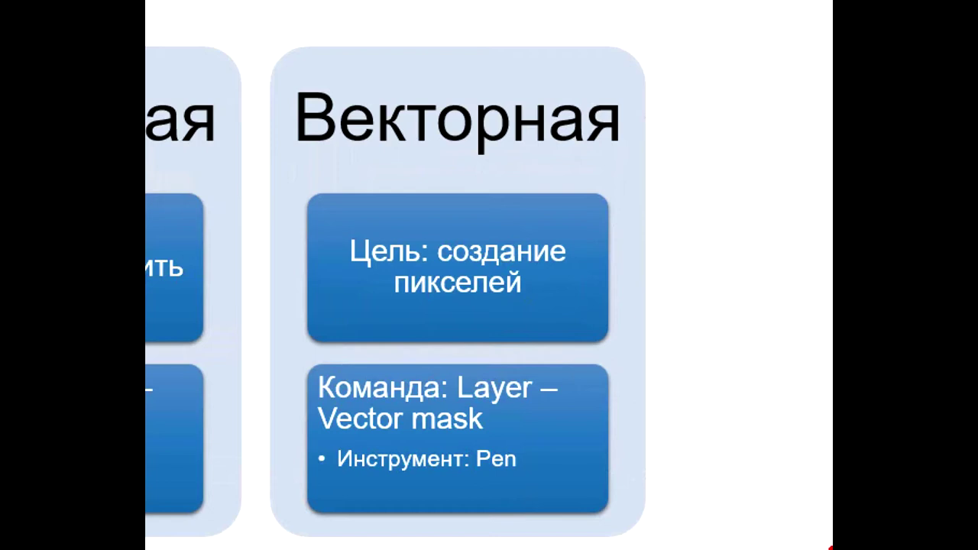
# Step: Draw a red ink rectangle around 'Цель: создание пикселей' in the Векторная column
pyautogui.moveTo(326, 201); pyautogui.dragTo(585, 327)
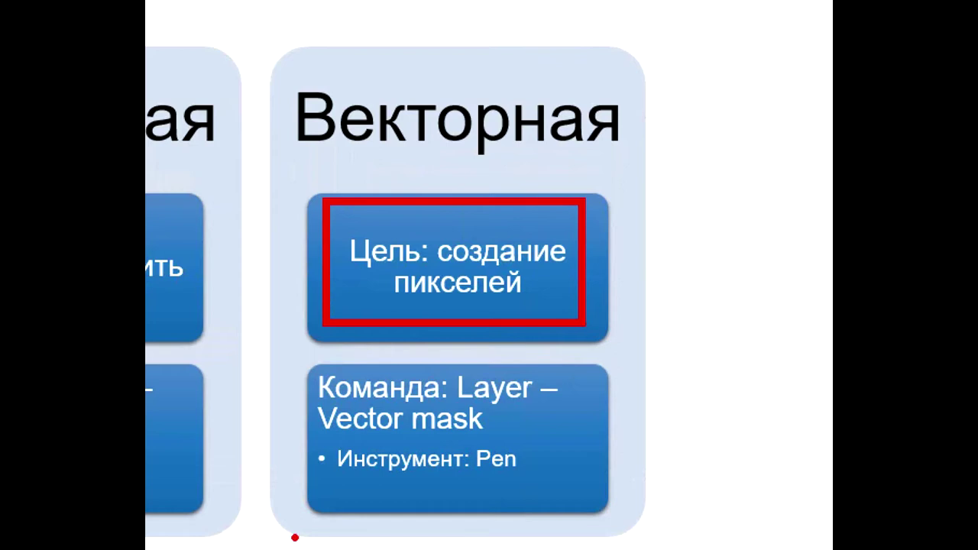
# Step: Underline 'Инструмент: Pen' in red ink and add an arrow and dot pointing at it
pyautogui.moveTo(302, 501)
pyautogui.mouseDown()
pyautogui.moveTo(561, 493)
pyautogui.moveTo(579, 464)
pyautogui.mouseUp()
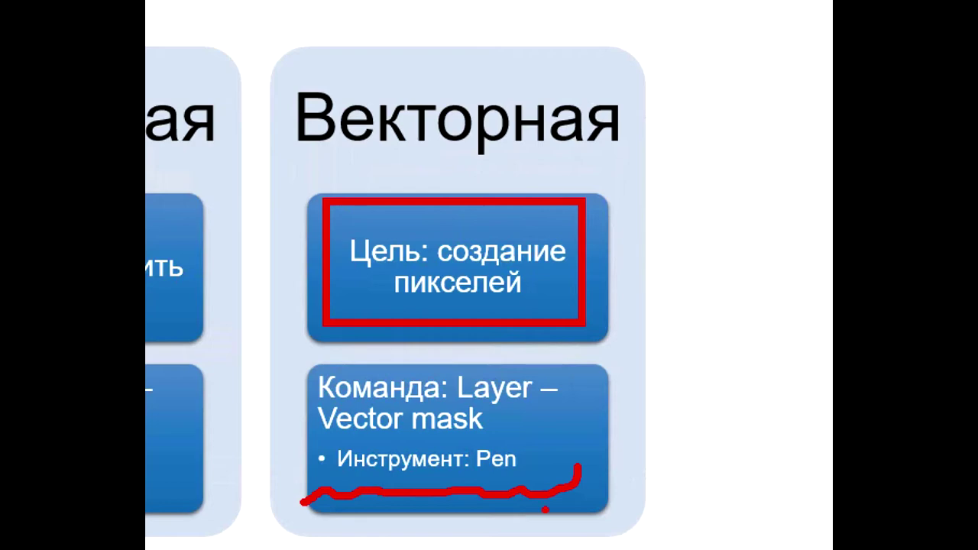
pyautogui.moveTo(535, 460)
pyautogui.mouseDown()
pyautogui.moveTo(583, 417)
pyautogui.moveTo(590, 436)
pyautogui.mouseUp()
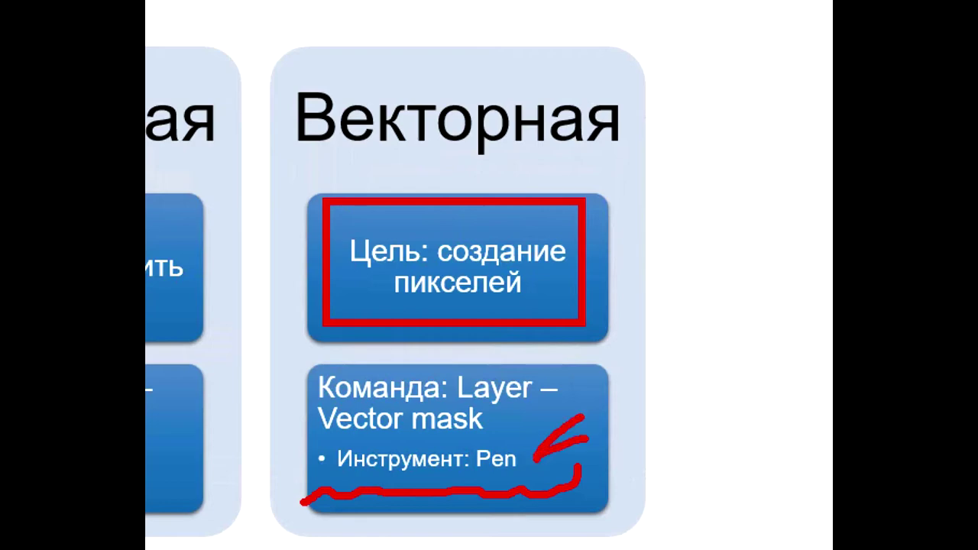
pyautogui.moveTo(541, 458); pyautogui.dragTo(619, 469)
pyautogui.click(605, 506)
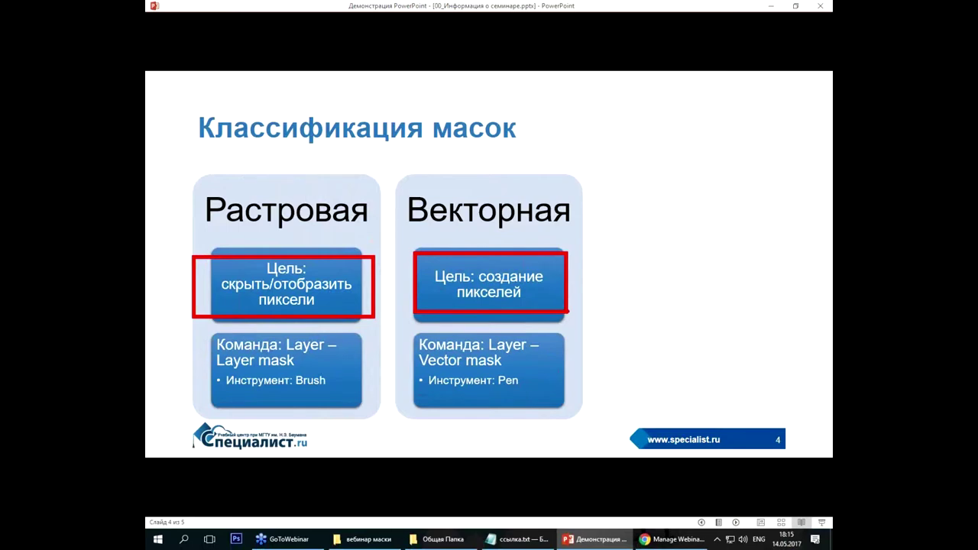
# Step: Erase the ink with E and advance the animation to show the Быстрая column
pyautogui.press('e')
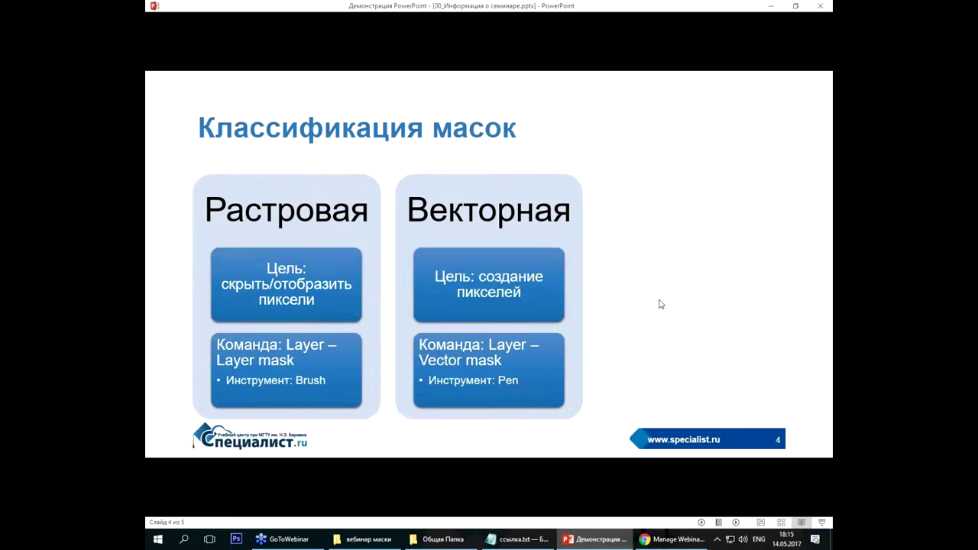
pyautogui.click(675, 285)
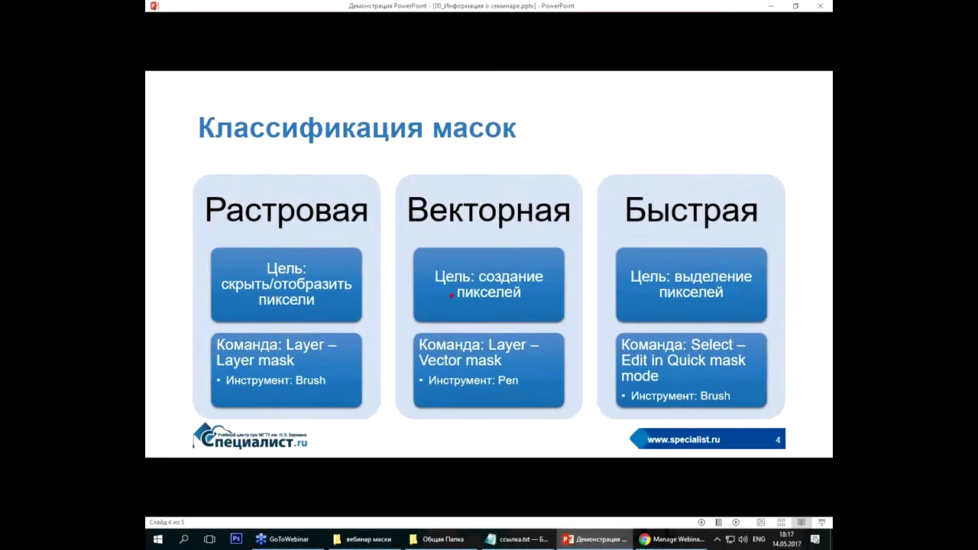
# Step: Frame the three Цель boxes of Растровая, Векторная and Быстрая in red ink
pyautogui.moveTo(186, 255)
pyautogui.mouseDown()
pyautogui.moveTo(348, 284)
pyautogui.moveTo(367, 326)
pyautogui.mouseUp()
pyautogui.moveTo(416, 249); pyautogui.dragTo(580, 328)
pyautogui.moveTo(617, 242); pyautogui.dragTo(776, 328)
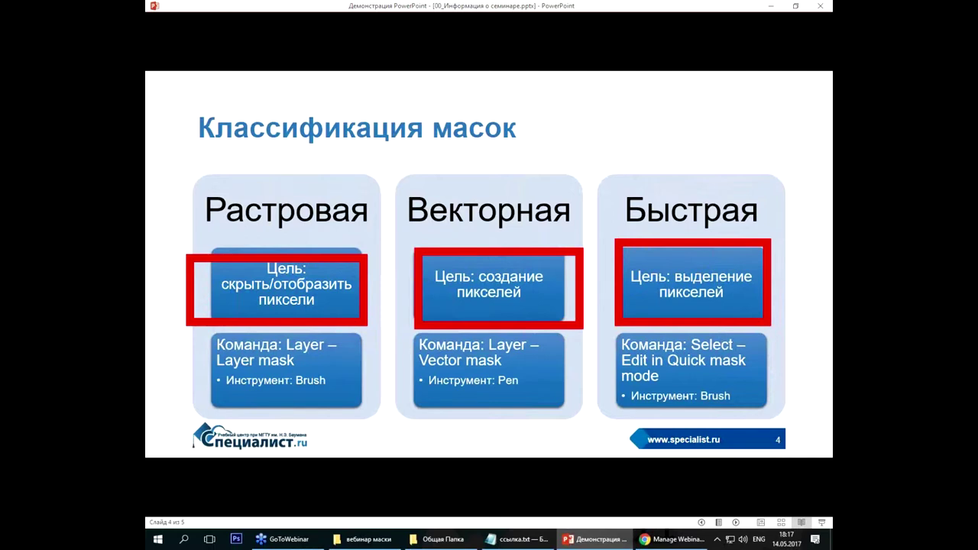
# Step: Tick and underline the Brush entries in the Растровая and Быстрая columns, then erase the ink
pyautogui.moveTo(465, 366); pyautogui.dragTo(336, 371)
pyautogui.moveTo(763, 359); pyautogui.dragTo(795, 386)
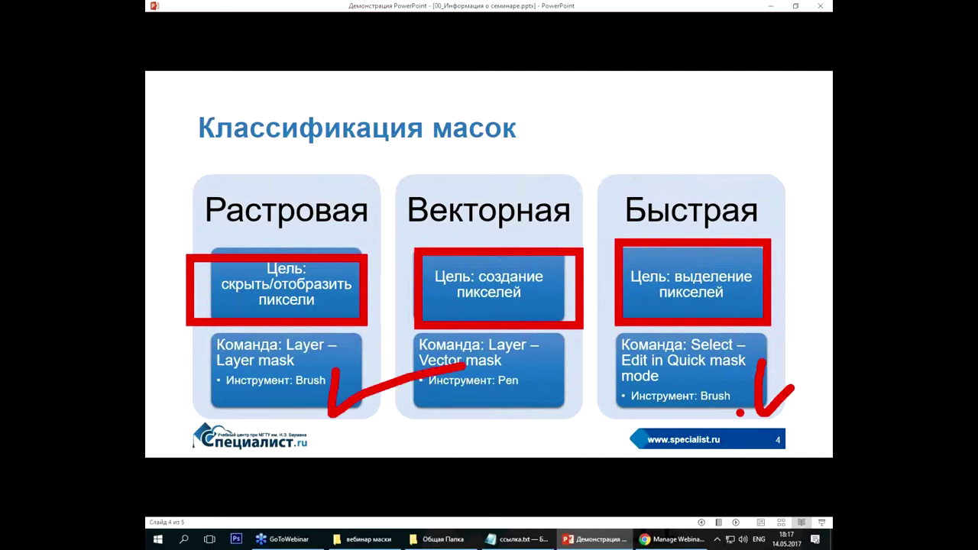
pyautogui.moveTo(756, 416); pyautogui.dragTo(702, 413)
pyautogui.moveTo(292, 394); pyautogui.dragTo(330, 395)
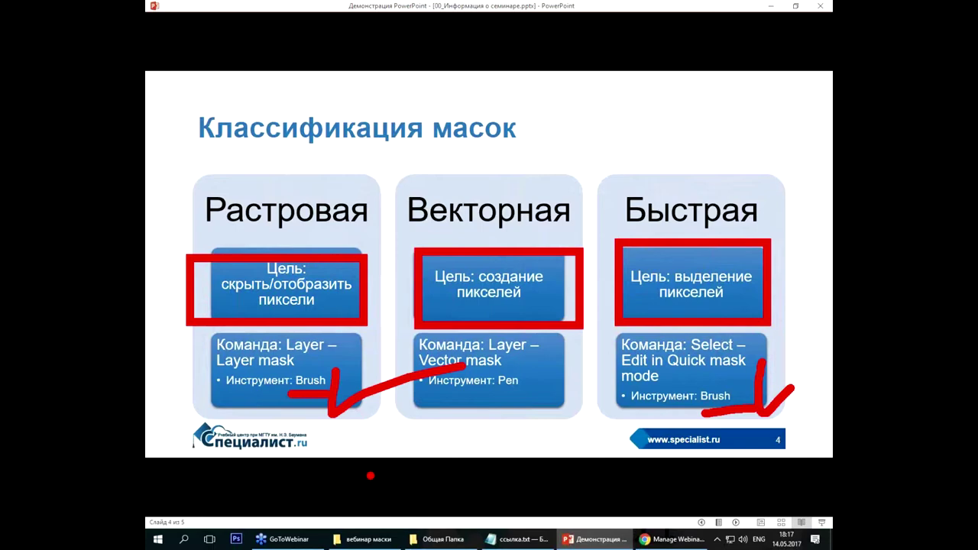
pyautogui.press('e')
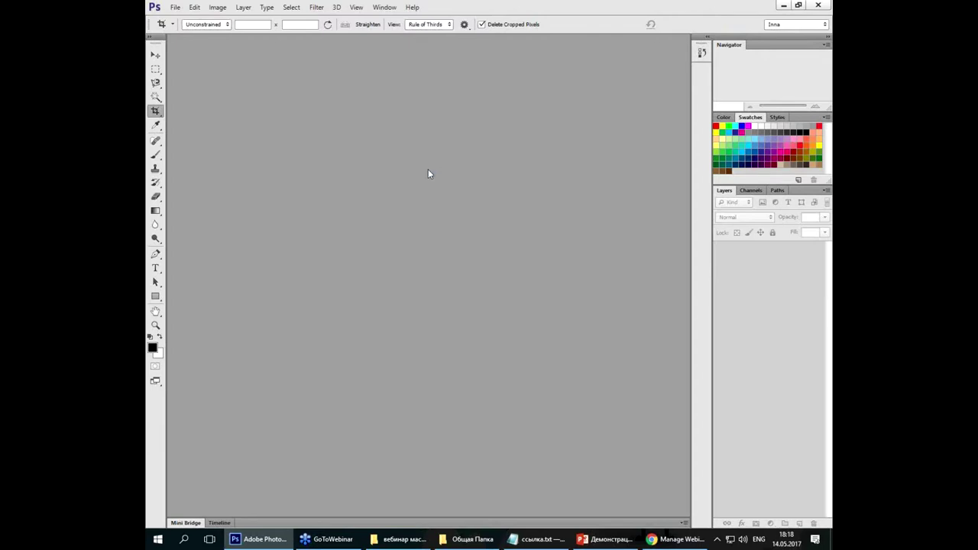
# Step: Open 5.jpg from the desktop's вебинар маски folder, browsing it in medium icons
pyautogui.press('v')
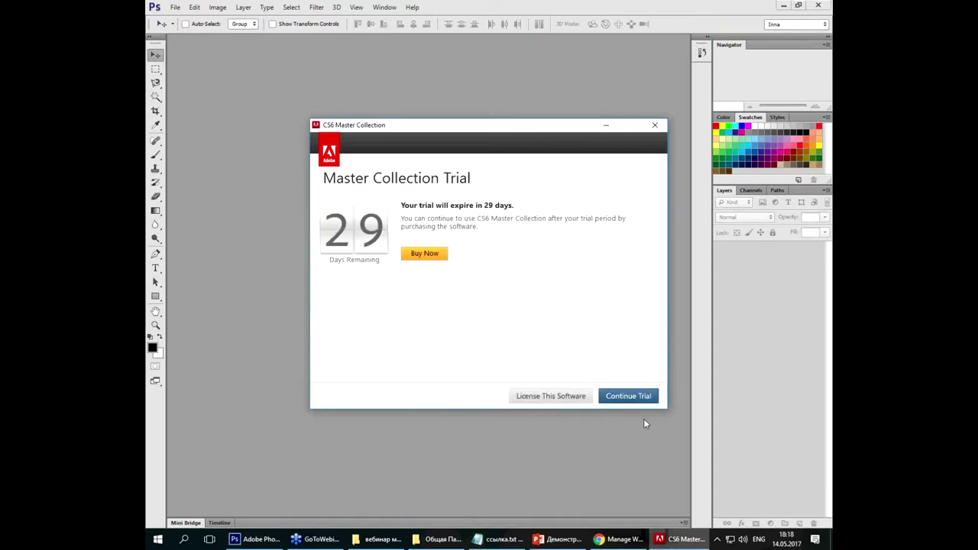
pyautogui.click(639, 396)
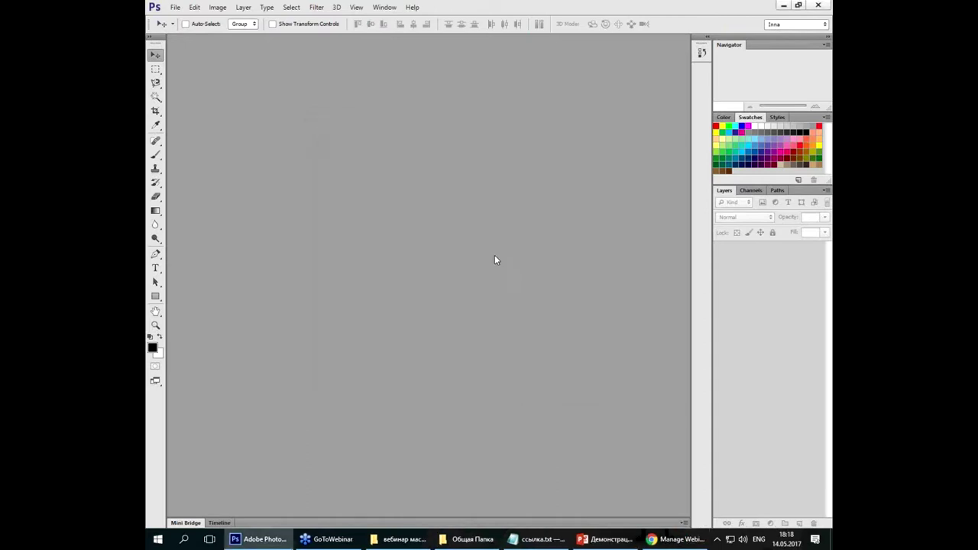
pyautogui.doubleClick(464, 198)
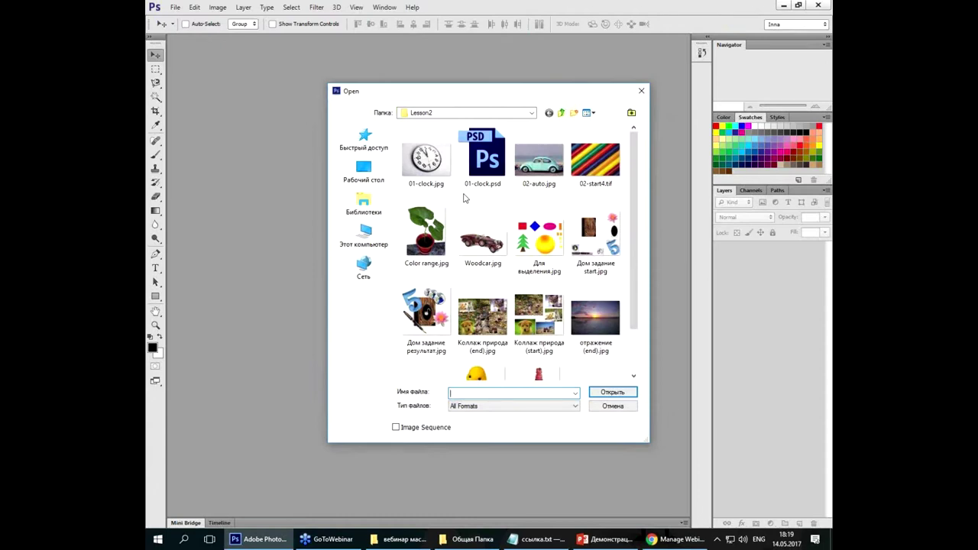
pyautogui.click(349, 183)
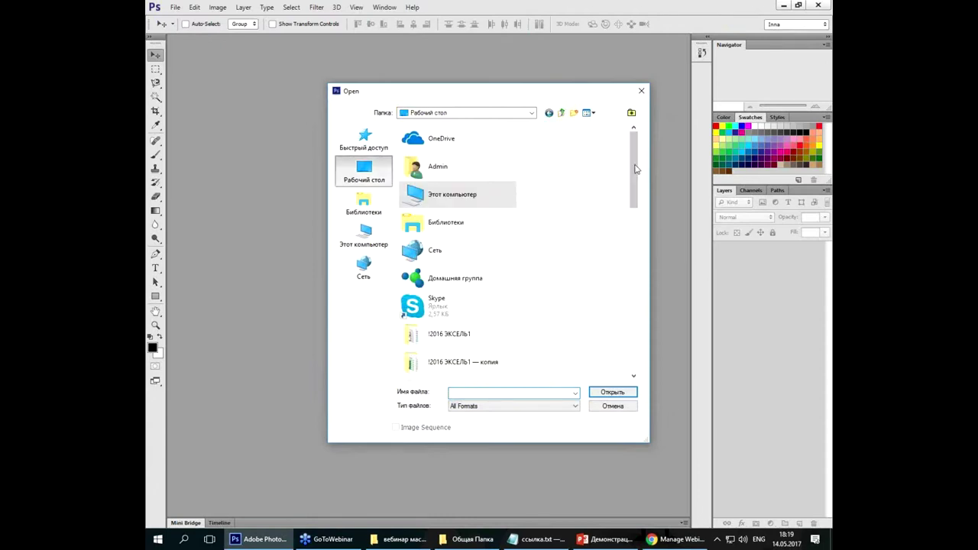
pyautogui.moveTo(631, 175); pyautogui.dragTo(628, 266)
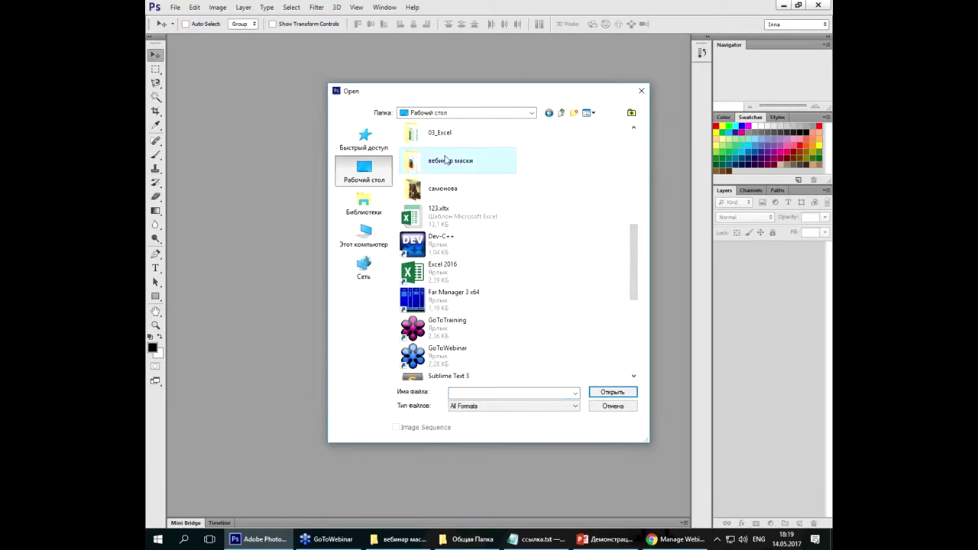
pyautogui.click(444, 170)
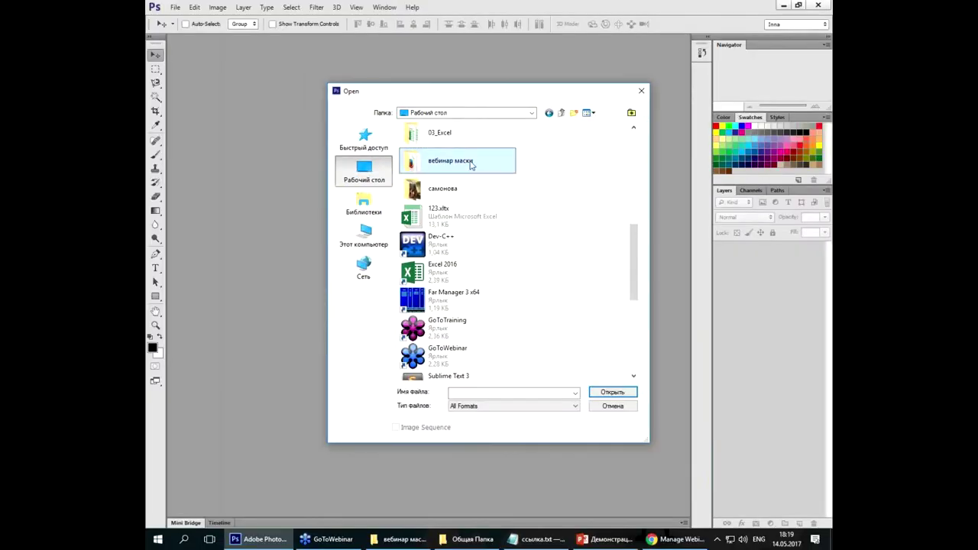
pyautogui.doubleClick(472, 160)
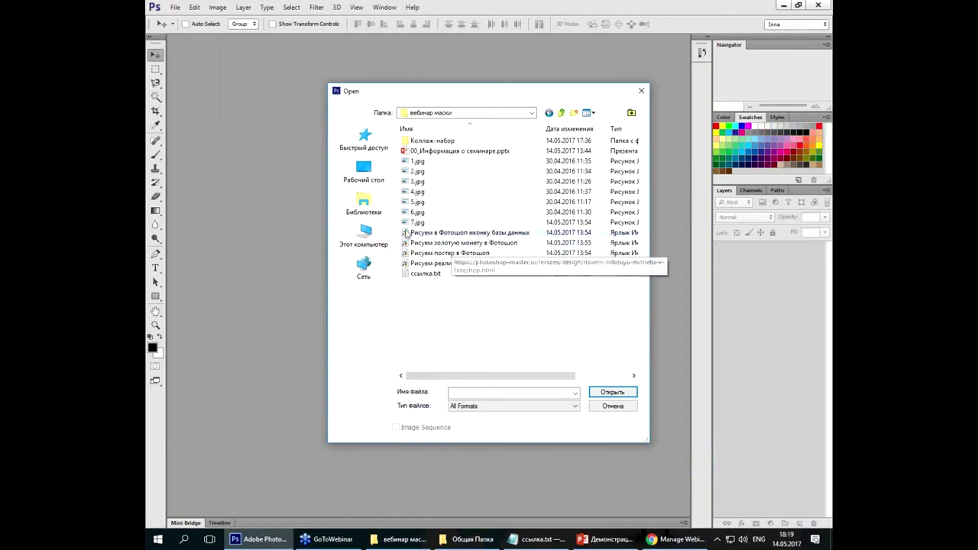
pyautogui.click(586, 114)
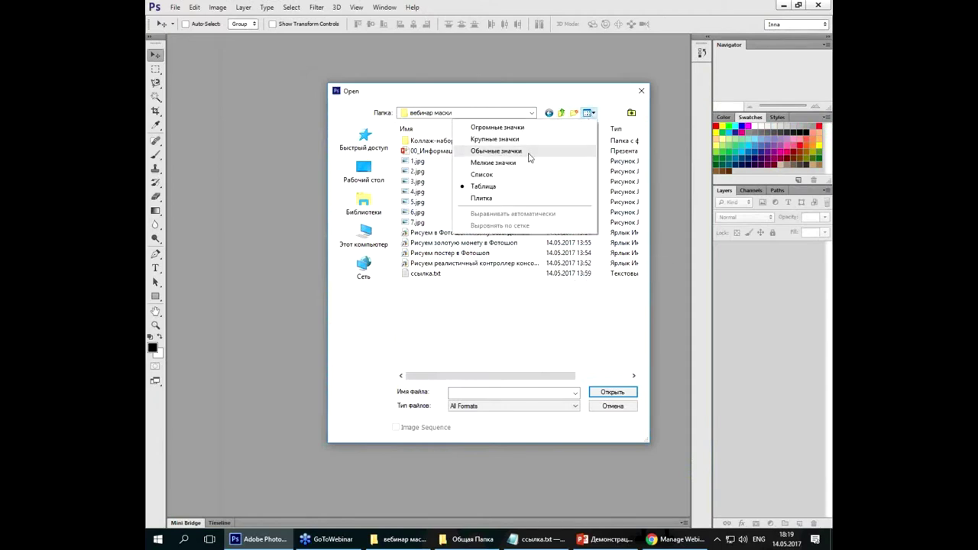
pyautogui.click(496, 151)
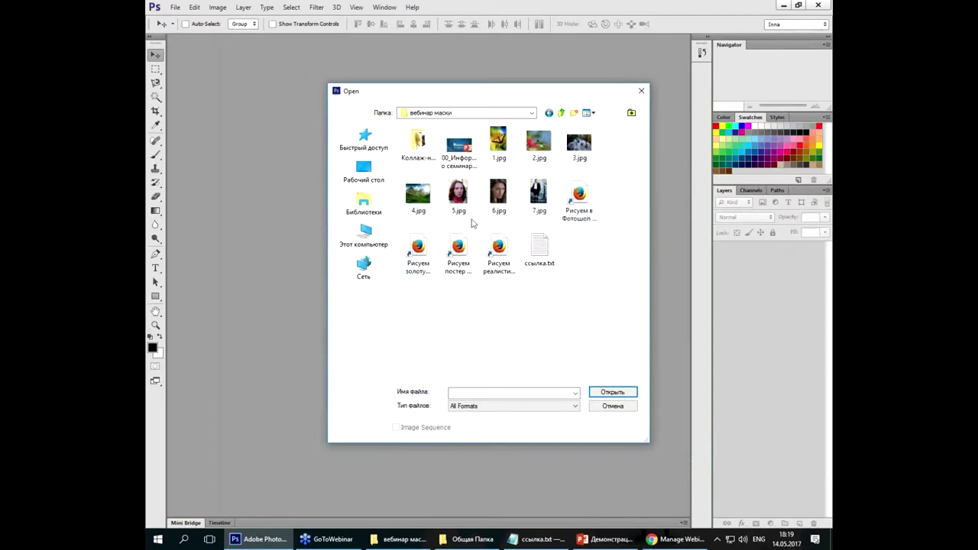
pyautogui.moveTo(458, 197)
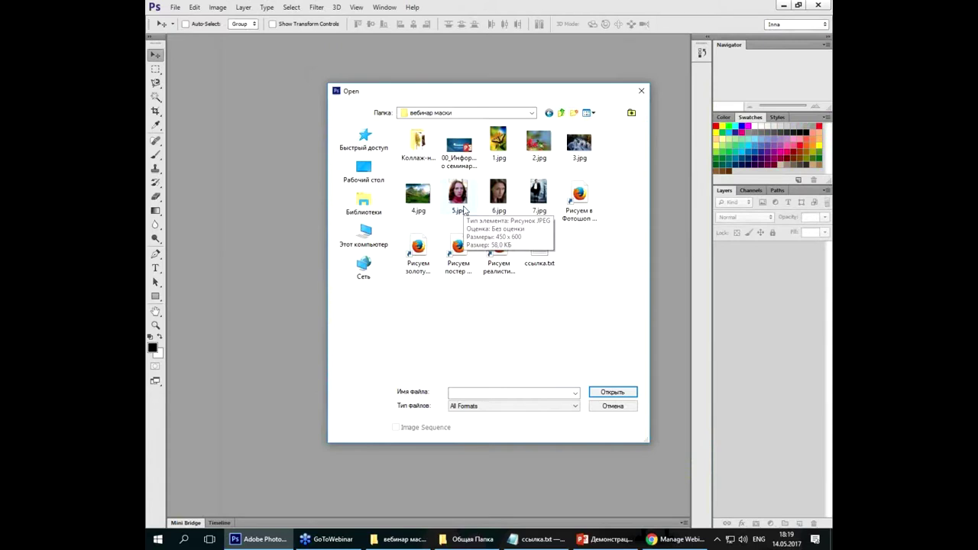
pyautogui.doubleClick(459, 195)
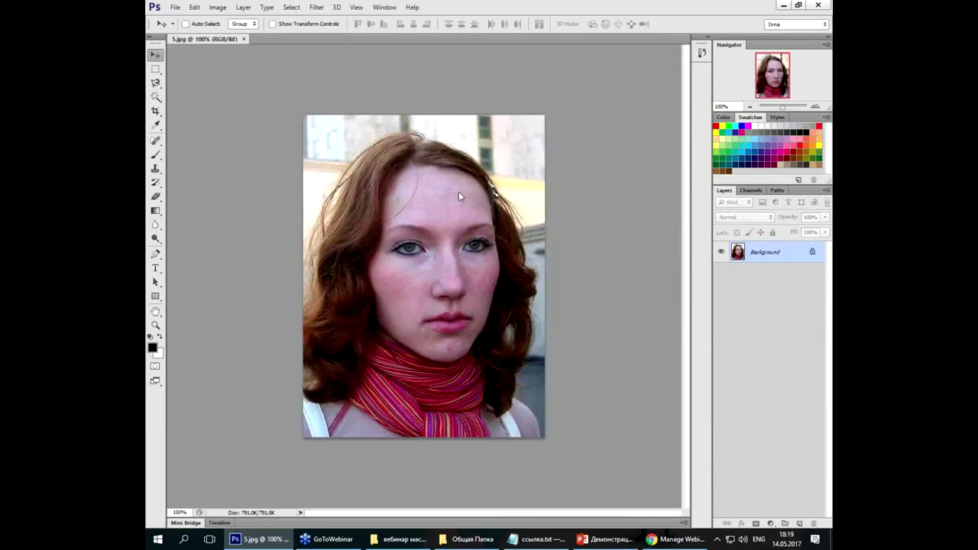
pyautogui.scroll(1, 459, 196)
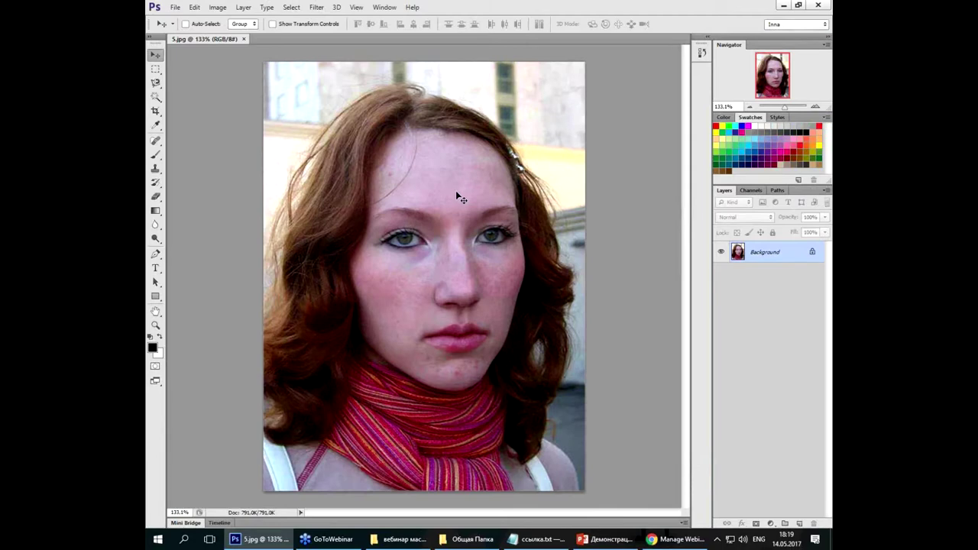
pyautogui.scroll(-2, 457, 197)
pyautogui.scroll(3, 426, 198)
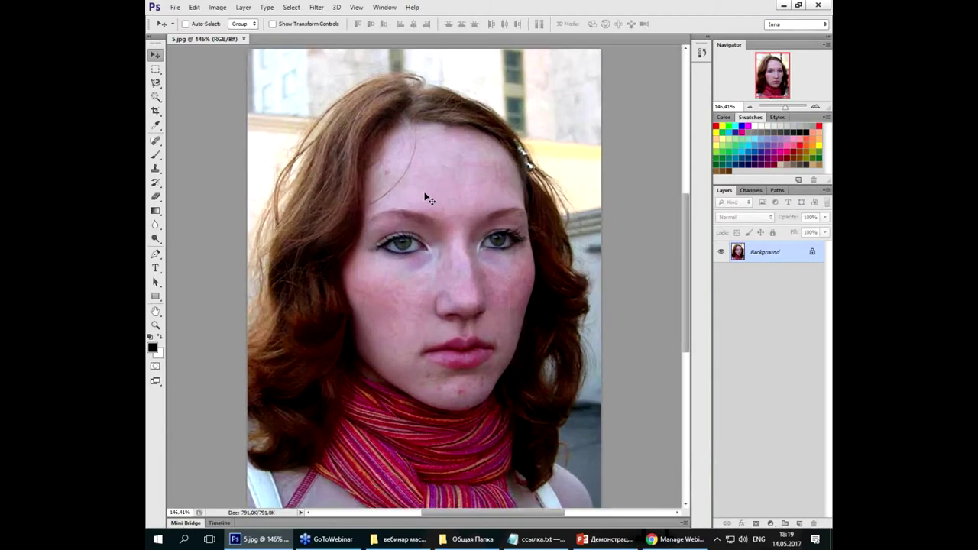
pyautogui.scroll(-2, 428, 199)
pyautogui.scroll(-1, 417, 183)
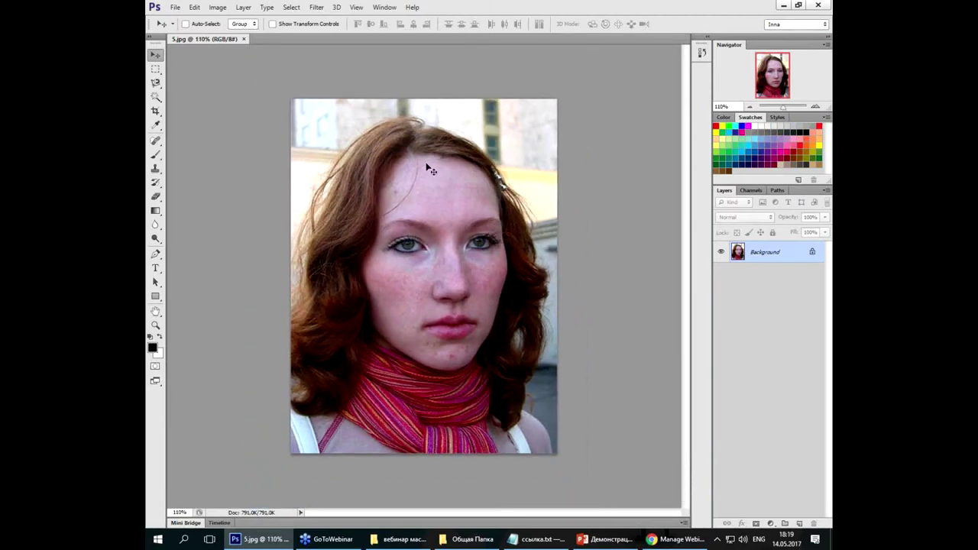
pyautogui.scroll(2, 424, 172)
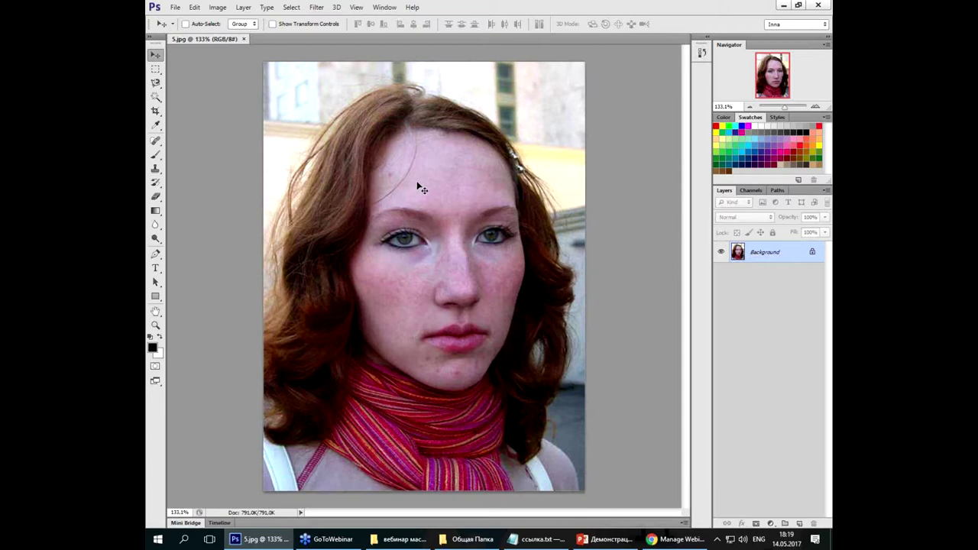
pyautogui.moveTo(259, 269); pyautogui.dragTo(370, 294)
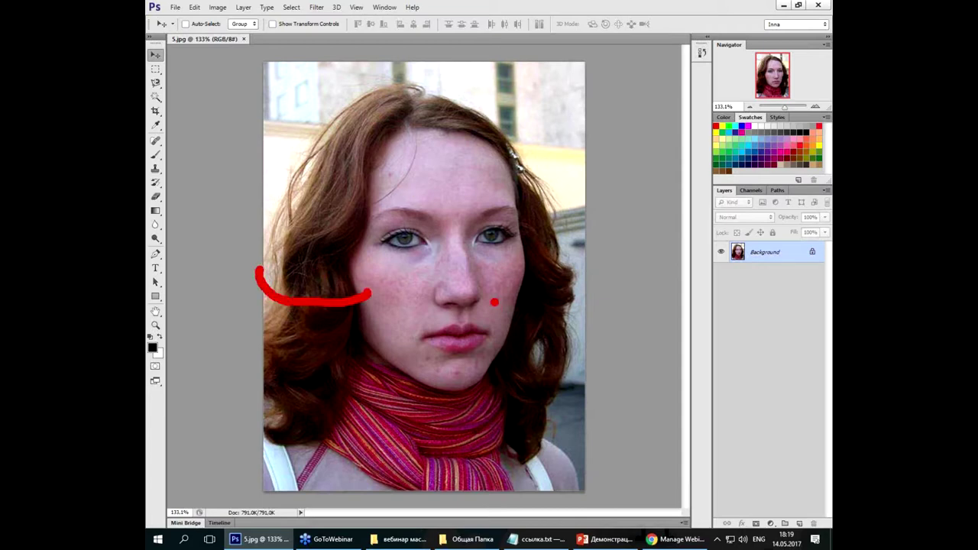
pyautogui.moveTo(507, 303); pyautogui.dragTo(575, 281)
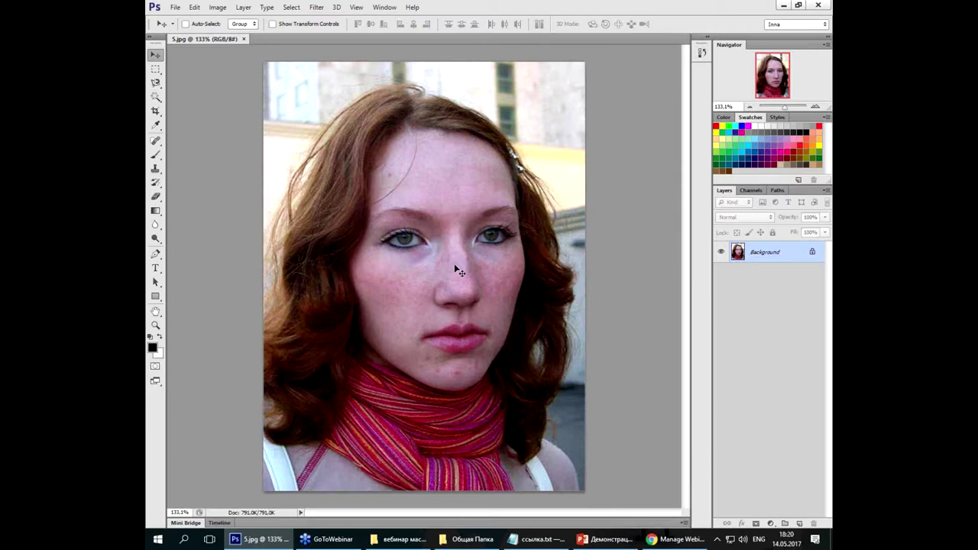
pyautogui.moveTo(405, 106)
pyautogui.mouseDown()
pyautogui.moveTo(294, 246)
pyautogui.moveTo(337, 258)
pyautogui.mouseUp()
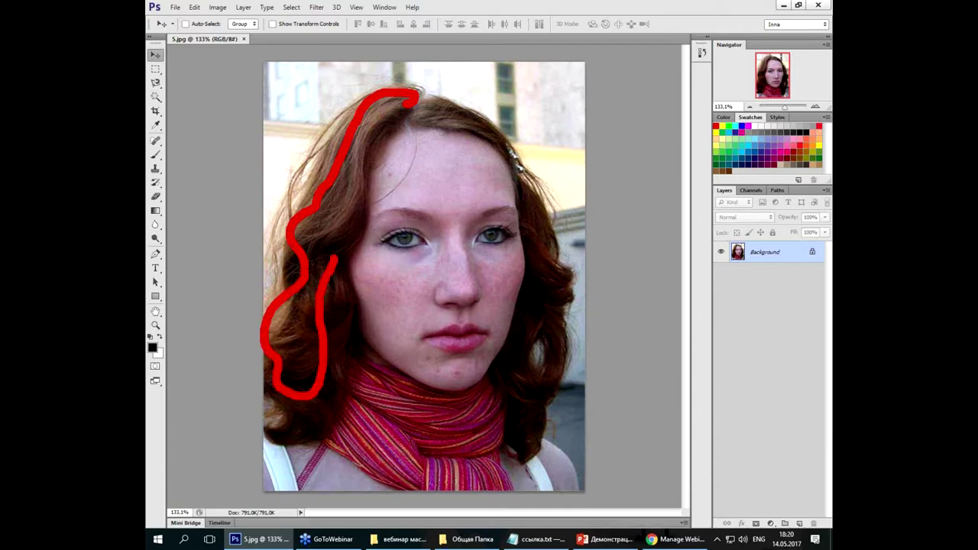
pyautogui.moveTo(337, 258); pyautogui.dragTo(419, 93)
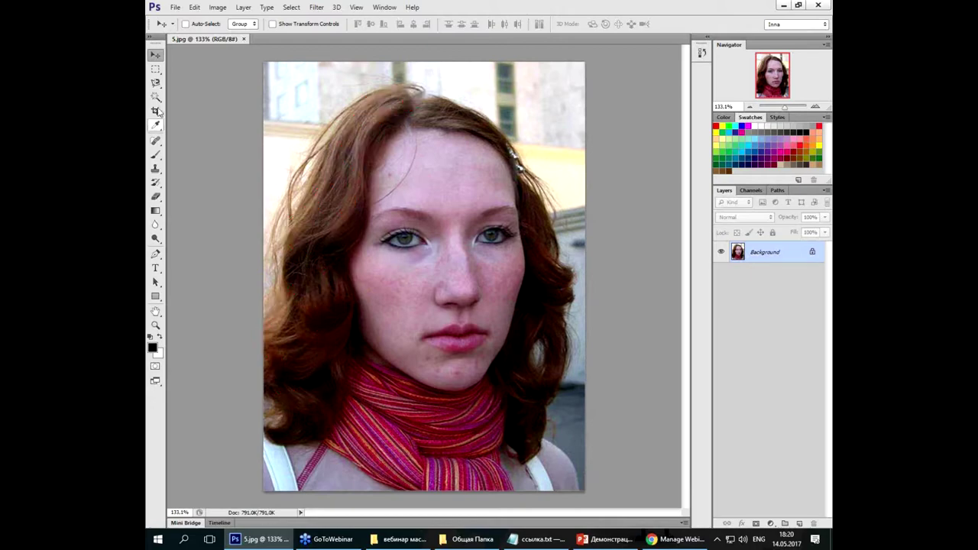
# Step: Pick the Magnetic Lasso, return to the Move tool, and open the Select menu
pyautogui.click(156, 82)
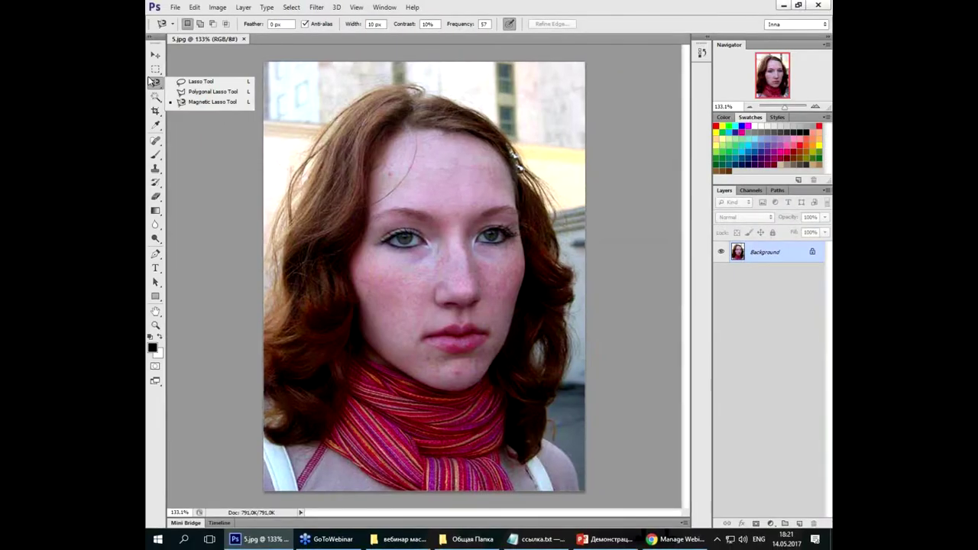
pyautogui.click(642, 5)
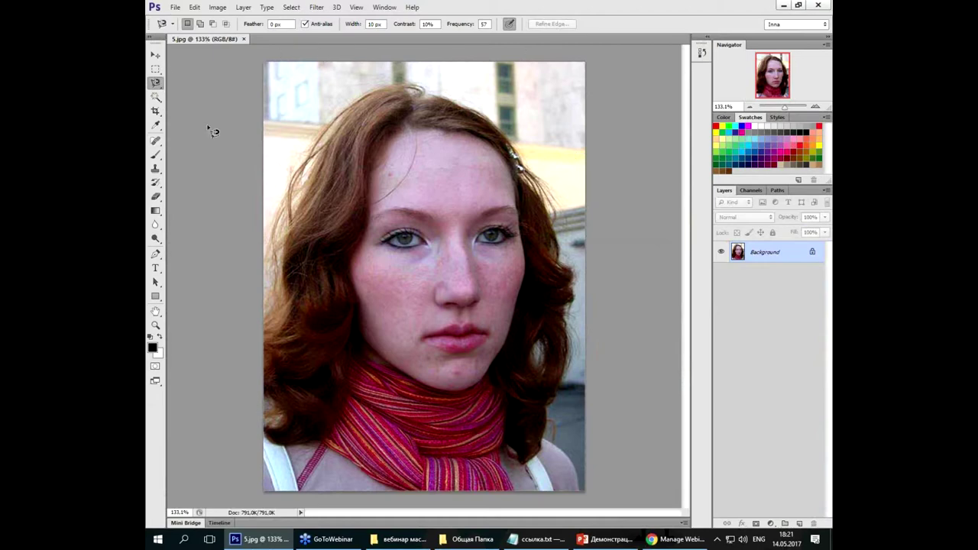
pyautogui.click(155, 55)
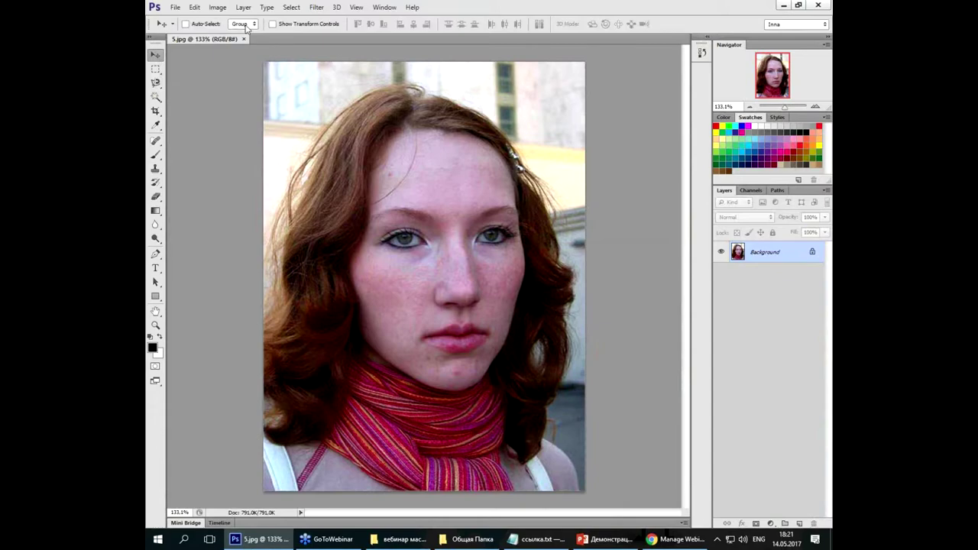
pyautogui.click(286, 10)
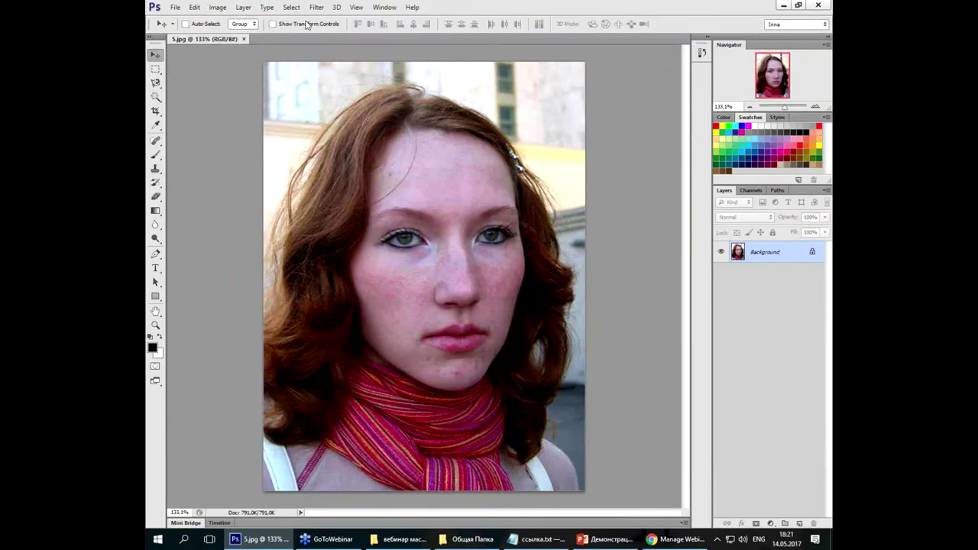
# Step: Toggle Quick Mask mode on, off, and on again for 5.jpg, then check History
pyautogui.click(292, 8)
pyautogui.click(349, 181)
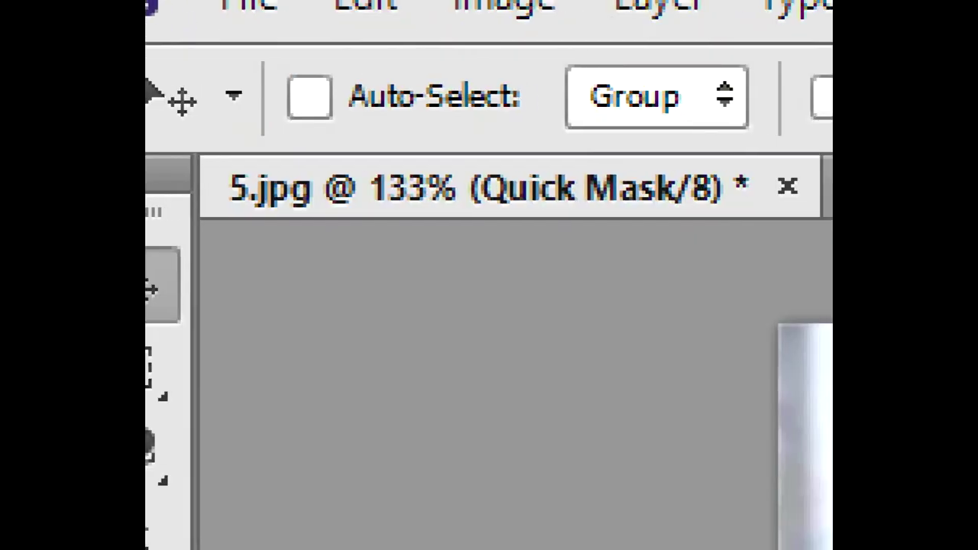
pyautogui.click(191, 117)
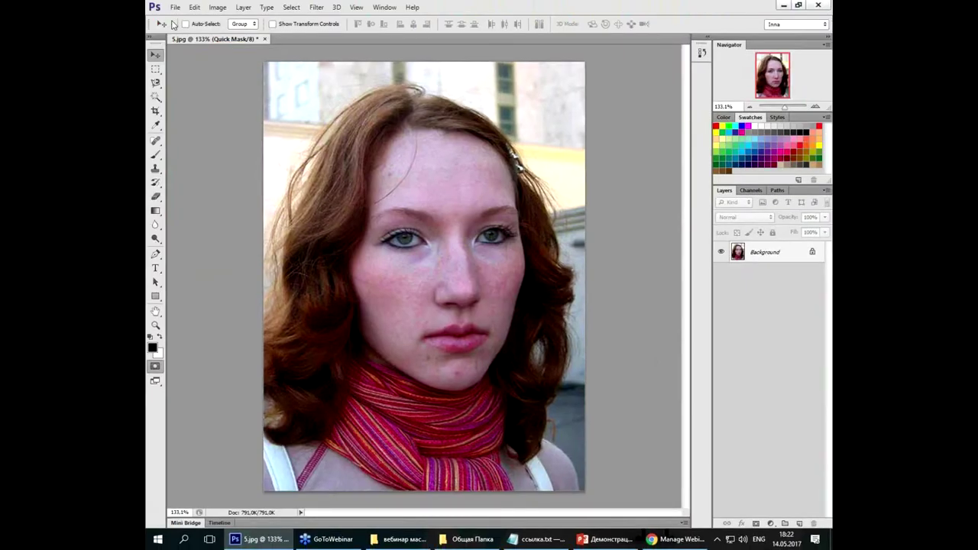
pyautogui.click(299, 8)
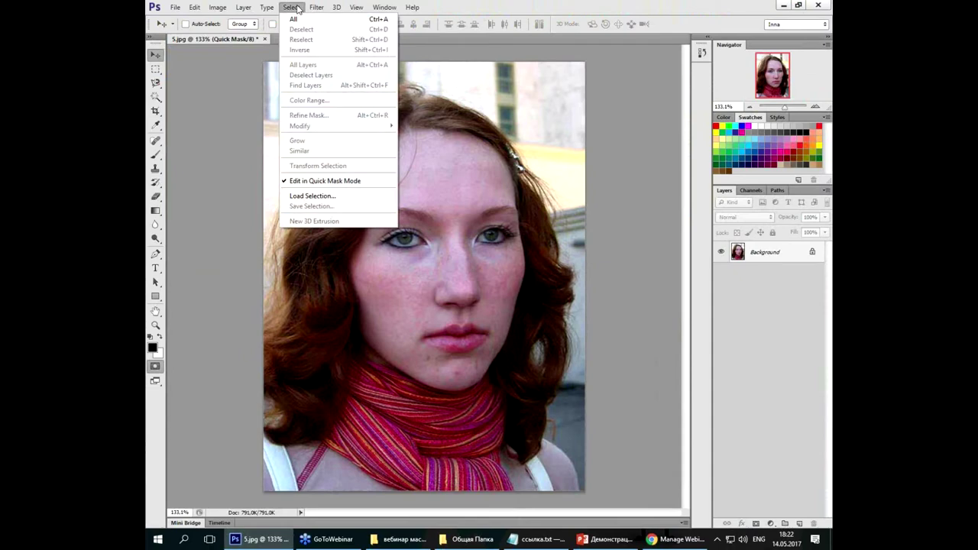
pyautogui.click(328, 184)
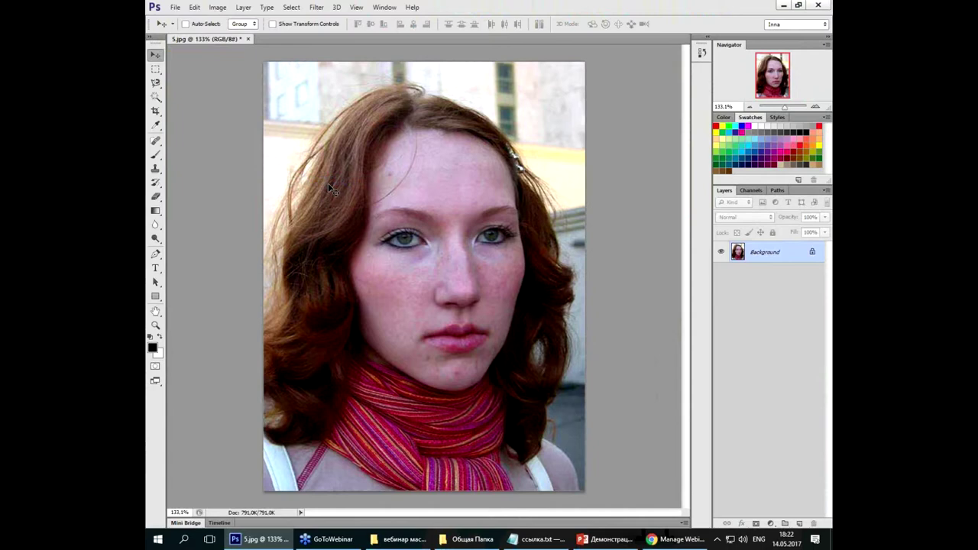
pyautogui.click(291, 8)
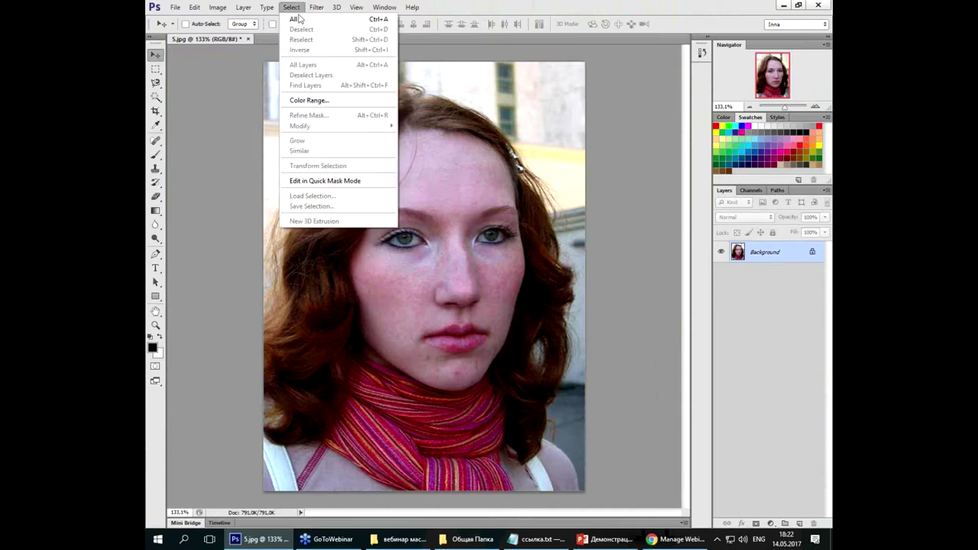
pyautogui.click(341, 183)
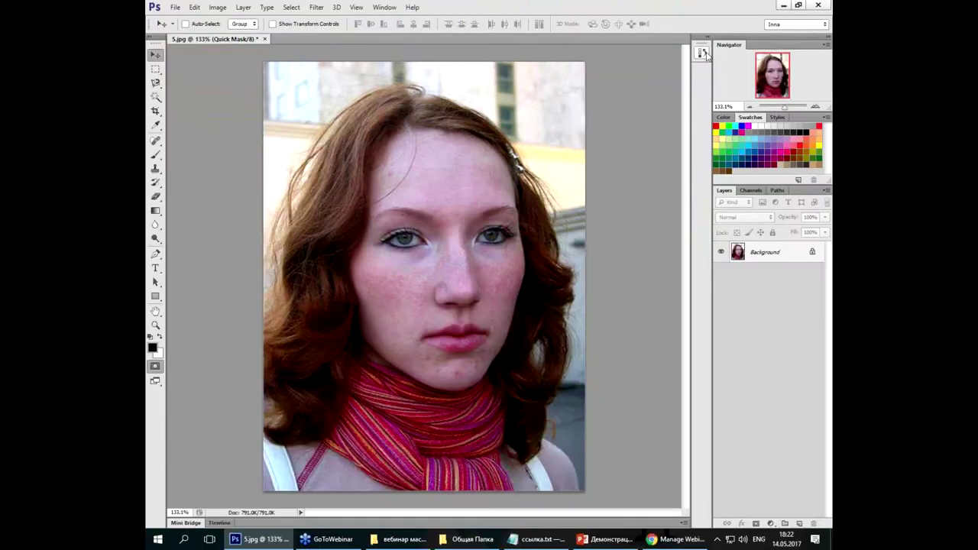
pyautogui.click(702, 53)
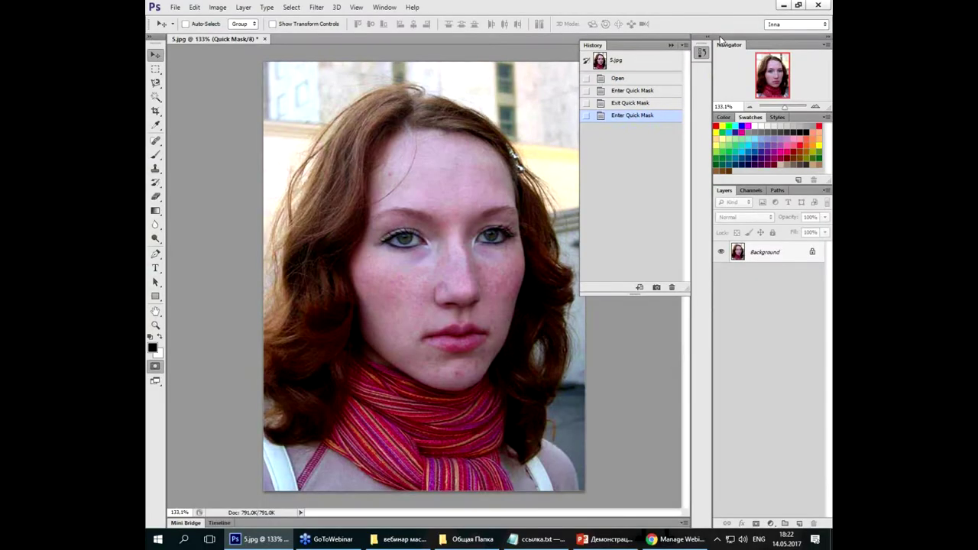
# Step: Hide the History list again and choose the Brush tool
pyautogui.click(703, 55)
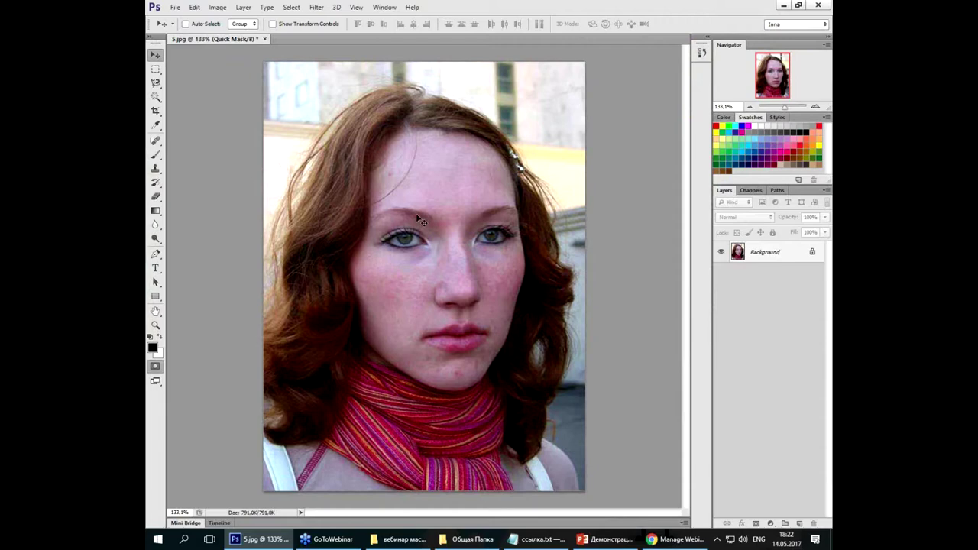
pyautogui.click(156, 155)
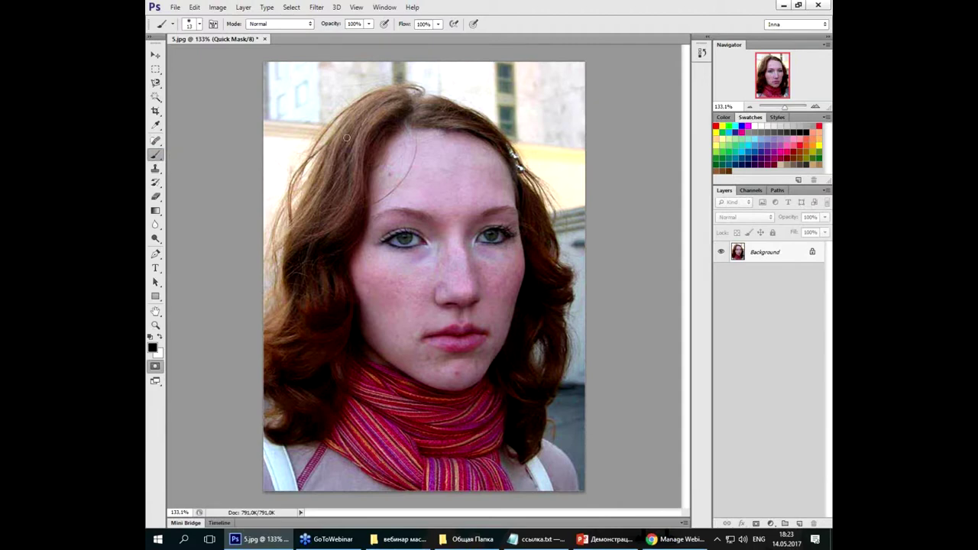
# Step: Paint quick-mask red down the left hair with the small brush, then fit the photo in view
pyautogui.scroll(3, 346, 138)
pyautogui.moveTo(344, 143); pyautogui.dragTo(331, 203)
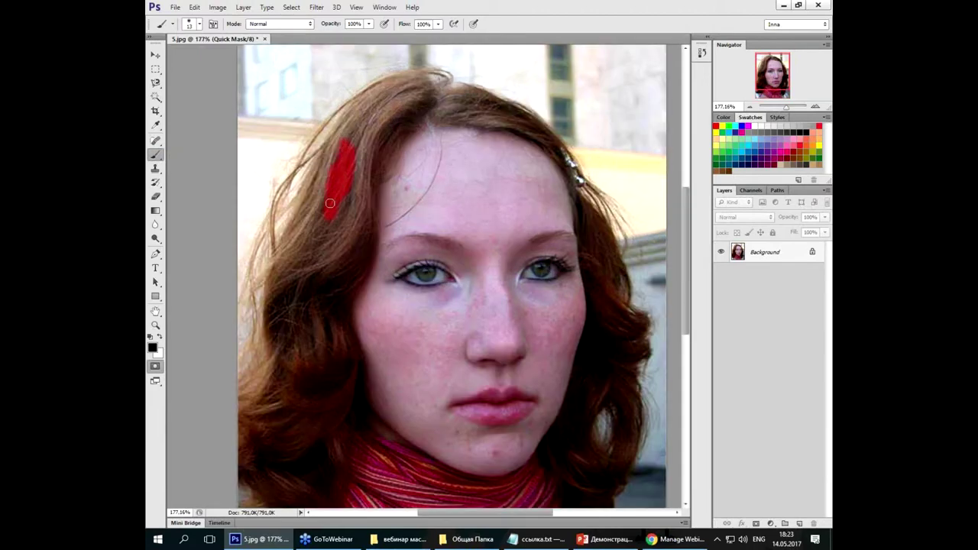
pyautogui.scroll(3, 325, 179)
pyautogui.scroll(2, 323, 177)
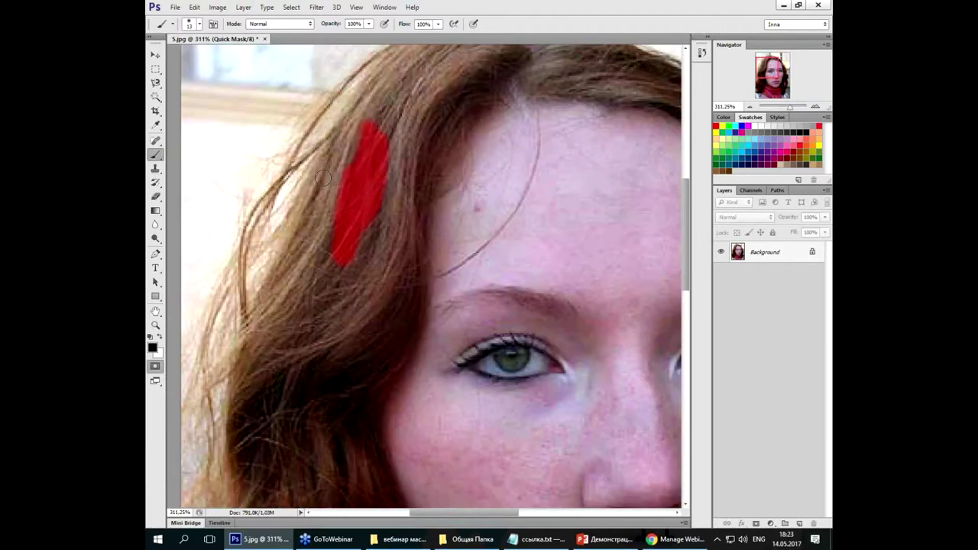
pyautogui.moveTo(330, 244)
pyautogui.mouseDown()
pyautogui.moveTo(392, 196)
pyautogui.moveTo(390, 164)
pyautogui.mouseUp()
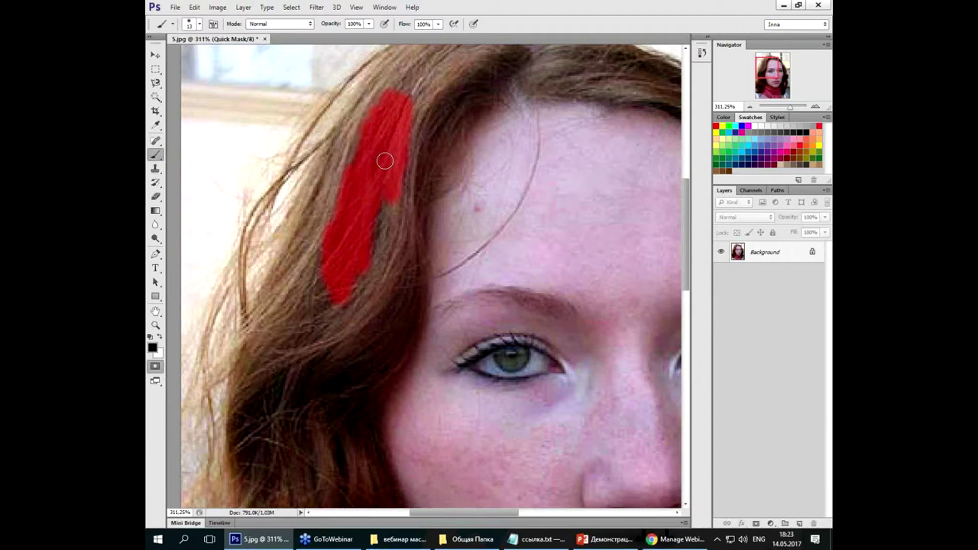
pyautogui.hotkey('ctrl', '0')
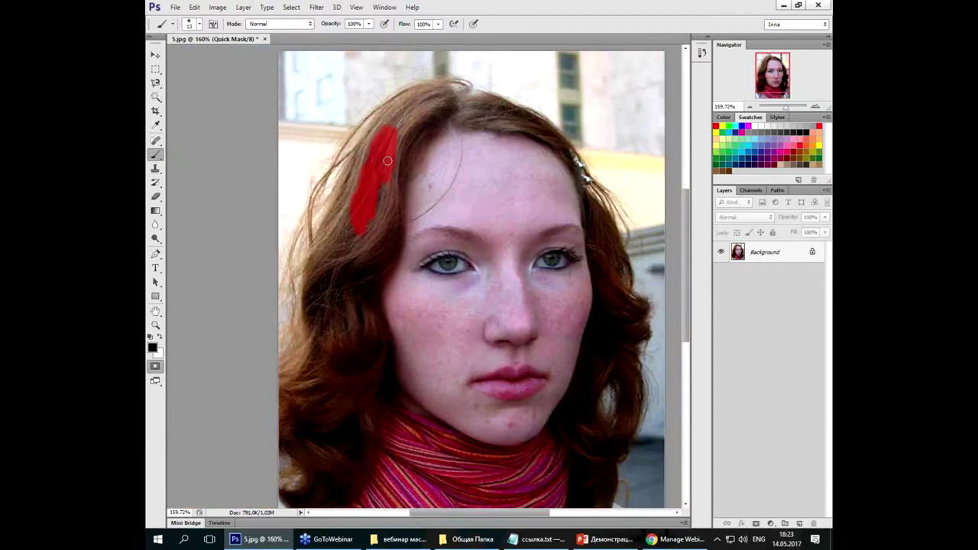
pyautogui.scroll(-1, 384, 161)
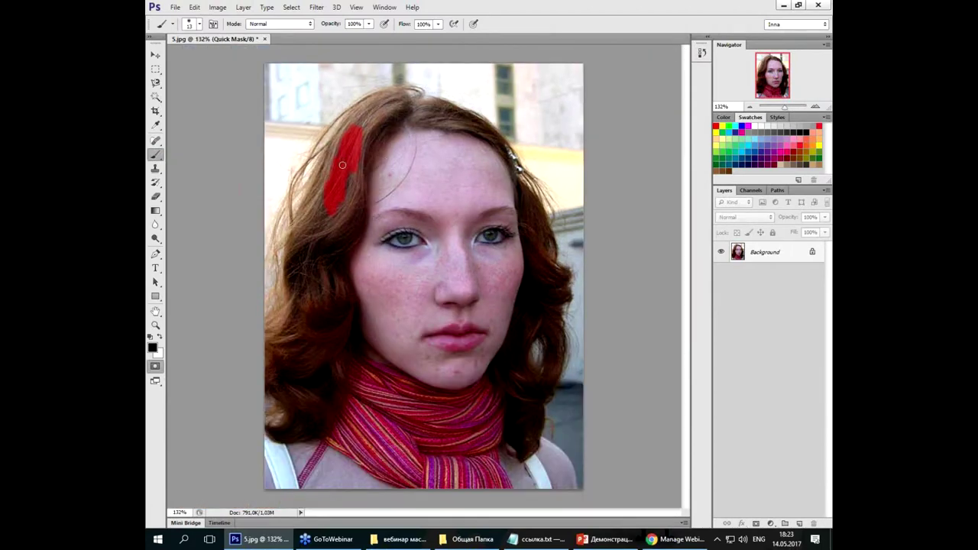
# Step: Enlarge the brush with ] and mask the top, left and lower-left hair
pyautogui.press(']')
pyautogui.press(']')
pyautogui.press(']')
pyautogui.press(']')
pyautogui.press(']')
pyautogui.press(']')
pyautogui.moveTo(393, 107)
pyautogui.mouseDown()
pyautogui.moveTo(376, 105)
pyautogui.moveTo(343, 148)
pyautogui.moveTo(332, 192)
pyautogui.moveTo(300, 217)
pyautogui.moveTo(338, 196)
pyautogui.mouseUp()
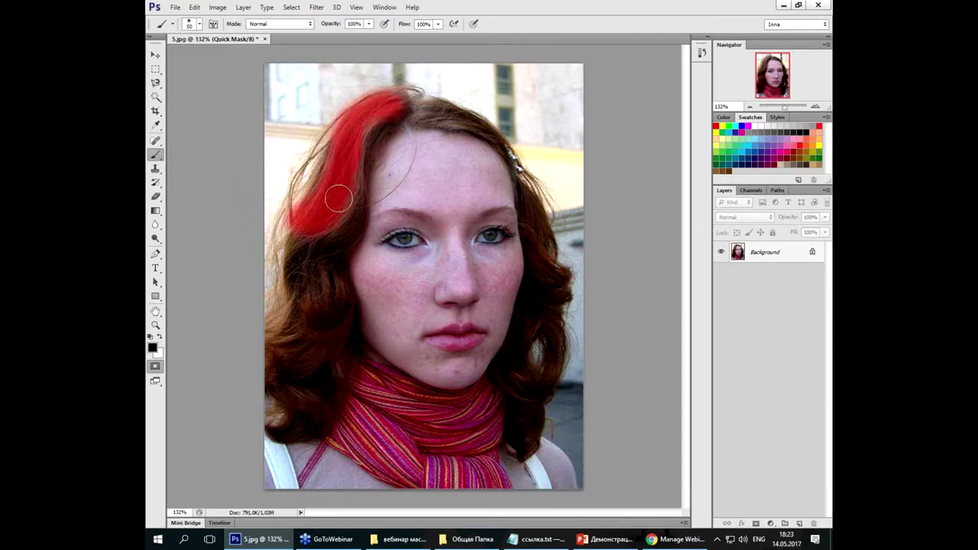
pyautogui.click(302, 292)
pyautogui.moveTo(302, 291)
pyautogui.mouseDown()
pyautogui.moveTo(314, 299)
pyautogui.moveTo(317, 285)
pyautogui.mouseUp()
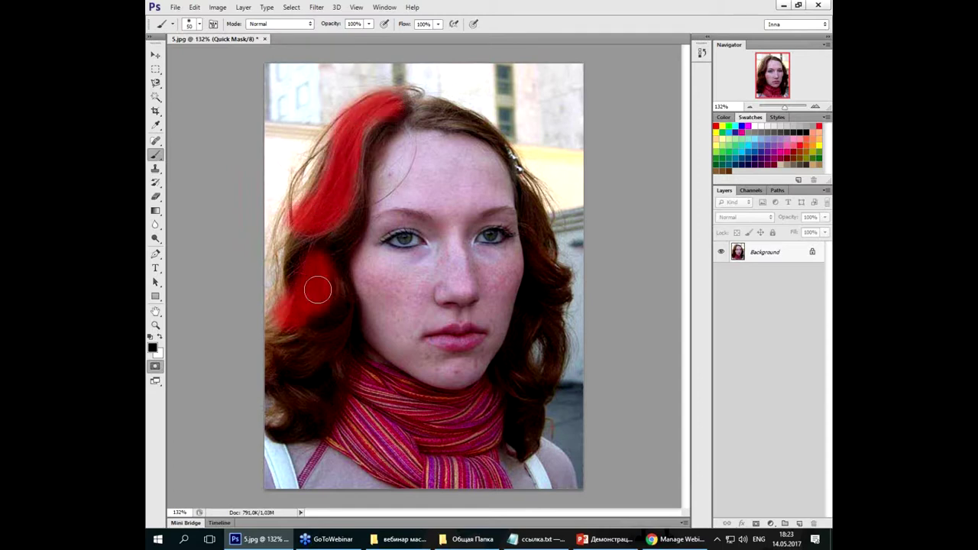
pyautogui.moveTo(300, 356)
pyautogui.mouseDown()
pyautogui.moveTo(295, 396)
pyautogui.moveTo(328, 384)
pyautogui.mouseUp()
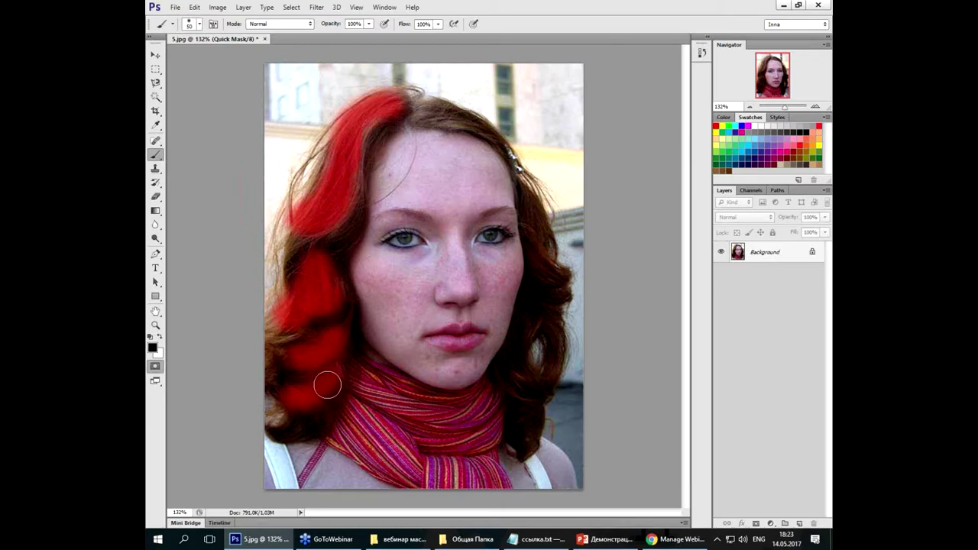
pyautogui.scroll(1, 215, 256)
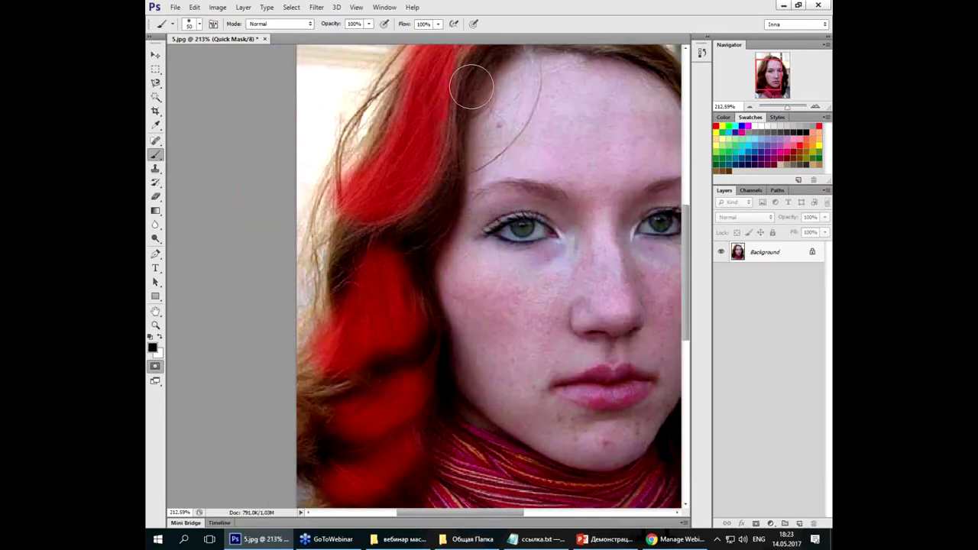
pyautogui.scroll(-1, 473, 80)
pyautogui.scroll(1, 477, 52)
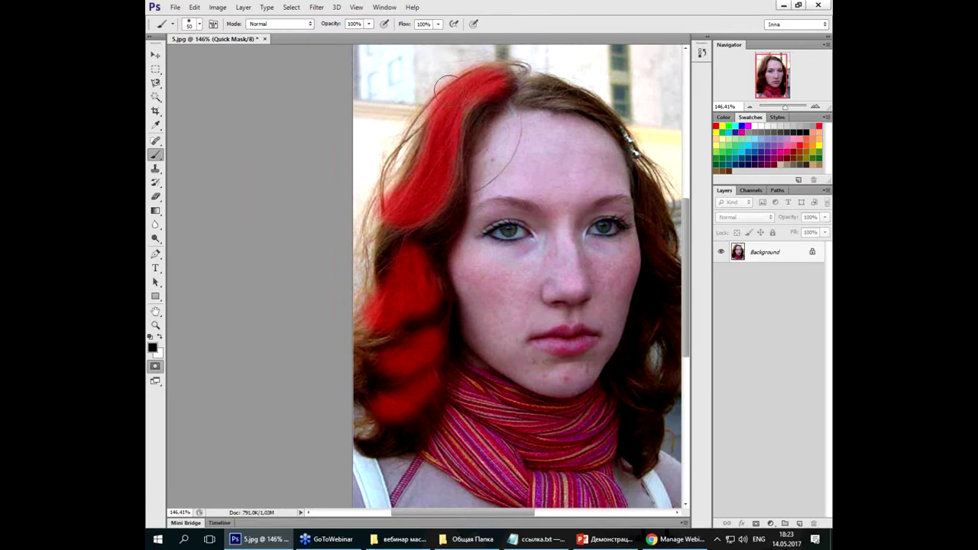
pyautogui.scroll(2, 447, 88)
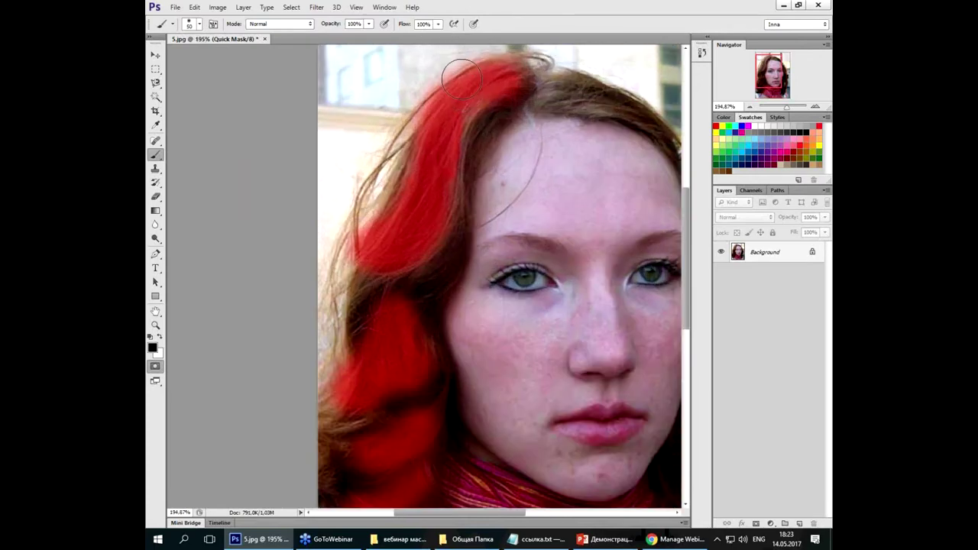
pyautogui.scroll(-3, 465, 79)
pyautogui.scroll(-1, 468, 90)
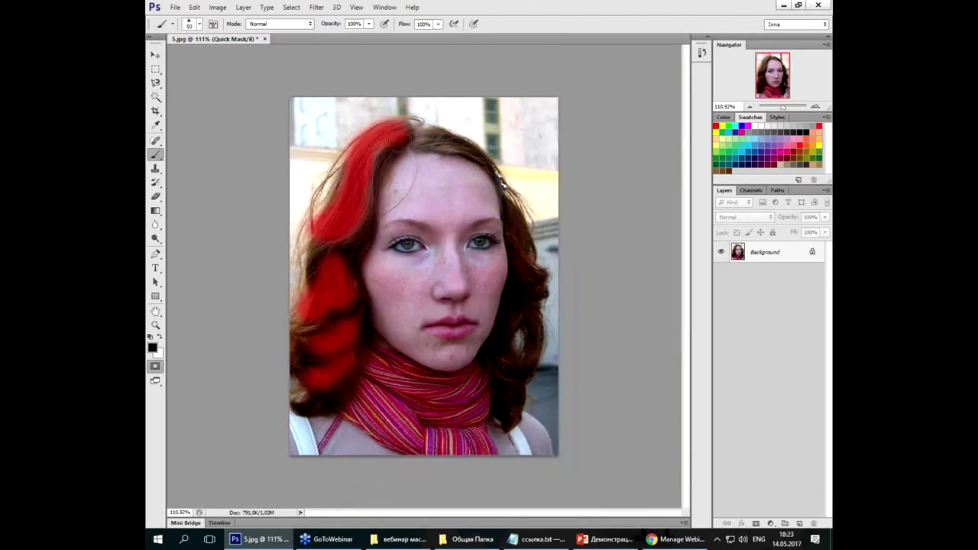
pyautogui.scroll(3, 400, 140)
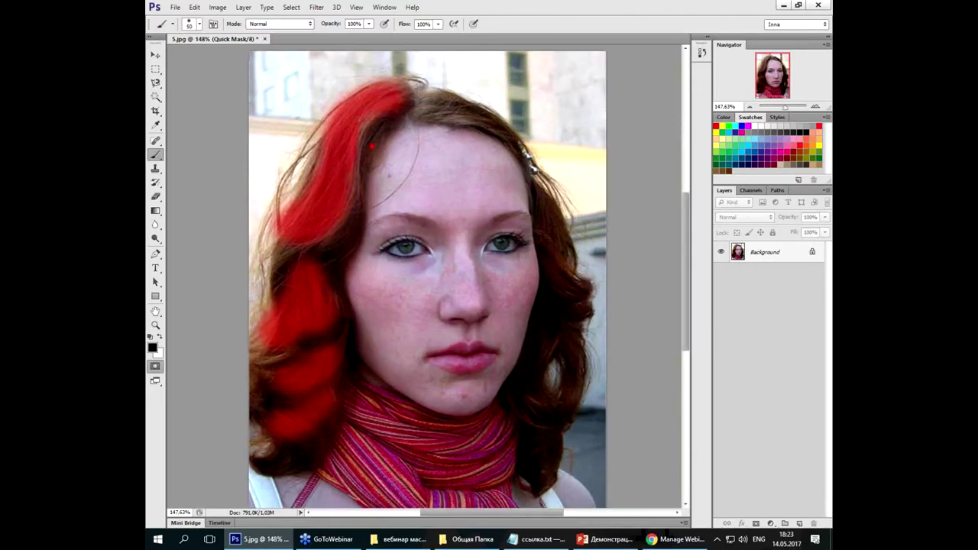
# Step: Mask the remaining left hair strands, then paint a diagonal stroke from forehead to nose
pyautogui.moveTo(289, 174)
pyautogui.mouseDown()
pyautogui.moveTo(360, 149)
pyautogui.moveTo(317, 243)
pyautogui.mouseUp()
pyautogui.moveTo(394, 140)
pyautogui.mouseDown()
pyautogui.moveTo(321, 243)
pyautogui.moveTo(338, 327)
pyautogui.mouseUp()
pyautogui.moveTo(264, 237)
pyautogui.mouseDown()
pyautogui.moveTo(350, 374)
pyautogui.moveTo(253, 386)
pyautogui.mouseUp()
pyautogui.moveTo(336, 363); pyautogui.dragTo(353, 416)
pyautogui.moveTo(341, 380)
pyautogui.mouseDown()
pyautogui.moveTo(292, 449)
pyautogui.moveTo(363, 416)
pyautogui.mouseUp()
pyautogui.click(200, 24)
pyautogui.moveTo(354, 141); pyautogui.dragTo(488, 339)
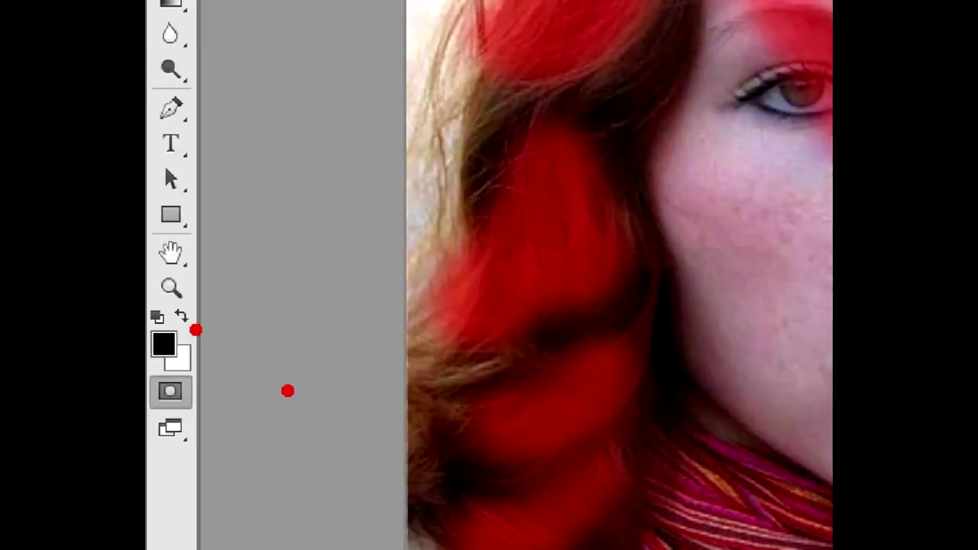
# Step: Paint with white to erase the red band over the nose, cheek and forehead, toggling colours with X
pyautogui.press('x')
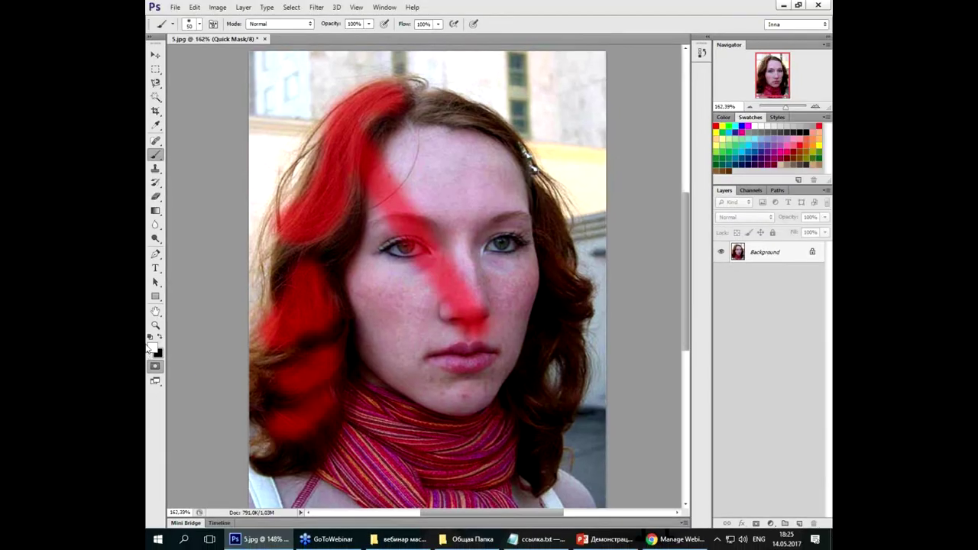
pyautogui.scroll(1, 429, 277)
pyautogui.moveTo(472, 336)
pyautogui.mouseDown()
pyautogui.moveTo(456, 280)
pyautogui.moveTo(405, 254)
pyautogui.moveTo(382, 175)
pyautogui.mouseUp()
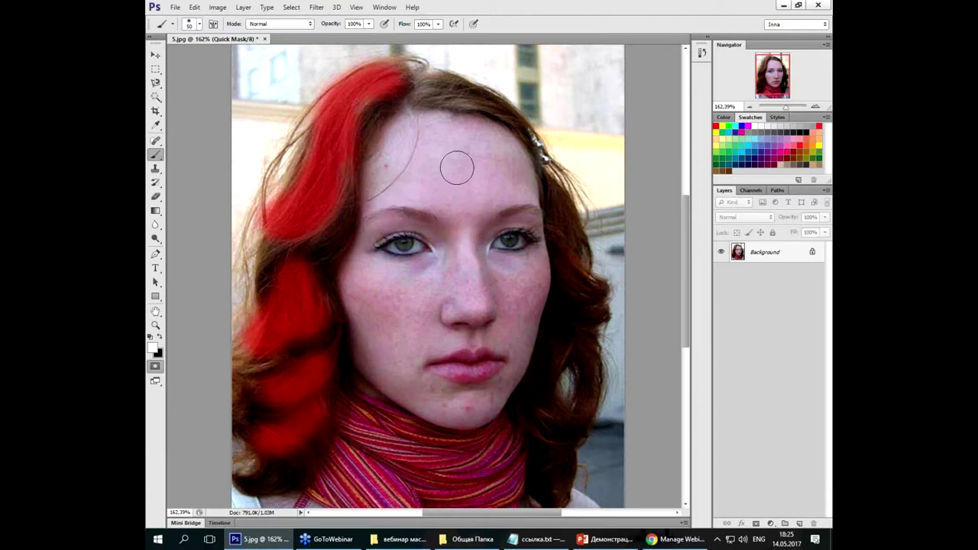
pyautogui.press('x')
pyautogui.moveTo(499, 149); pyautogui.dragTo(457, 210)
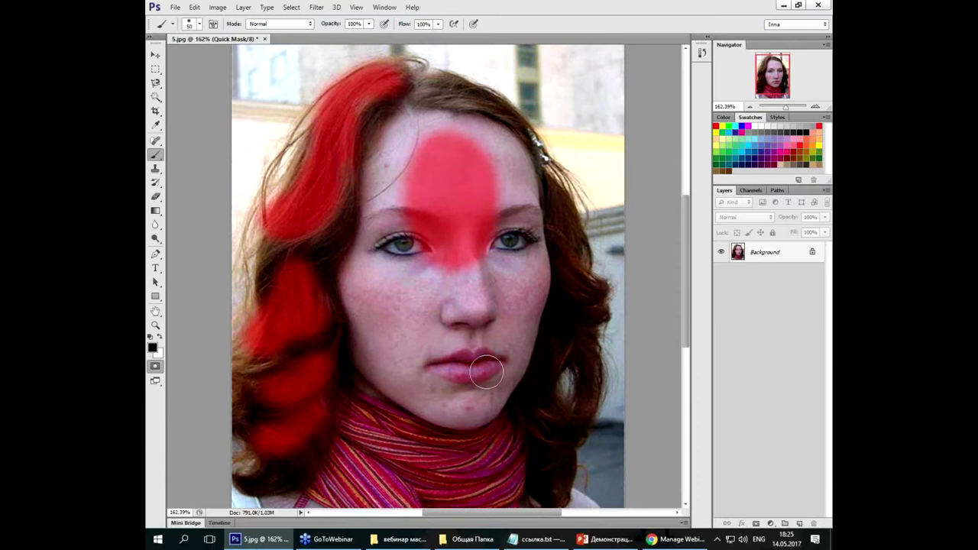
pyautogui.press('x')
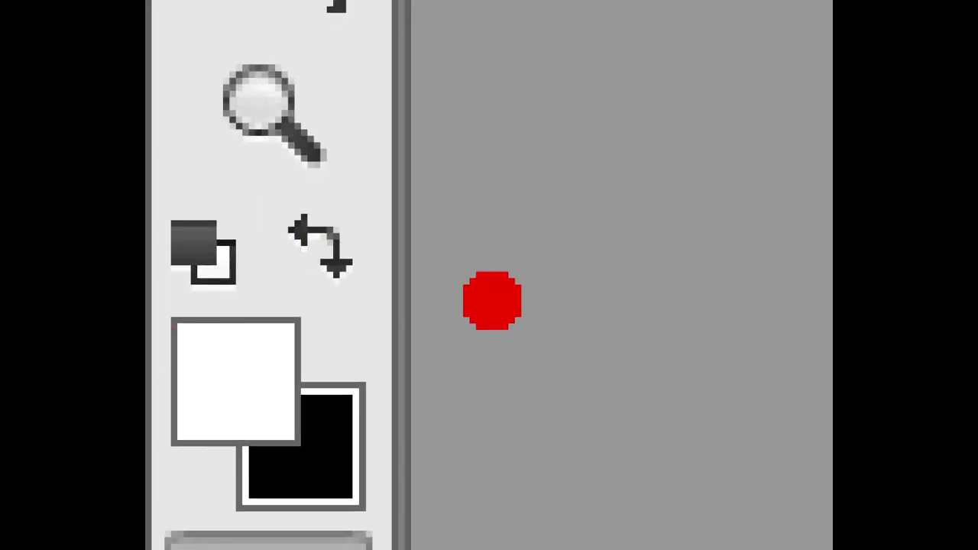
pyautogui.moveTo(375, 275); pyautogui.dragTo(390, 246)
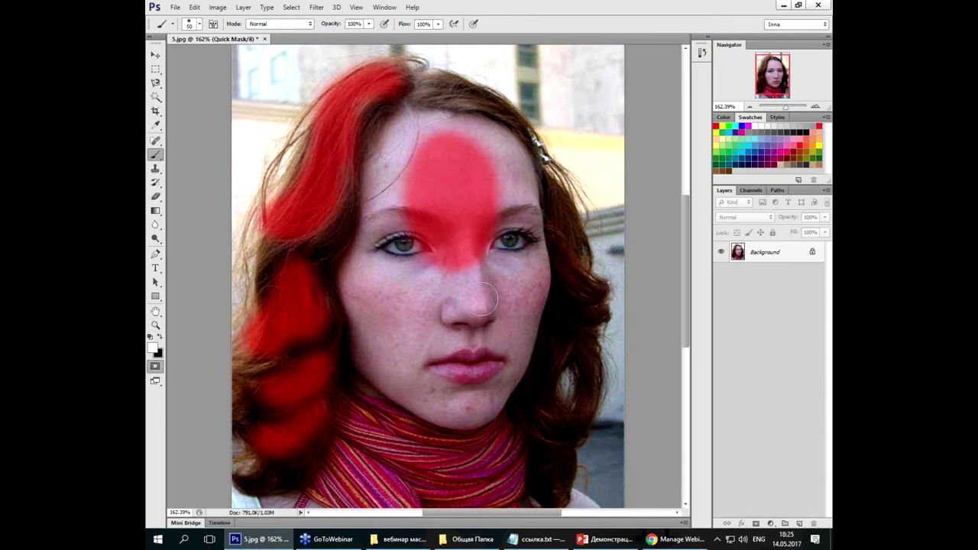
pyautogui.moveTo(480, 251)
pyautogui.mouseDown()
pyautogui.moveTo(453, 245)
pyautogui.moveTo(480, 198)
pyautogui.moveTo(476, 149)
pyautogui.moveTo(437, 136)
pyautogui.moveTo(421, 244)
pyautogui.mouseUp()
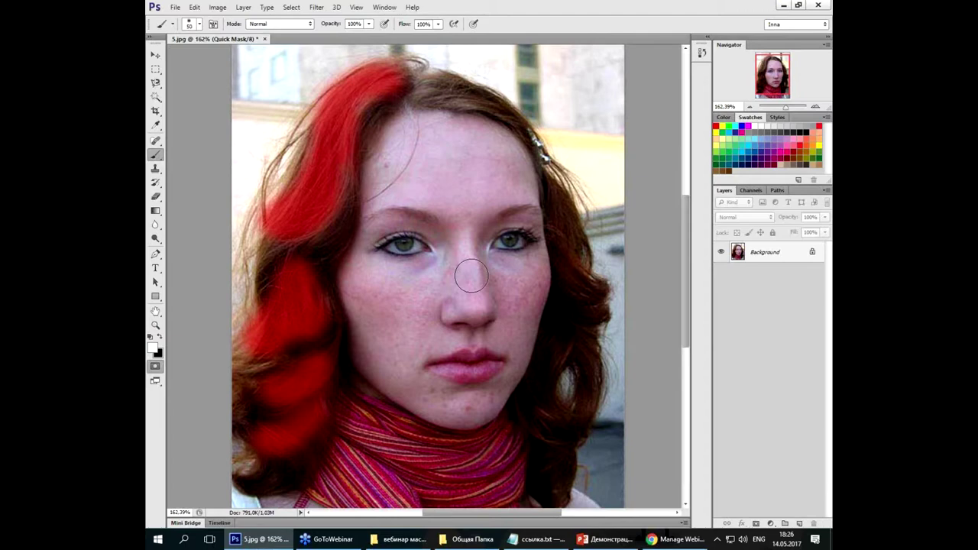
# Step: Exit Quick Mask via Select > Edit in Quick Mask Mode, turning the painted hair into a selection
pyautogui.scroll(2, 293, 94)
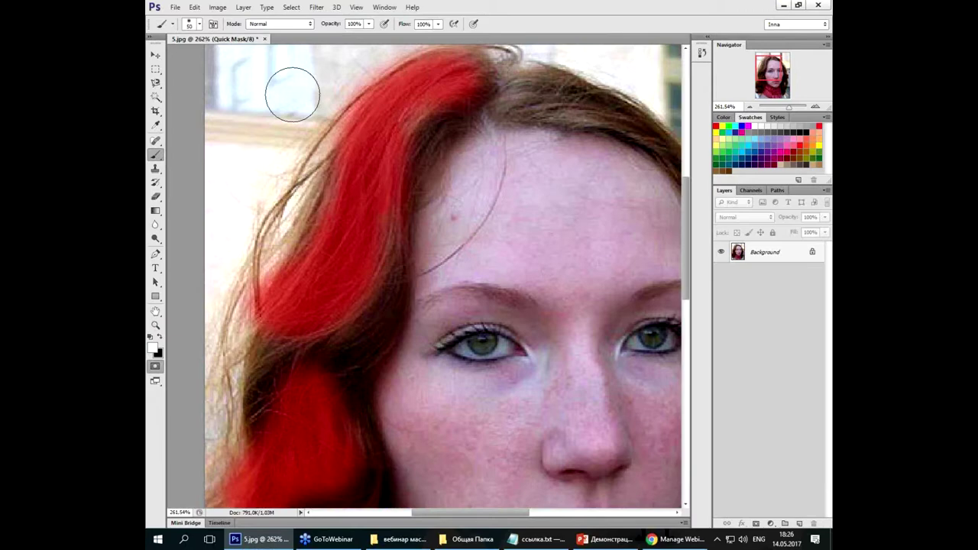
pyautogui.scroll(-3, 320, 127)
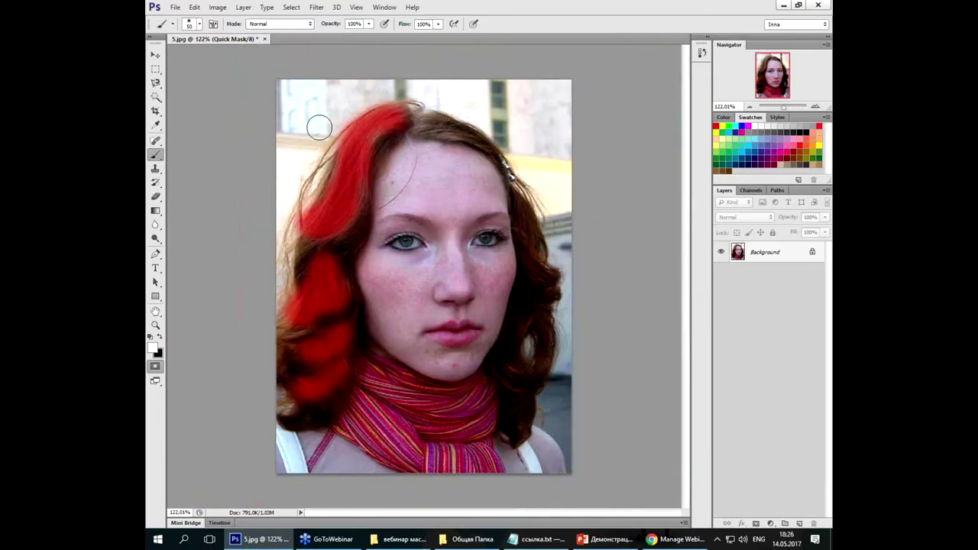
pyautogui.click(295, 9)
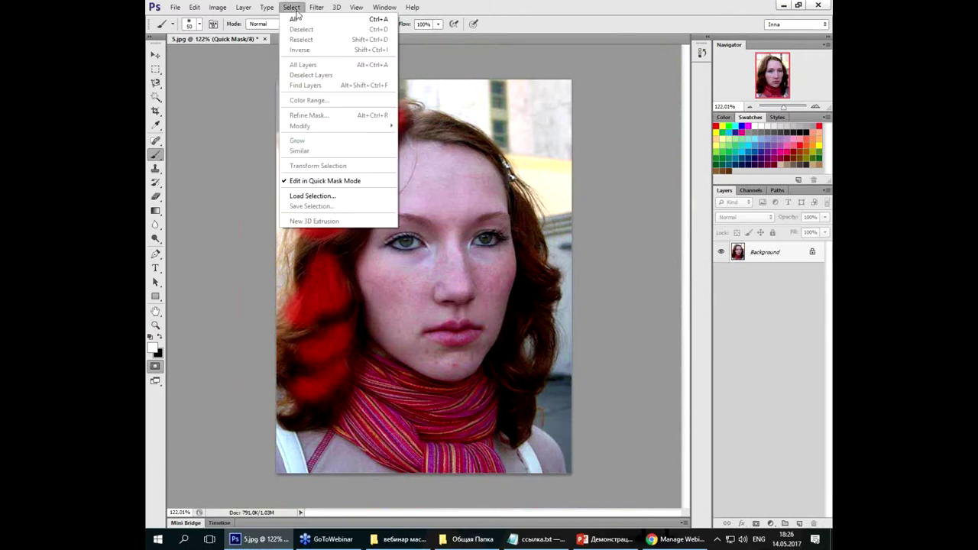
pyautogui.click(369, 181)
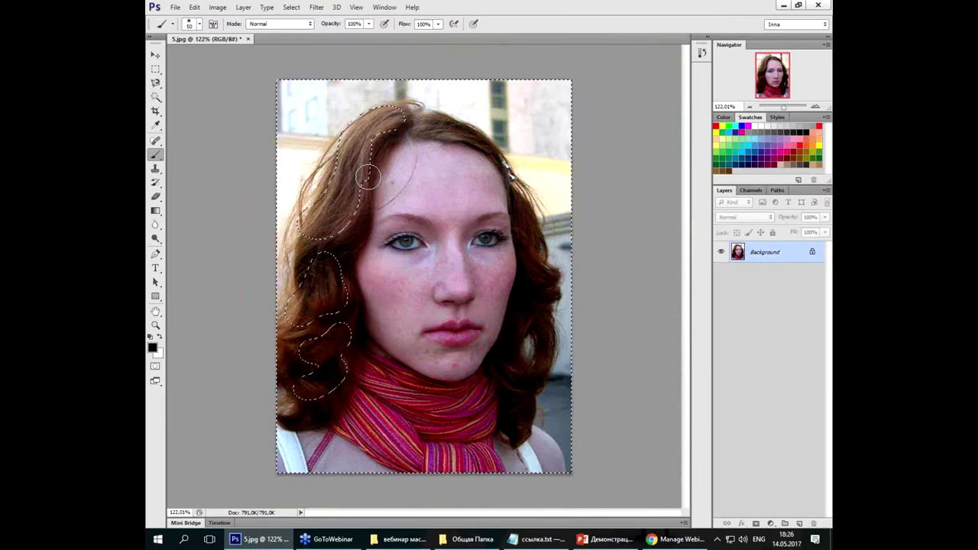
pyautogui.moveTo(248, 61); pyautogui.dragTo(609, 90)
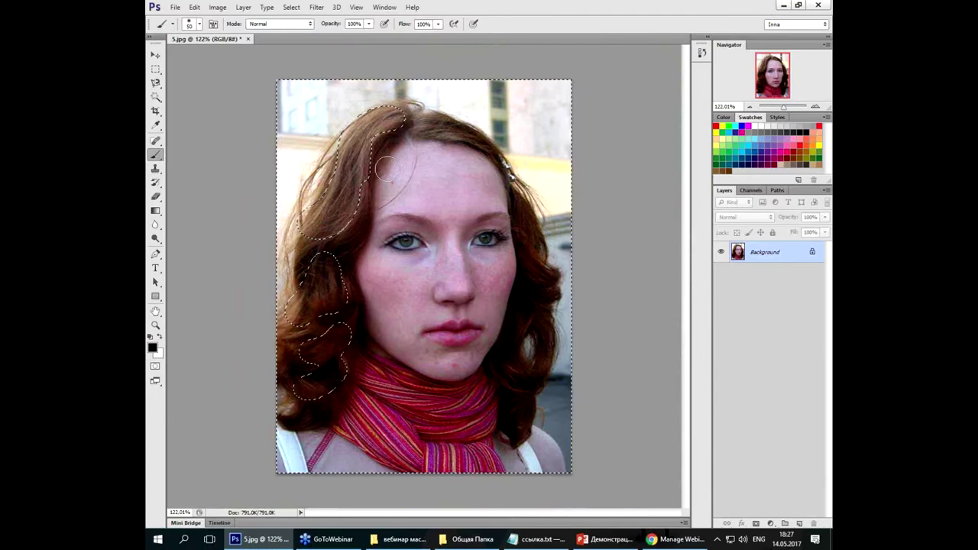
pyautogui.click(291, 6)
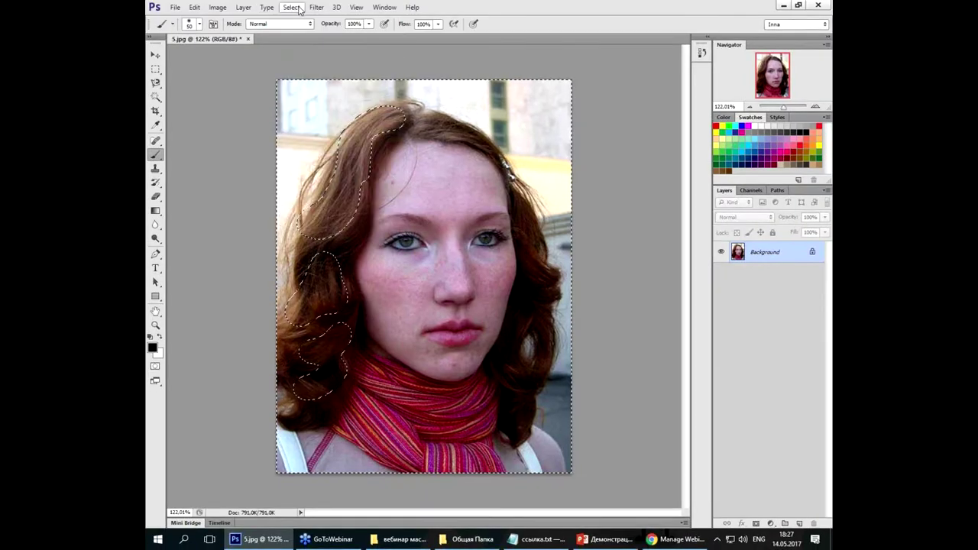
# Step: Apply Select > Inverse and zoom in on the portrait
pyautogui.click(292, 7)
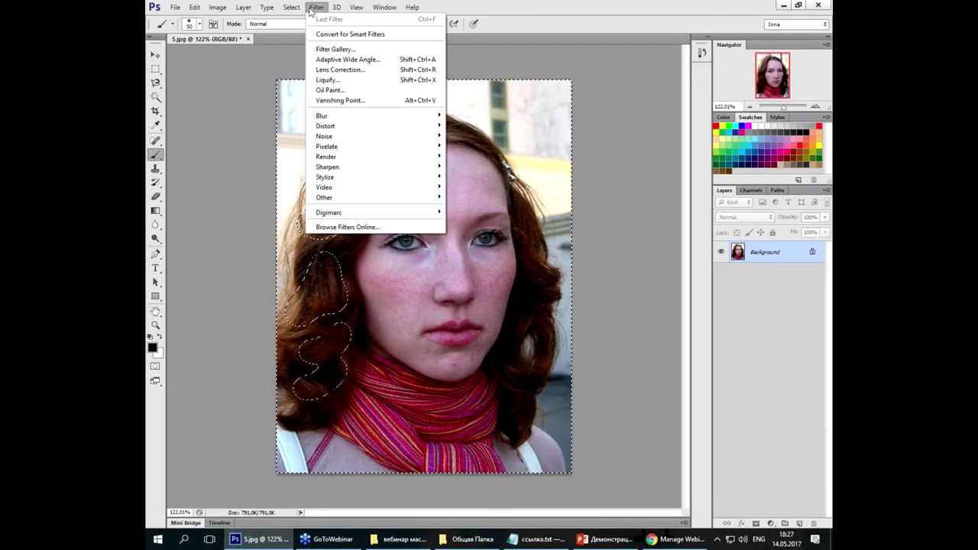
pyautogui.click(306, 50)
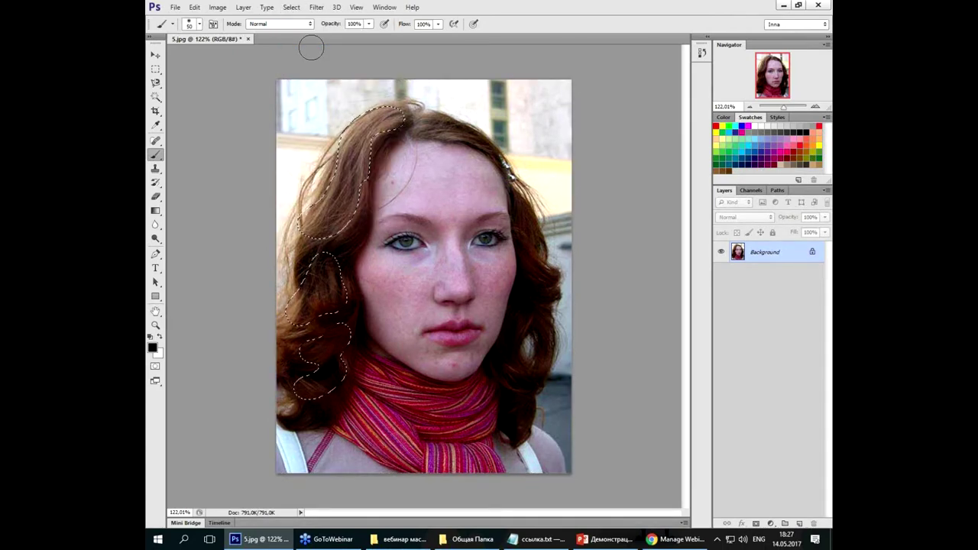
pyautogui.scroll(1, 222, 169)
pyautogui.scroll(1, 222, 169)
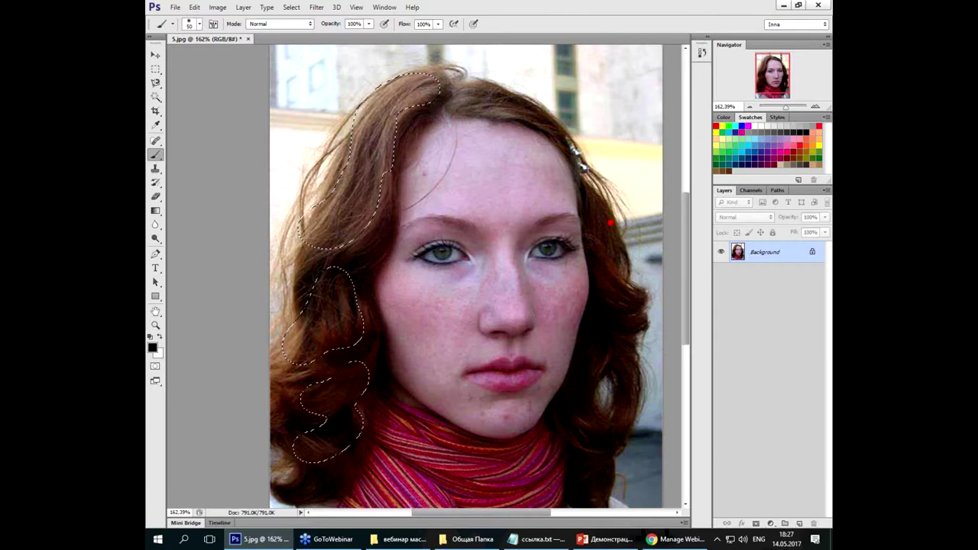
pyautogui.moveTo(605, 150)
pyautogui.mouseDown()
pyautogui.moveTo(640, 77)
pyautogui.moveTo(618, 195)
pyautogui.mouseUp()
pyautogui.moveTo(631, 46); pyautogui.dragTo(641, 55)
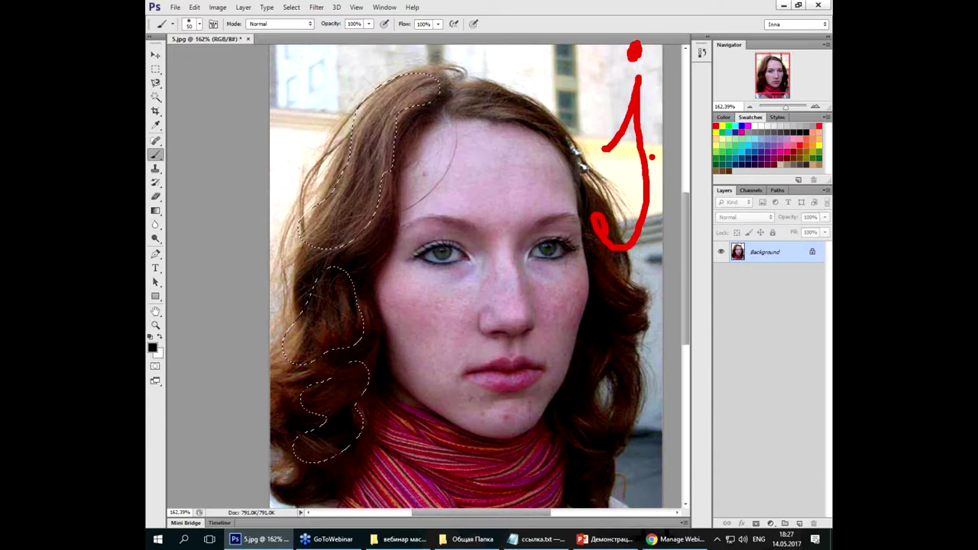
# Step: Copy the selected hair onto a new Layer 1
pyautogui.hotkey('ctrl', 'z')
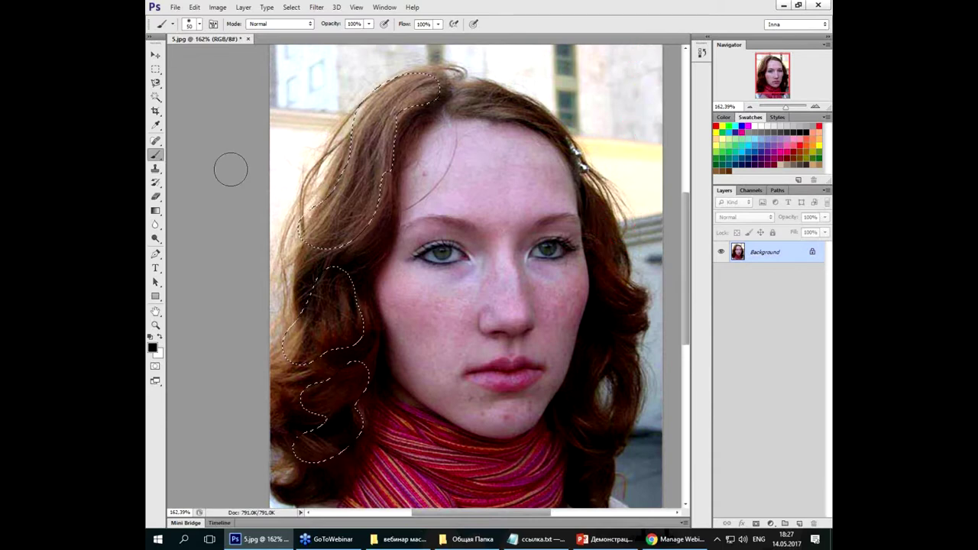
pyautogui.hotkey('ctrl', 'shift', 'alt', 'n')
pyautogui.hotkey('ctrl', 'd')
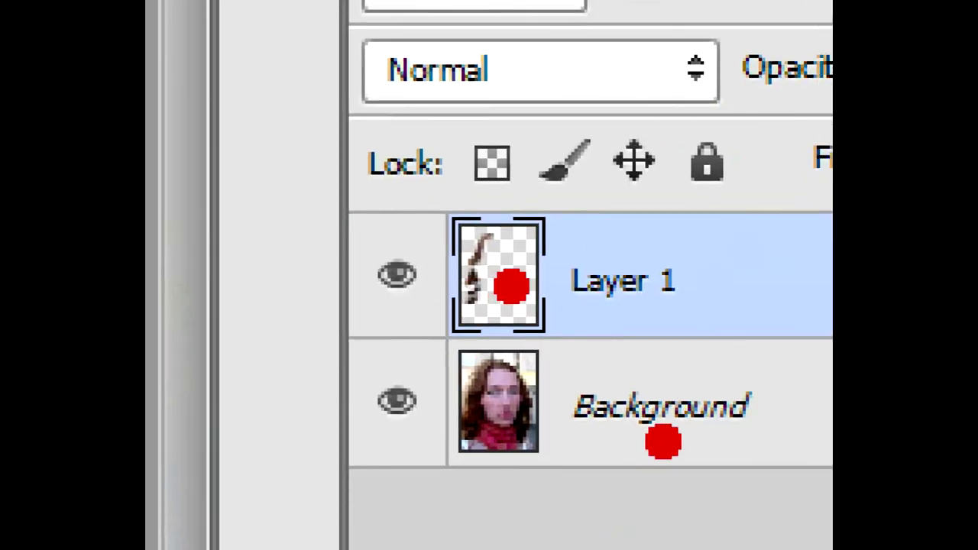
pyautogui.moveTo(673, 331)
pyautogui.mouseDown()
pyautogui.moveTo(730, 200)
pyautogui.moveTo(608, 462)
pyautogui.mouseUp()
pyautogui.click(739, 134)
pyautogui.click(818, 541)
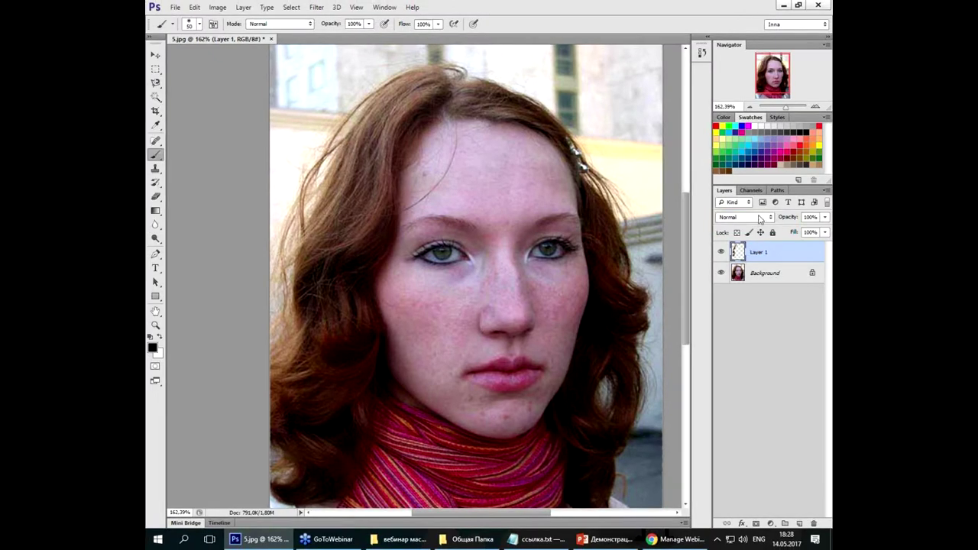
# Step: Set Layer 1's blend mode to Screen
pyautogui.click(758, 217)
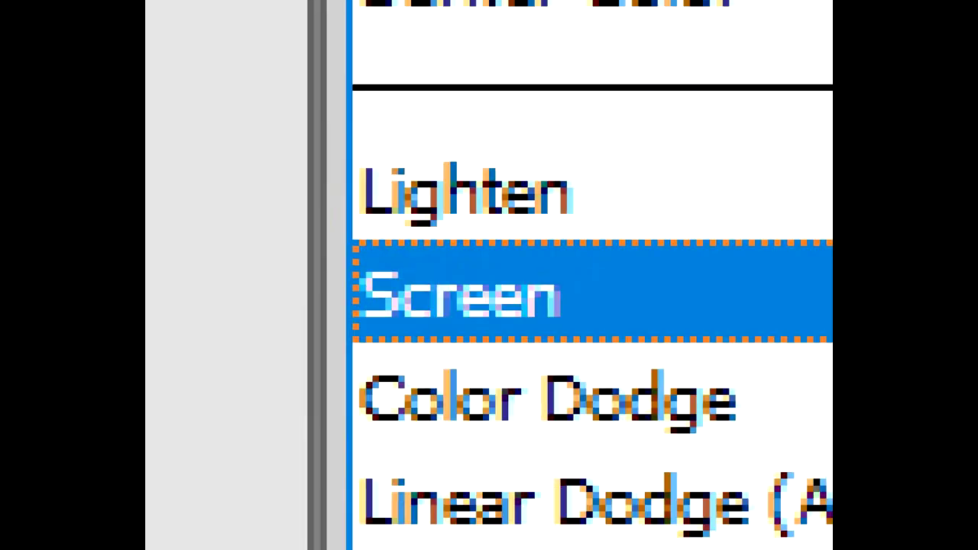
pyautogui.click(735, 307)
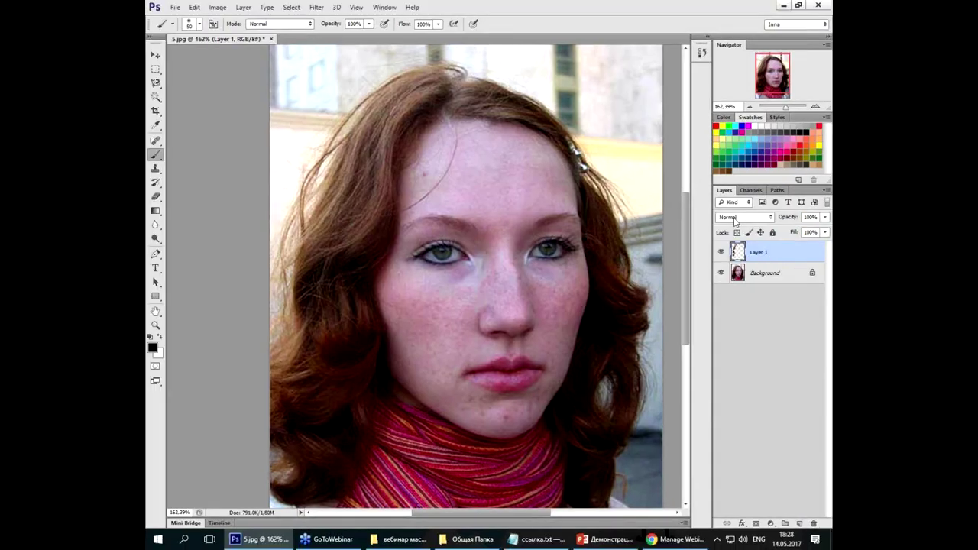
pyautogui.click(736, 219)
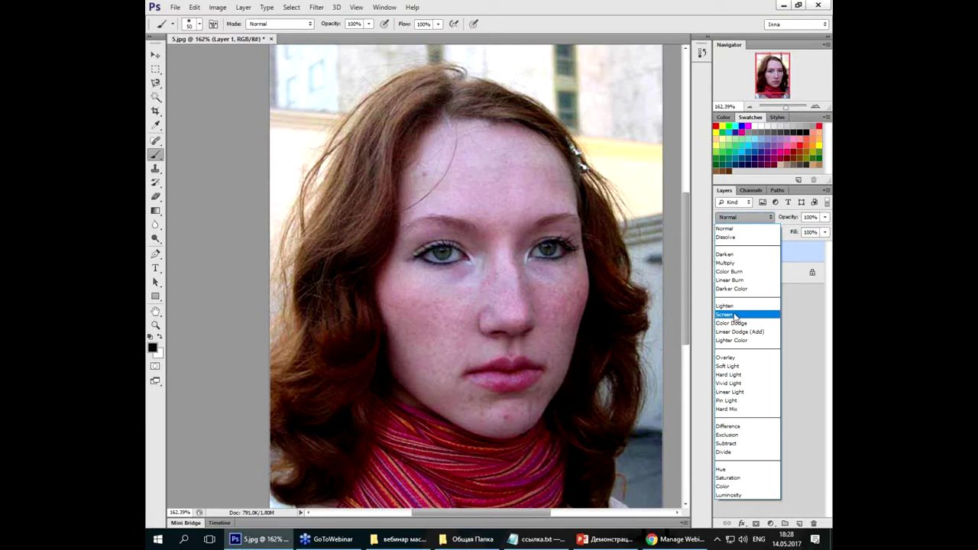
pyautogui.click(735, 315)
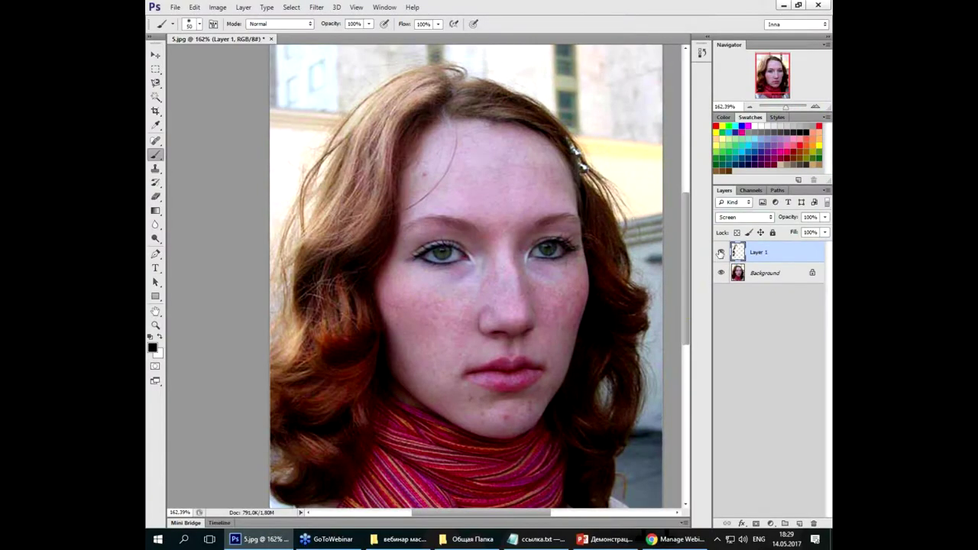
# Step: Toggle Layer 1's visibility to compare the hair, then close 5.jpg
pyautogui.click(721, 253)
pyautogui.click(721, 253)
pyautogui.click(721, 253)
pyautogui.click(272, 39)
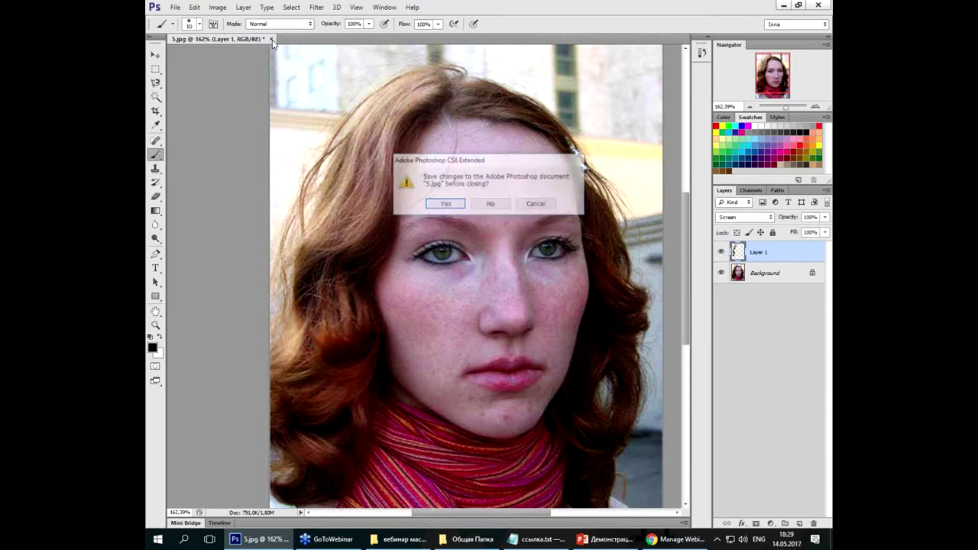
# Step: Discard changes to 5.jpg, open 1.jpg and zoom in
pyautogui.click(491, 205)
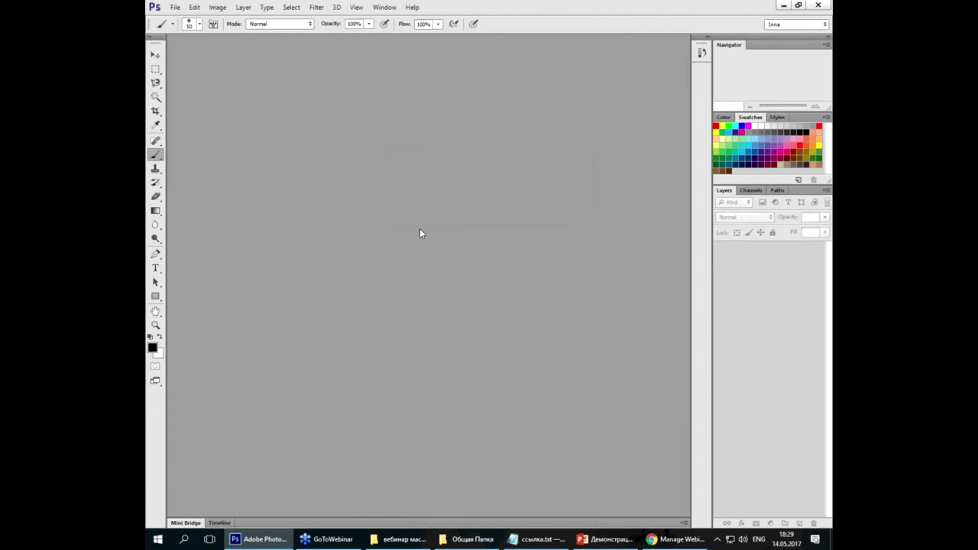
pyautogui.doubleClick(426, 164)
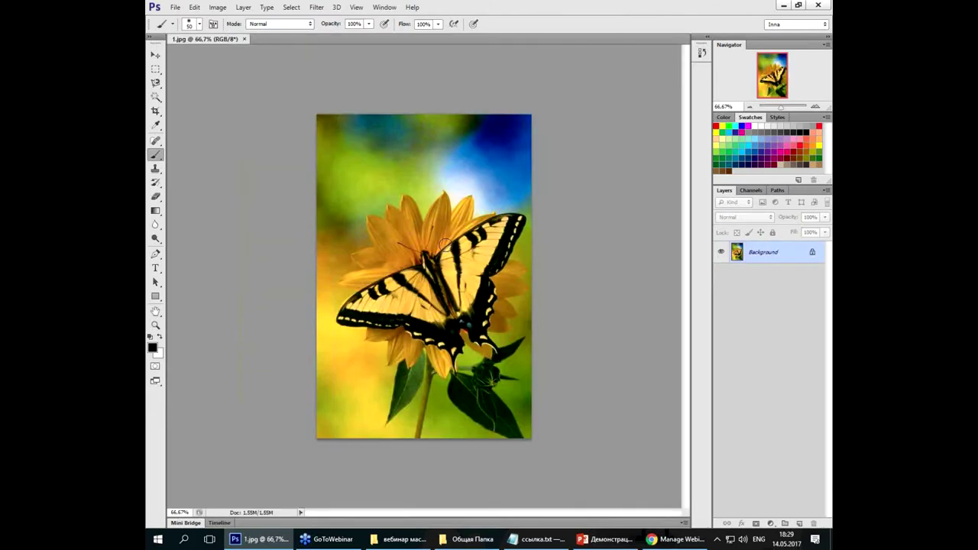
pyautogui.scroll(2, 445, 284)
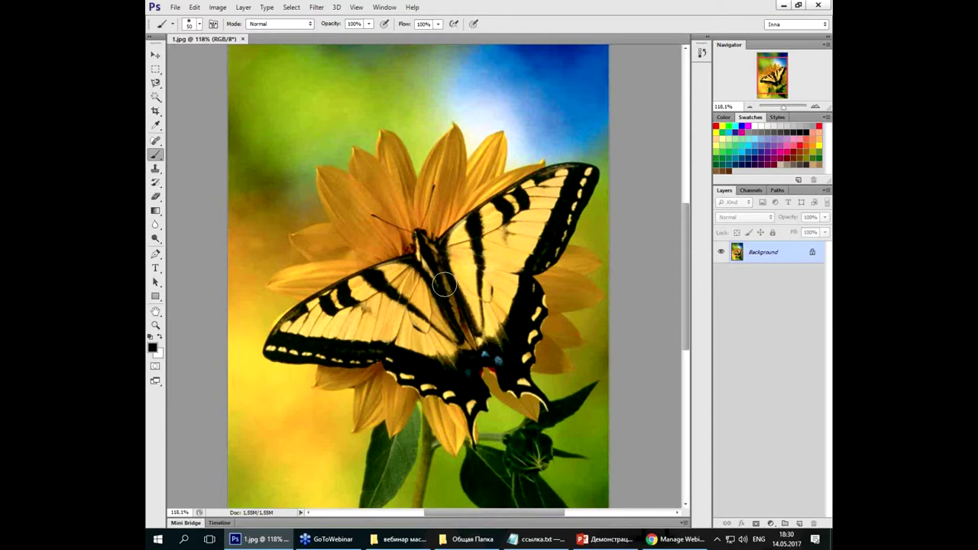
# Step: Select the Magnetic Lasso tool
pyautogui.click(156, 82)
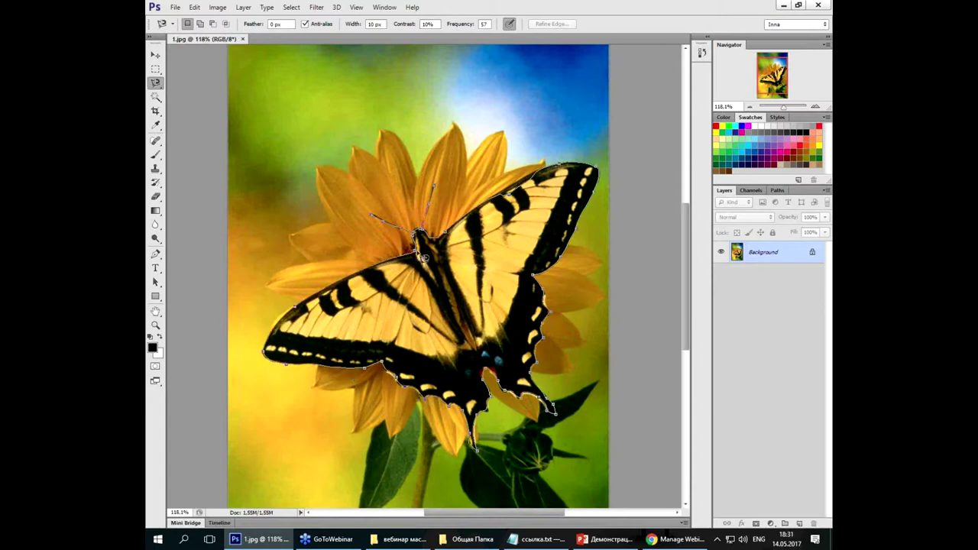
# Step: Close the Magnetic Lasso outline around the butterfly and zoom to see it whole
pyautogui.click(422, 258)
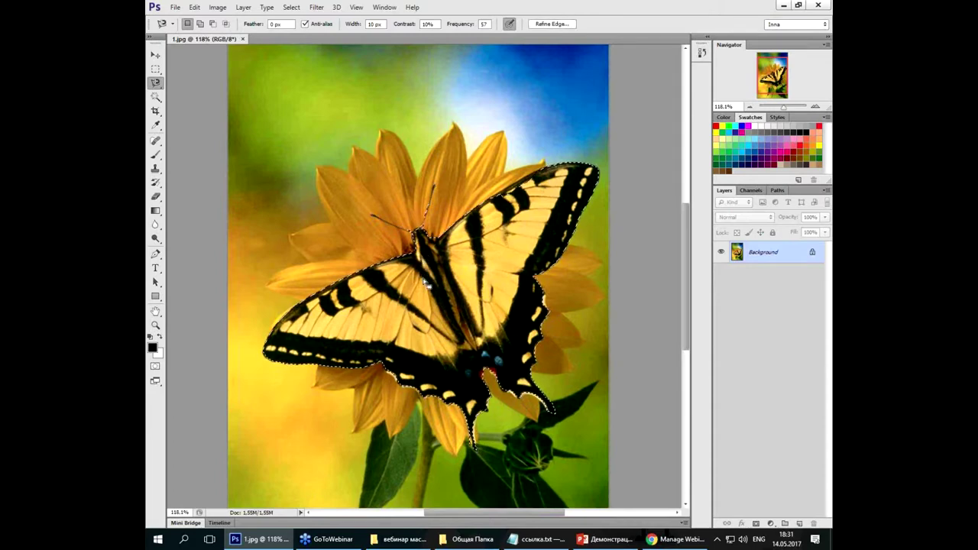
pyautogui.scroll(3, 409, 181)
pyautogui.scroll(1, 407, 179)
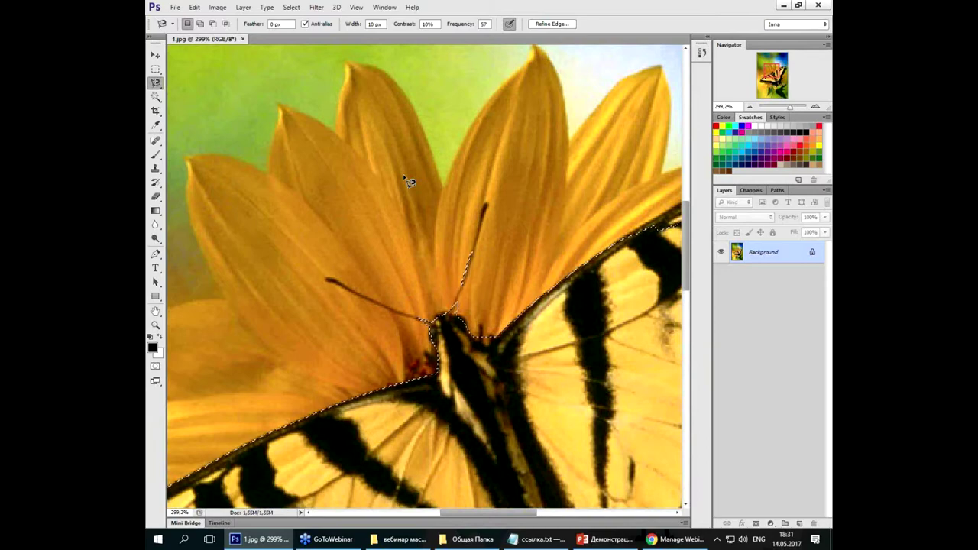
pyautogui.scroll(-2, 423, 194)
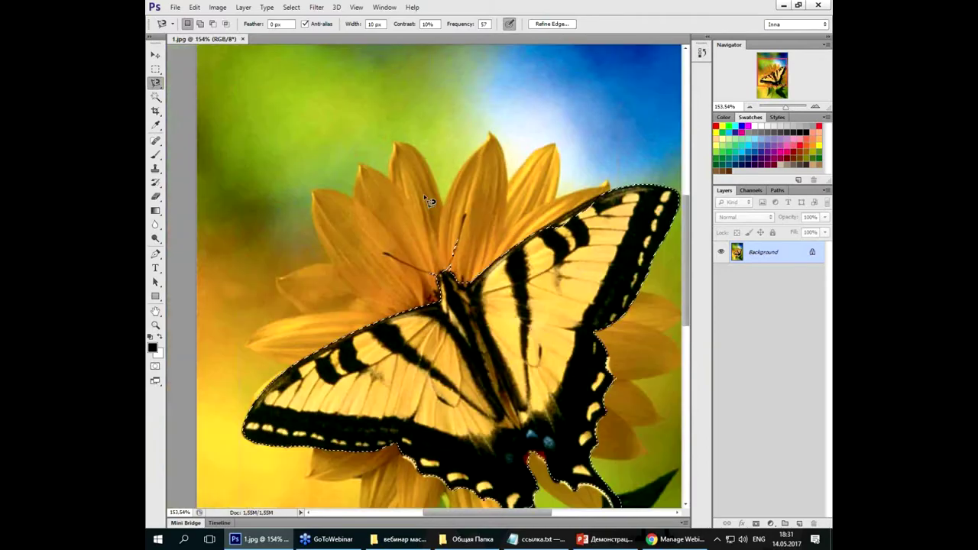
pyautogui.scroll(-2, 423, 194)
pyautogui.scroll(1, 495, 356)
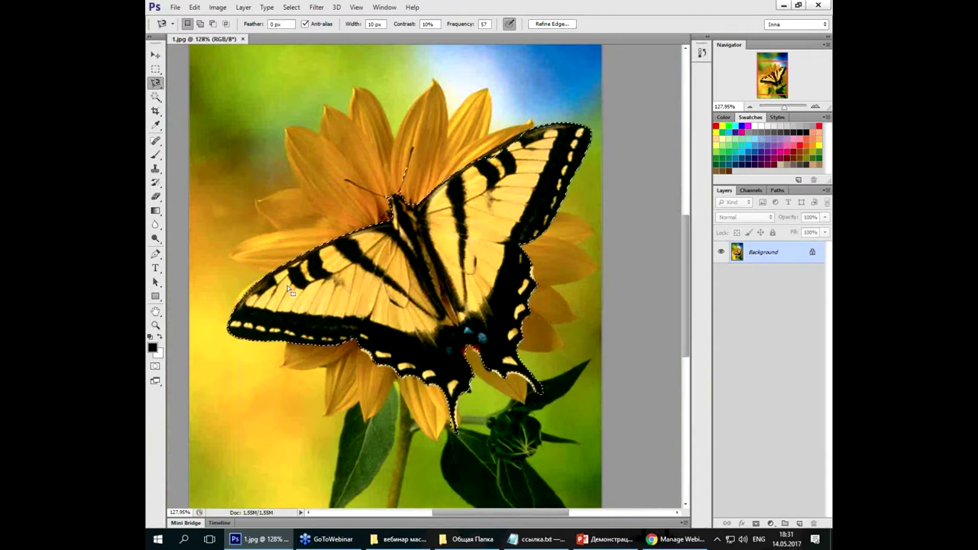
# Step: Look over the Select menu without choosing, then enable Quick Mask with the toolbox button
pyautogui.click(298, 11)
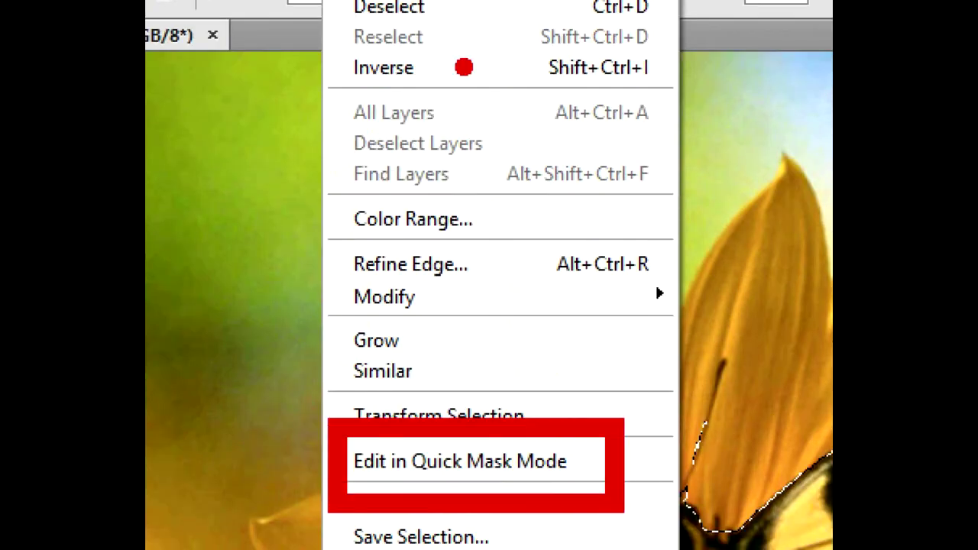
pyautogui.moveTo(421, 9); pyautogui.dragTo(474, 329)
pyautogui.moveTo(391, 289); pyautogui.dragTo(585, 284)
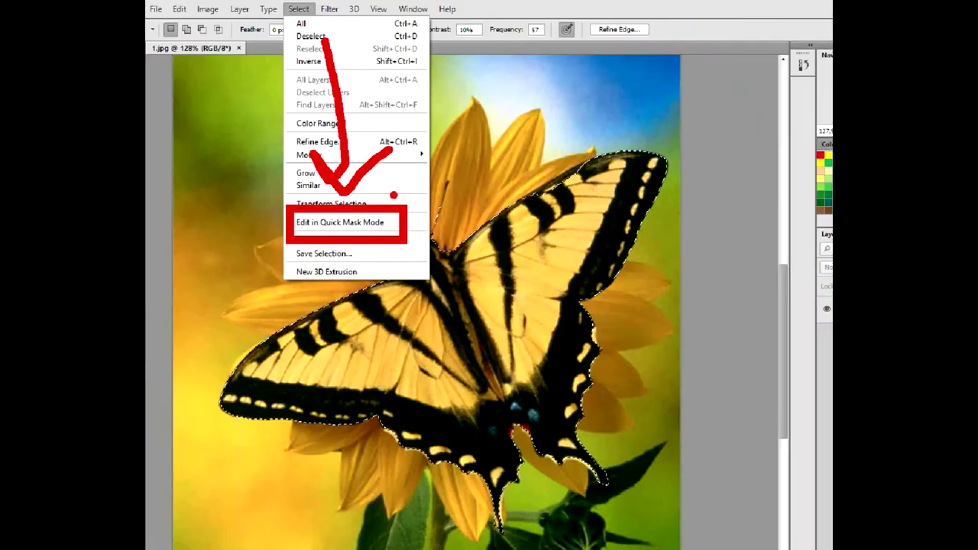
pyautogui.click(262, 54)
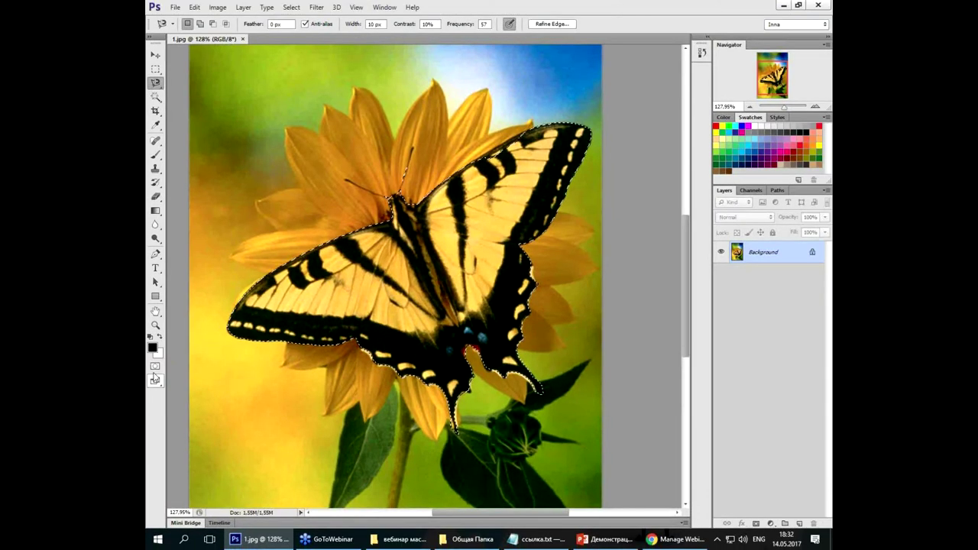
pyautogui.click(155, 369)
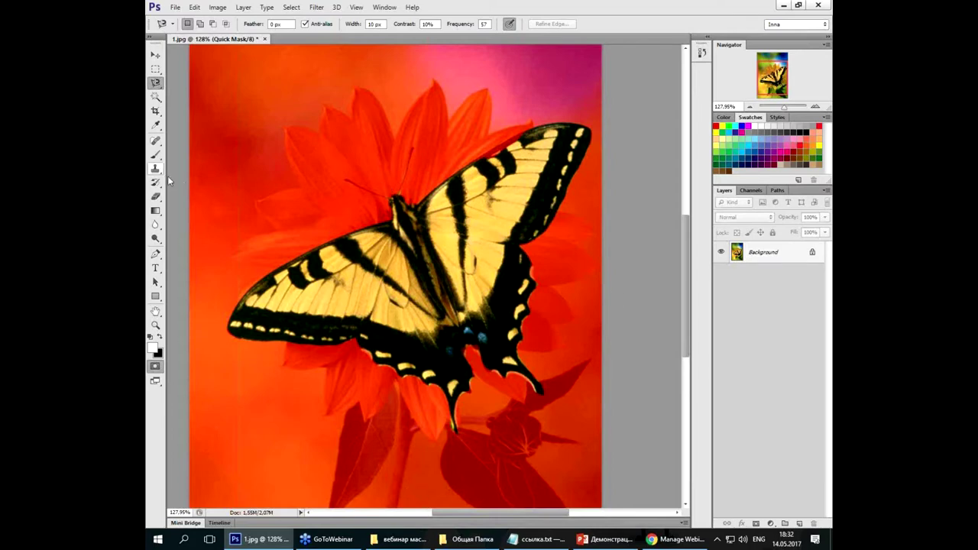
# Step: With a size-14 brush, paint the dark upper wing edge into the selection, swapping colours with X
pyautogui.click(155, 153)
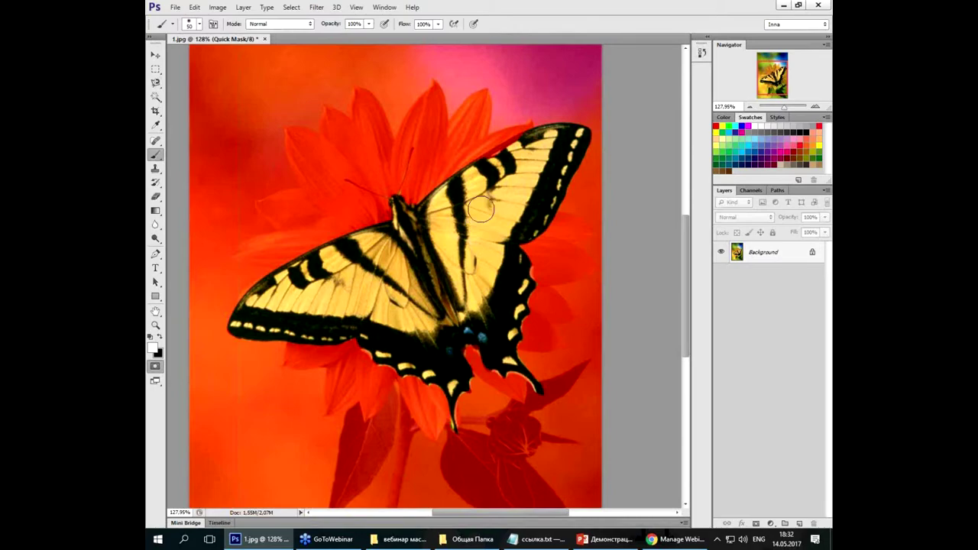
pyautogui.scroll(3, 535, 126)
pyautogui.scroll(3, 535, 127)
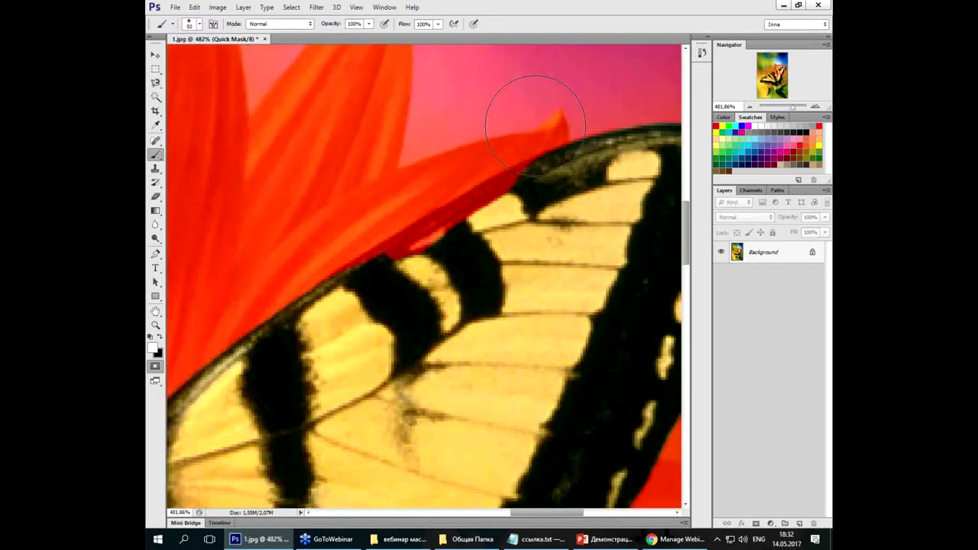
pyautogui.scroll(2, 465, 54)
pyautogui.rightClick(516, 359)
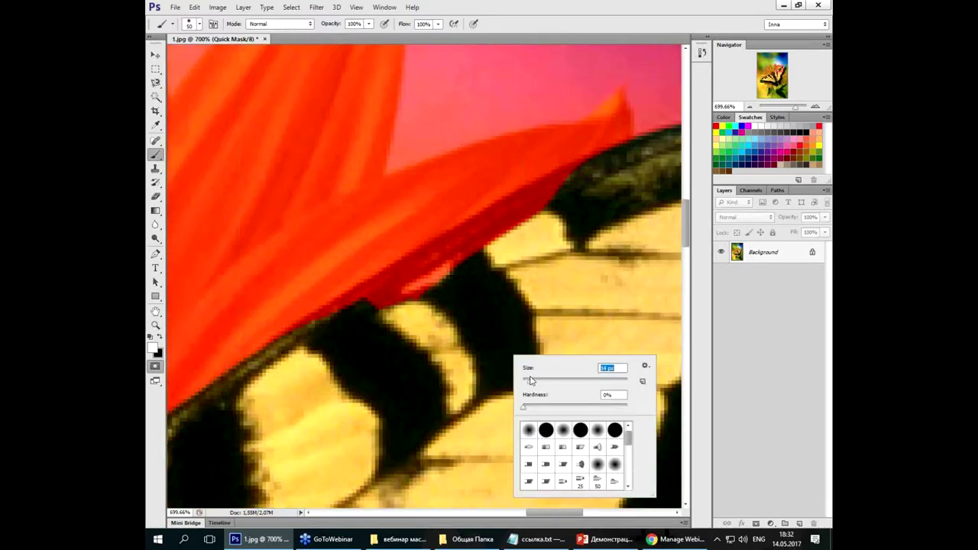
pyautogui.click(523, 257)
pyautogui.moveTo(524, 257)
pyautogui.mouseDown()
pyautogui.moveTo(437, 277)
pyautogui.moveTo(451, 269)
pyautogui.moveTo(333, 330)
pyautogui.moveTo(503, 244)
pyautogui.moveTo(532, 202)
pyautogui.moveTo(605, 184)
pyautogui.mouseUp()
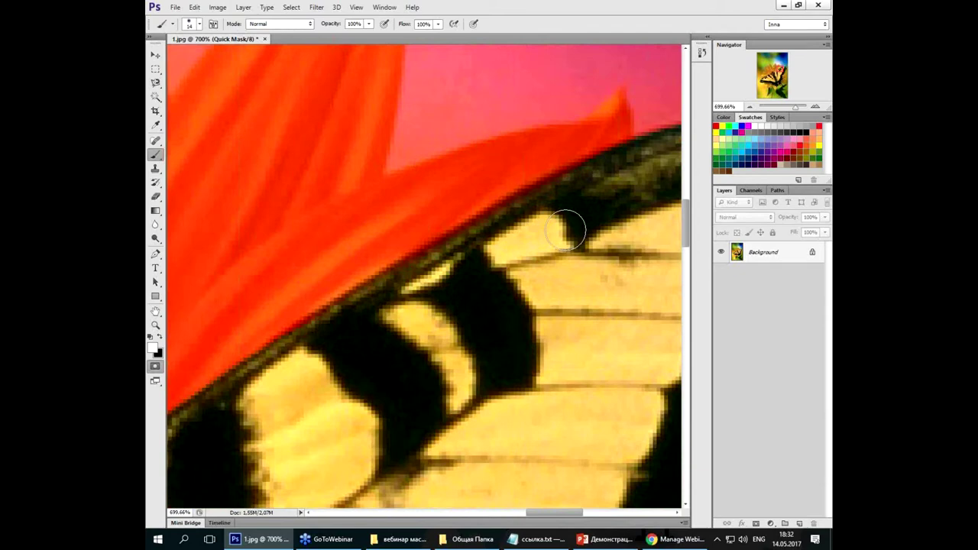
pyautogui.press('x')
pyautogui.moveTo(581, 200); pyautogui.dragTo(562, 243)
pyautogui.press('x')
pyautogui.moveTo(614, 328)
pyautogui.mouseDown()
pyautogui.moveTo(463, 148)
pyautogui.moveTo(415, 153)
pyautogui.moveTo(553, 97)
pyautogui.moveTo(459, 191)
pyautogui.moveTo(506, 174)
pyautogui.moveTo(539, 197)
pyautogui.mouseUp()
pyautogui.press('x')
pyautogui.press('x')
pyautogui.moveTo(624, 171); pyautogui.dragTo(566, 203)
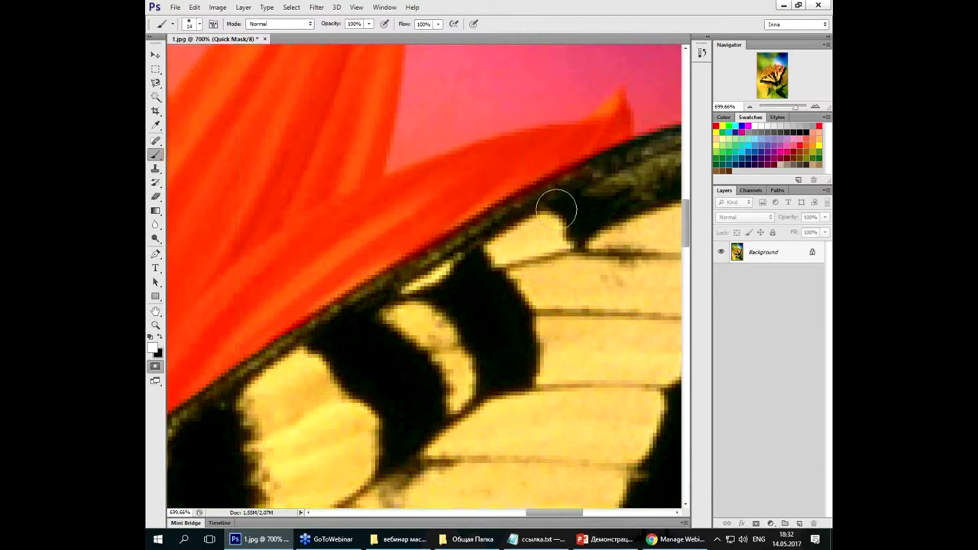
# Step: Clear the Quick Mask red tint along the antenna
pyautogui.scroll(-5, 600, 267)
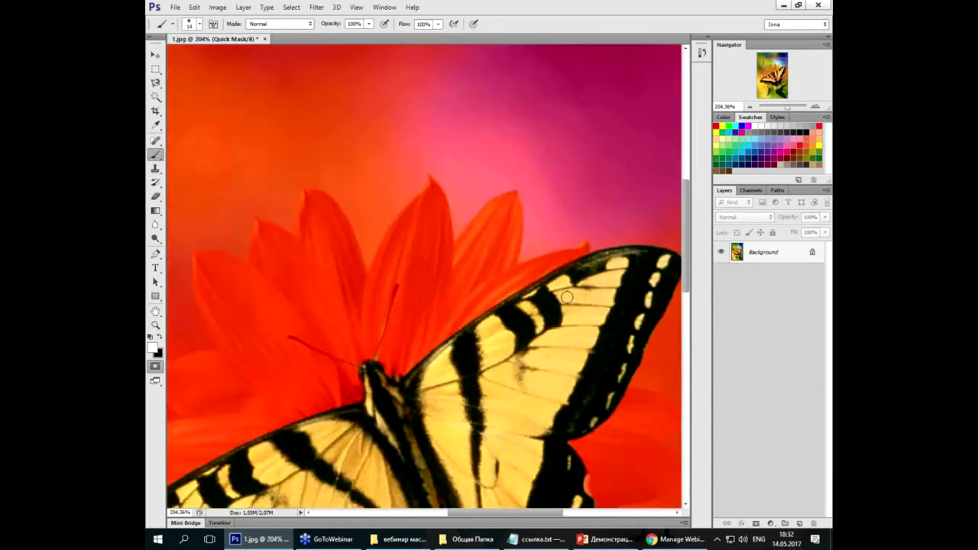
pyautogui.scroll(3, 565, 298)
pyautogui.scroll(2, 564, 295)
pyautogui.moveTo(464, 375)
pyautogui.mouseDown()
pyautogui.moveTo(570, 87)
pyautogui.moveTo(524, 164)
pyautogui.moveTo(506, 273)
pyautogui.moveTo(454, 400)
pyautogui.moveTo(169, 304)
pyautogui.mouseUp()
pyautogui.scroll(-1, 164, 298)
pyautogui.scroll(-2, 164, 298)
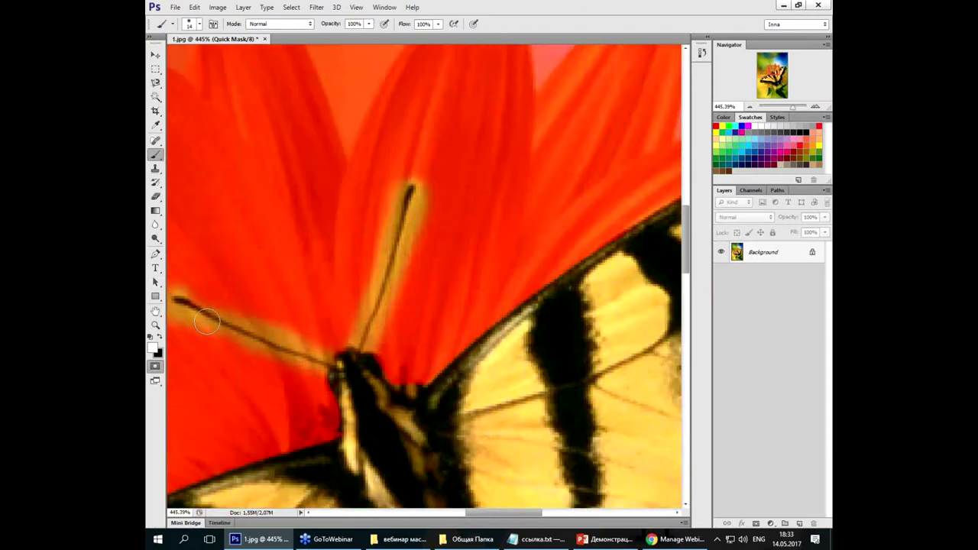
pyautogui.scroll(1, 240, 339)
pyautogui.scroll(1, 240, 338)
# Step: Shrink the brush and paint black over the yellow halos around the first antenna
pyautogui.press('x')
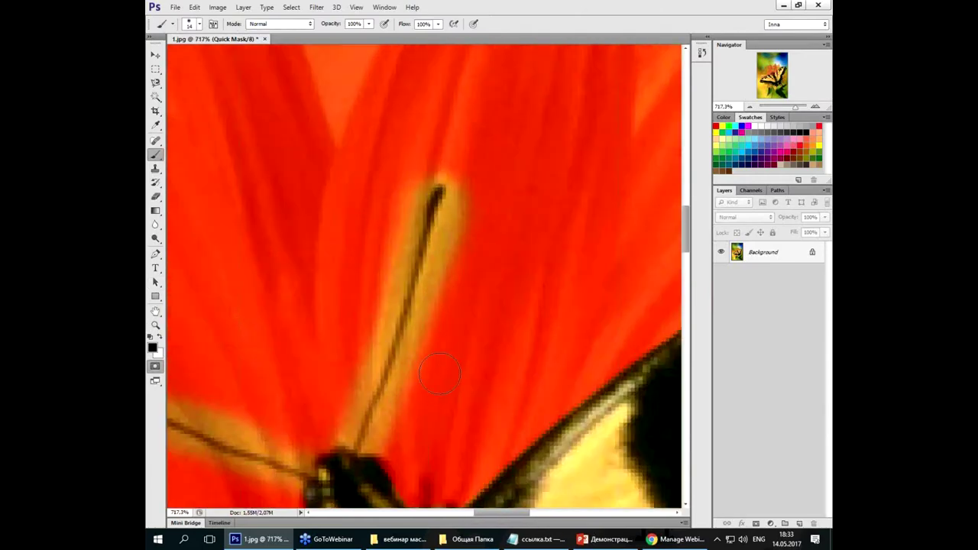
pyautogui.rightClick(502, 295)
pyautogui.moveTo(516, 318); pyautogui.dragTo(518, 325)
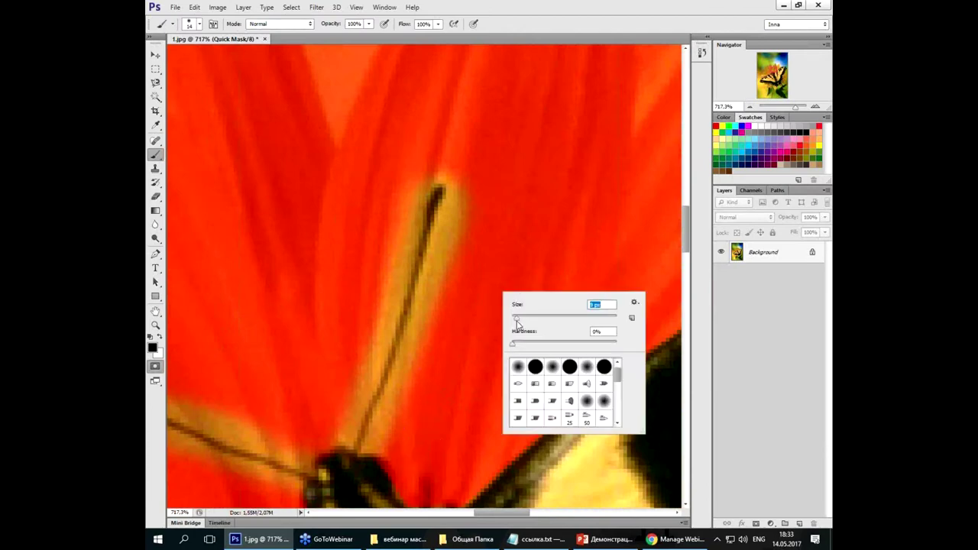
pyautogui.press('Return')
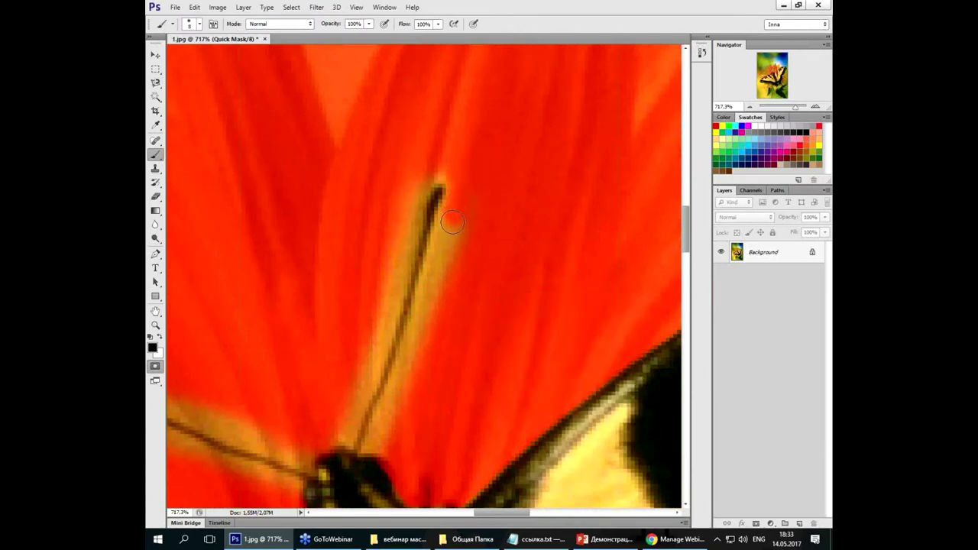
pyautogui.moveTo(459, 204); pyautogui.dragTo(451, 220)
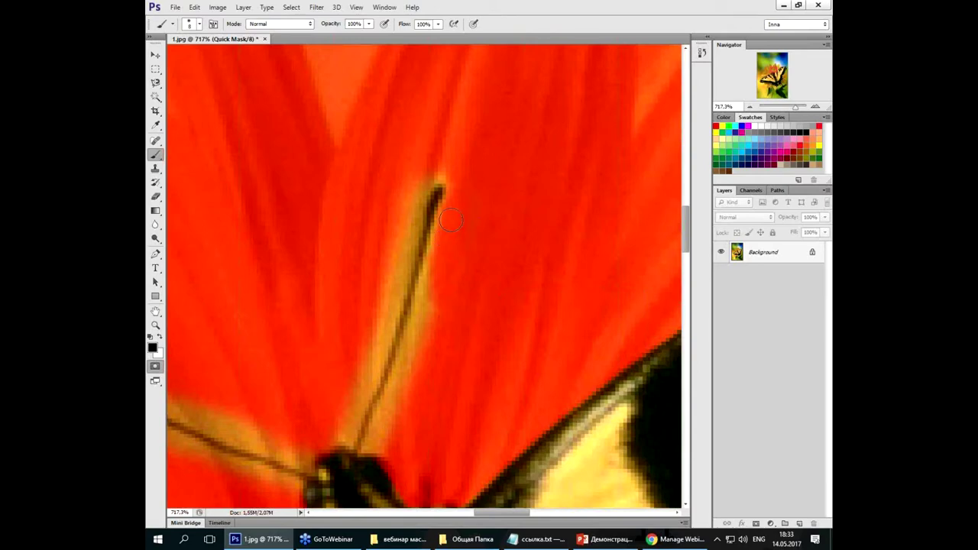
pyautogui.moveTo(440, 266); pyautogui.dragTo(383, 448)
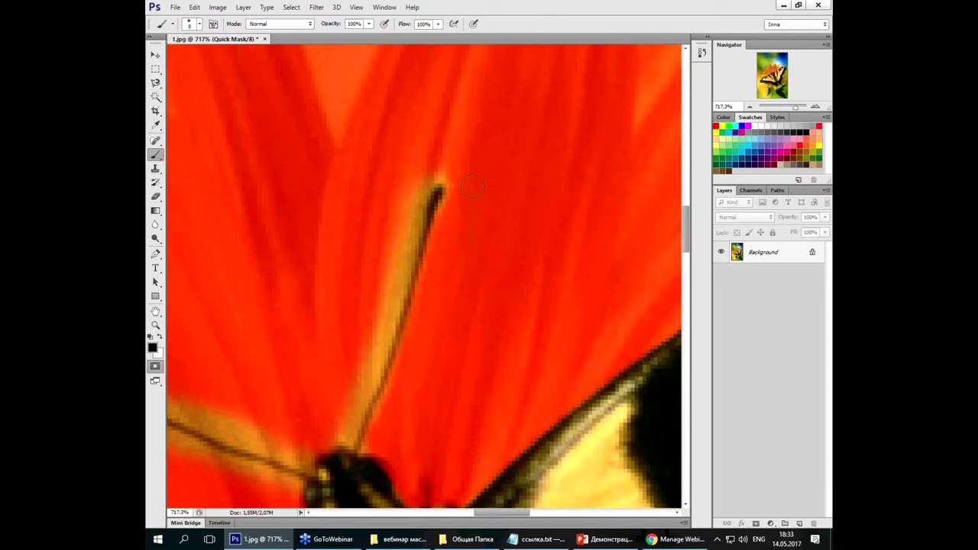
pyautogui.moveTo(461, 181)
pyautogui.mouseDown()
pyautogui.moveTo(406, 236)
pyautogui.moveTo(341, 432)
pyautogui.mouseUp()
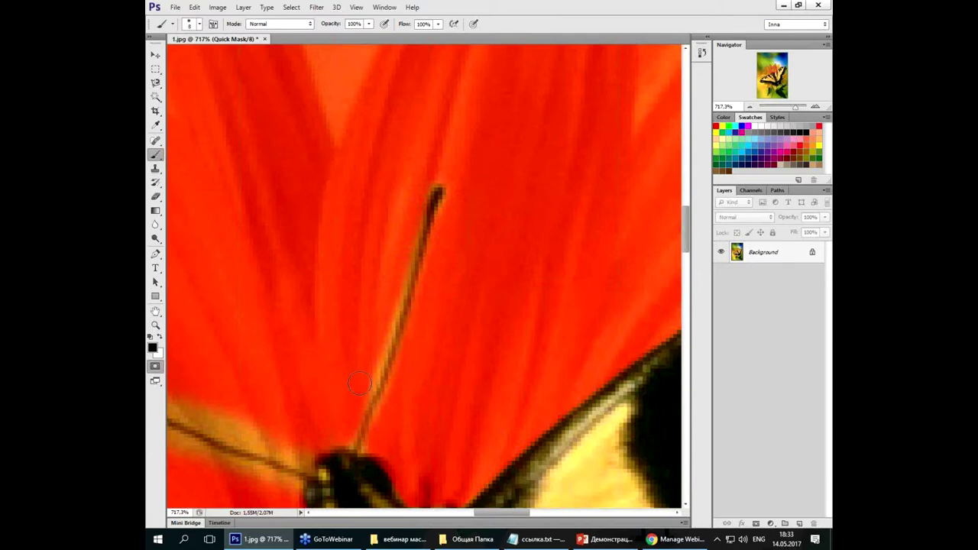
pyautogui.moveTo(376, 340); pyautogui.dragTo(386, 306)
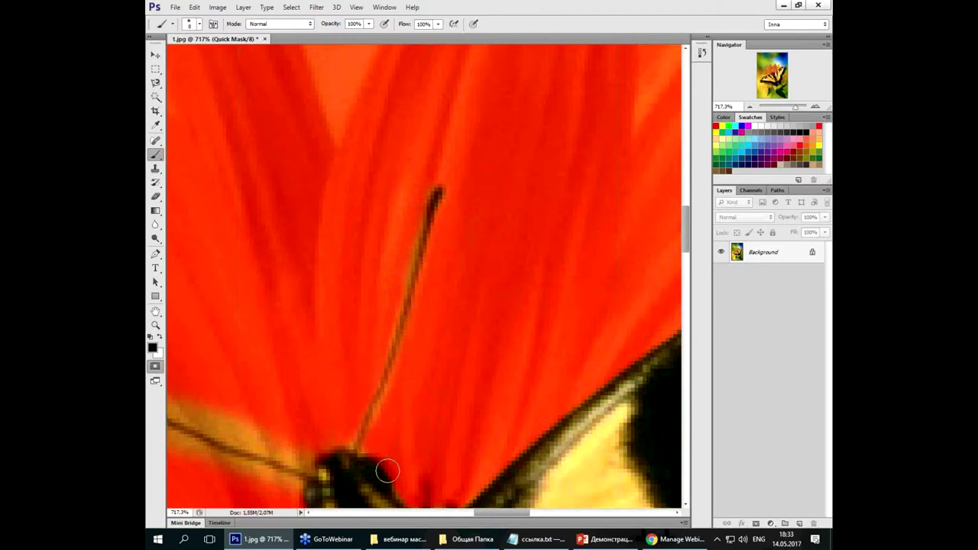
# Step: Mask out the yellow halo above the second antenna and around its tip
pyautogui.scroll(-2, 383, 451)
pyautogui.scroll(-2, 386, 467)
pyautogui.scroll(1, 388, 472)
pyautogui.scroll(3, 388, 472)
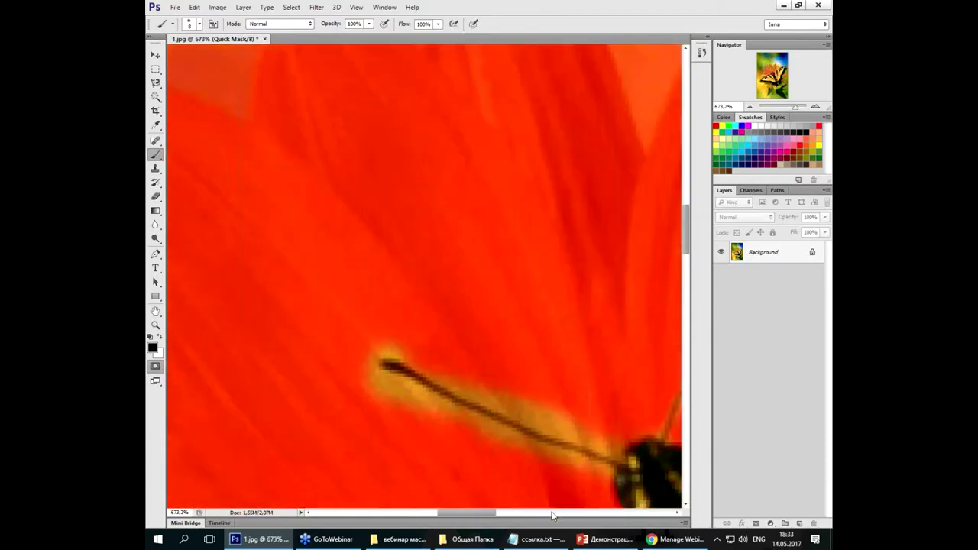
pyautogui.scroll(2, 552, 512)
pyautogui.moveTo(611, 416); pyautogui.dragTo(512, 383)
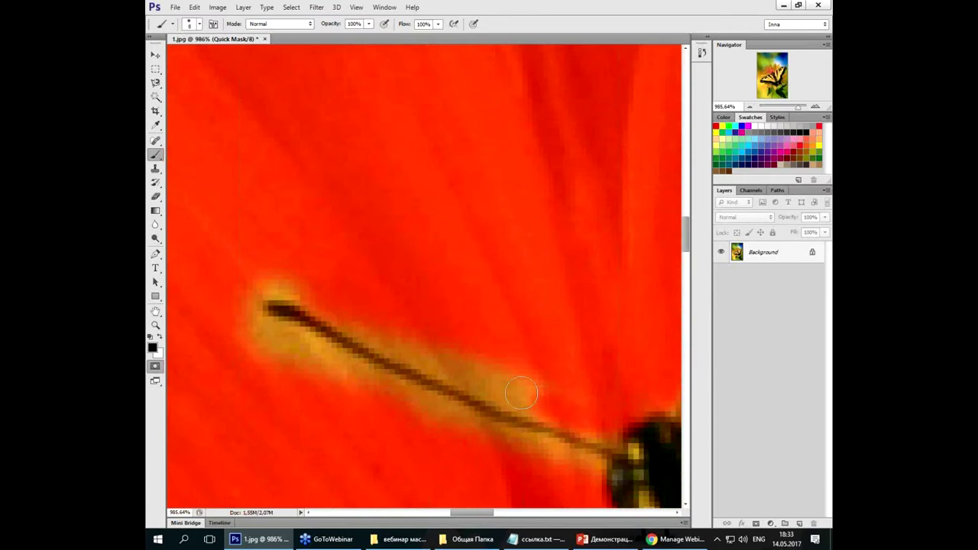
pyautogui.moveTo(591, 419)
pyautogui.mouseDown()
pyautogui.moveTo(421, 349)
pyautogui.moveTo(510, 371)
pyautogui.moveTo(423, 354)
pyautogui.mouseUp()
pyautogui.moveTo(357, 325)
pyautogui.mouseDown()
pyautogui.moveTo(311, 291)
pyautogui.moveTo(258, 280)
pyautogui.moveTo(260, 339)
pyautogui.moveTo(304, 349)
pyautogui.moveTo(257, 328)
pyautogui.moveTo(258, 277)
pyautogui.moveTo(297, 279)
pyautogui.moveTo(267, 334)
pyautogui.moveTo(600, 474)
pyautogui.mouseUp()
pyautogui.scroll(-3, 600, 474)
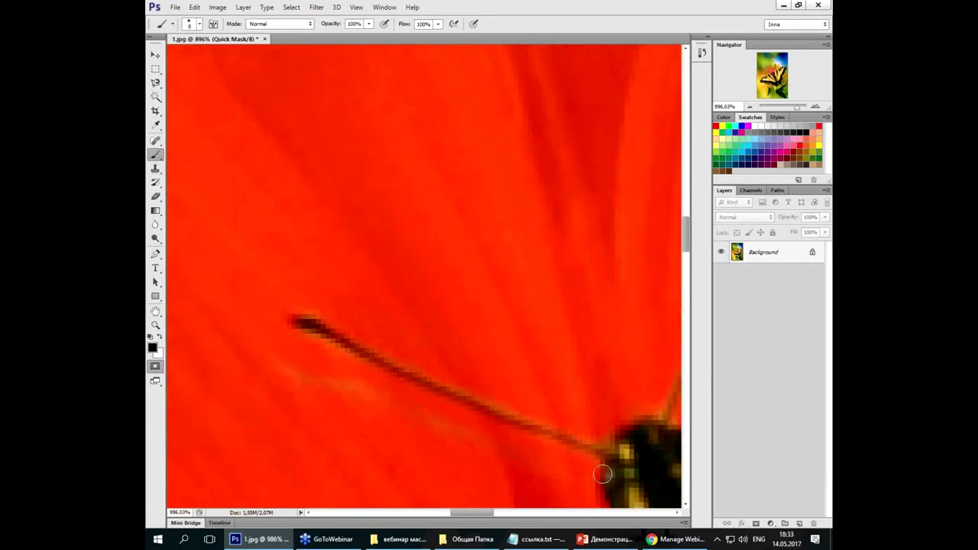
# Step: Paint white along the lower wing edge to remove mask there
pyautogui.scroll(-4, 600, 474)
pyautogui.scroll(-4, 600, 474)
pyautogui.scroll(3, 430, 361)
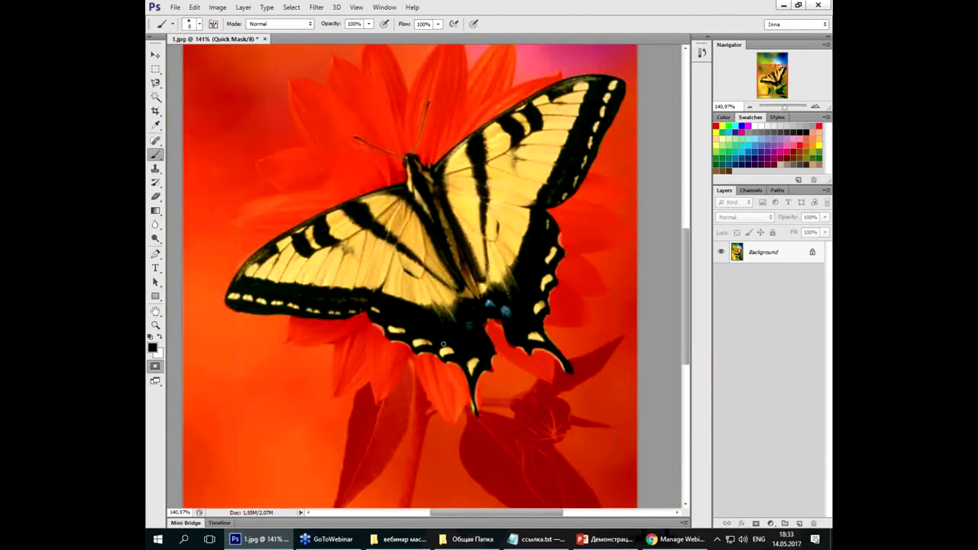
pyautogui.scroll(3, 430, 361)
pyautogui.scroll(3, 430, 361)
pyautogui.press('x')
pyautogui.moveTo(415, 345)
pyautogui.mouseDown()
pyautogui.moveTo(419, 356)
pyautogui.moveTo(418, 260)
pyautogui.moveTo(448, 219)
pyautogui.mouseUp()
pyautogui.scroll(-2, 443, 216)
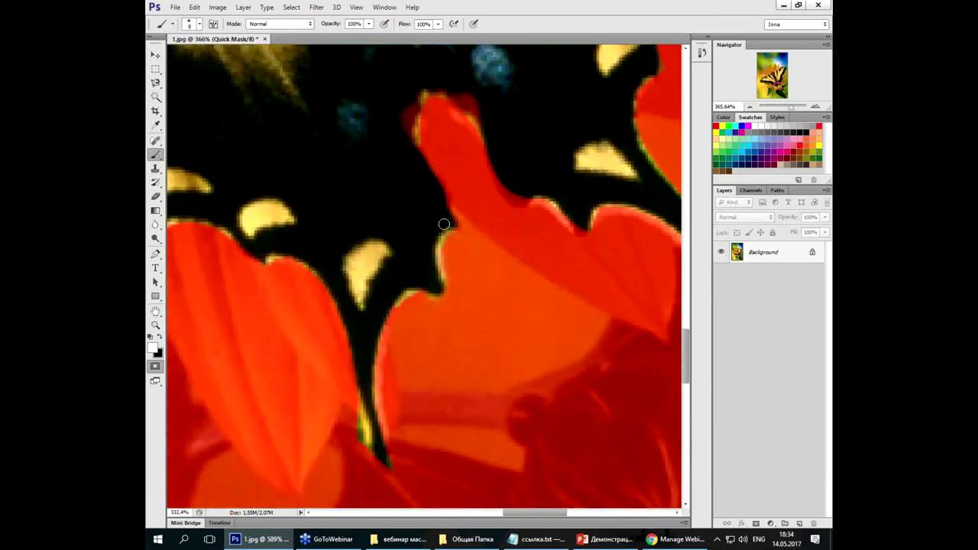
pyautogui.scroll(2, 443, 221)
pyautogui.scroll(2, 444, 153)
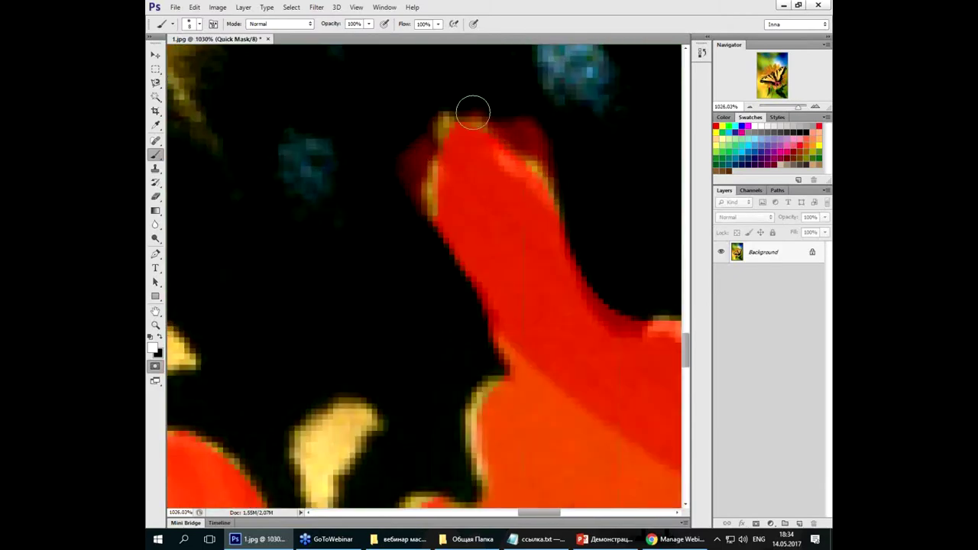
# Step: Toggle brush colours and zoom in and out to inspect the wing-tail edges
pyautogui.press('x')
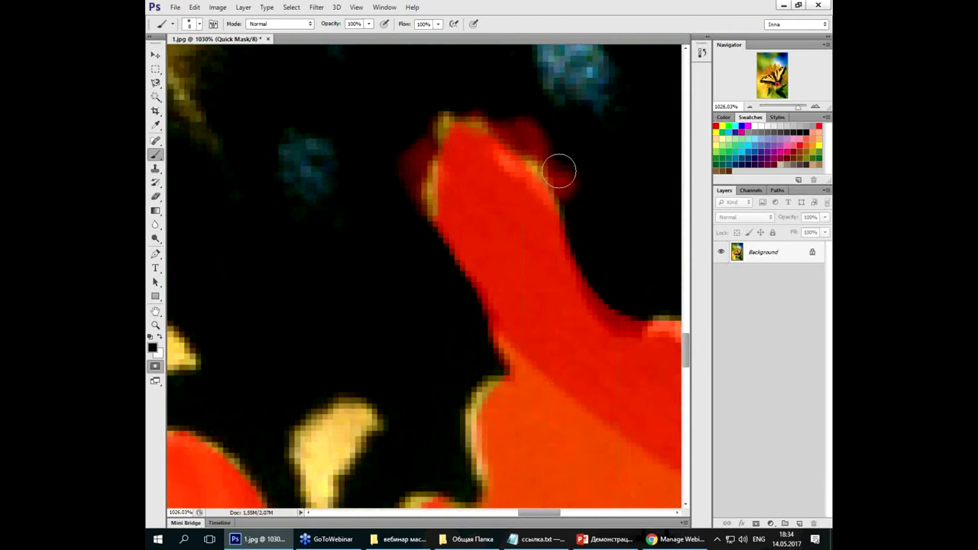
pyautogui.press('x')
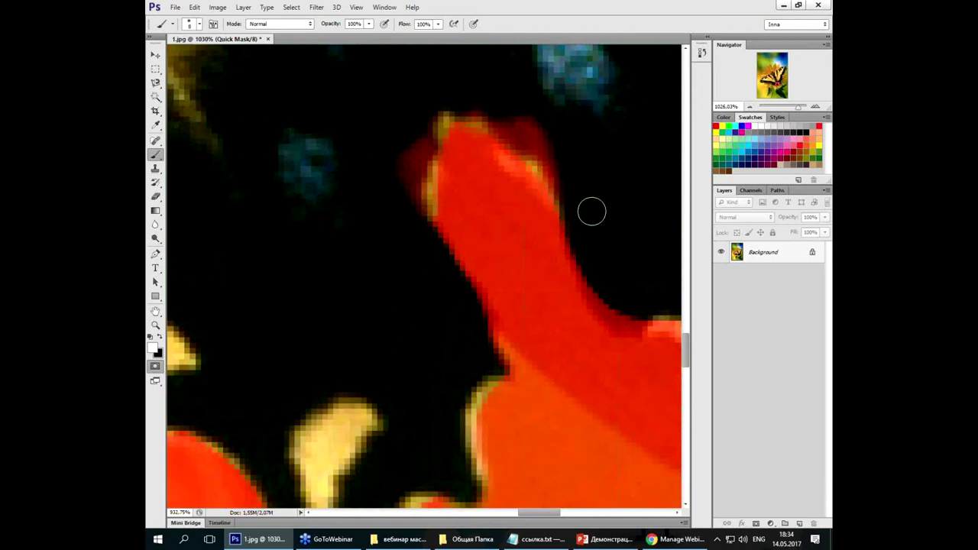
pyautogui.scroll(-3, 589, 209)
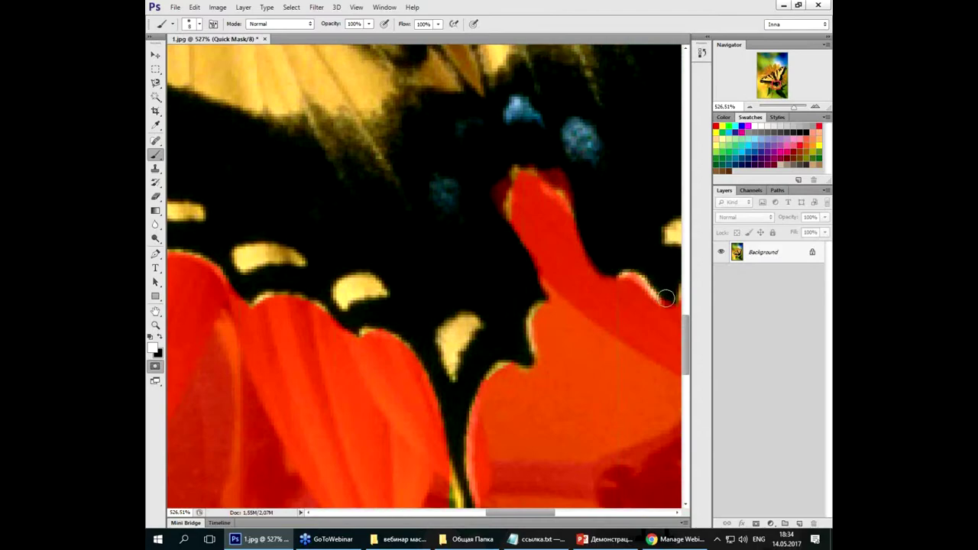
pyautogui.scroll(-5, 655, 293)
pyautogui.scroll(-2, 655, 293)
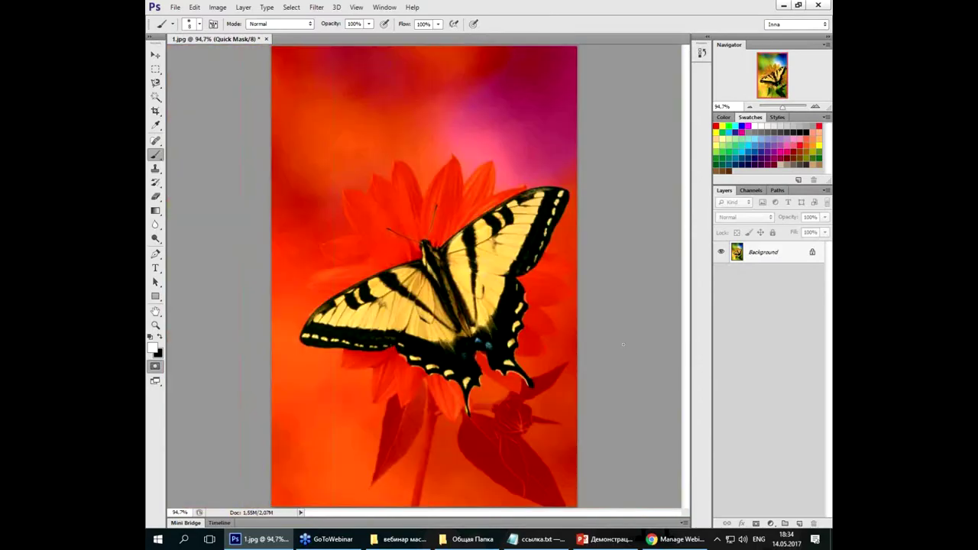
pyautogui.scroll(3, 519, 382)
pyautogui.scroll(4, 508, 428)
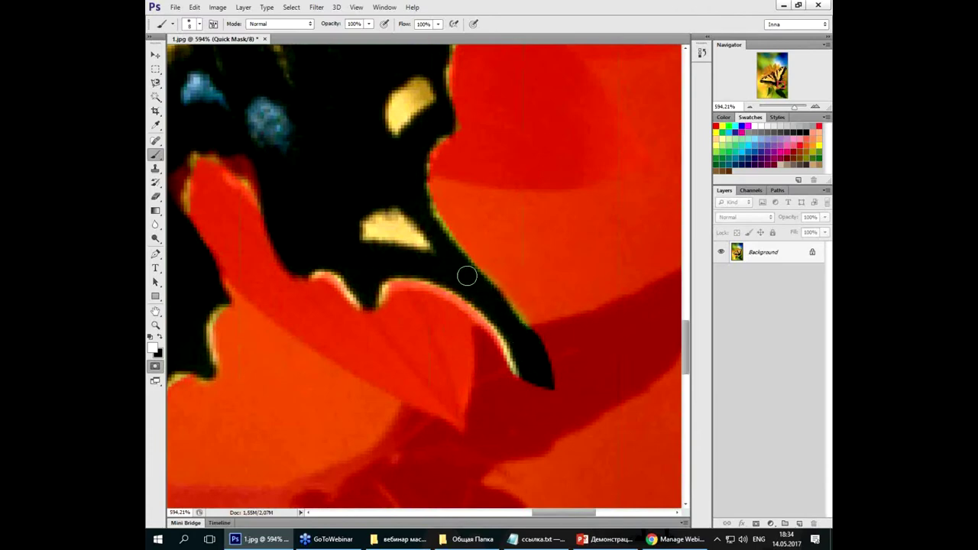
pyautogui.scroll(-2, 459, 279)
pyautogui.scroll(-2, 459, 278)
pyautogui.scroll(-2, 459, 278)
pyautogui.scroll(2, 458, 279)
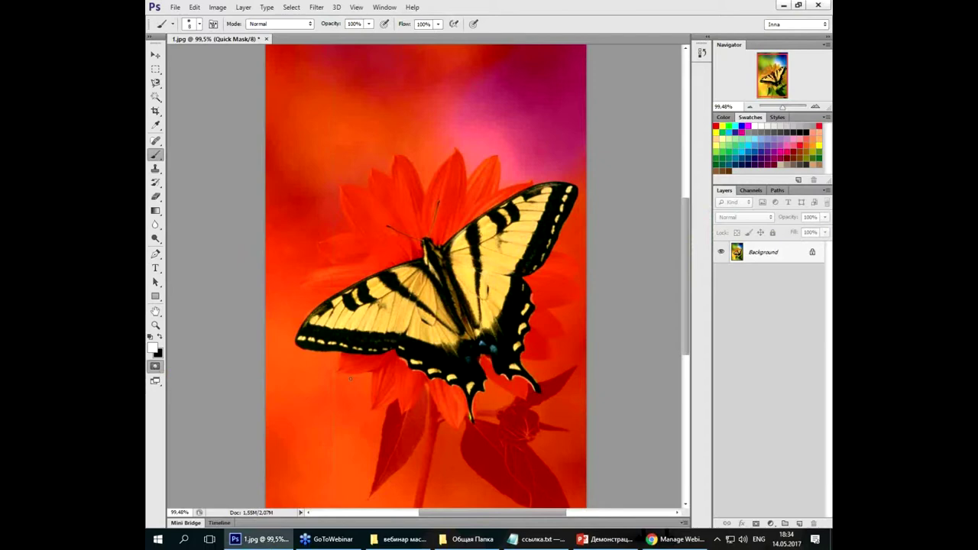
# Step: Exit Quick Mask to get the butterfly selection, then bring up the mask-types PowerPoint slide
pyautogui.click(155, 367)
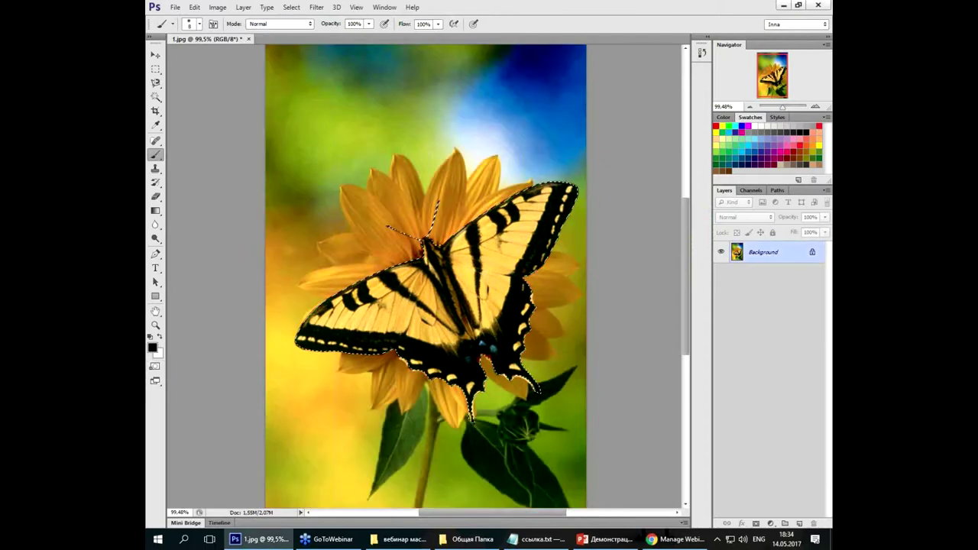
pyautogui.scroll(2, 571, 247)
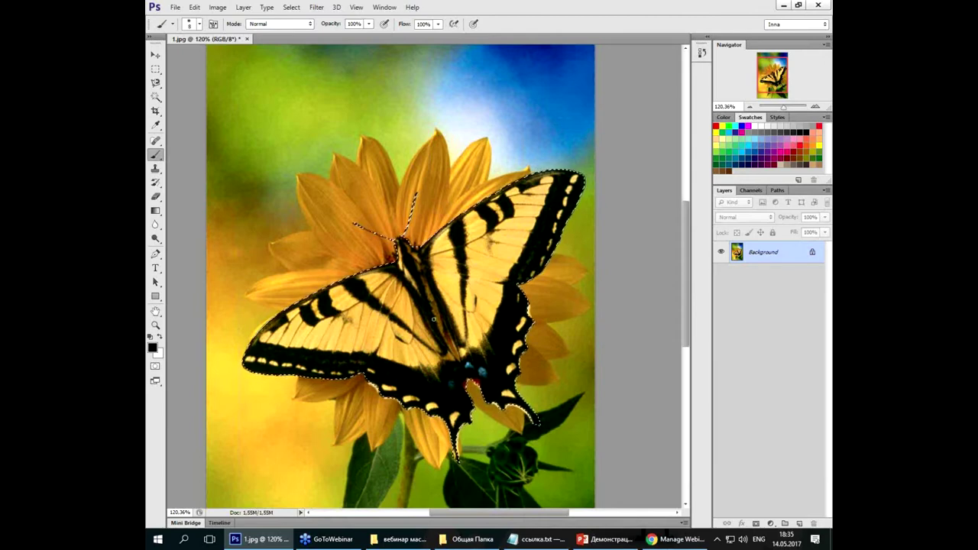
pyautogui.click(605, 539)
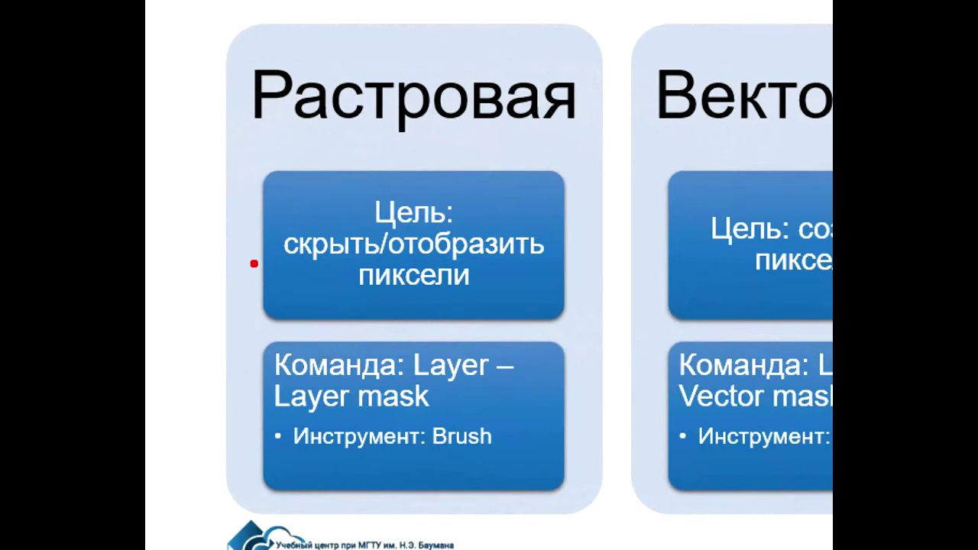
# Step: Outline and underline the Растровая column with pen ink, erase it, and return to Photoshop
pyautogui.moveTo(223, 29); pyautogui.dragTo(411, 288)
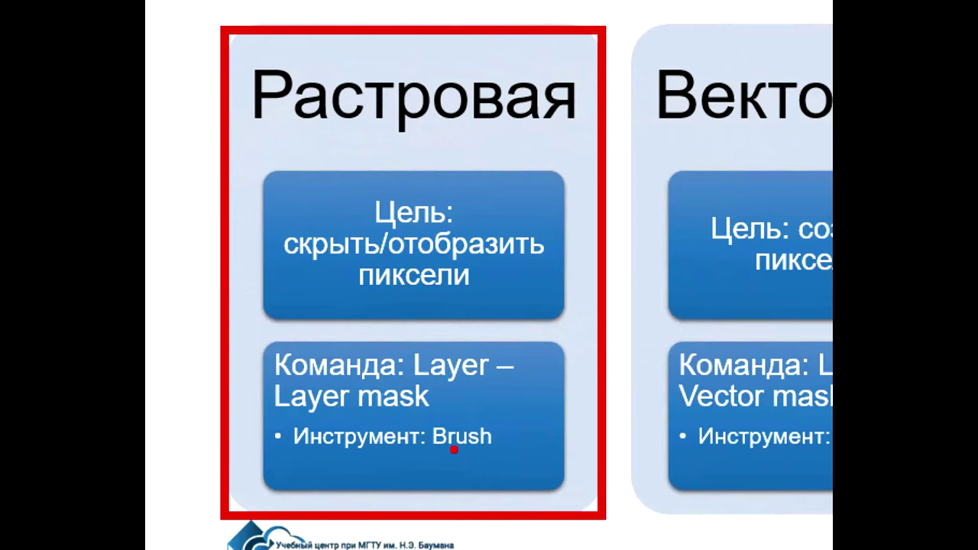
pyautogui.moveTo(304, 153); pyautogui.dragTo(609, 152)
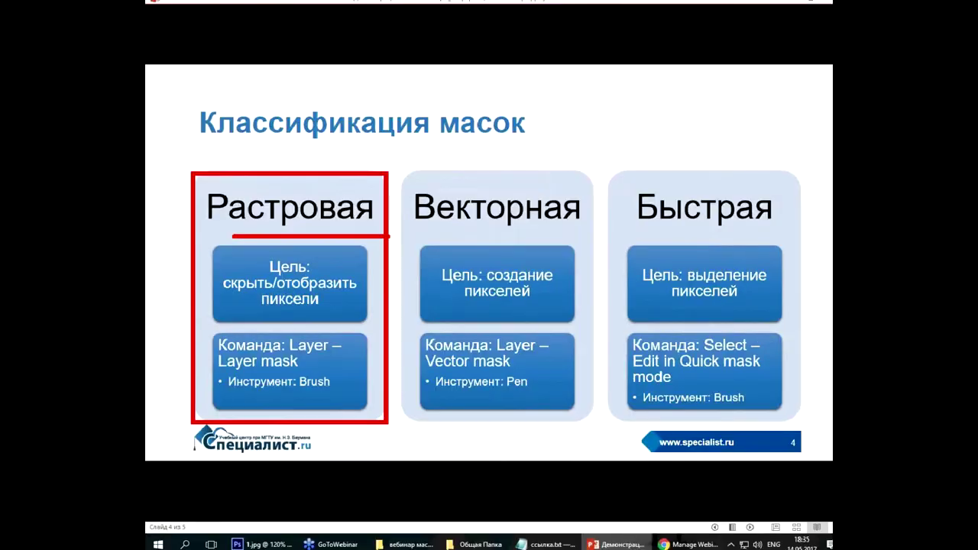
pyautogui.press('e')
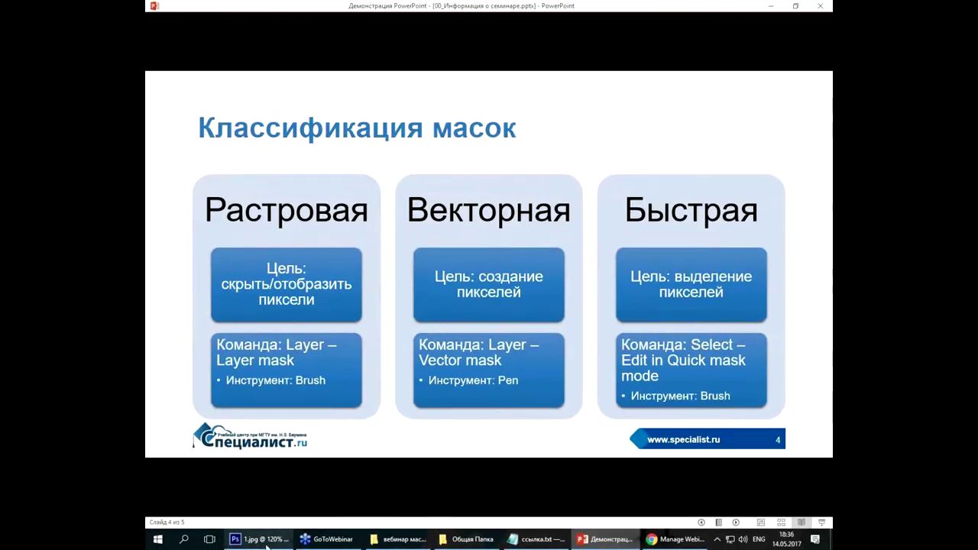
pyautogui.click(260, 539)
pyautogui.hotkey('ctrl', '1')
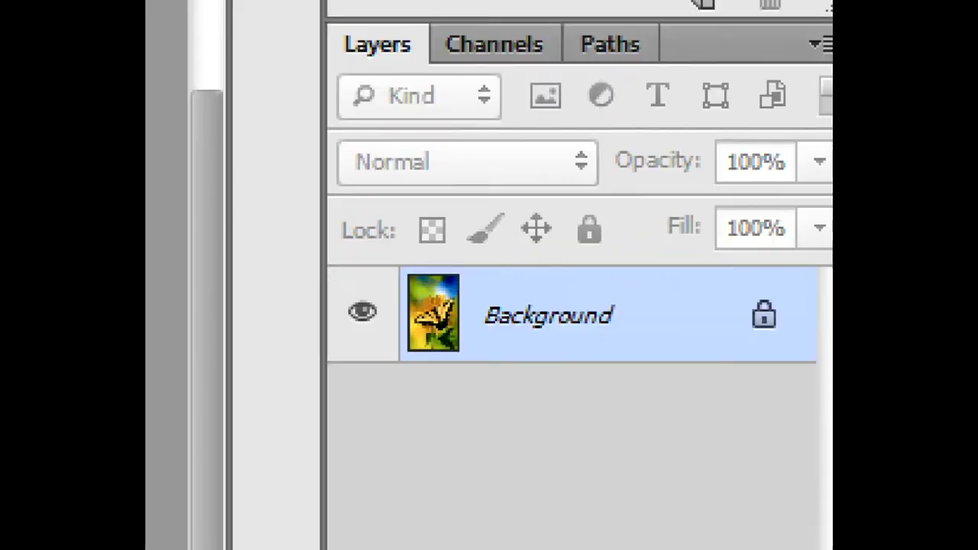
pyautogui.moveTo(402, 350); pyautogui.dragTo(672, 357)
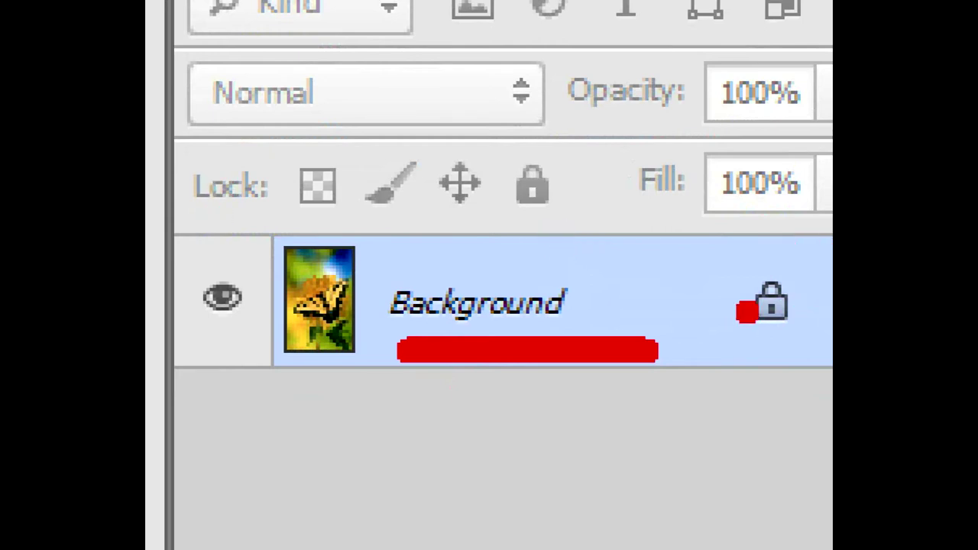
pyautogui.moveTo(527, 203); pyautogui.dragTo(726, 198)
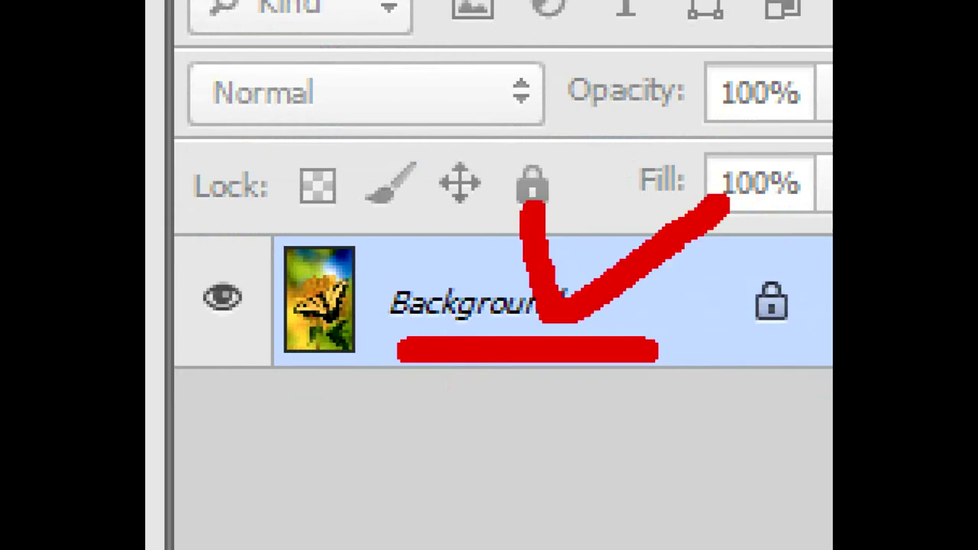
pyautogui.moveTo(588, 200); pyautogui.dragTo(831, 177)
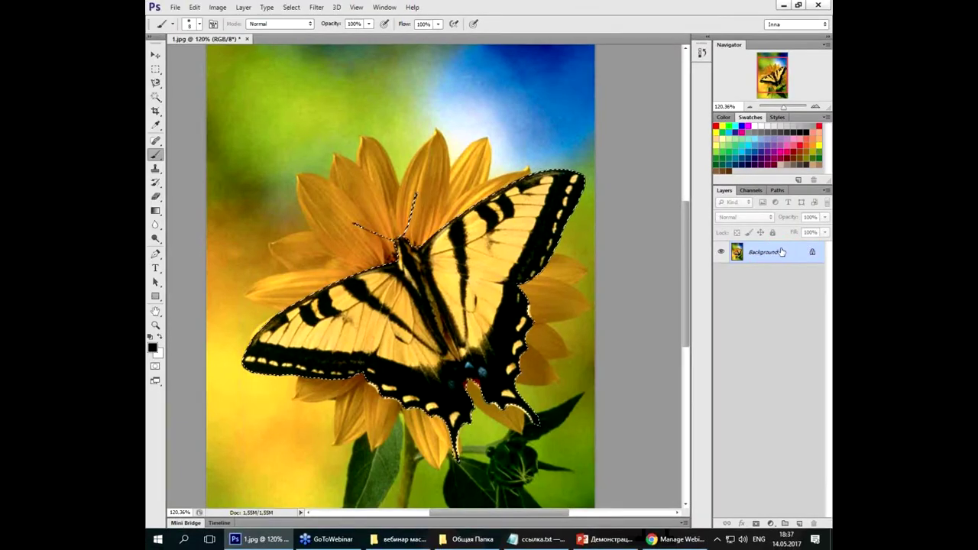
# Step: Convert the Background layer into Layer 0 and select it in the Layers panel
pyautogui.doubleClick(774, 253)
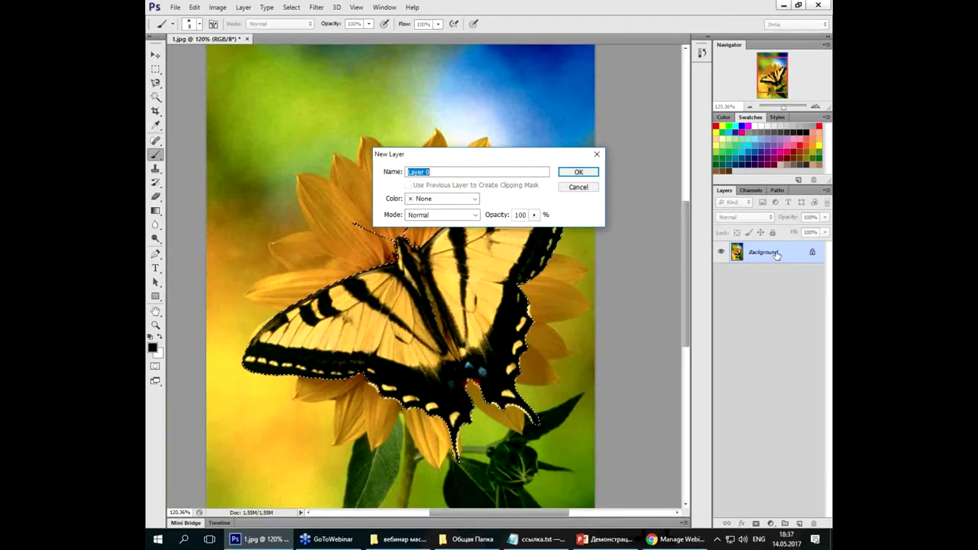
pyautogui.click(578, 171)
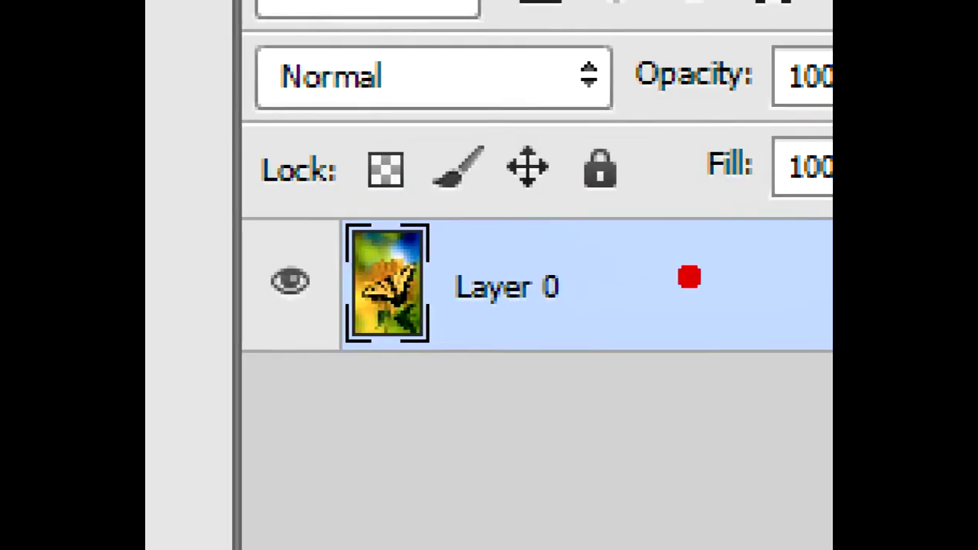
pyautogui.moveTo(788, 252); pyautogui.dragTo(771, 264)
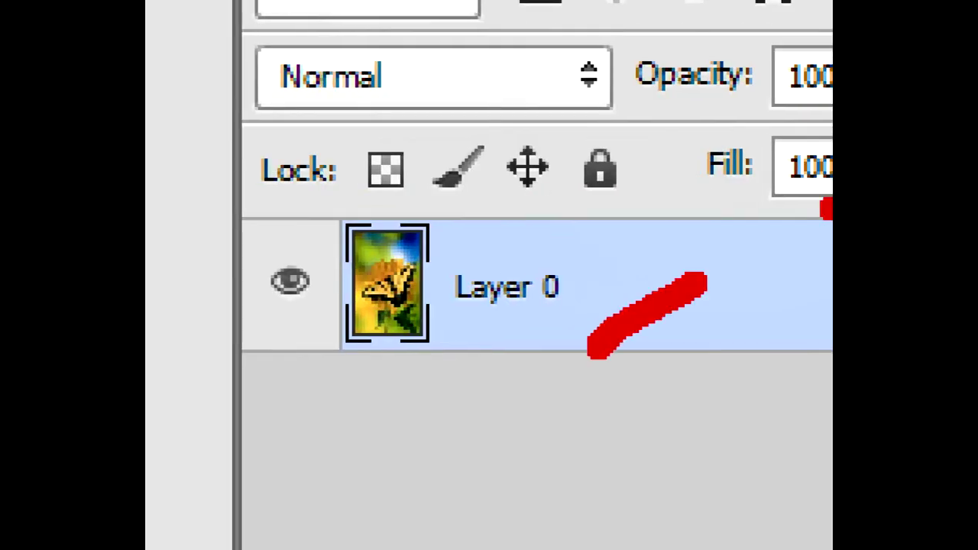
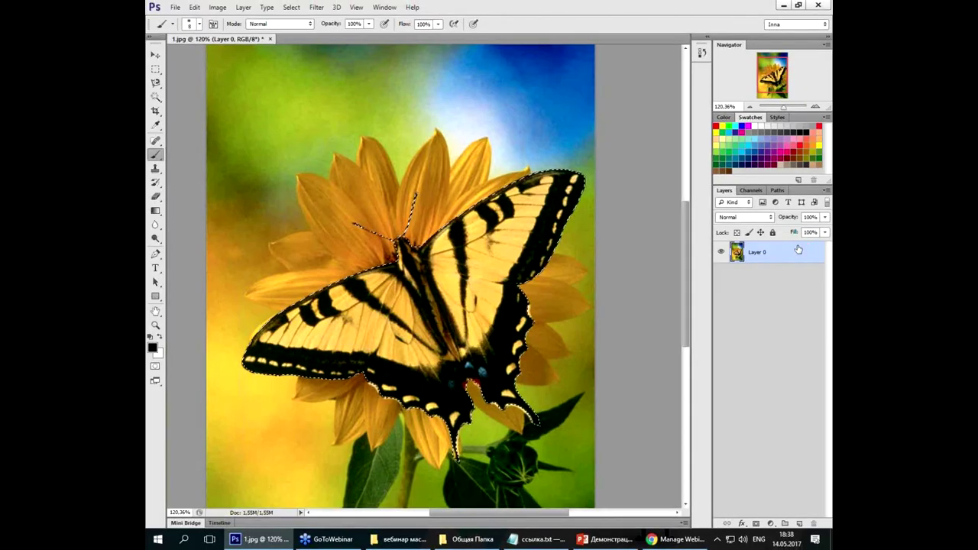
# Step: Add a Reveal Selection layer mask to Layer 0 so only the butterfly shows
pyautogui.hotkey('ctrl', 'u')
pyautogui.click(246, 8)
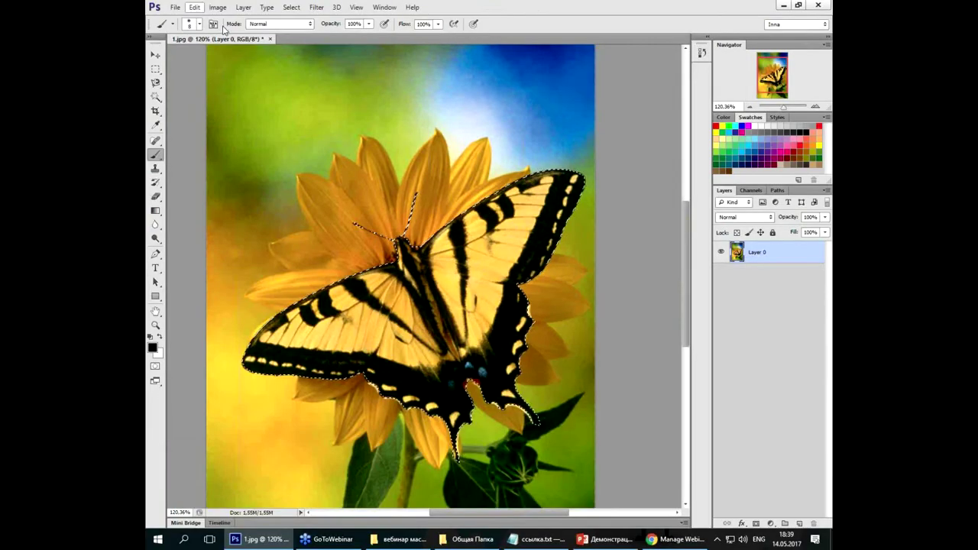
pyautogui.click(251, 9)
pyautogui.moveTo(258, 125)
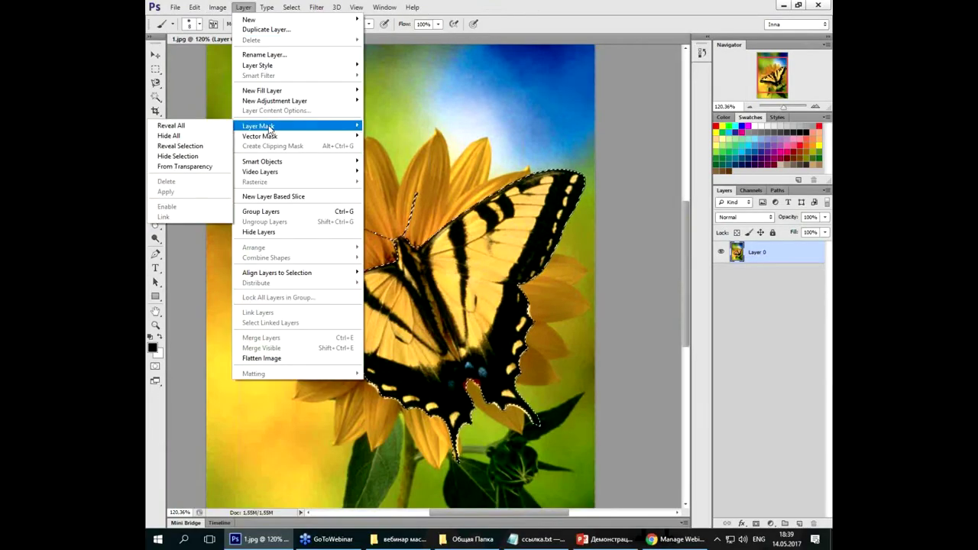
pyautogui.click(212, 149)
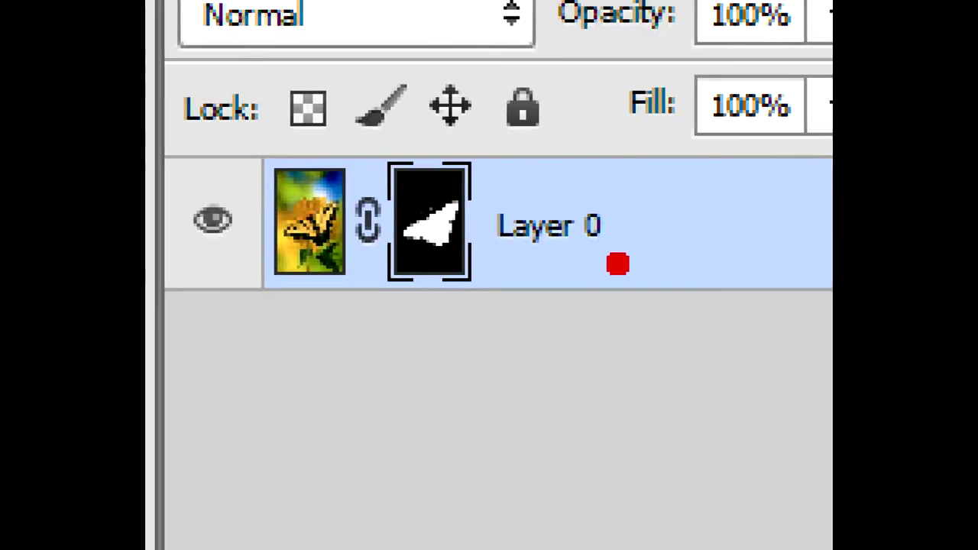
pyautogui.moveTo(250, 354); pyautogui.dragTo(520, 348)
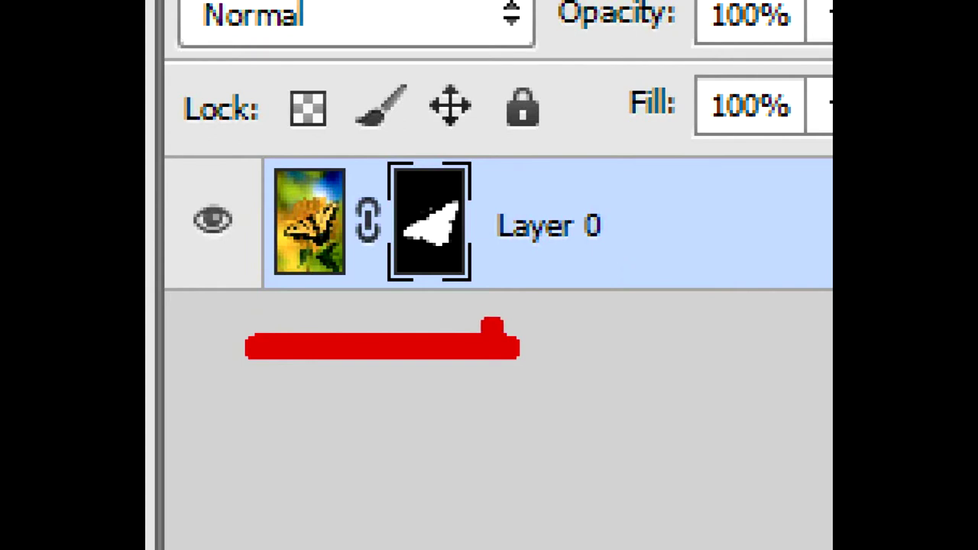
pyautogui.moveTo(245, 136); pyautogui.dragTo(629, 337)
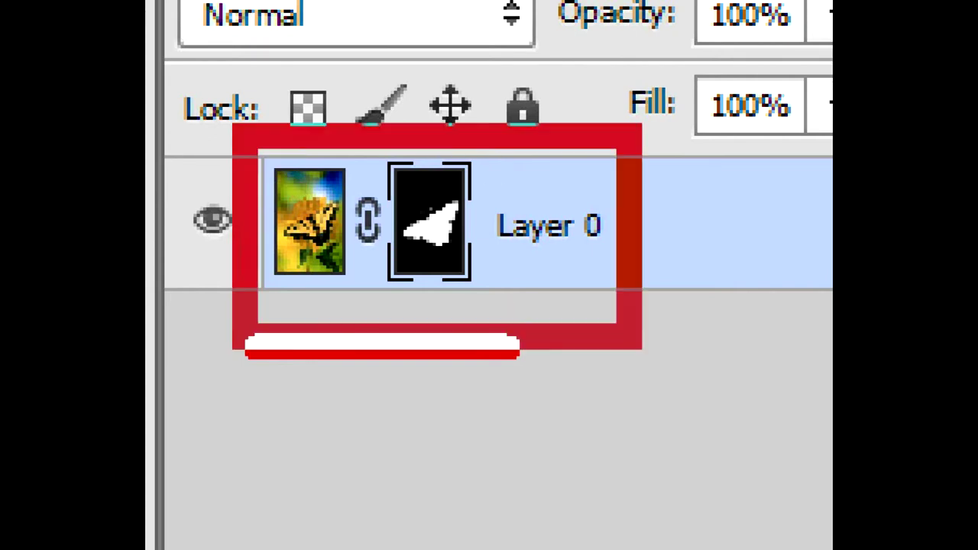
pyautogui.moveTo(359, 139); pyautogui.dragTo(386, 364)
pyautogui.click(480, 274)
pyautogui.click(430, 305)
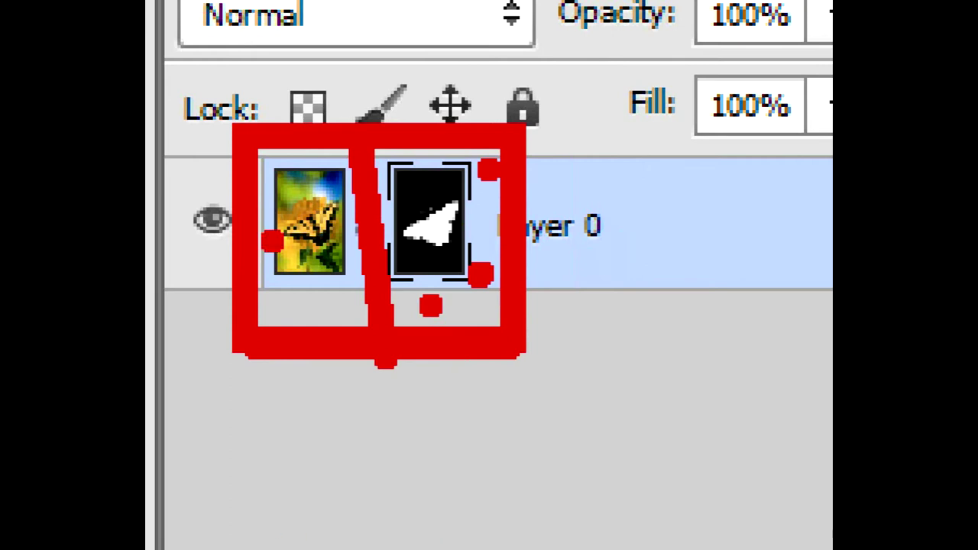
pyautogui.click(312, 230)
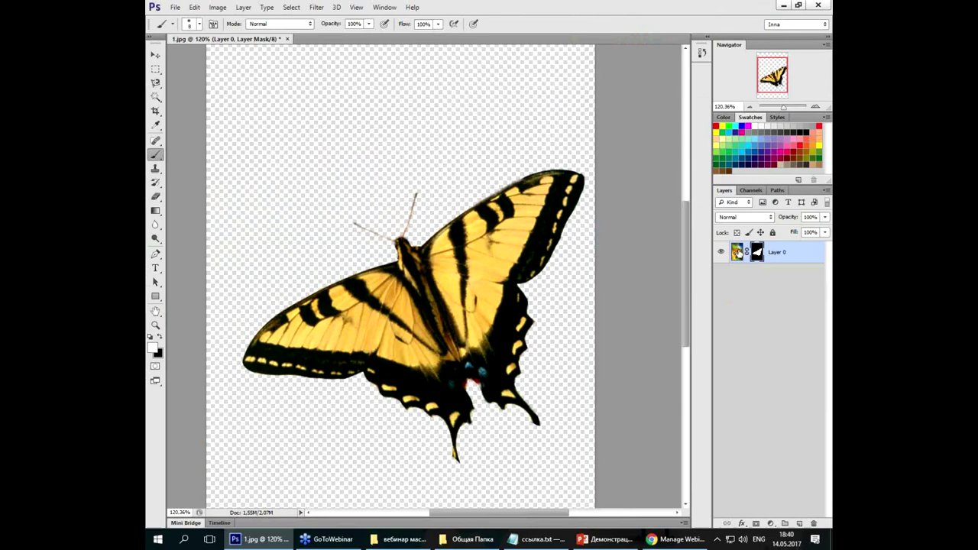
pyautogui.click(738, 254)
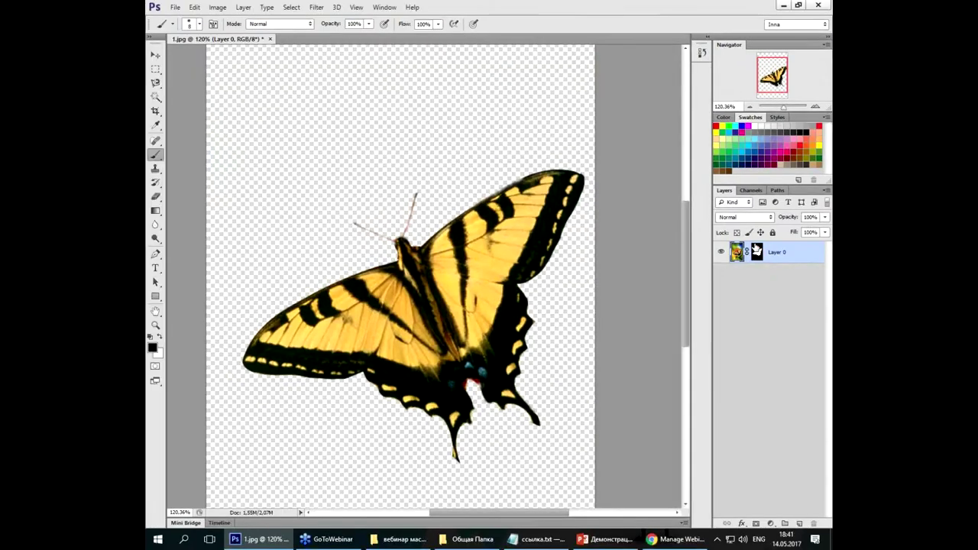
pyautogui.click(756, 253)
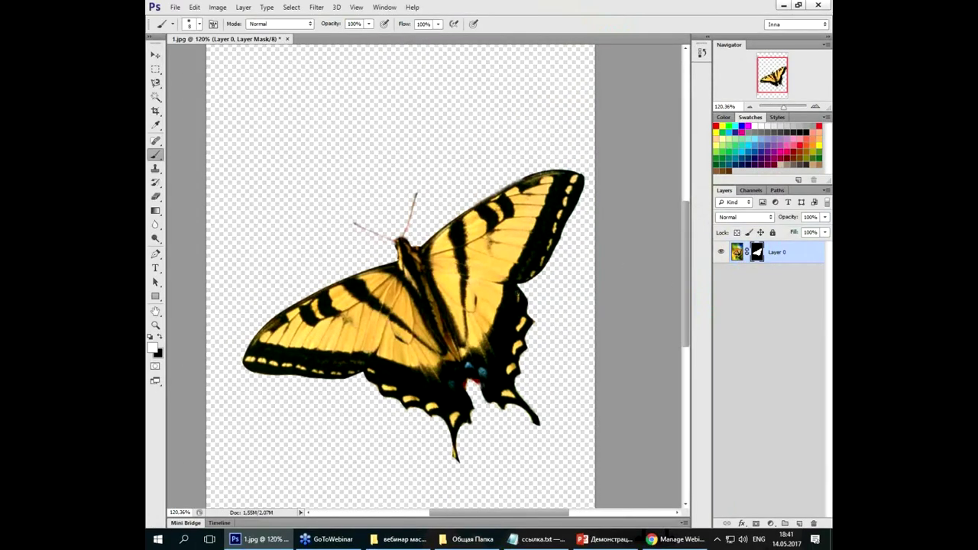
# Step: Paint a black X across the upper wing on Layer 0's mask
pyautogui.press('x')
pyautogui.scroll(5, 501, 207)
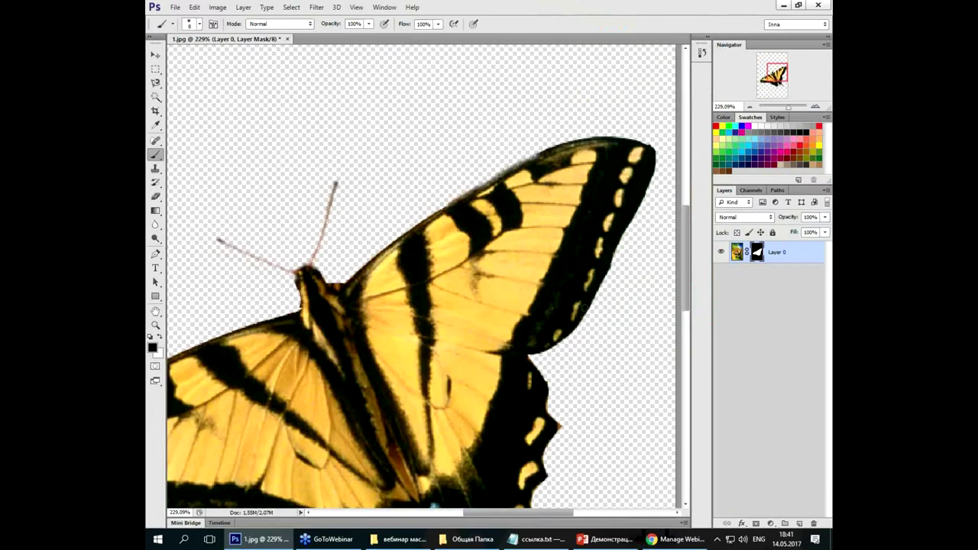
pyautogui.moveTo(489, 183); pyautogui.dragTo(566, 340)
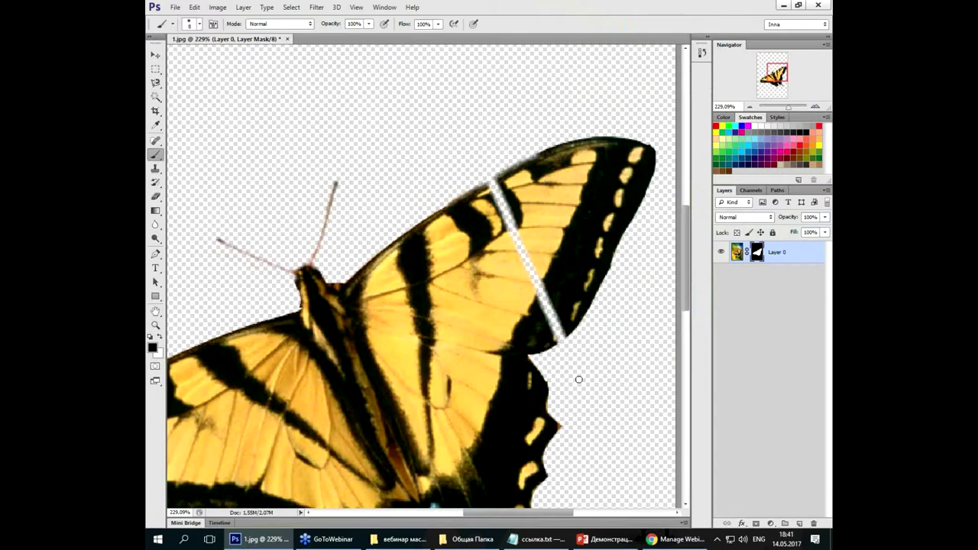
pyautogui.moveTo(499, 348); pyautogui.dragTo(596, 204)
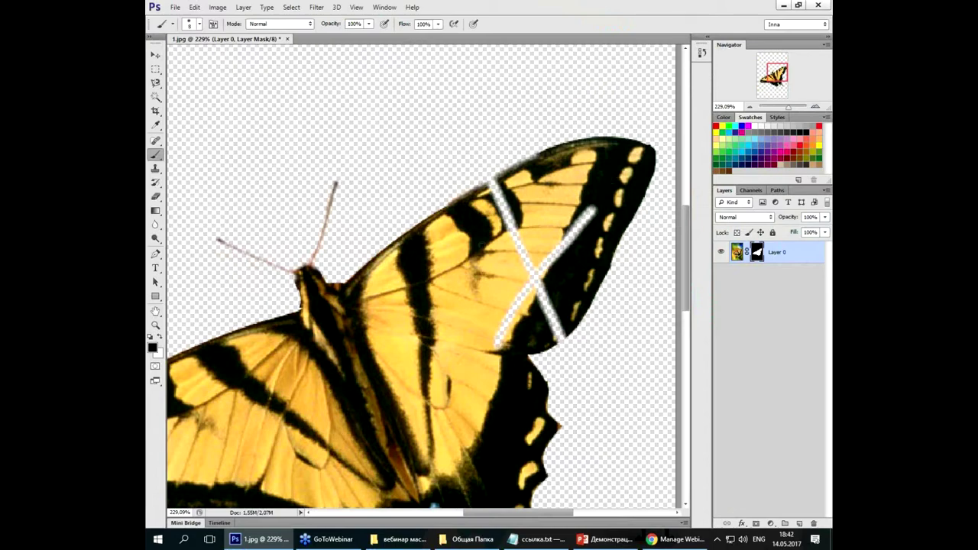
pyautogui.scroll(3, 577, 269)
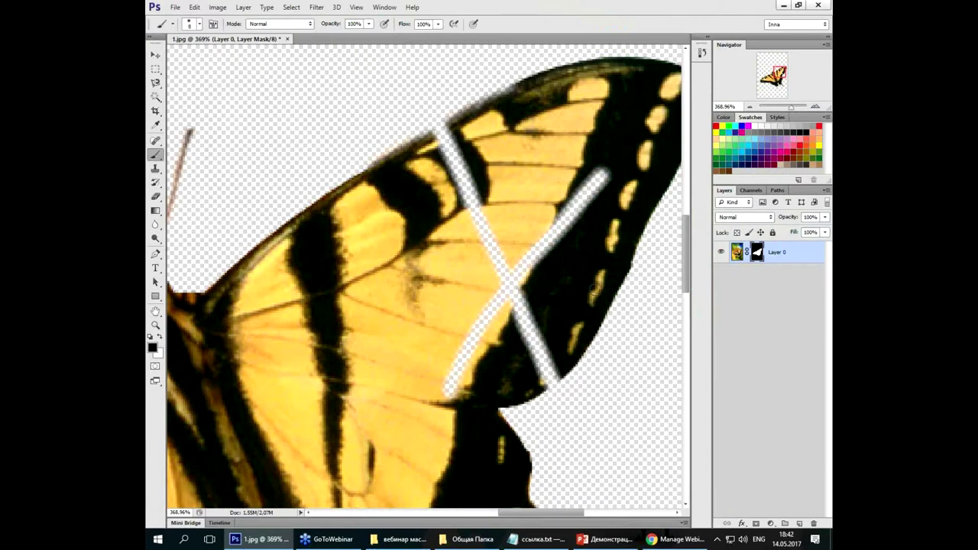
# Step: Paint the wing back over the X in white with a much larger brush
pyautogui.press('x')
pyautogui.rightClick(594, 188)
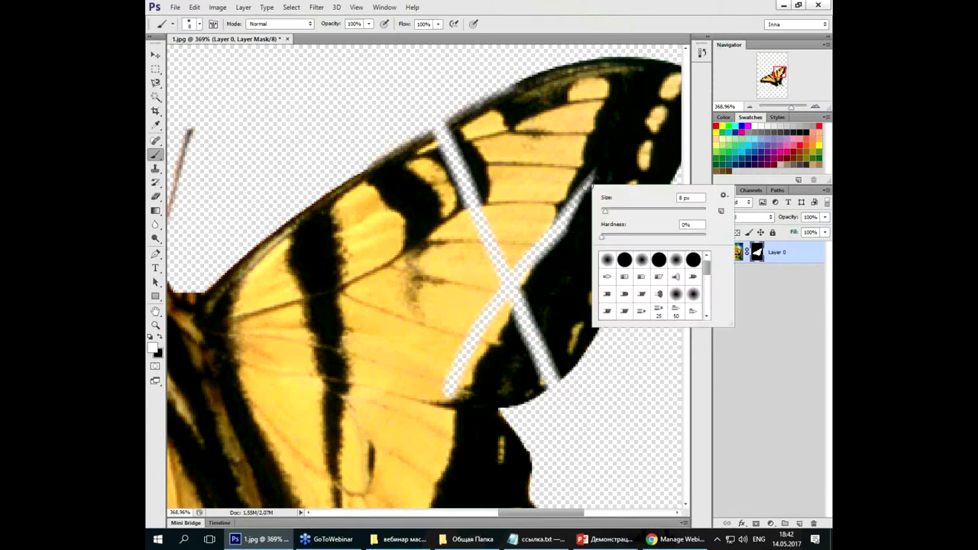
pyautogui.moveTo(604, 209); pyautogui.dragTo(641, 212)
pyautogui.moveTo(588, 187)
pyautogui.mouseDown()
pyautogui.moveTo(568, 169)
pyautogui.moveTo(531, 252)
pyautogui.moveTo(469, 306)
pyautogui.moveTo(459, 350)
pyautogui.moveTo(495, 314)
pyautogui.moveTo(437, 244)
pyautogui.moveTo(497, 221)
pyautogui.moveTo(527, 232)
pyautogui.mouseUp()
# Step: Restore the leftover streaks on the wing edge and lower band with an 11 px brush
pyautogui.rightClick(522, 213)
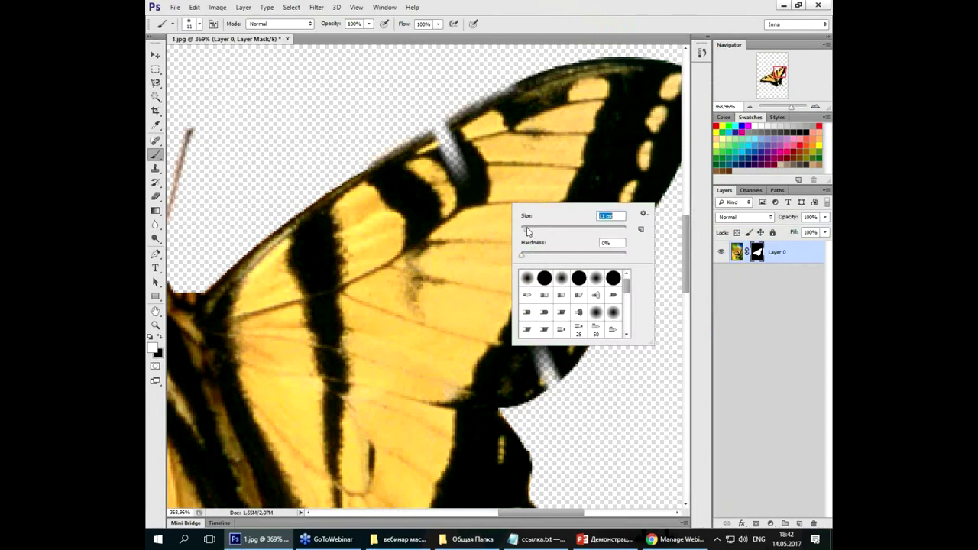
pyautogui.click(501, 155)
pyautogui.moveTo(457, 181)
pyautogui.mouseDown()
pyautogui.moveTo(450, 132)
pyautogui.moveTo(426, 162)
pyautogui.moveTo(496, 117)
pyautogui.moveTo(550, 114)
pyautogui.mouseUp()
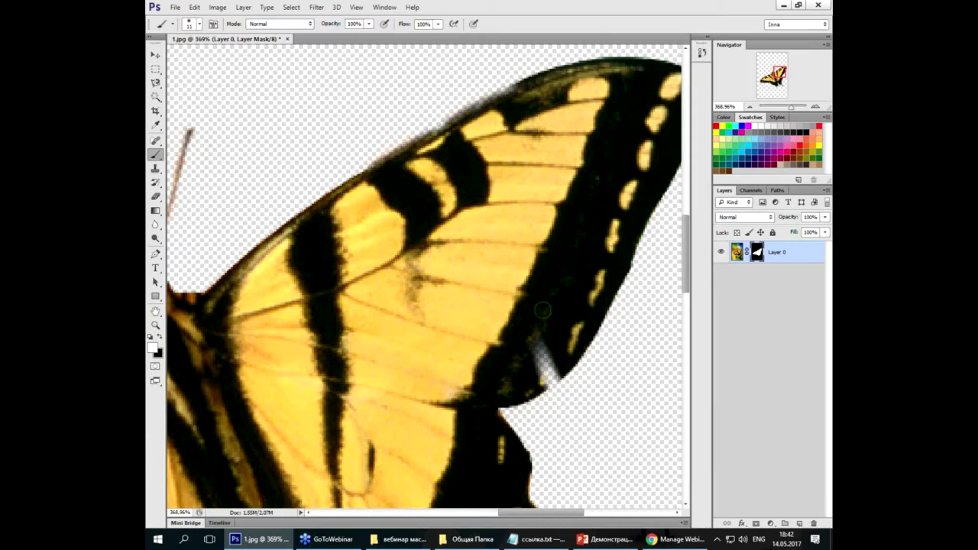
pyautogui.moveTo(539, 344); pyautogui.dragTo(542, 377)
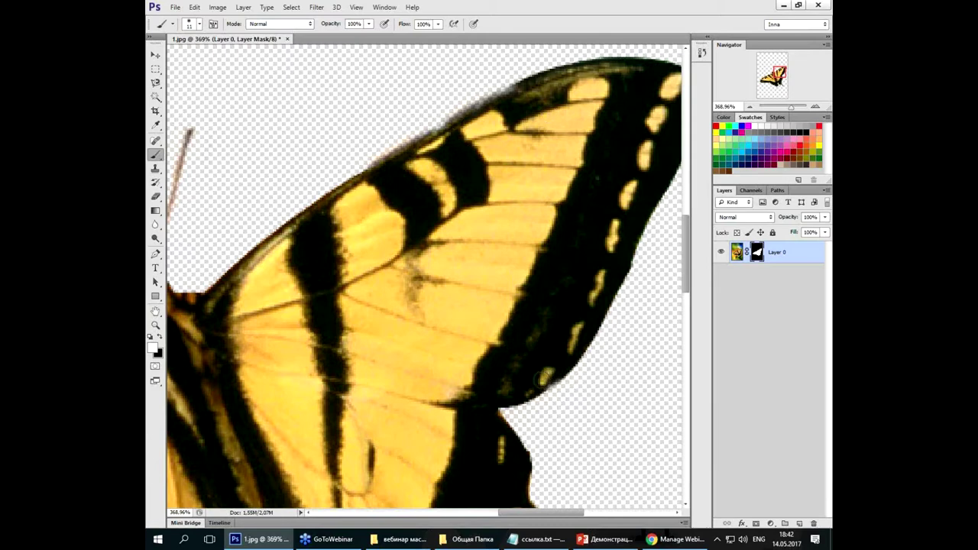
pyautogui.hotkey('ctrl', '0')
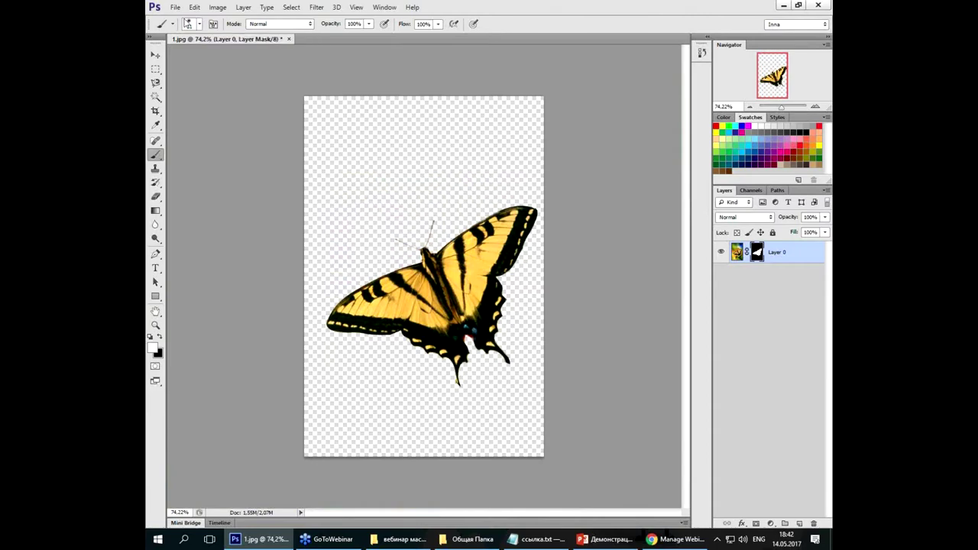
# Step: Save the document as 1.psd in Photoshop format, accepting compatibility
pyautogui.click(176, 10)
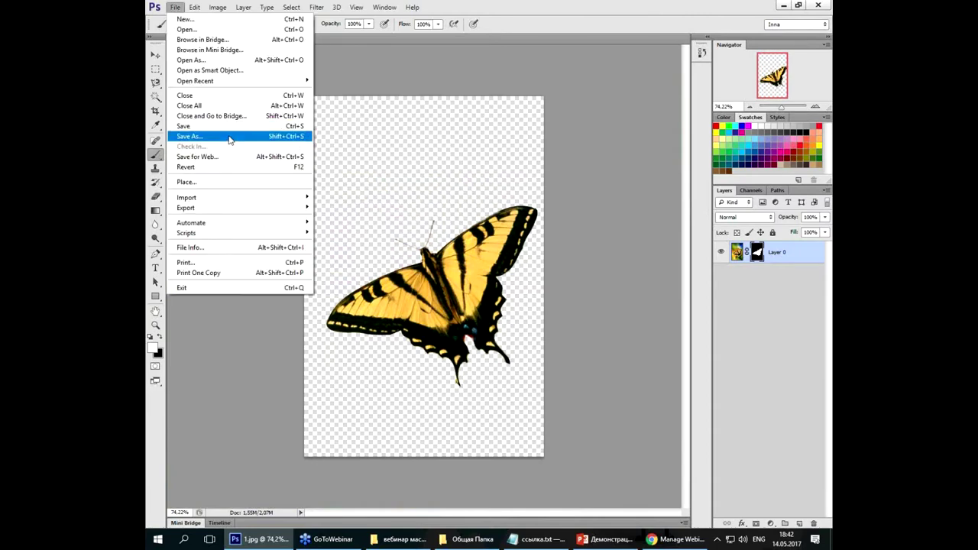
pyautogui.click(228, 136)
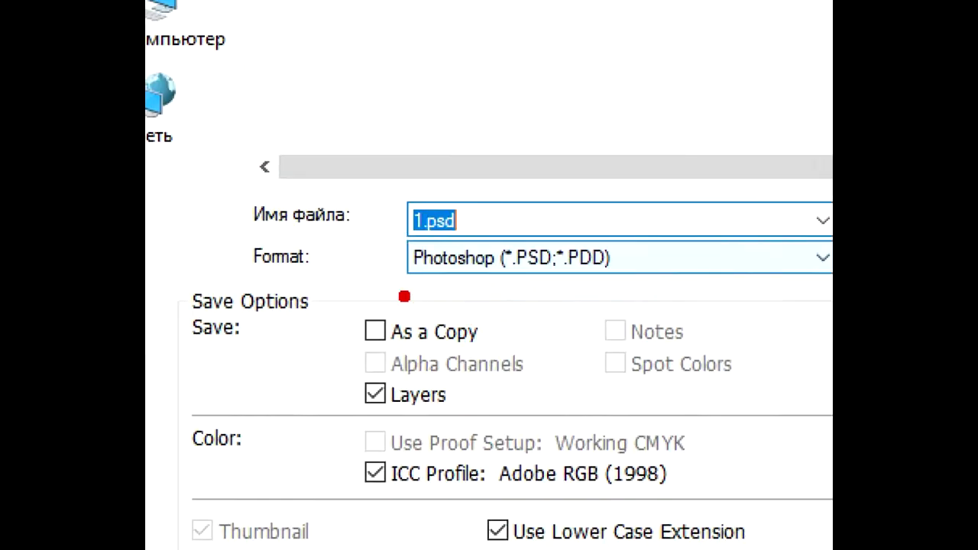
pyautogui.moveTo(404, 297); pyautogui.dragTo(430, 290)
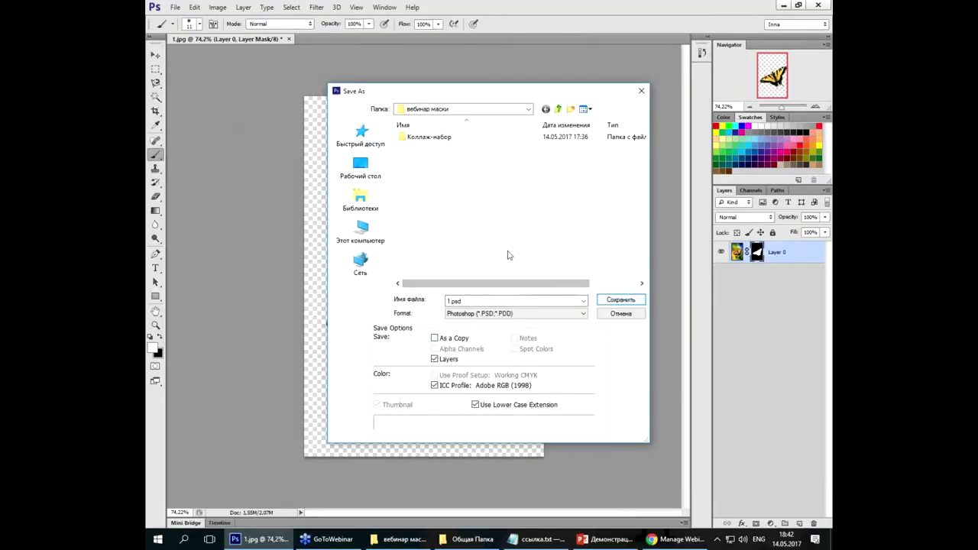
pyautogui.click(626, 299)
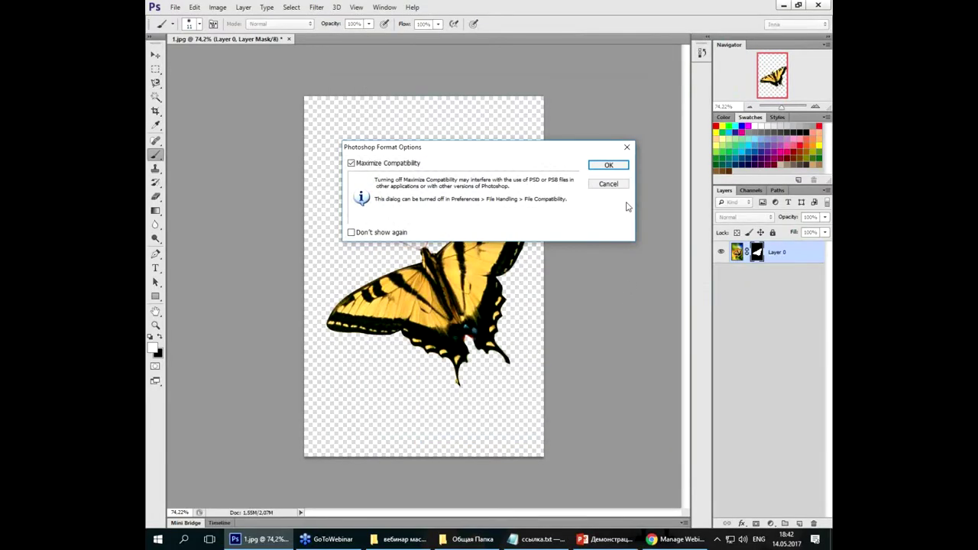
pyautogui.click(613, 165)
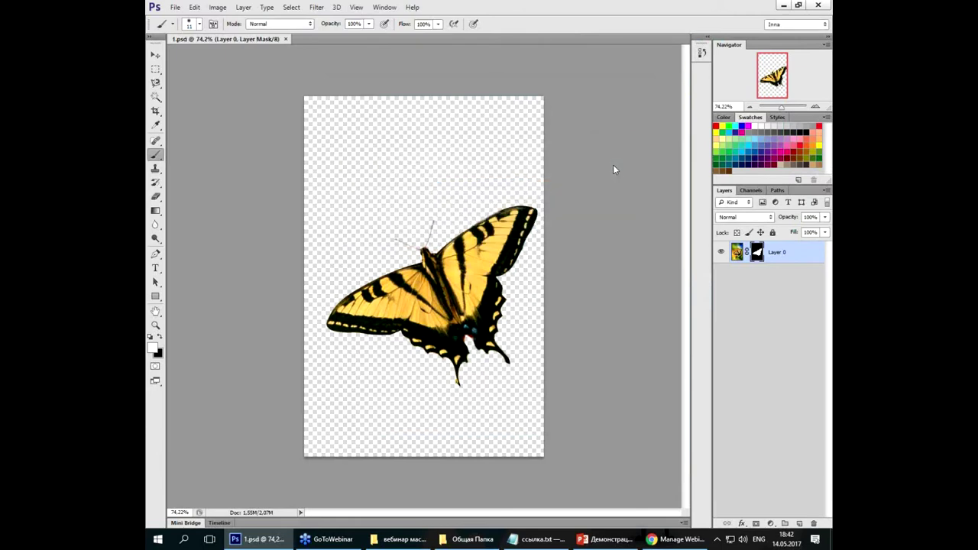
# Step: Close 1.psd, reopen it, and target Layer 0's layer mask
pyautogui.click(284, 39)
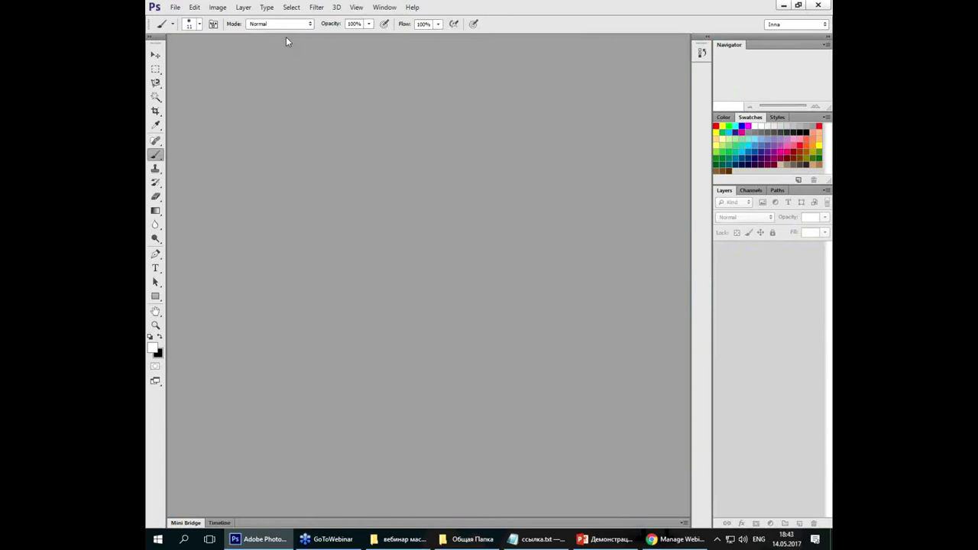
pyautogui.doubleClick(364, 144)
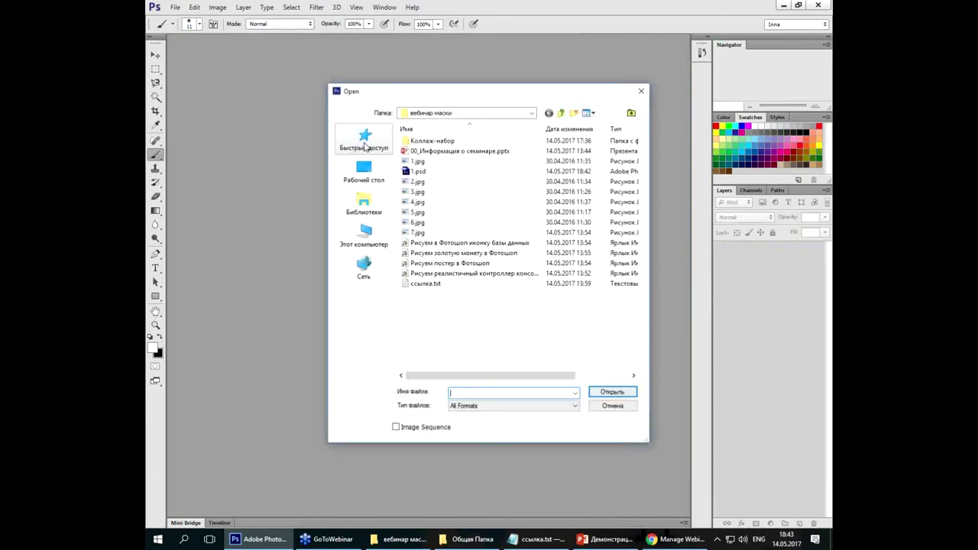
pyautogui.click(403, 174)
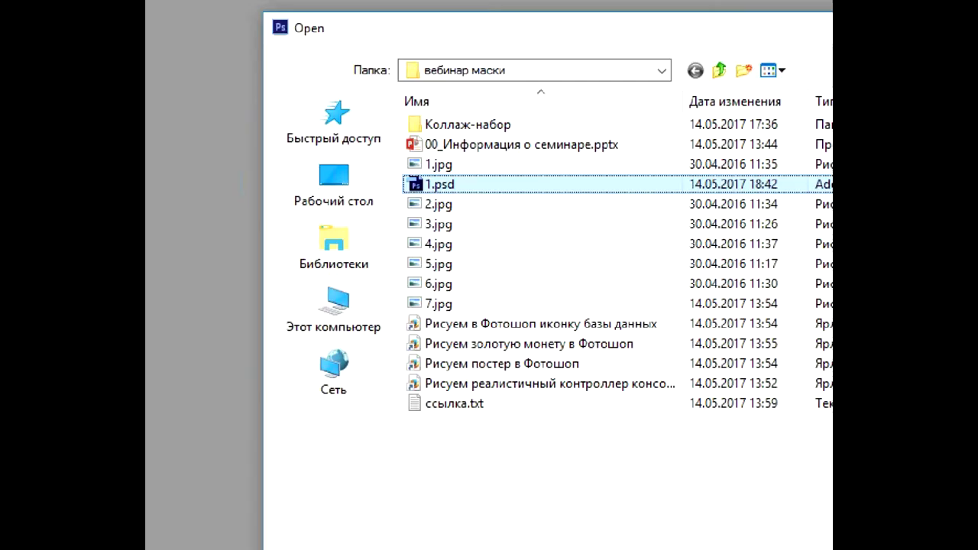
pyautogui.moveTo(395, 257); pyautogui.dragTo(398, 269)
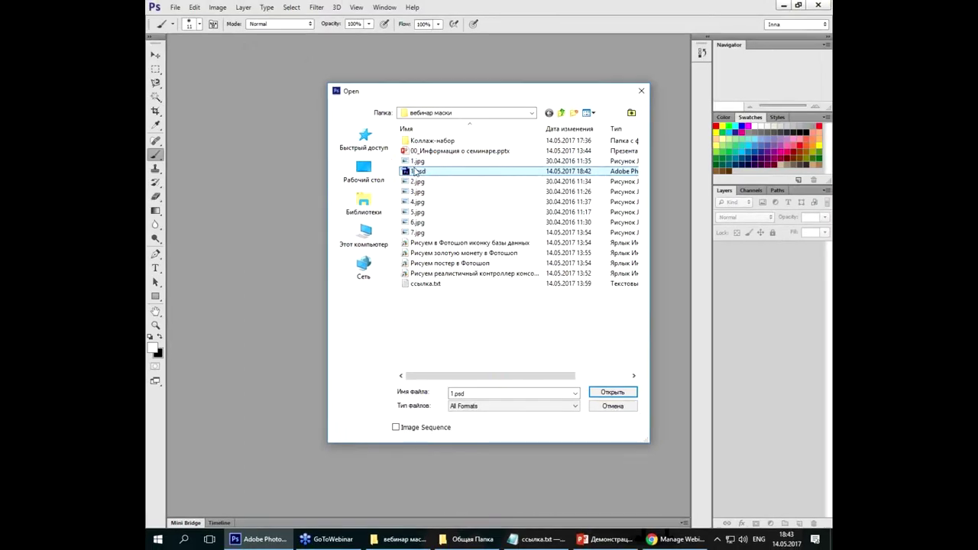
pyautogui.doubleClick(416, 173)
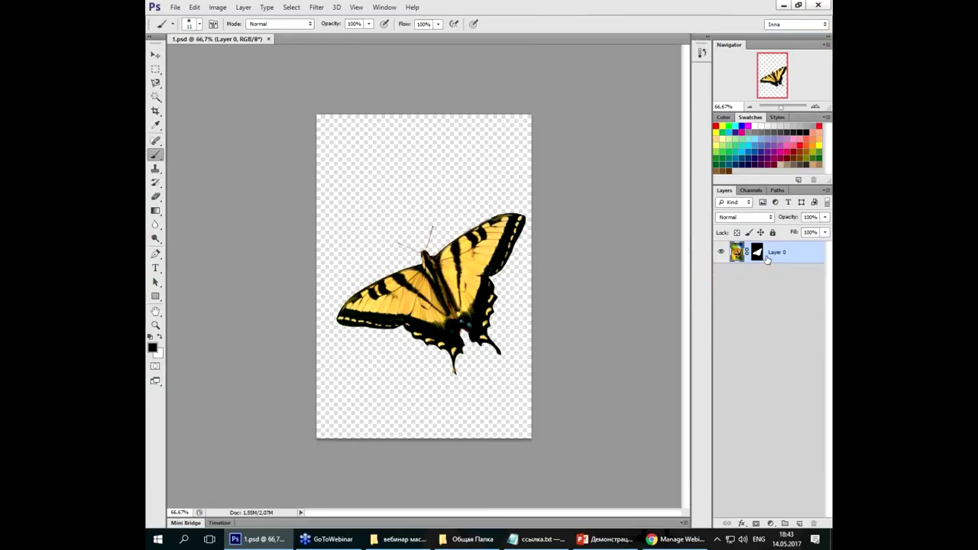
pyautogui.click(758, 259)
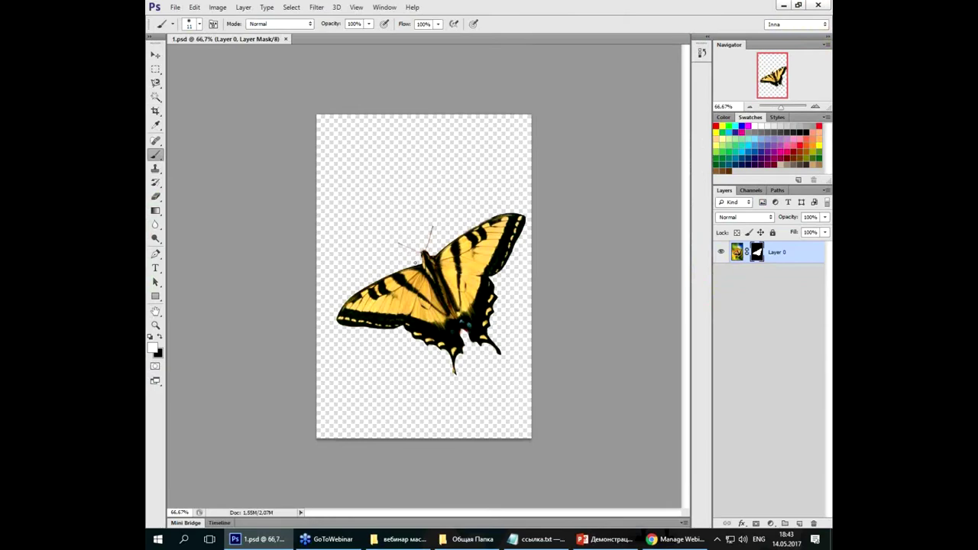
# Step: Paint out the orange halo around the butterfly's head in black on the mask
pyautogui.scroll(2, 442, 260)
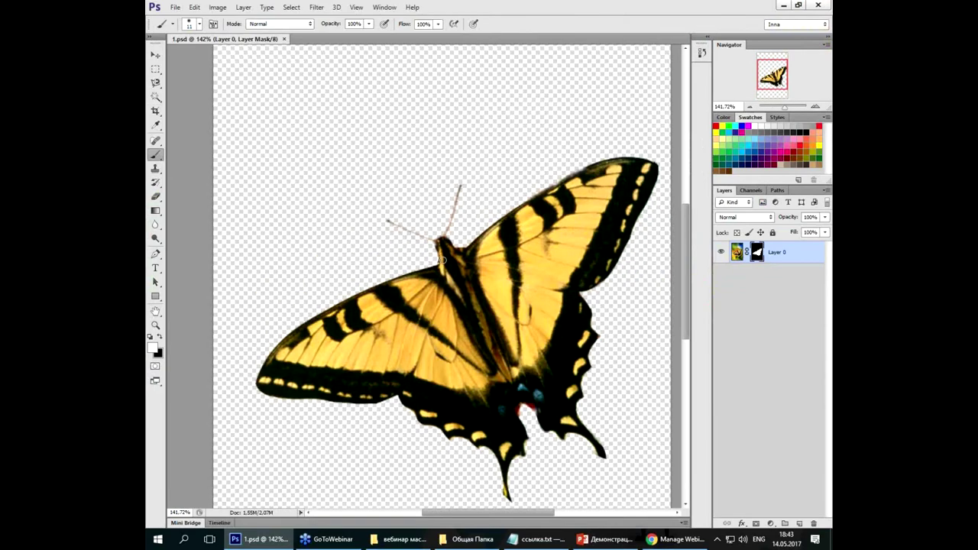
pyautogui.scroll(2, 435, 252)
pyautogui.scroll(2, 420, 229)
pyautogui.scroll(2, 411, 217)
pyautogui.scroll(1, 411, 216)
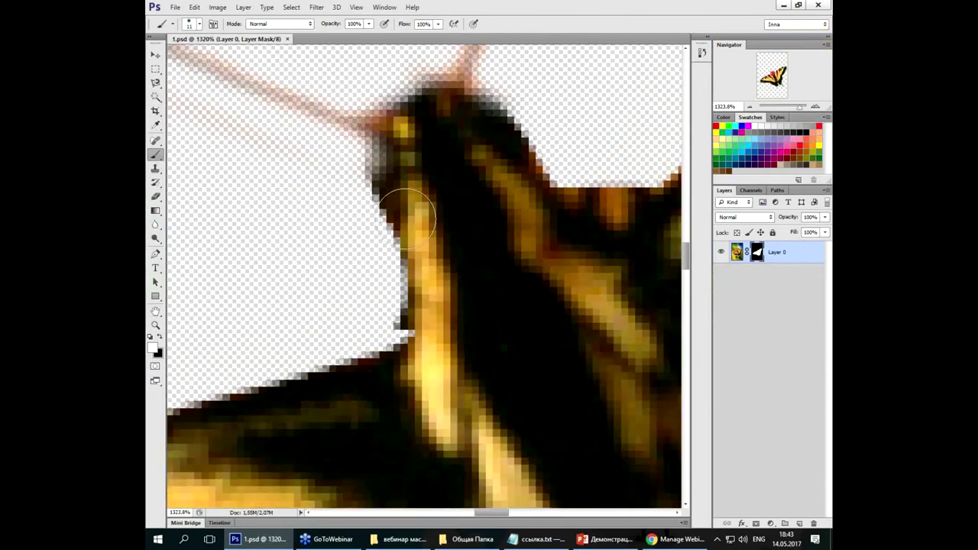
pyautogui.moveTo(393, 185)
pyautogui.mouseDown()
pyautogui.moveTo(403, 145)
pyautogui.moveTo(450, 140)
pyautogui.moveTo(400, 139)
pyautogui.moveTo(439, 131)
pyautogui.moveTo(389, 160)
pyautogui.moveTo(489, 184)
pyautogui.moveTo(489, 209)
pyautogui.mouseUp()
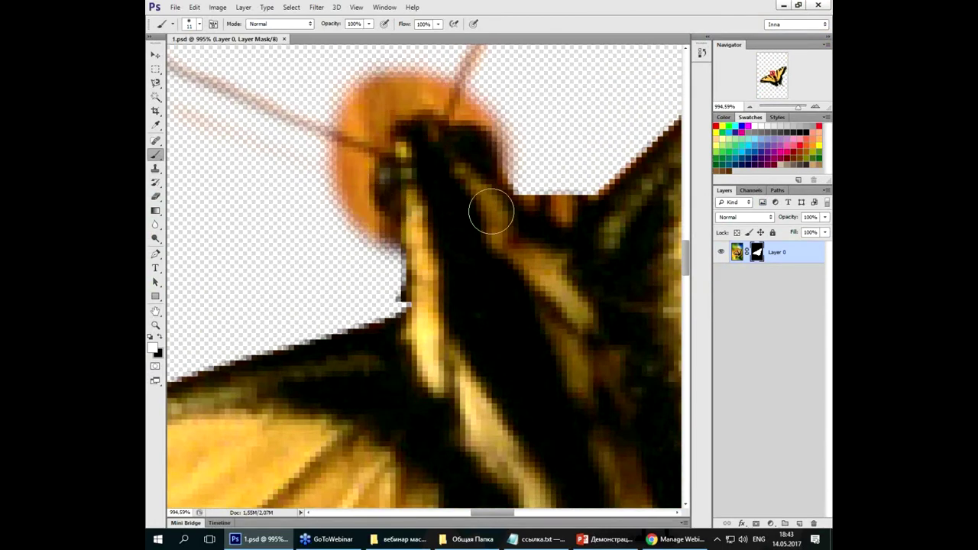
pyautogui.press('x')
pyautogui.moveTo(506, 114)
pyautogui.mouseDown()
pyautogui.moveTo(526, 146)
pyautogui.moveTo(502, 107)
pyautogui.mouseUp()
pyautogui.moveTo(426, 40)
pyautogui.mouseDown()
pyautogui.moveTo(470, 55)
pyautogui.moveTo(463, 39)
pyautogui.moveTo(374, 100)
pyautogui.moveTo(341, 91)
pyautogui.moveTo(421, 77)
pyautogui.mouseUp()
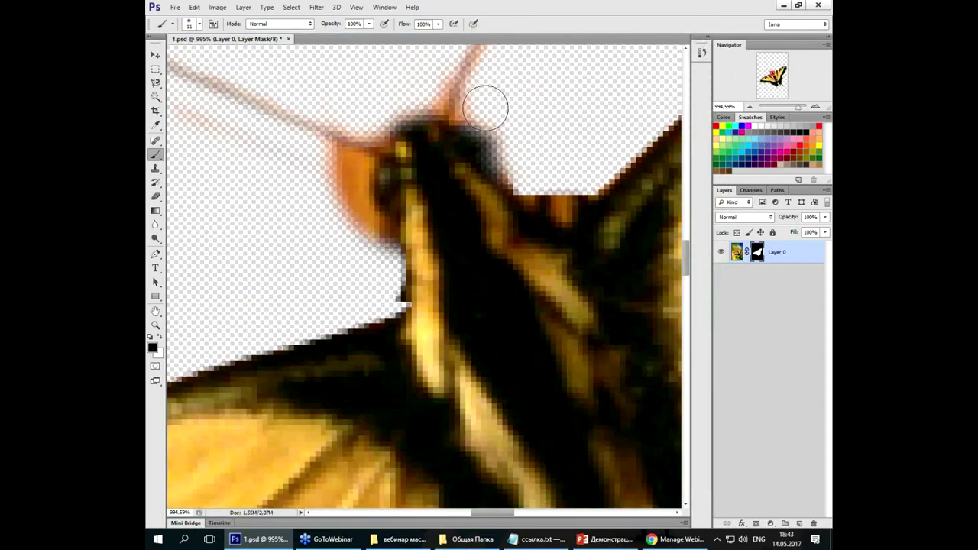
pyautogui.moveTo(301, 164)
pyautogui.mouseDown()
pyautogui.moveTo(336, 168)
pyautogui.moveTo(380, 291)
pyautogui.moveTo(390, 288)
pyautogui.mouseUp()
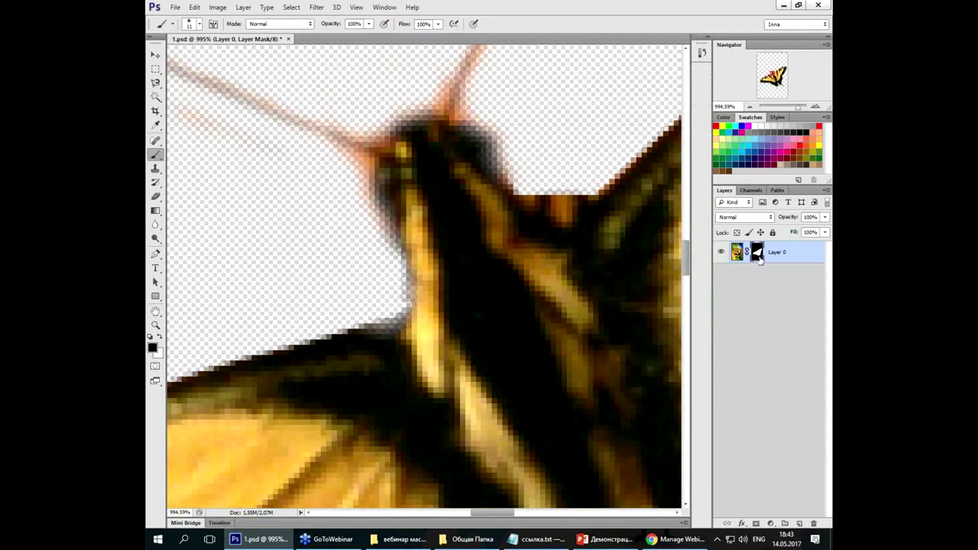
# Step: Clear the faint orange streaks below the antenna, then open the hummingbird photo 2.jpg
pyautogui.scroll(-3, 377, 219)
pyautogui.scroll(-2, 258, 190)
pyautogui.scroll(1, 212, 151)
pyautogui.scroll(3, 211, 151)
pyautogui.moveTo(234, 191)
pyautogui.mouseDown()
pyautogui.moveTo(343, 223)
pyautogui.moveTo(431, 270)
pyautogui.mouseUp()
pyautogui.scroll(-3, 423, 252)
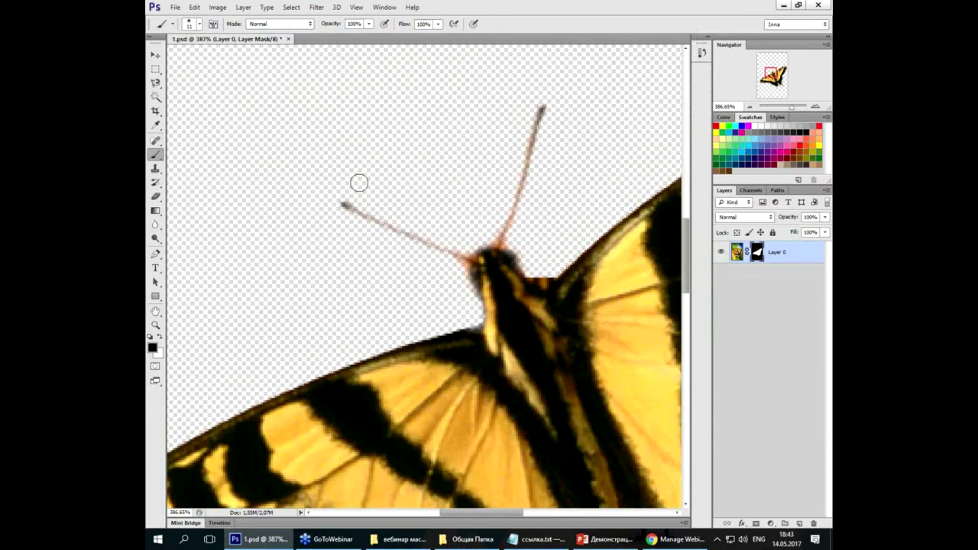
pyautogui.scroll(-2, 359, 182)
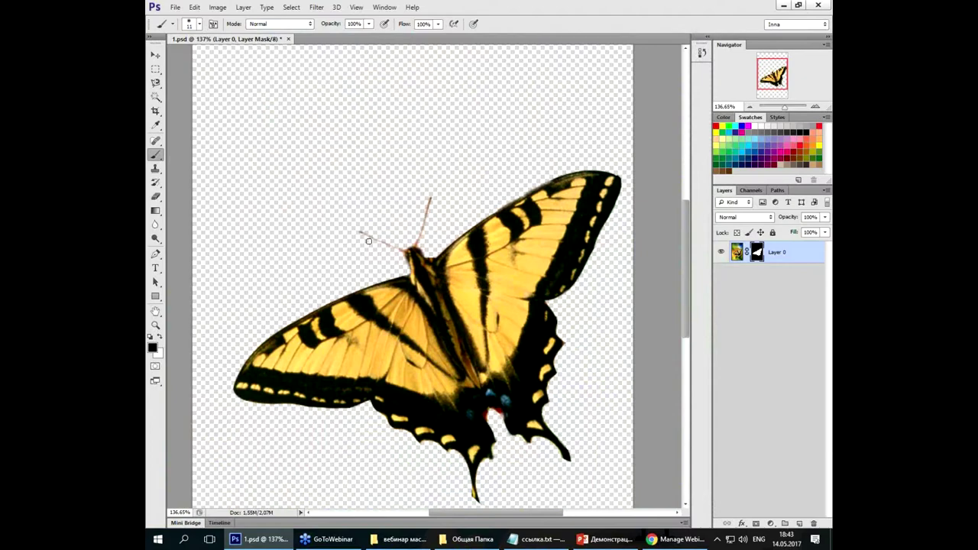
pyautogui.hotkey('ctrl', 'o')
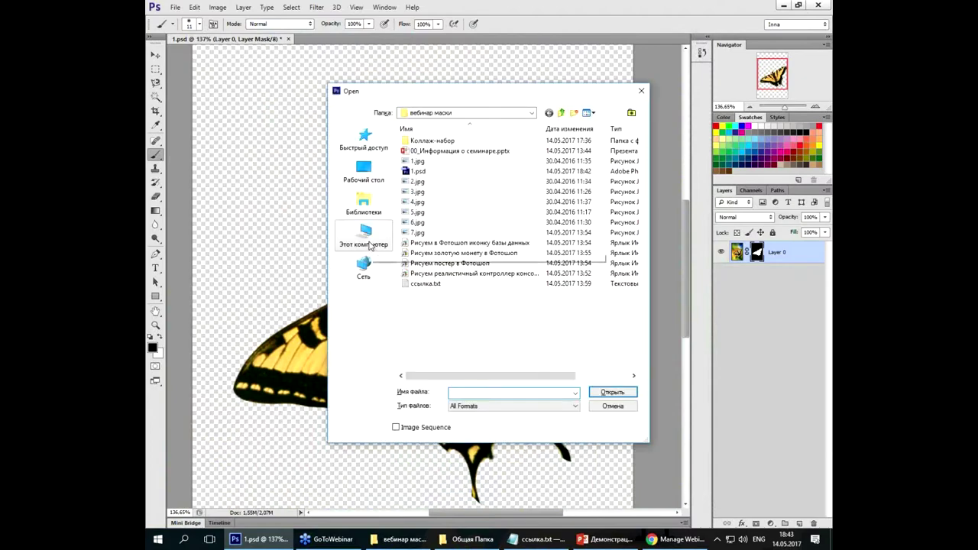
pyautogui.doubleClick(418, 181)
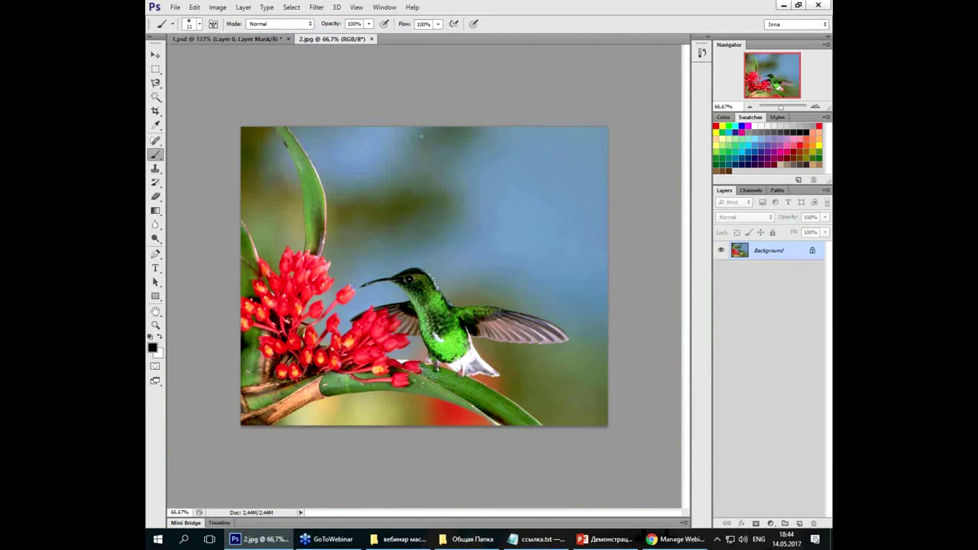
# Step: Tile the two open documents vertically side by side
pyautogui.click(393, 8)
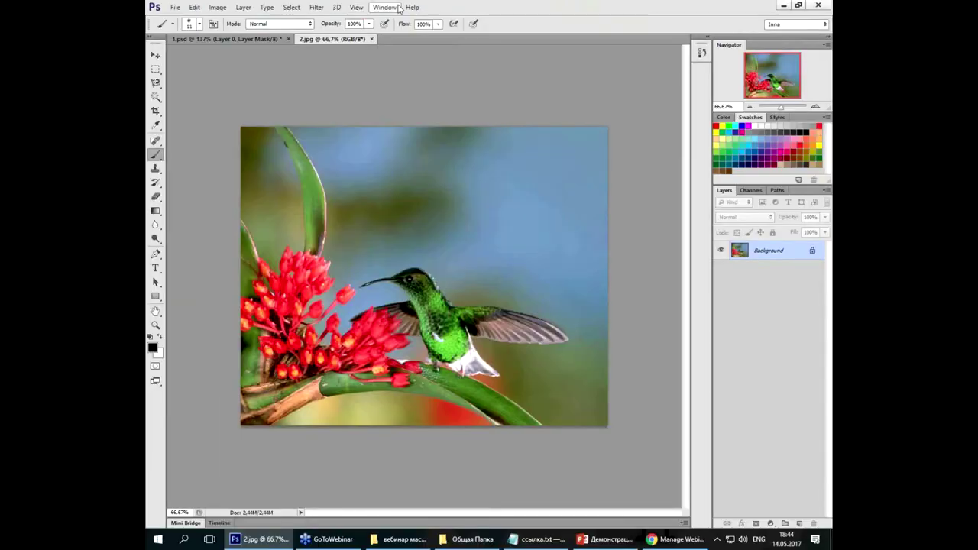
pyautogui.click(365, 8)
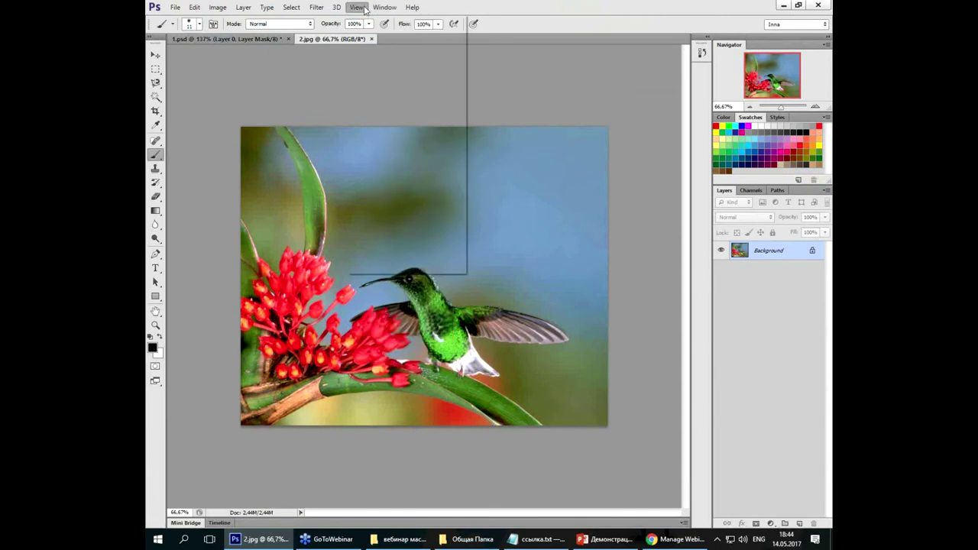
pyautogui.moveTo(391, 19)
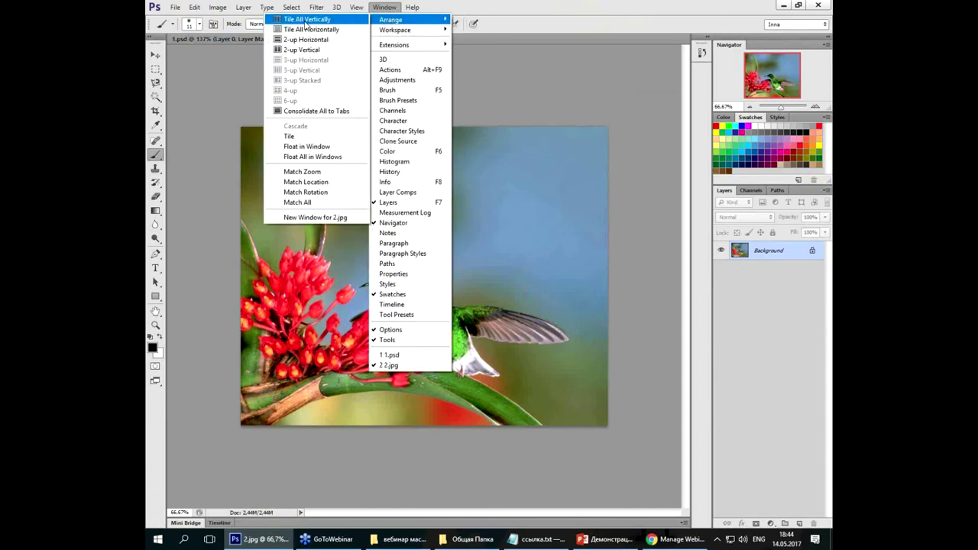
pyautogui.click(300, 29)
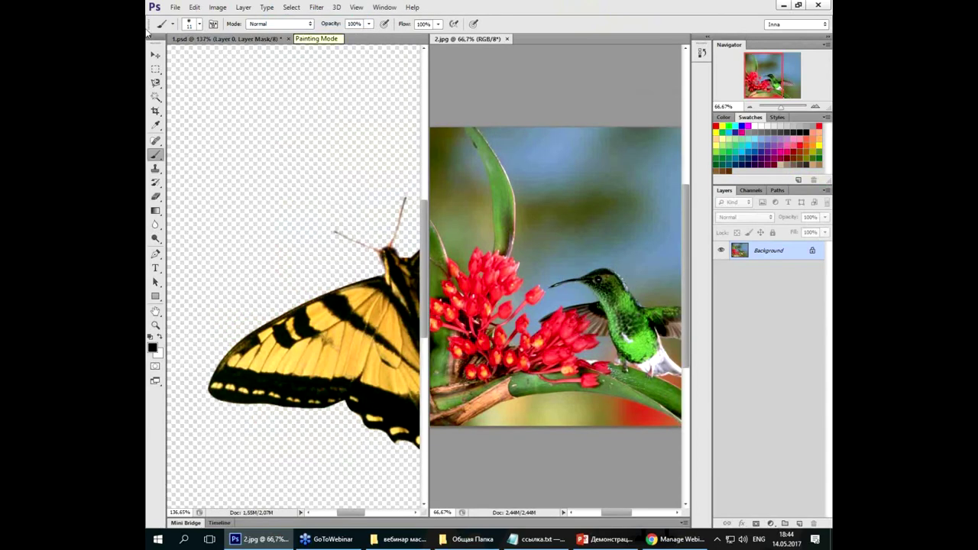
# Step: Drag the butterfly layer from 1.psd into 2.jpg with the Move tool
pyautogui.click(155, 55)
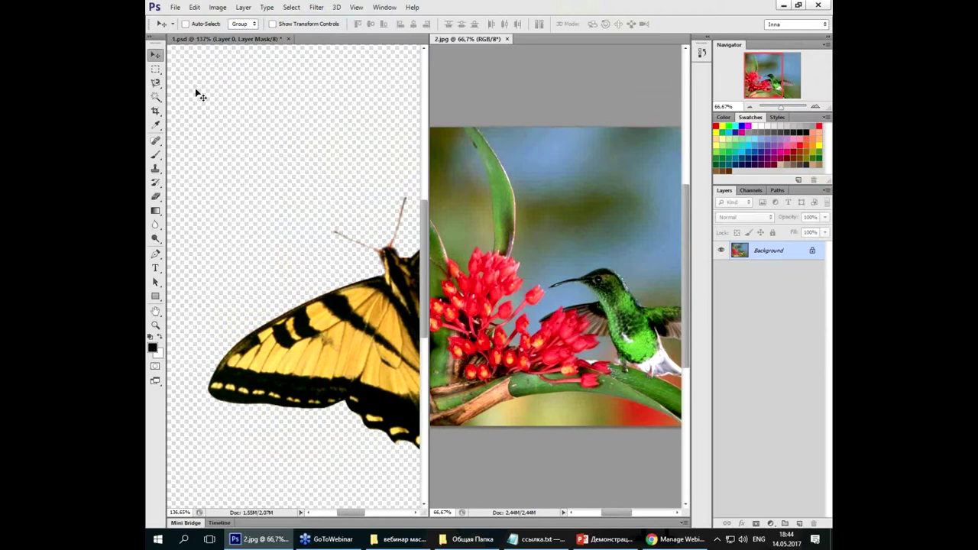
pyautogui.click(398, 321)
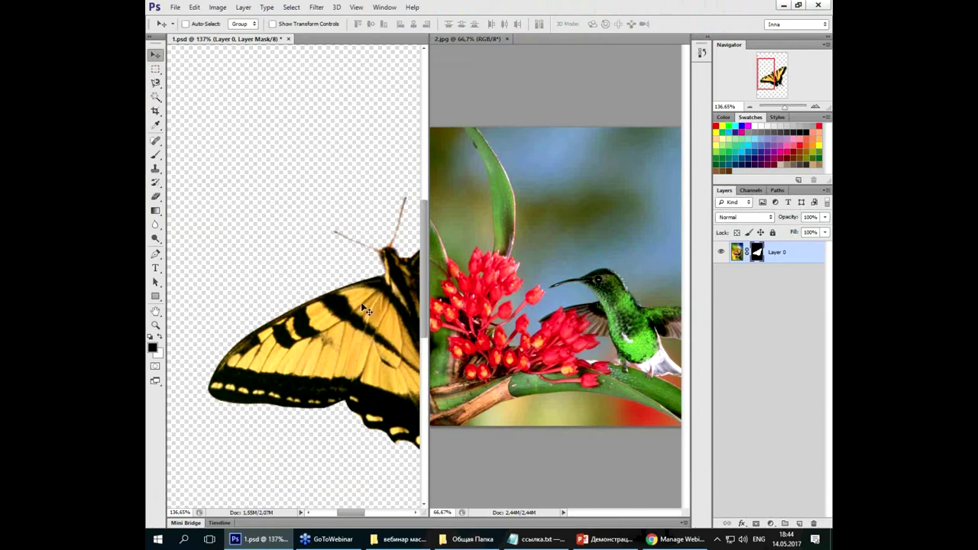
pyautogui.moveTo(370, 330); pyautogui.dragTo(566, 251)
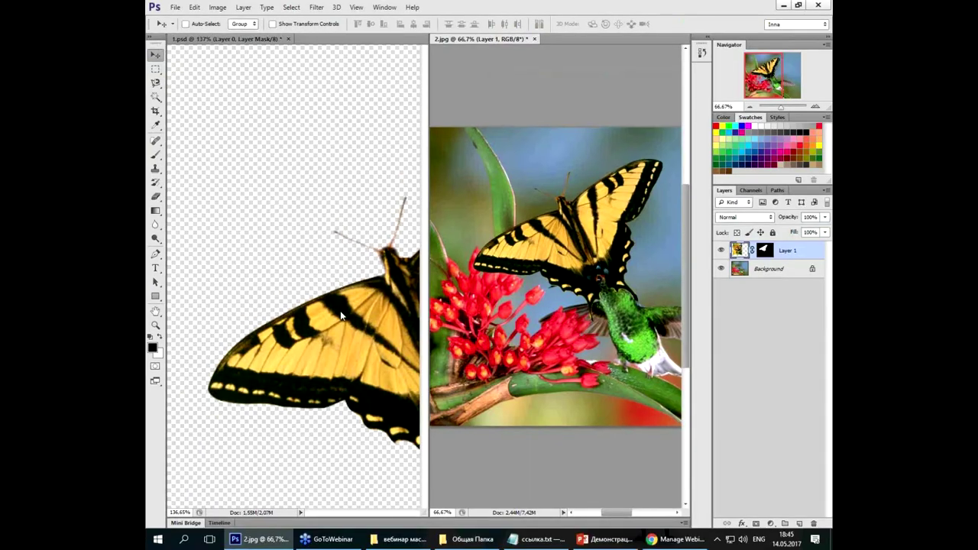
# Step: Close 1.psd without saving, leaving the butterfly layer in 2.jpg
pyautogui.click(340, 313)
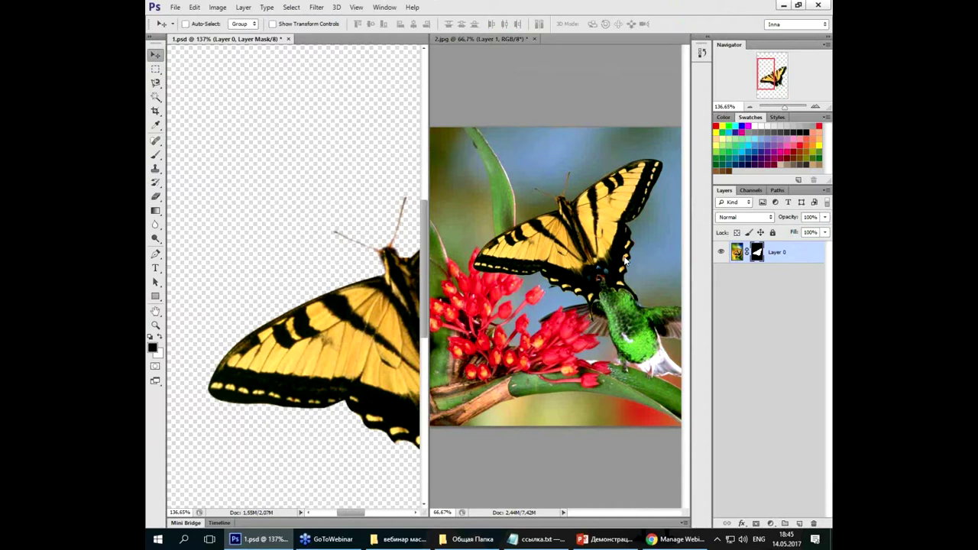
pyautogui.moveTo(625, 262); pyautogui.dragTo(625, 261)
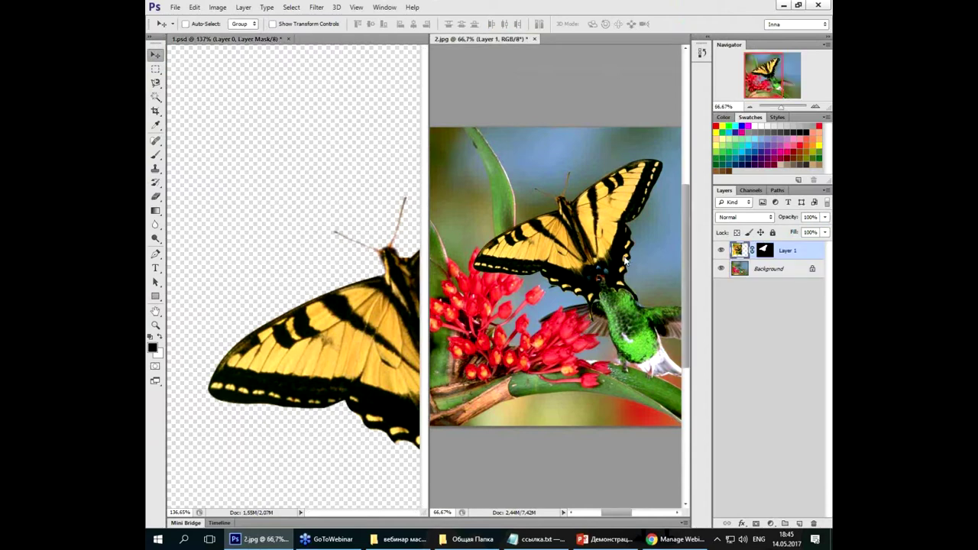
pyautogui.click(289, 39)
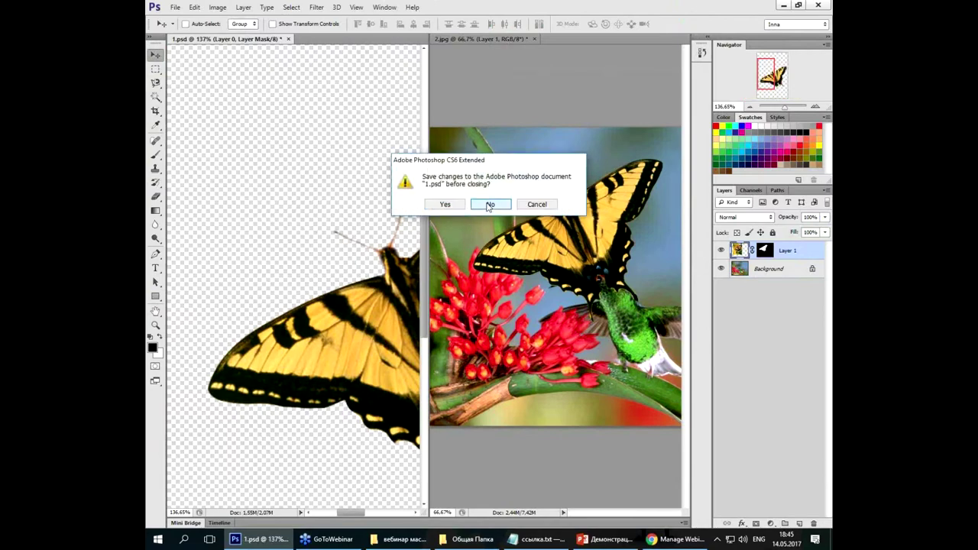
pyautogui.click(489, 205)
pyautogui.hotkey('ctrl', '+')
pyautogui.hotkey('ctrl', '-')
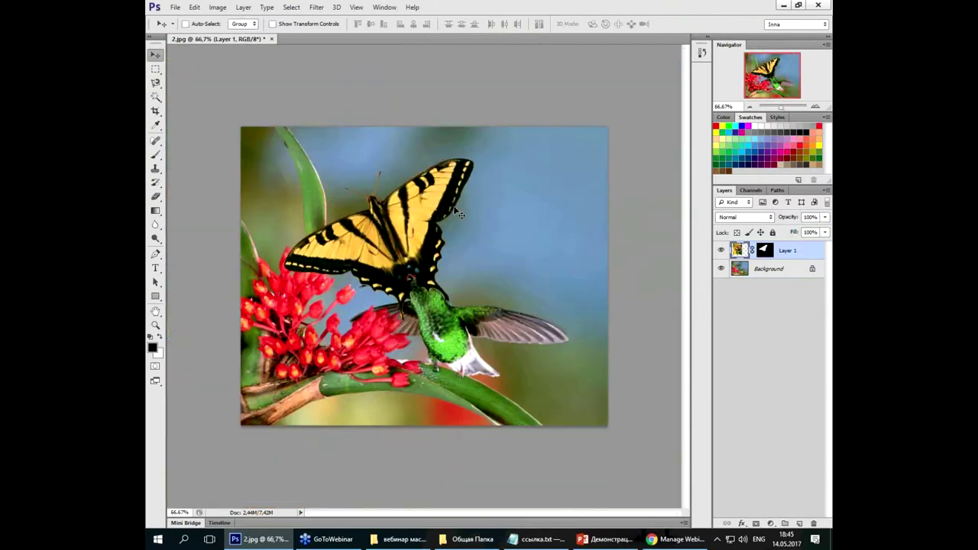
# Step: Position the butterfly over the hummingbird
pyautogui.moveTo(417, 219); pyautogui.dragTo(506, 238)
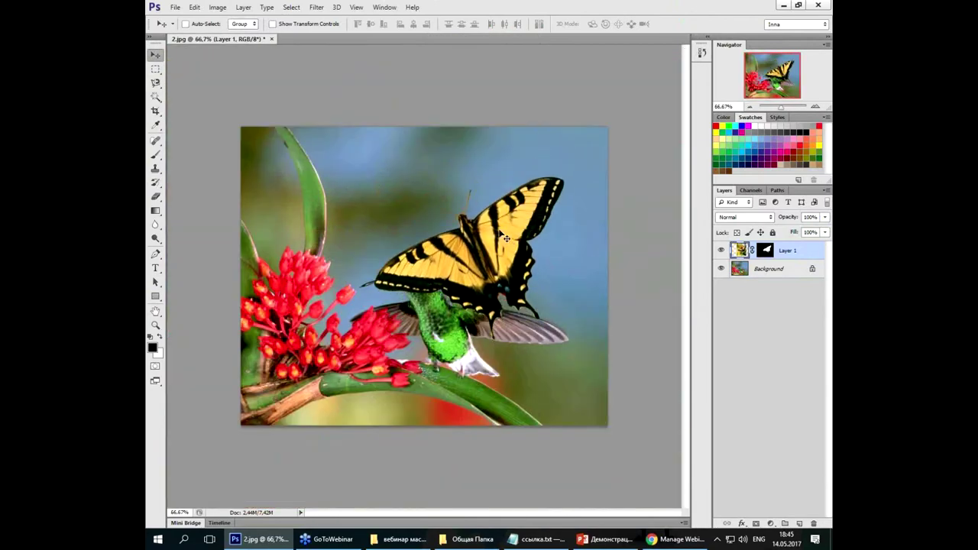
pyautogui.hotkey('shift', 'Left')
pyautogui.hotkey('shift', 'Left')
pyautogui.hotkey('shift', 'Left')
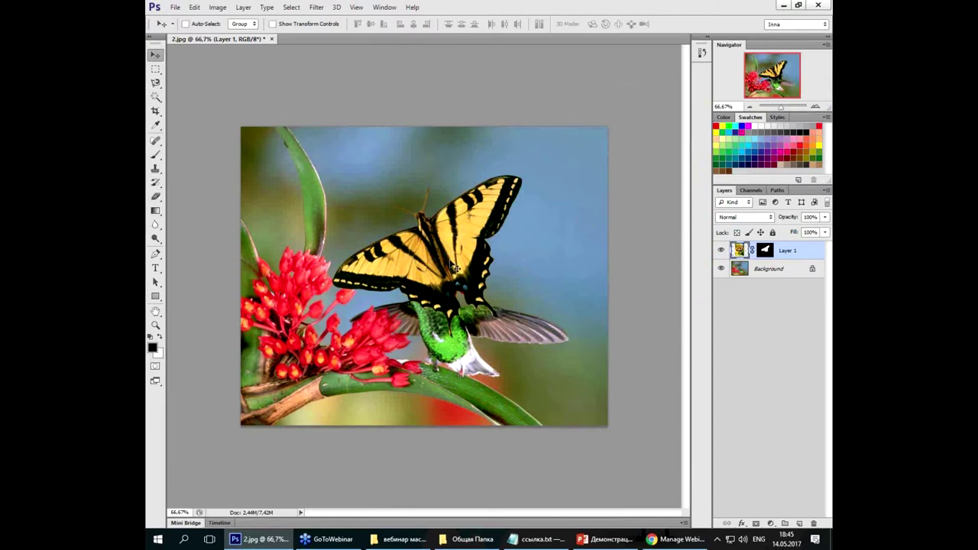
pyautogui.moveTo(466, 217)
pyautogui.mouseDown()
pyautogui.moveTo(520, 264)
pyautogui.moveTo(442, 242)
pyautogui.mouseUp()
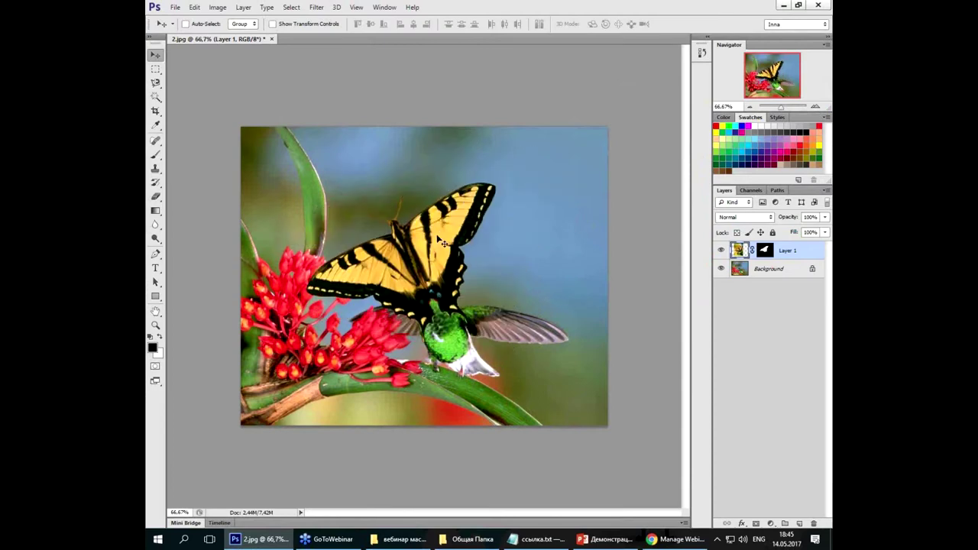
# Step: Rotate the butterfly about 86°, place it on the lower-left flowers, and duplicate its layer
pyautogui.hotkey('ctrl', 't')
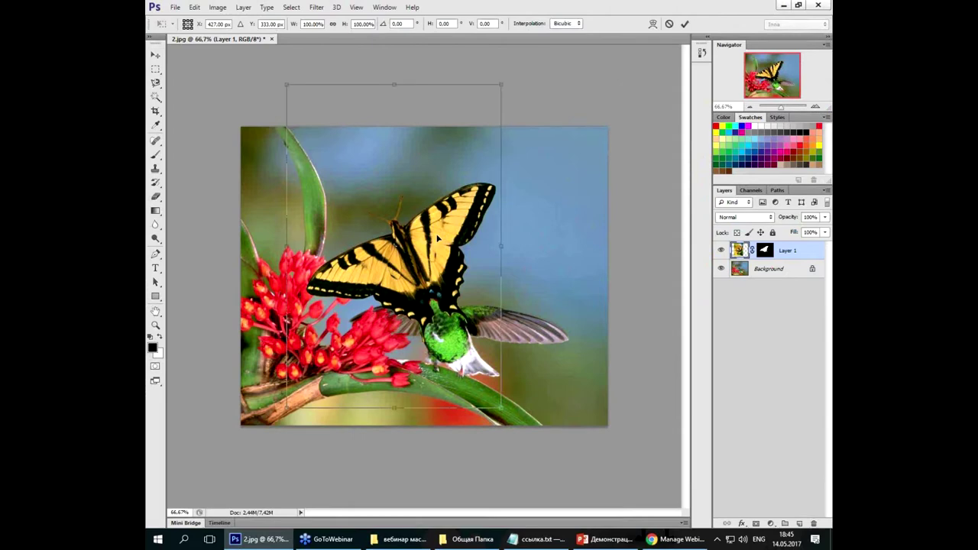
pyautogui.moveTo(511, 77); pyautogui.dragTo(562, 347)
pyautogui.moveTo(398, 272); pyautogui.dragTo(340, 350)
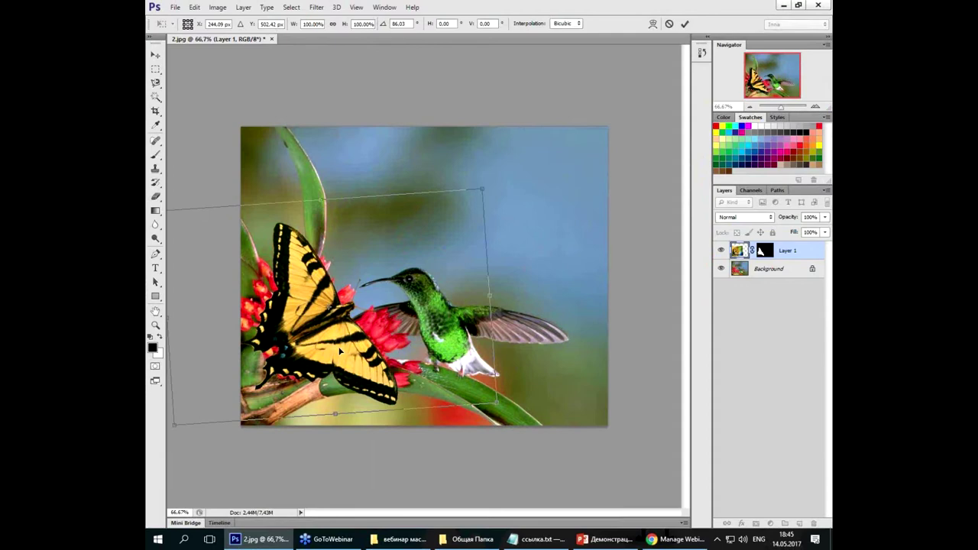
pyautogui.press('Return')
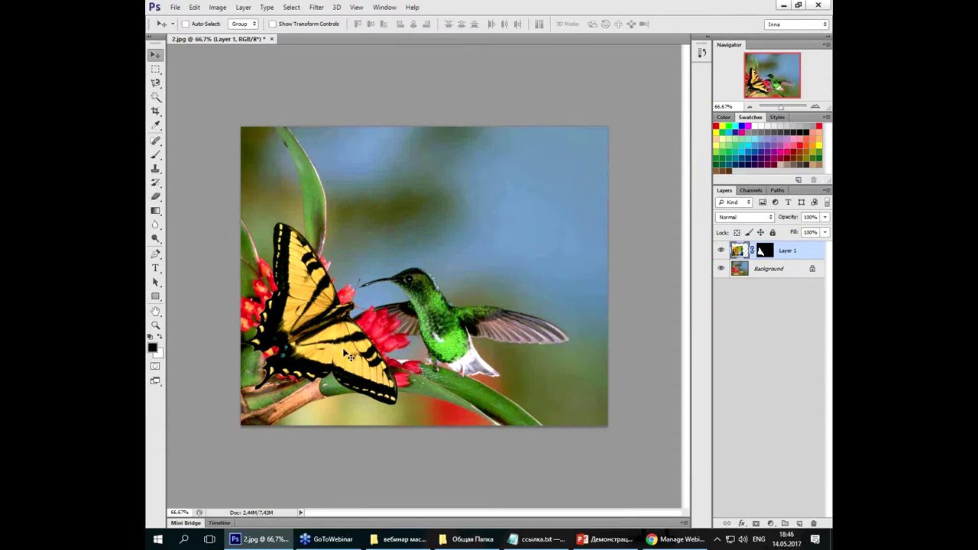
pyautogui.hotkey('ctrl', 'j')
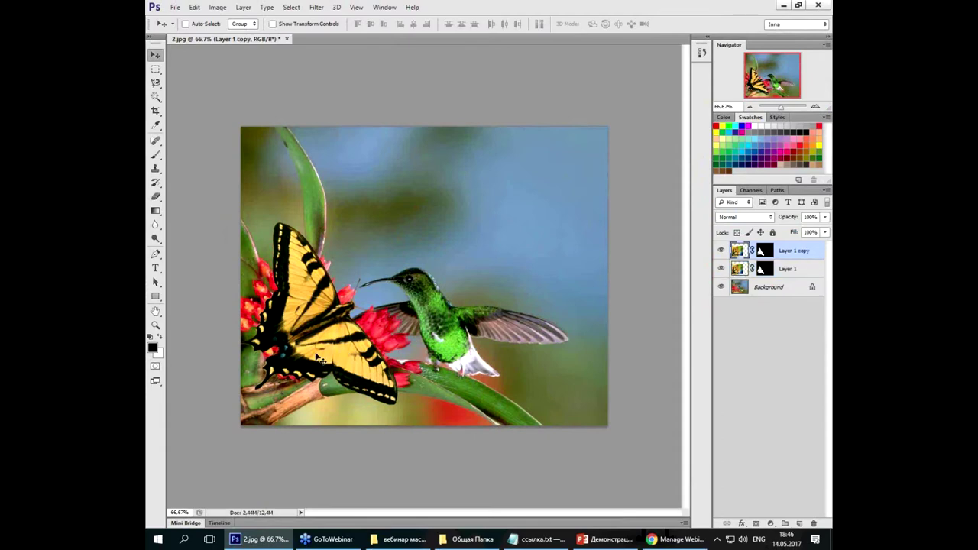
# Step: Move the butterfly copy to the upper right of the photo
pyautogui.moveTo(502, 264); pyautogui.dragTo(532, 280)
pyautogui.moveTo(538, 84); pyautogui.dragTo(539, 136)
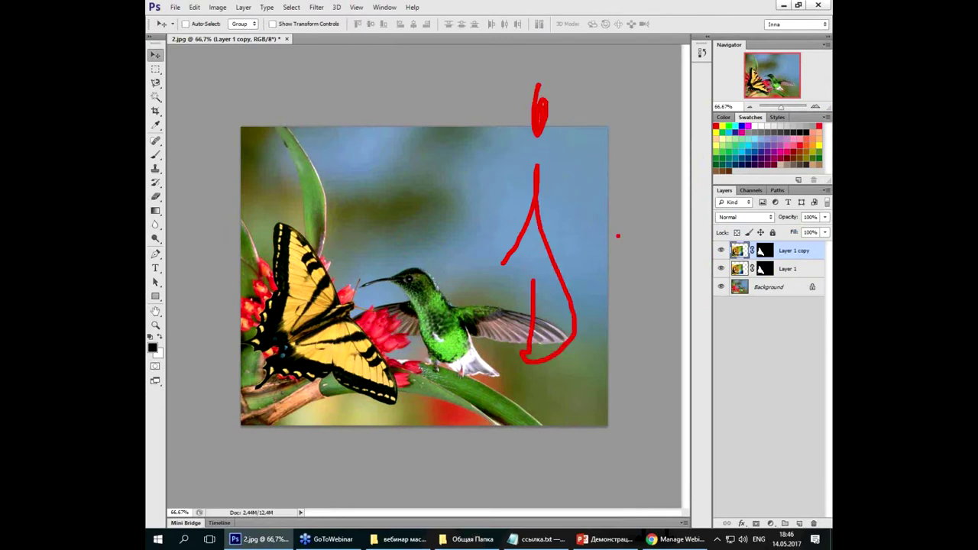
pyautogui.press('Escape')
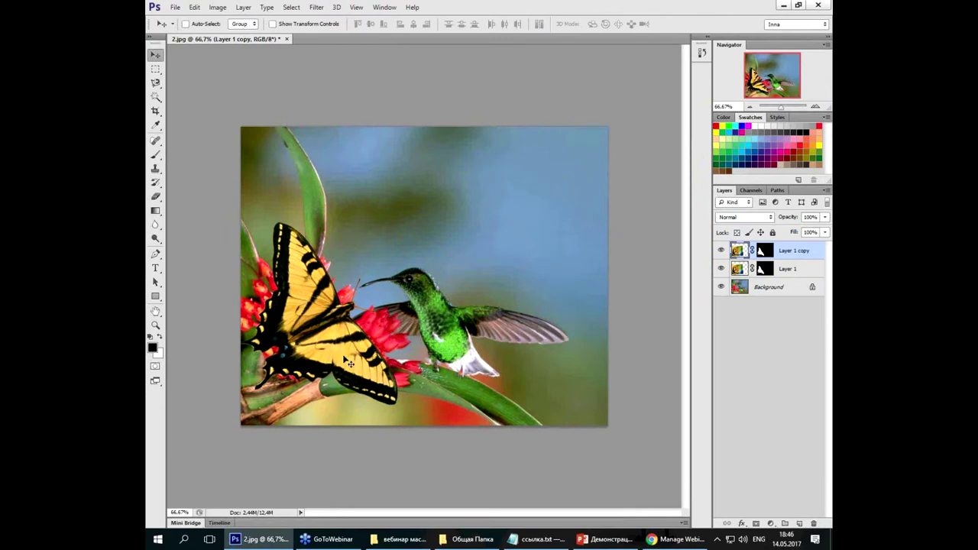
pyautogui.moveTo(346, 362)
pyautogui.mouseDown()
pyautogui.moveTo(461, 306)
pyautogui.moveTo(529, 256)
pyautogui.mouseUp()
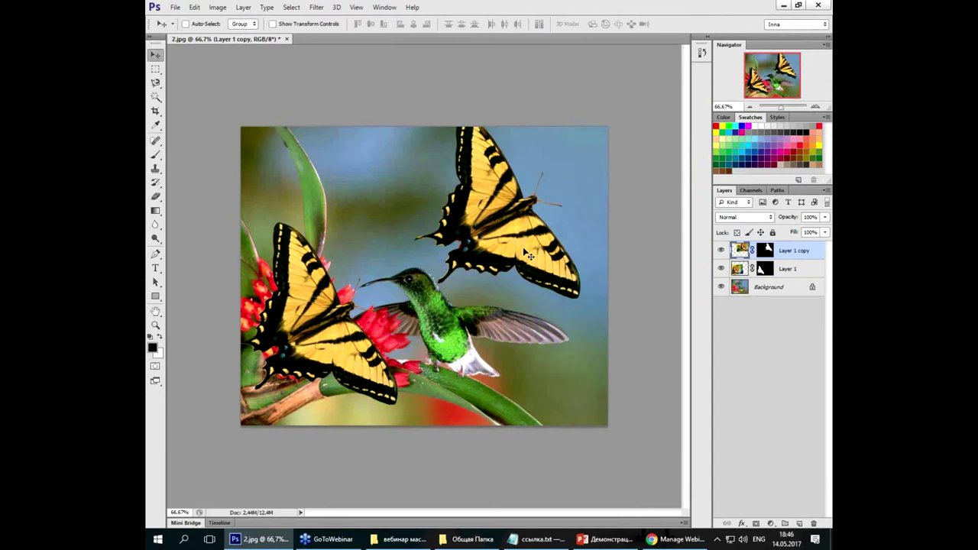
# Step: Scale down, rotate, apply perspective and warp to the copied butterfly
pyautogui.hotkey('ctrl', 't')
pyautogui.moveTo(341, 82)
pyautogui.mouseDown()
pyautogui.moveTo(468, 158)
pyautogui.moveTo(489, 131)
pyautogui.mouseUp()
pyautogui.moveTo(526, 197)
pyautogui.mouseDown()
pyautogui.moveTo(510, 210)
pyautogui.moveTo(434, 184)
pyautogui.mouseUp()
pyautogui.rightClick(512, 225)
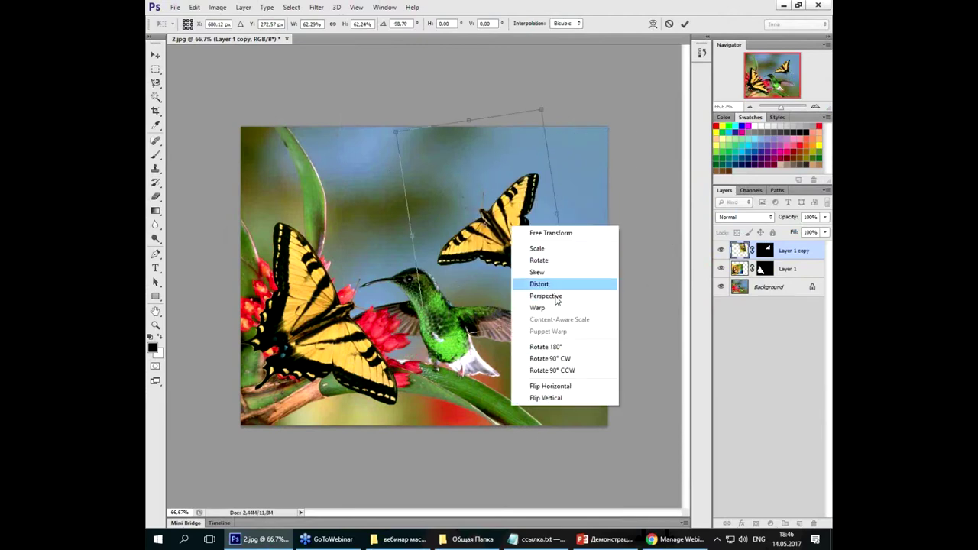
pyautogui.click(555, 297)
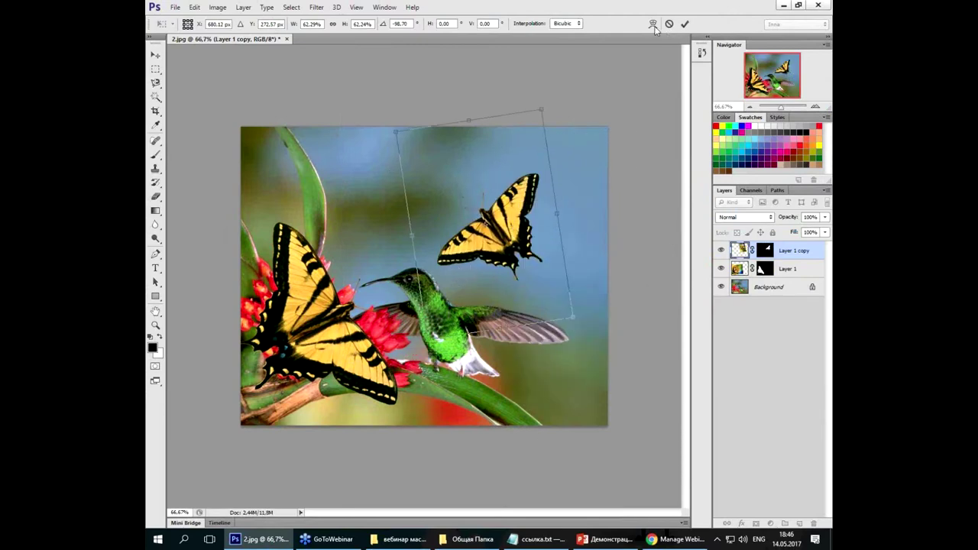
pyautogui.click(653, 24)
pyautogui.moveTo(489, 221)
pyautogui.mouseDown()
pyautogui.moveTo(508, 225)
pyautogui.moveTo(514, 191)
pyautogui.mouseUp()
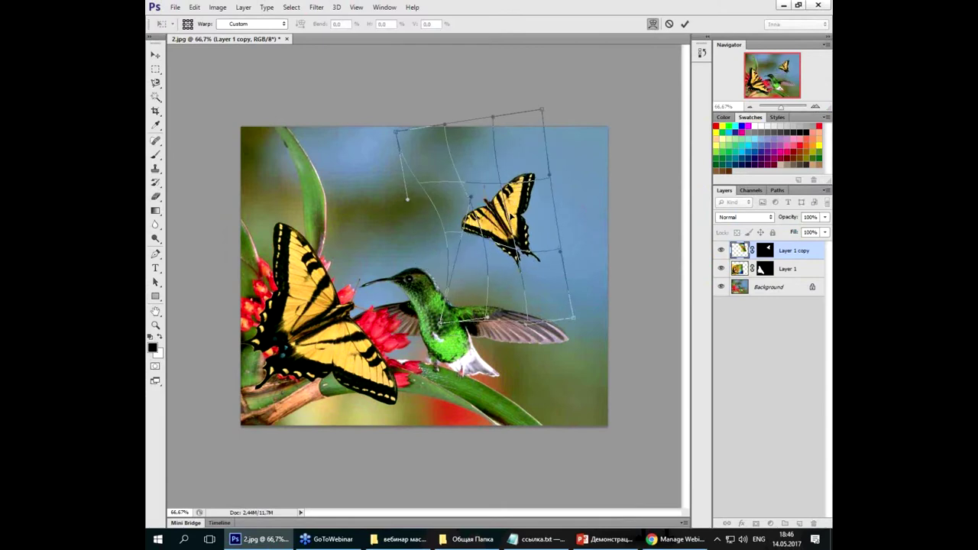
pyautogui.press('Return')
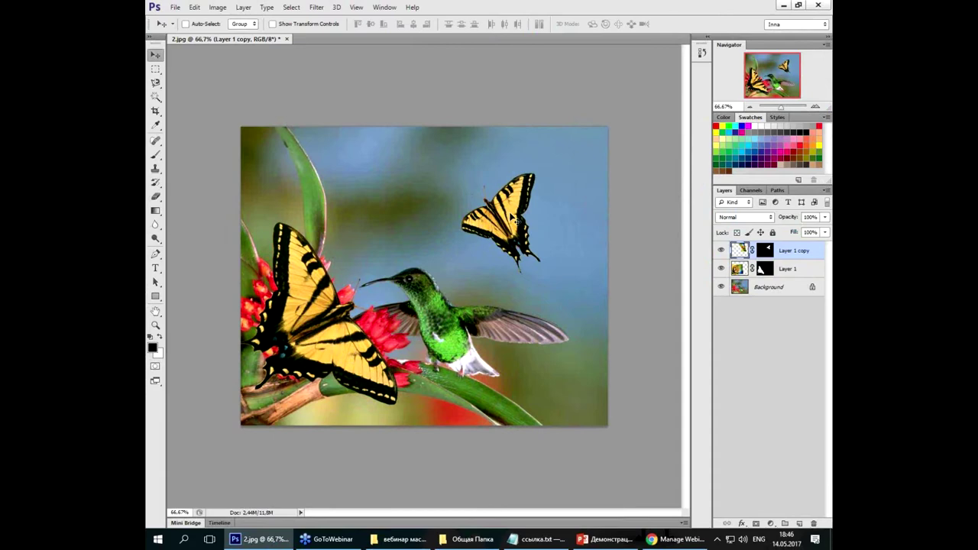
pyautogui.hotkey('ctrl', 'u')
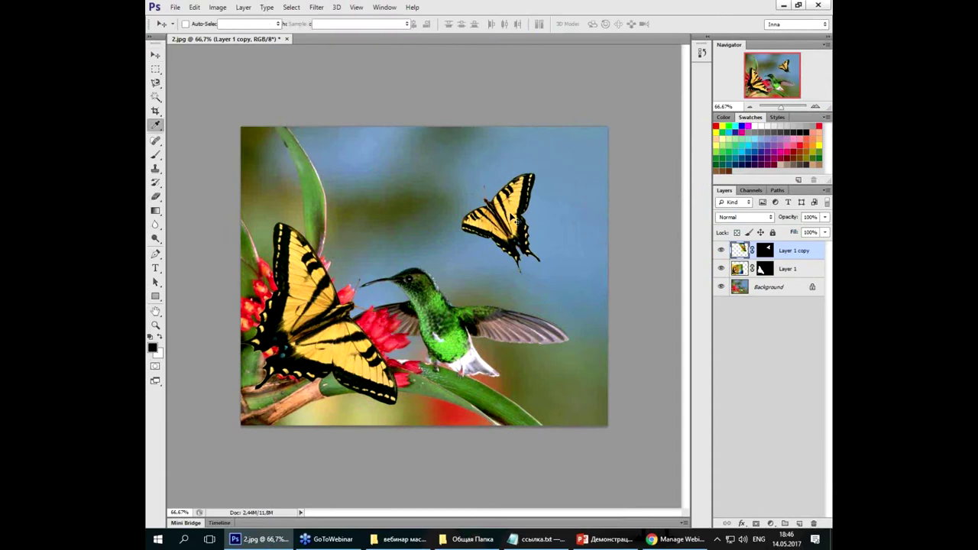
# Step: Set Hue to +45 so the small butterfly turns bright green
pyautogui.moveTo(634, 106); pyautogui.dragTo(600, 106)
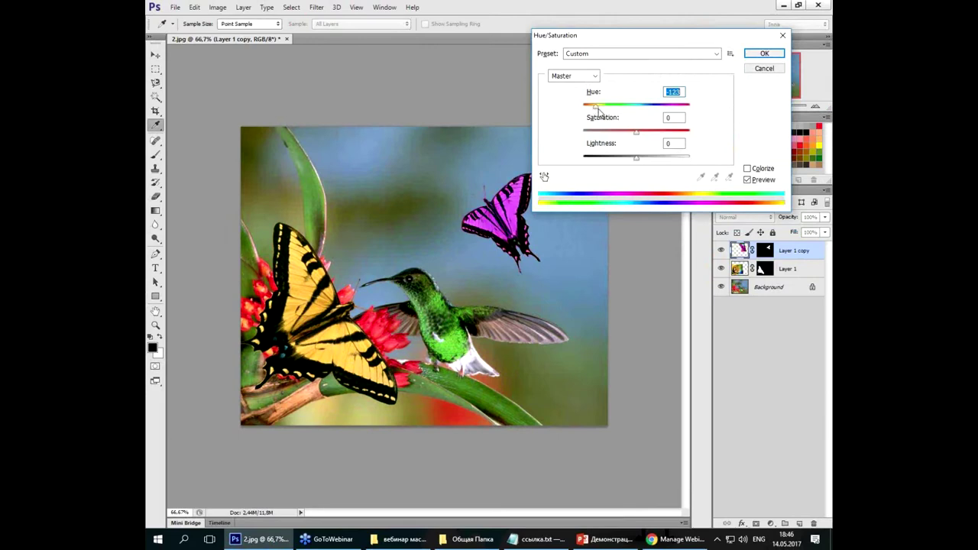
pyautogui.moveTo(602, 106); pyautogui.dragTo(639, 108)
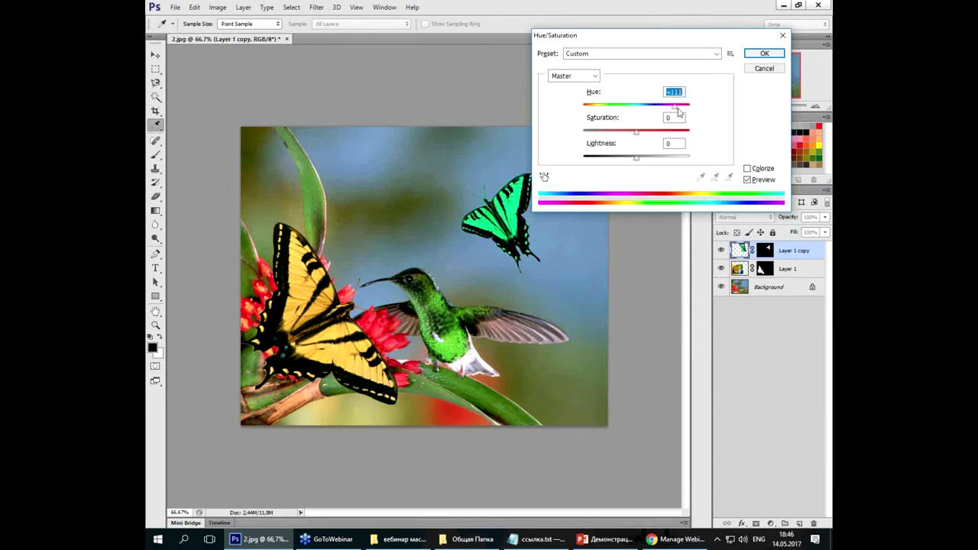
pyautogui.moveTo(639, 109); pyautogui.dragTo(661, 106)
pyautogui.click(764, 53)
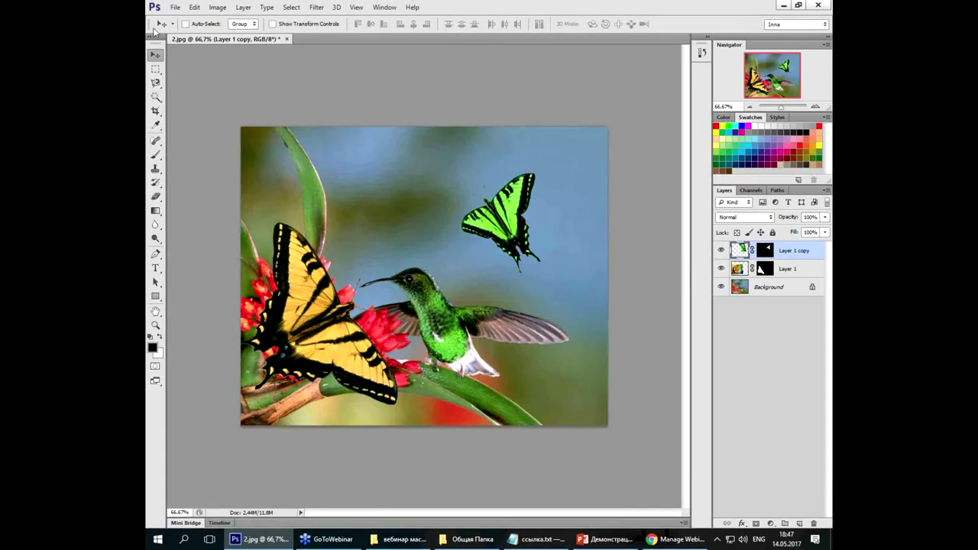
# Step: Close 2.jpg without saving, then open and close the 7.jpg poster
pyautogui.click(287, 38)
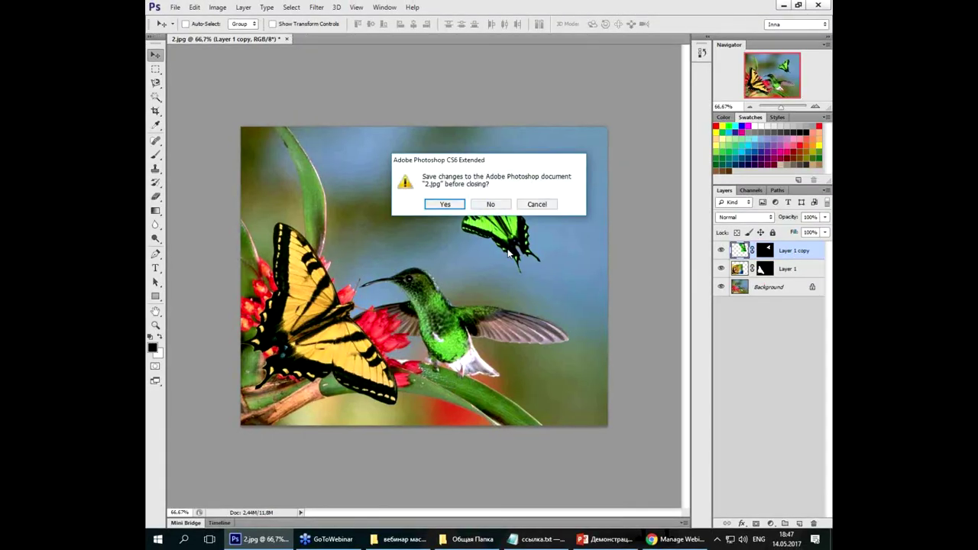
pyautogui.click(498, 204)
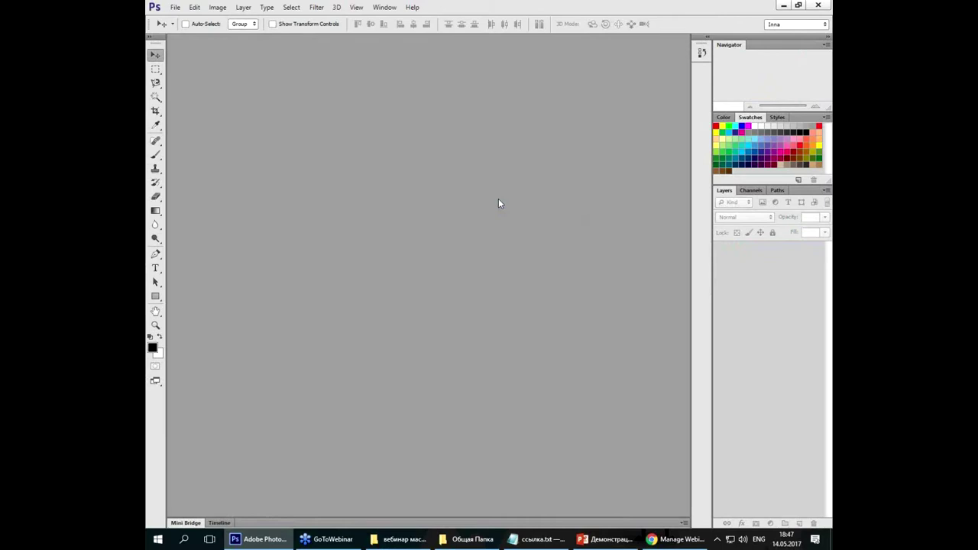
pyautogui.doubleClick(498, 201)
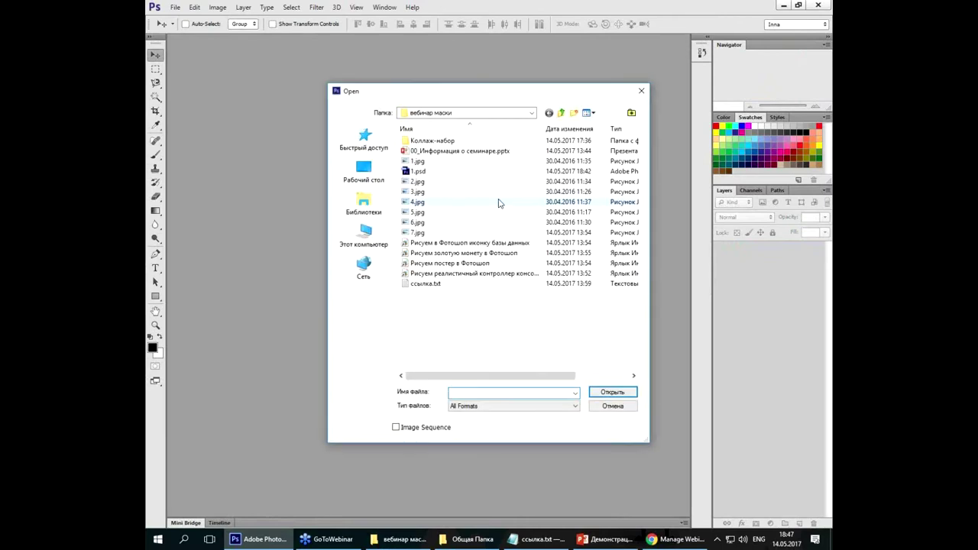
pyautogui.click(431, 184)
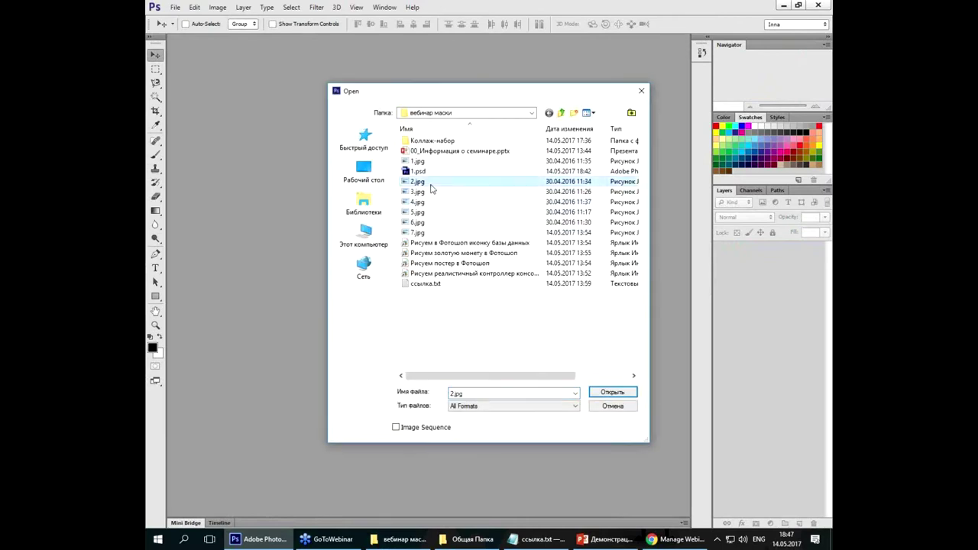
pyautogui.doubleClick(441, 232)
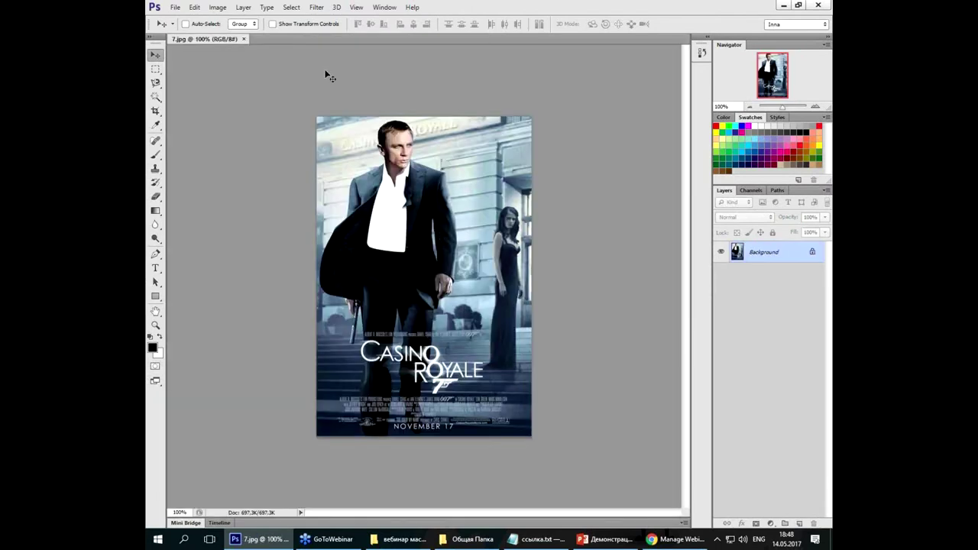
pyautogui.hotkey('ctrl', 'w')
# Step: Open the waterfall photo 3.jpg using the Large Icons file view
pyautogui.doubleClick(388, 188)
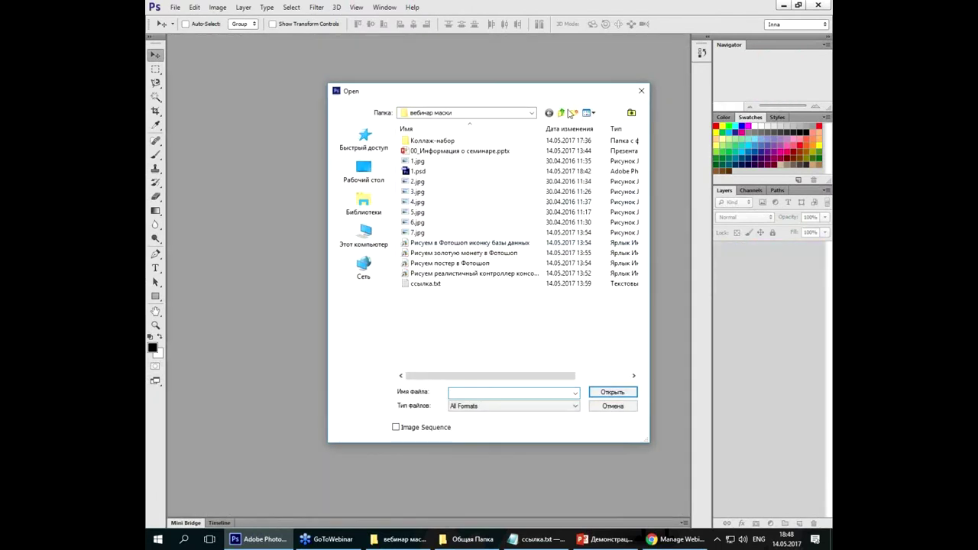
pyautogui.click(589, 113)
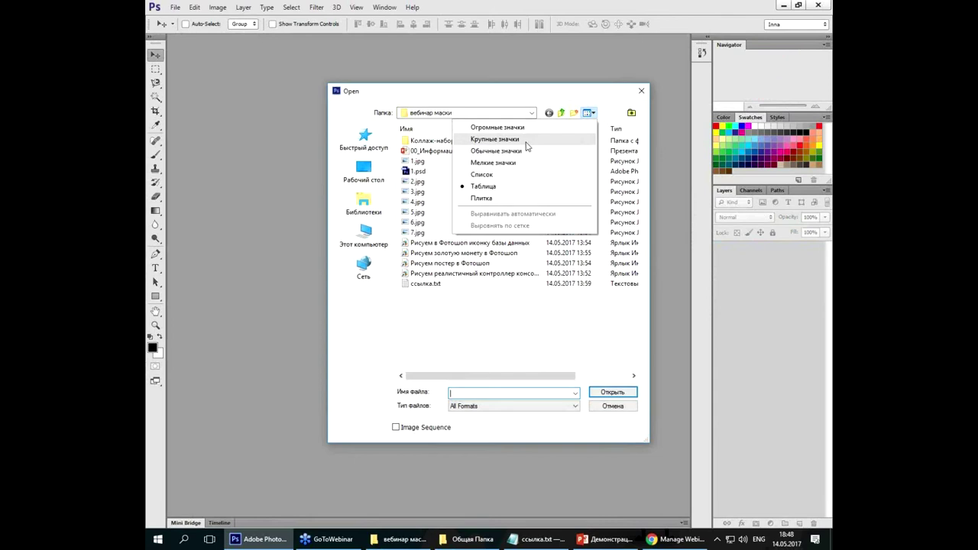
pyautogui.click(520, 139)
pyautogui.click(480, 245)
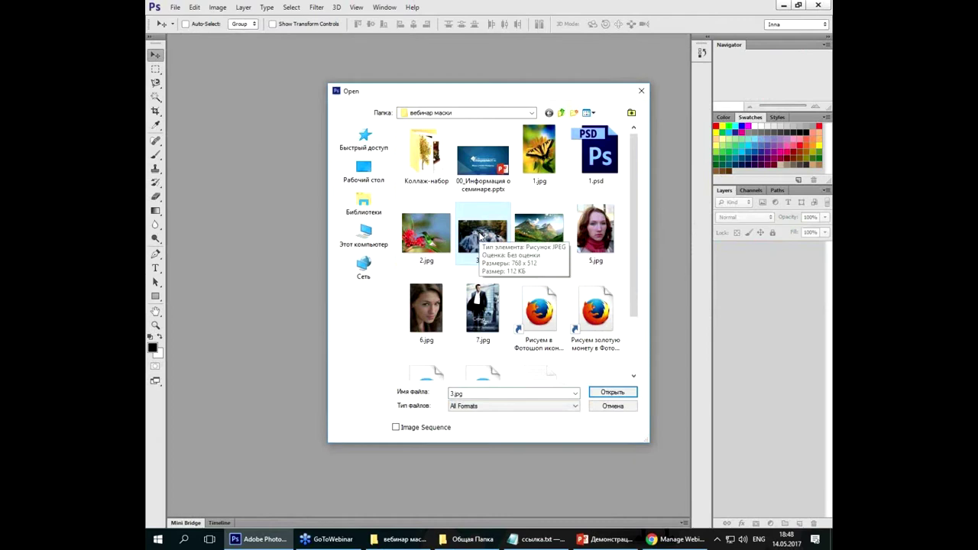
pyautogui.doubleClick(481, 238)
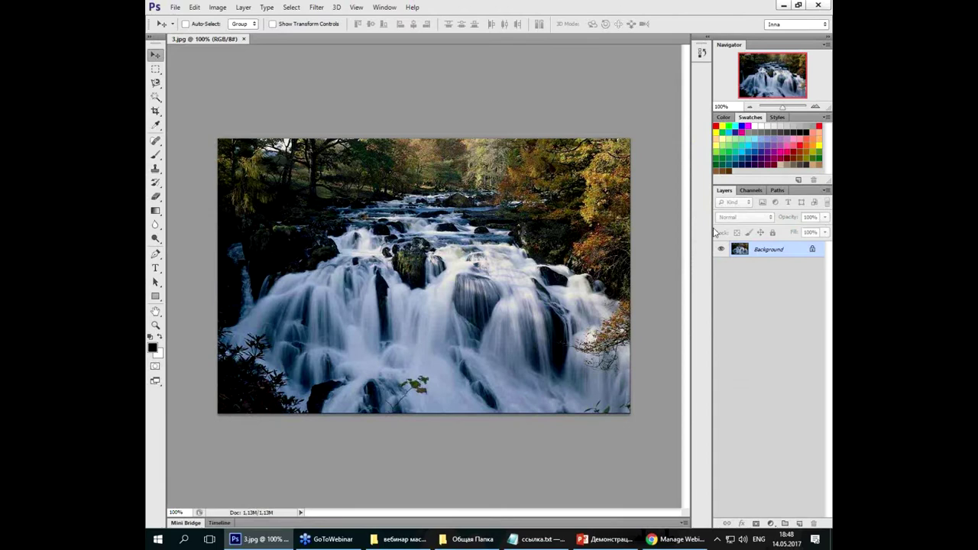
pyautogui.moveTo(663, 237); pyautogui.dragTo(662, 408)
pyautogui.moveTo(623, 249); pyautogui.dragTo(817, 226)
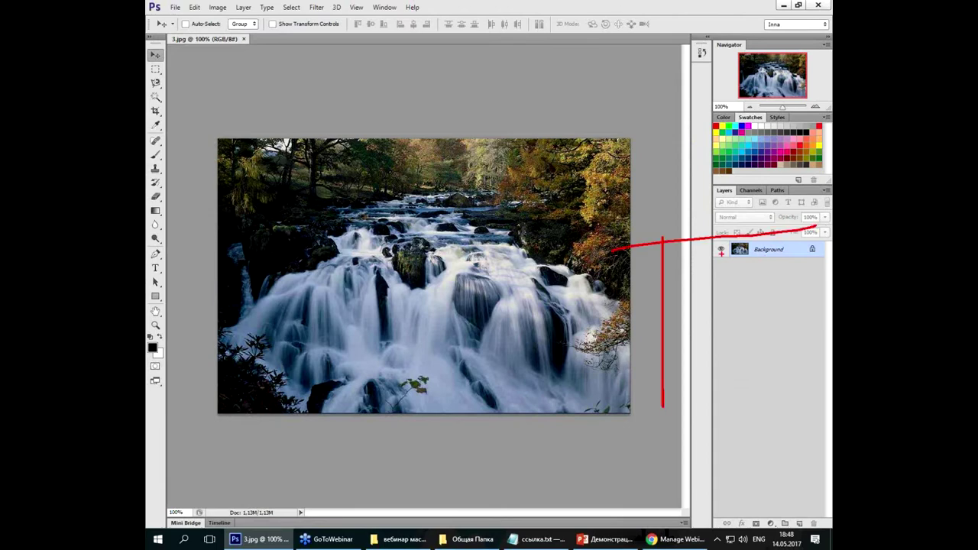
pyautogui.click(195, 7)
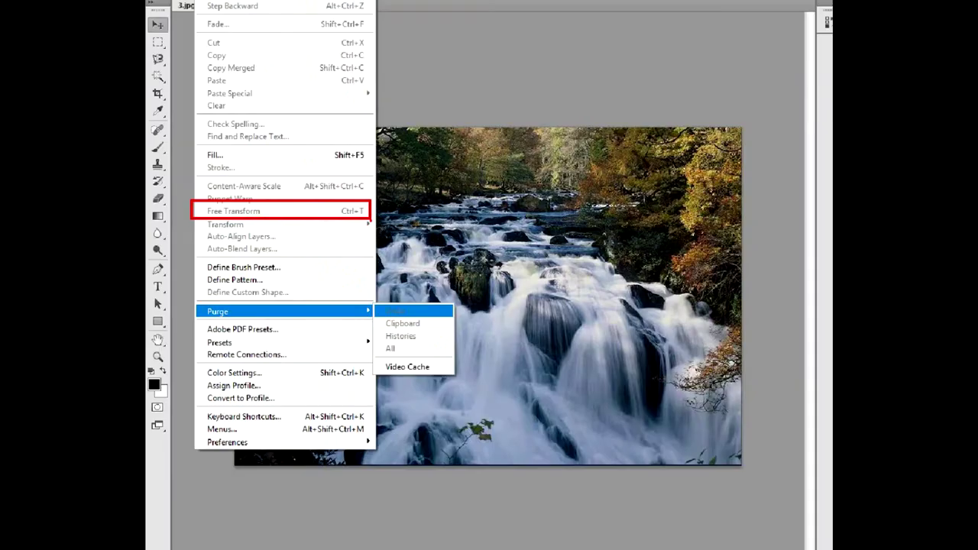
pyautogui.click(196, 8)
pyautogui.click(196, 8)
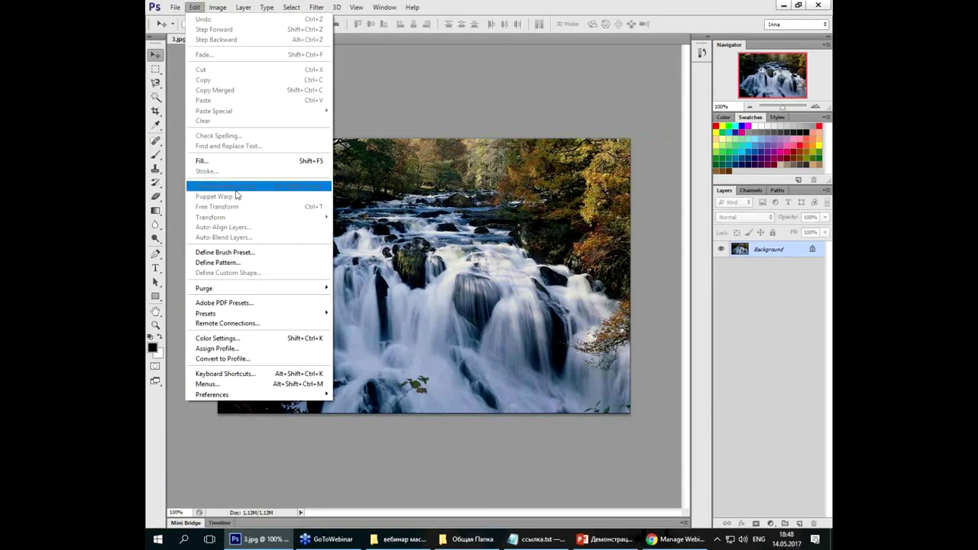
pyautogui.click(291, 8)
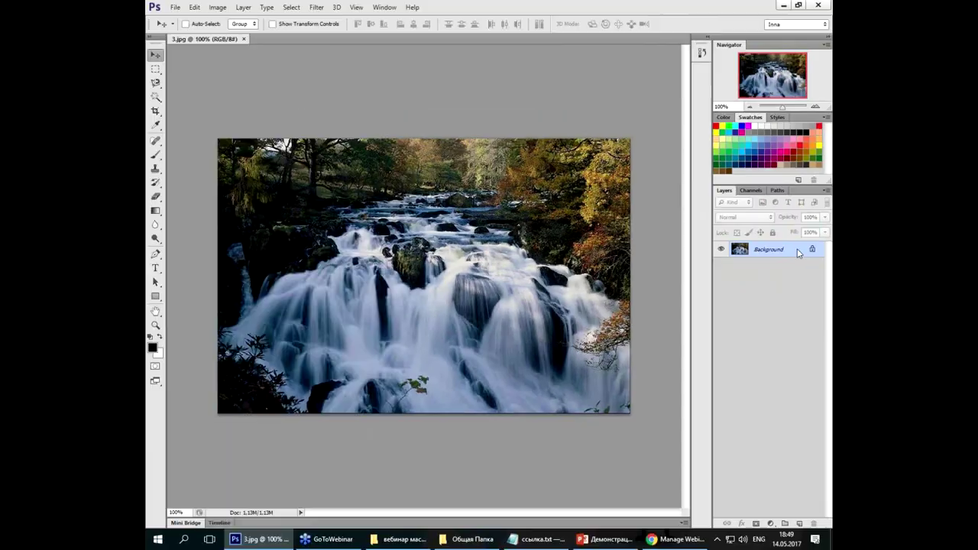
# Step: Unlock the 3.jpg Background as Layer 0 and attach a white Reveal All layer mask
pyautogui.doubleClick(757, 250)
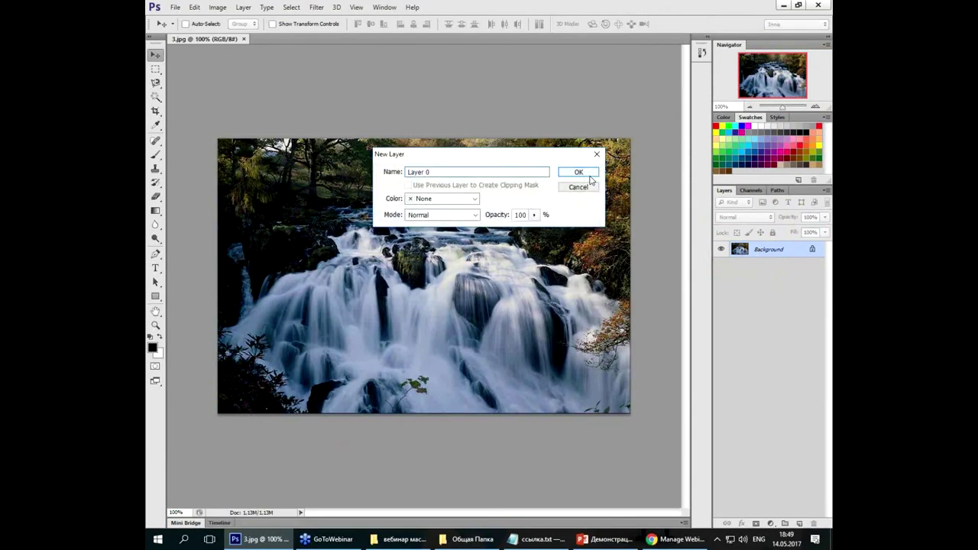
pyautogui.click(588, 175)
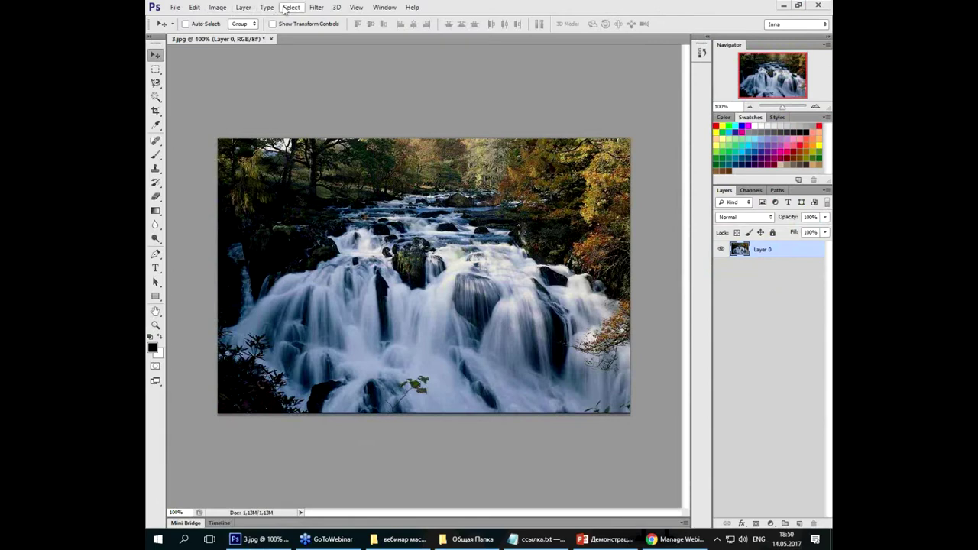
pyautogui.click(243, 9)
pyautogui.moveTo(485, 144)
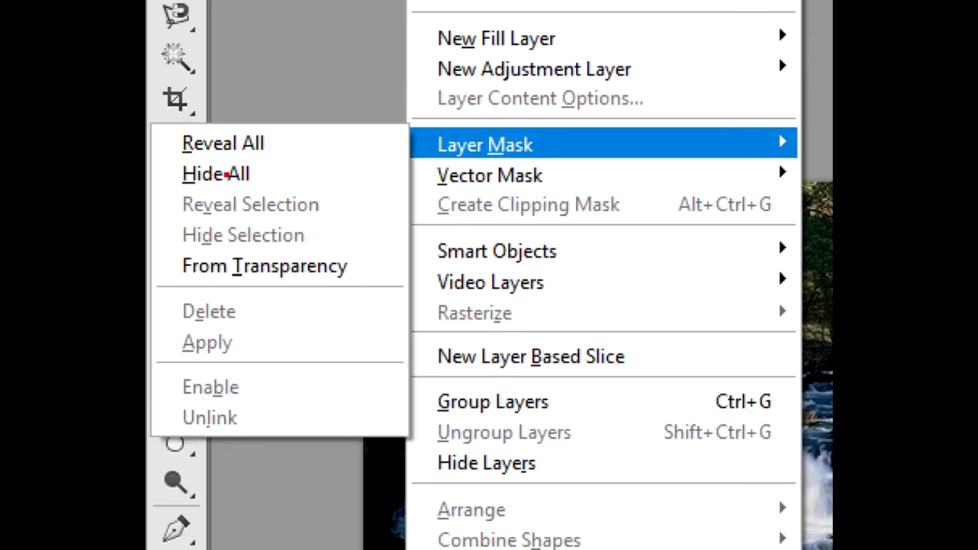
pyautogui.moveTo(330, 185); pyautogui.dragTo(437, 153)
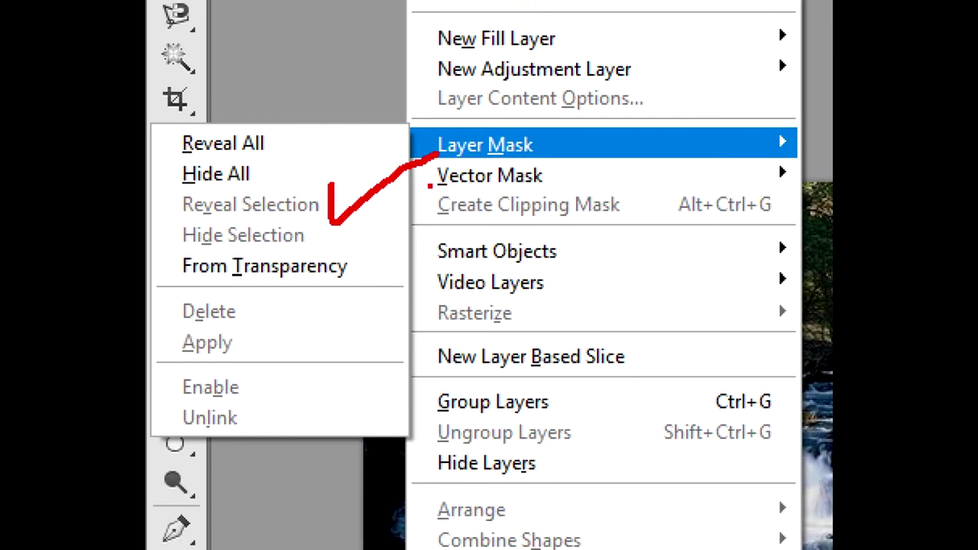
pyautogui.moveTo(153, 120); pyautogui.dragTo(294, 167)
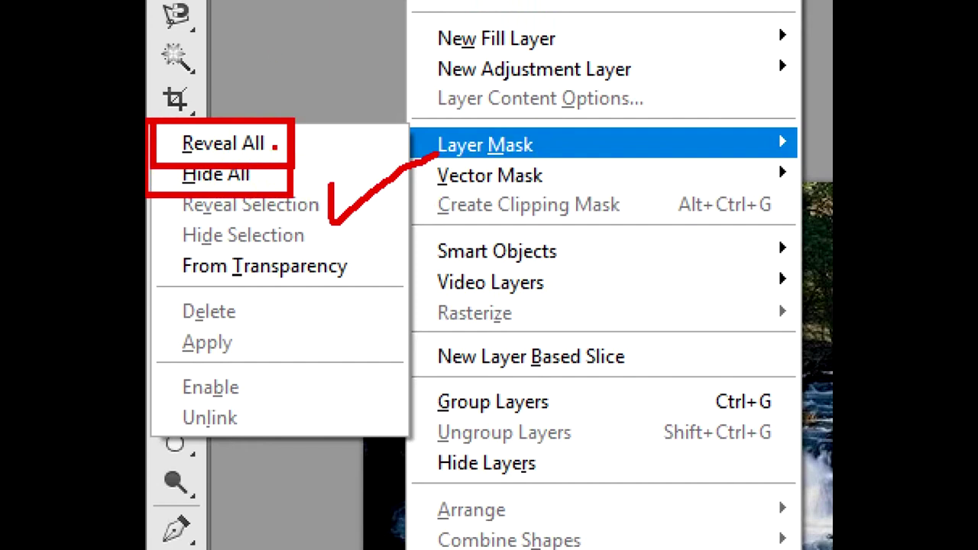
pyautogui.moveTo(275, 144); pyautogui.dragTo(355, 124)
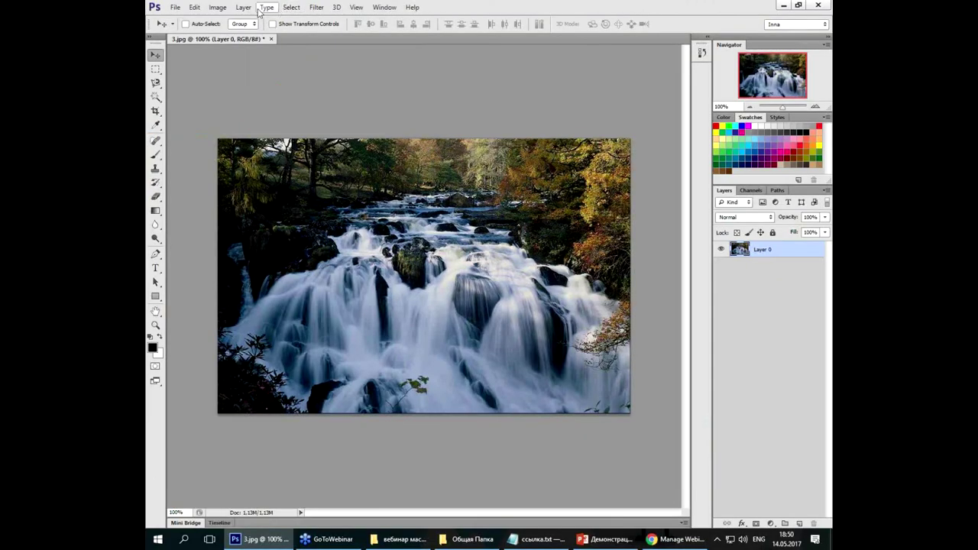
pyautogui.click(243, 7)
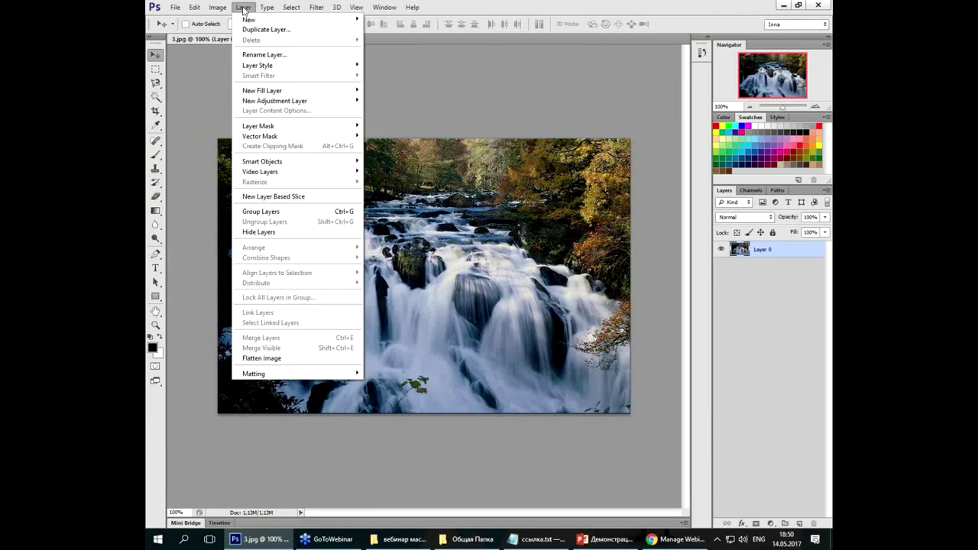
pyautogui.click(203, 125)
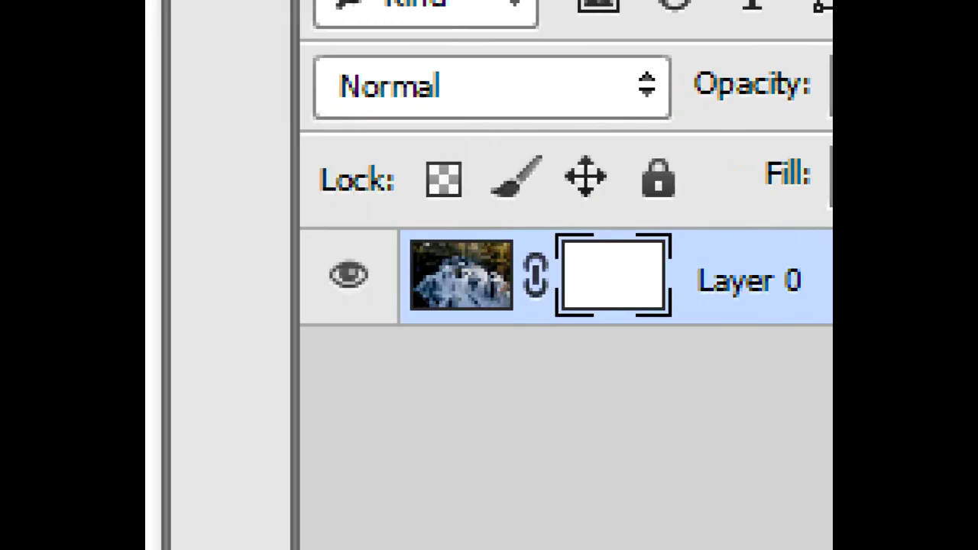
pyautogui.moveTo(673, 352); pyautogui.dragTo(769, 360)
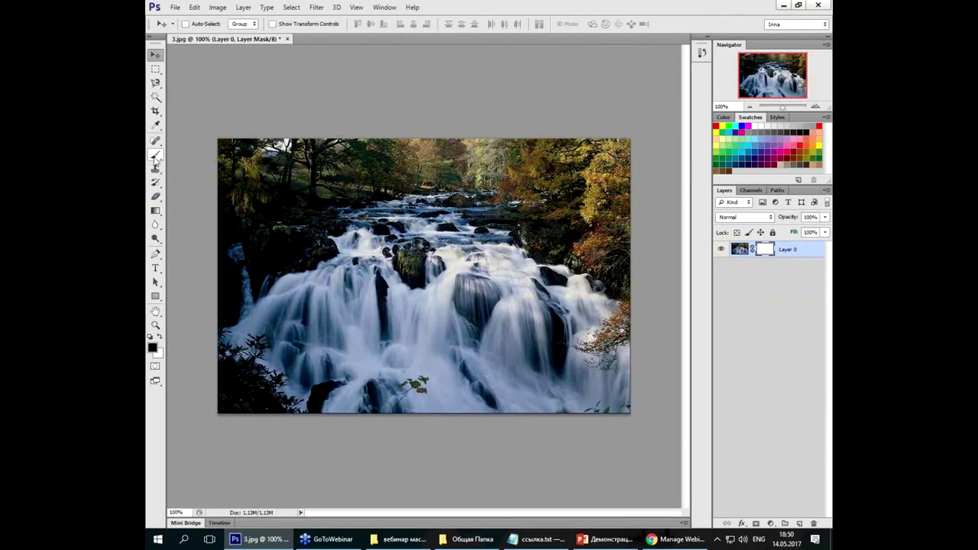
# Step: Paint black on Layer 0's mask with a 129 px brush to hide the waterfall's centre
pyautogui.click(156, 156)
pyautogui.click(567, 220)
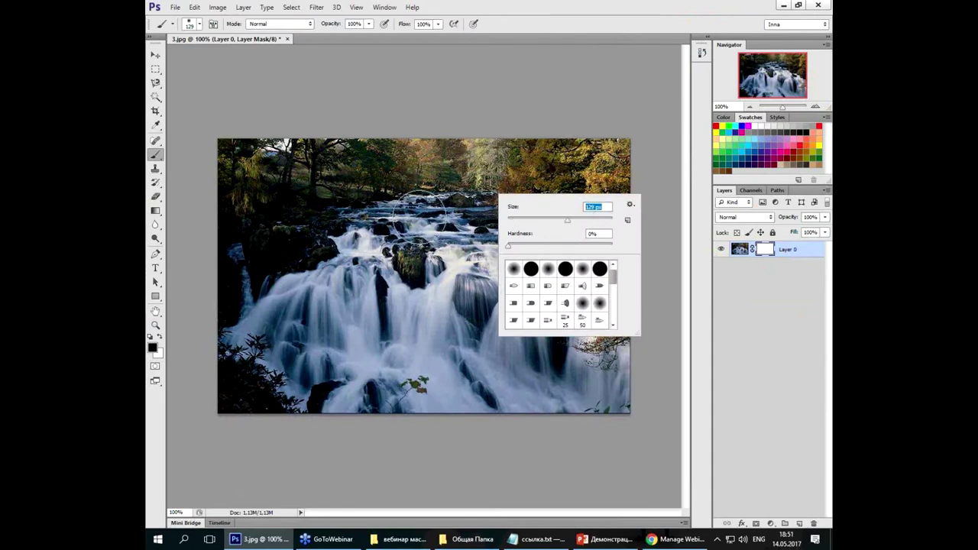
pyautogui.moveTo(440, 202)
pyautogui.mouseDown()
pyautogui.moveTo(372, 295)
pyautogui.moveTo(552, 262)
pyautogui.moveTo(557, 342)
pyautogui.mouseUp()
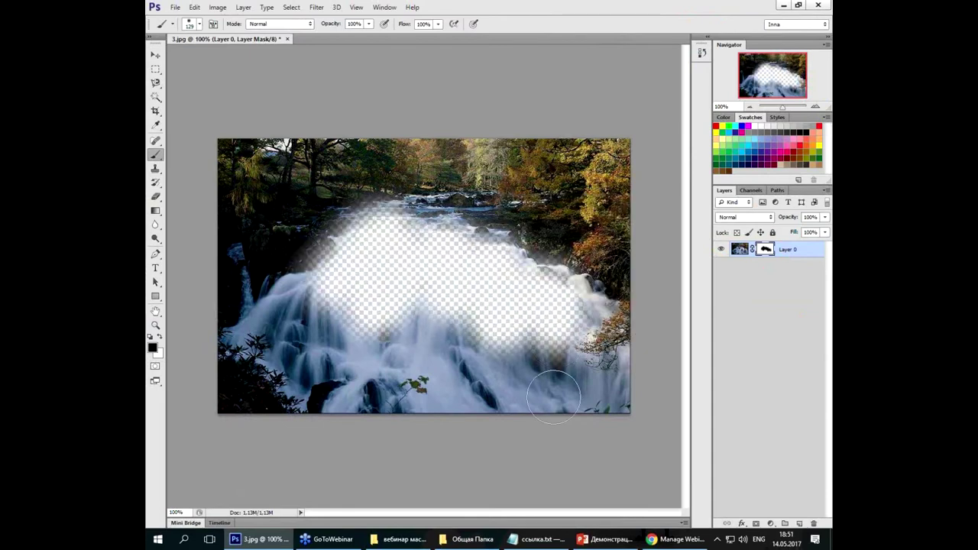
# Step: Alternate white and black strokes on the mask, finally painting the waterfall's centre back
pyautogui.press('x')
pyautogui.moveTo(589, 317)
pyautogui.mouseDown()
pyautogui.moveTo(492, 335)
pyautogui.moveTo(466, 229)
pyautogui.moveTo(405, 306)
pyautogui.moveTo(359, 229)
pyautogui.moveTo(324, 241)
pyautogui.moveTo(320, 327)
pyautogui.moveTo(547, 267)
pyautogui.mouseUp()
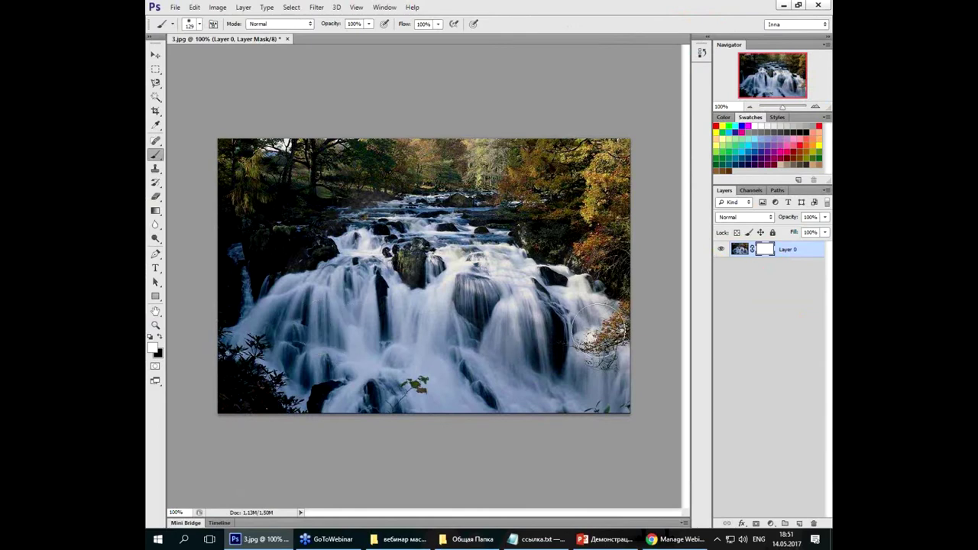
pyautogui.press('x')
pyautogui.moveTo(474, 220); pyautogui.dragTo(480, 323)
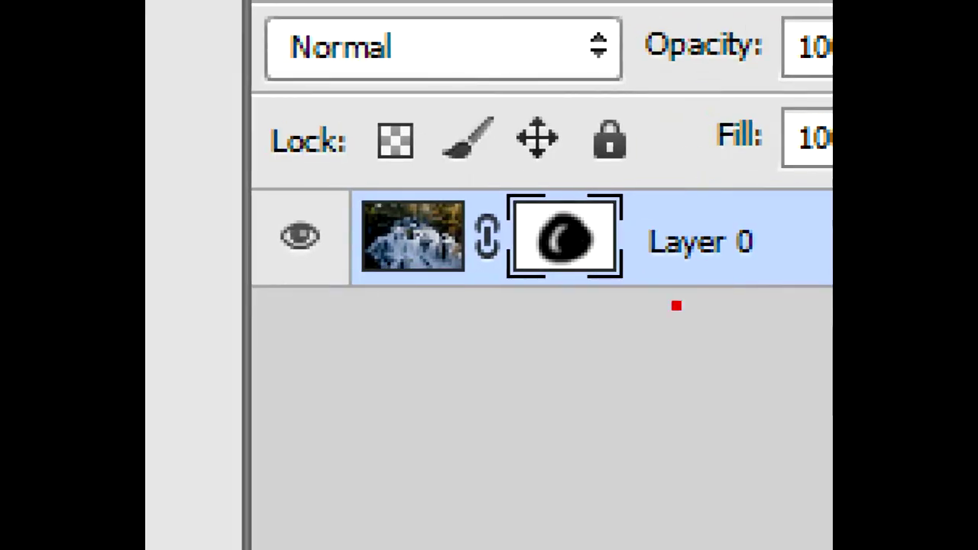
pyautogui.moveTo(525, 281); pyautogui.dragTo(642, 302)
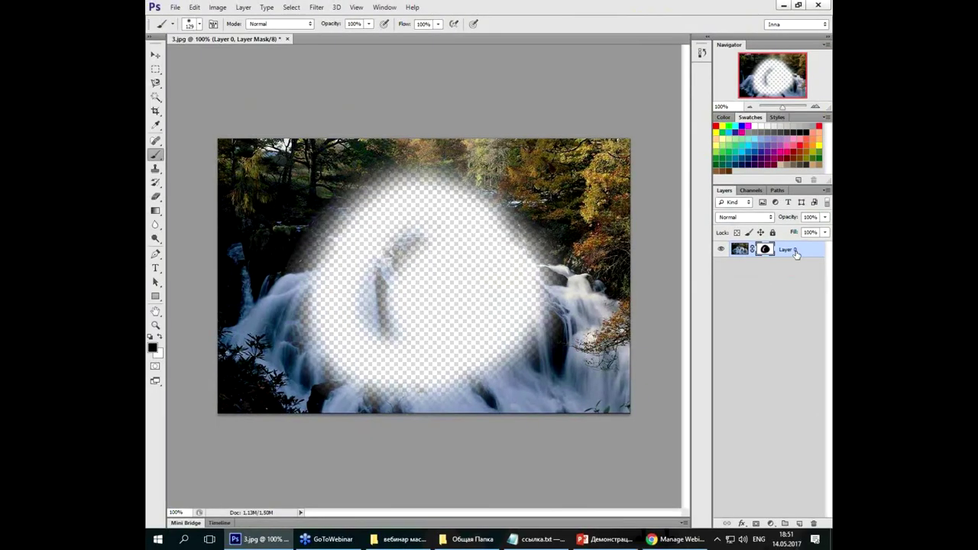
pyautogui.press('x')
pyautogui.moveTo(431, 301)
pyautogui.mouseDown()
pyautogui.moveTo(409, 305)
pyautogui.moveTo(374, 390)
pyautogui.mouseUp()
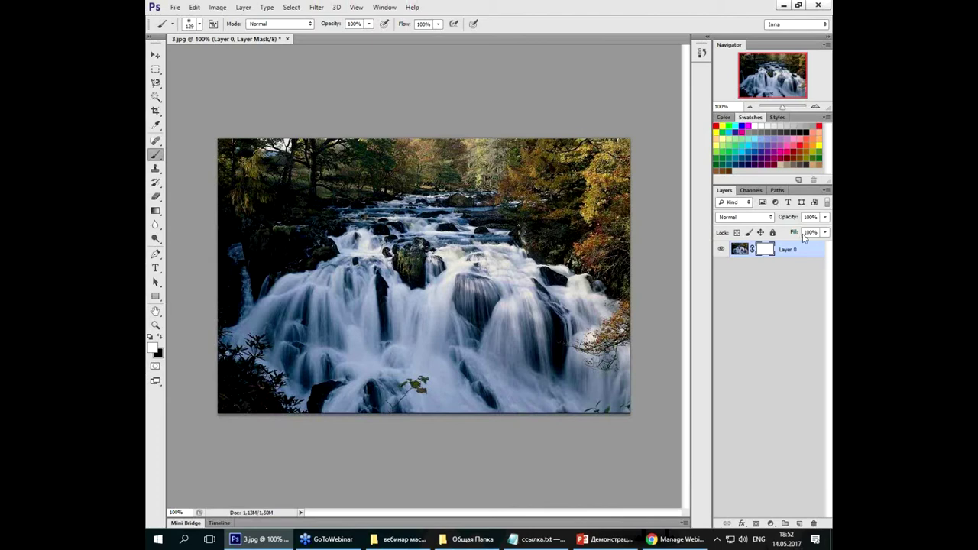
# Step: Draw a bottom-to-top gradient on Layer 0's mask so the waterfall fades out upward
pyautogui.click(155, 211)
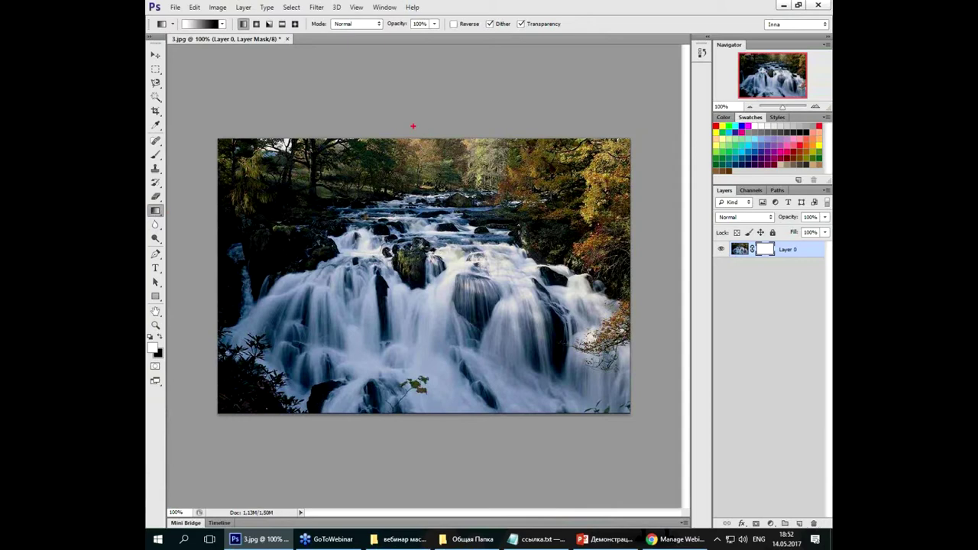
pyautogui.moveTo(404, 113); pyautogui.dragTo(470, 91)
pyautogui.moveTo(419, 152)
pyautogui.mouseDown()
pyautogui.moveTo(383, 358)
pyautogui.moveTo(443, 373)
pyautogui.mouseUp()
pyautogui.moveTo(414, 140)
pyautogui.mouseDown()
pyautogui.moveTo(407, 413)
pyautogui.moveTo(405, 140)
pyautogui.mouseUp()
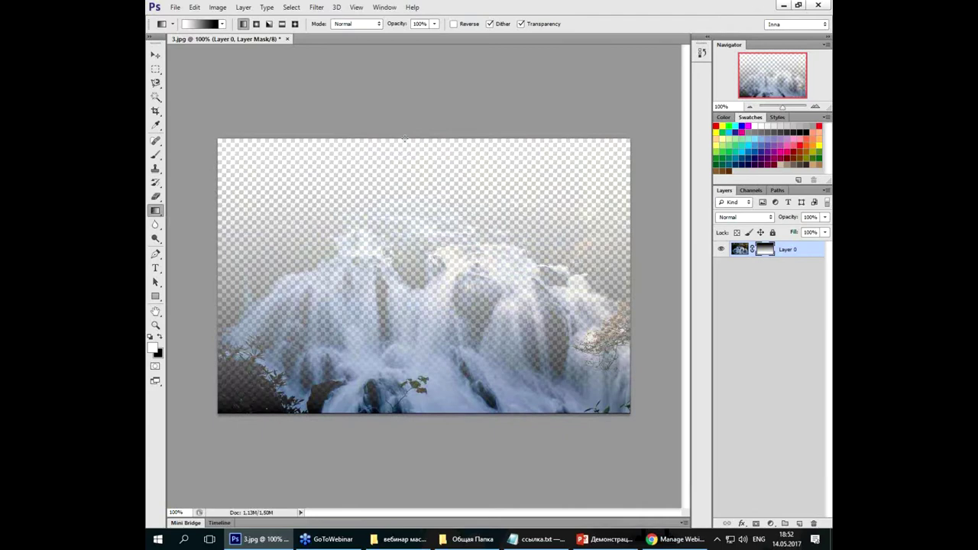
pyautogui.moveTo(304, 166); pyautogui.dragTo(598, 364)
pyautogui.moveTo(617, 178); pyautogui.dragTo(309, 364)
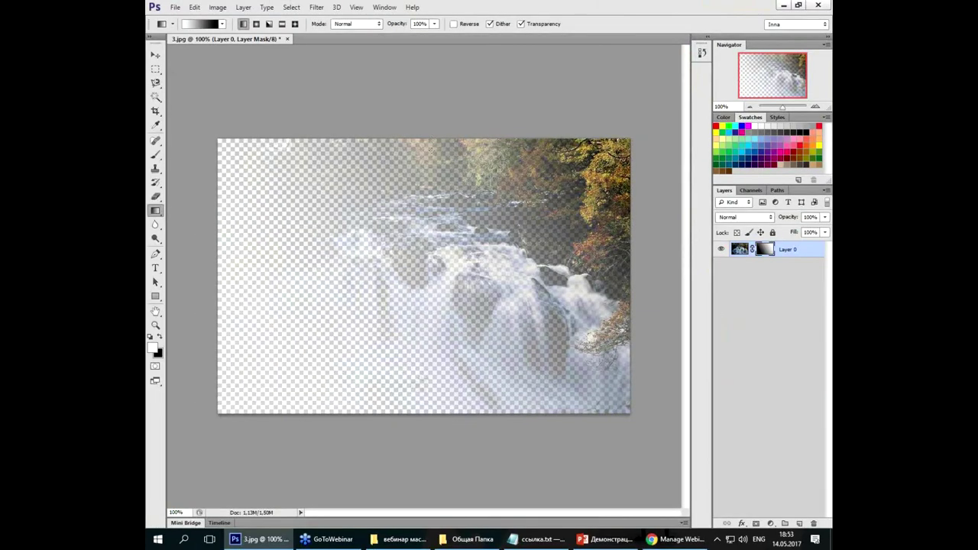
pyautogui.moveTo(431, 412); pyautogui.dragTo(432, 139)
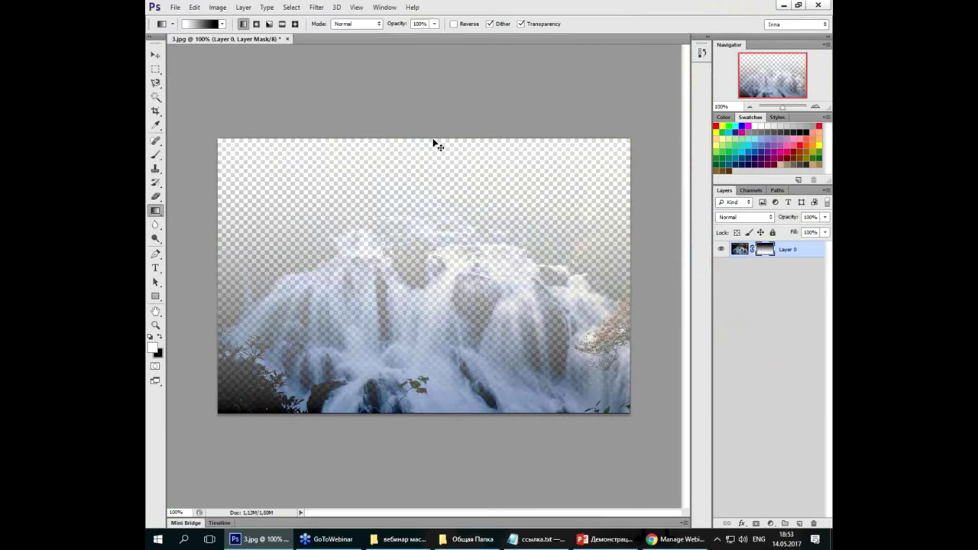
# Step: Open 4.jpg and tile it vertically beside the waterfall document
pyautogui.hotkey('ctrl', 'o')
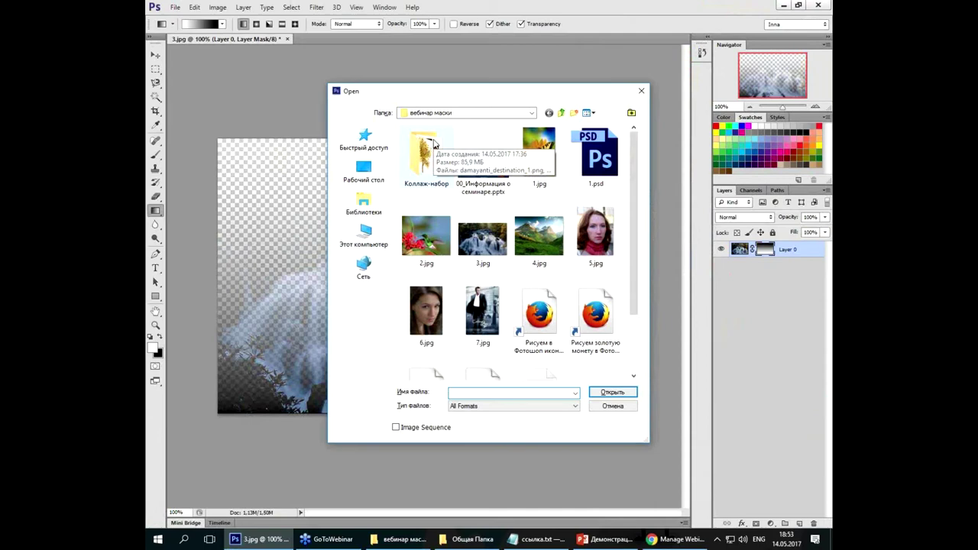
pyautogui.doubleClick(542, 238)
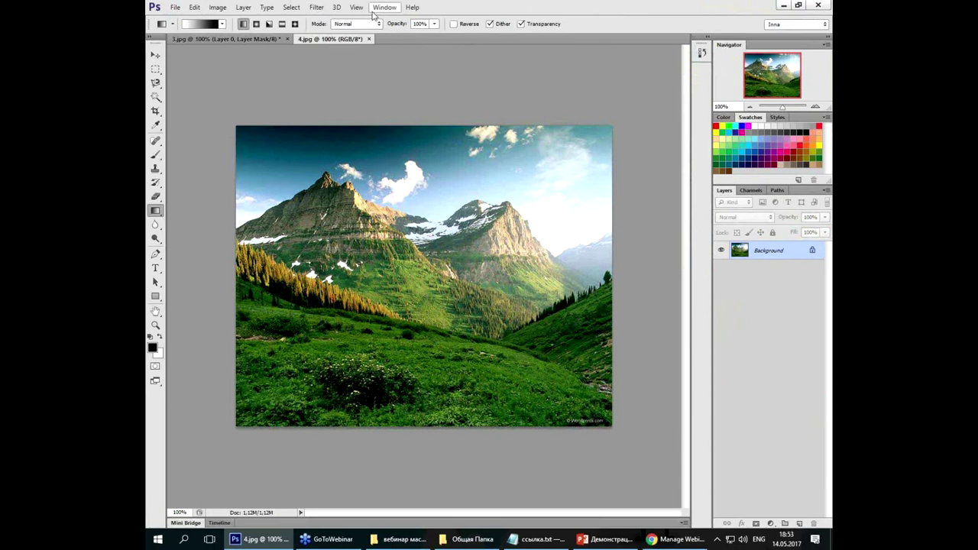
pyautogui.click(380, 8)
pyautogui.moveTo(391, 19)
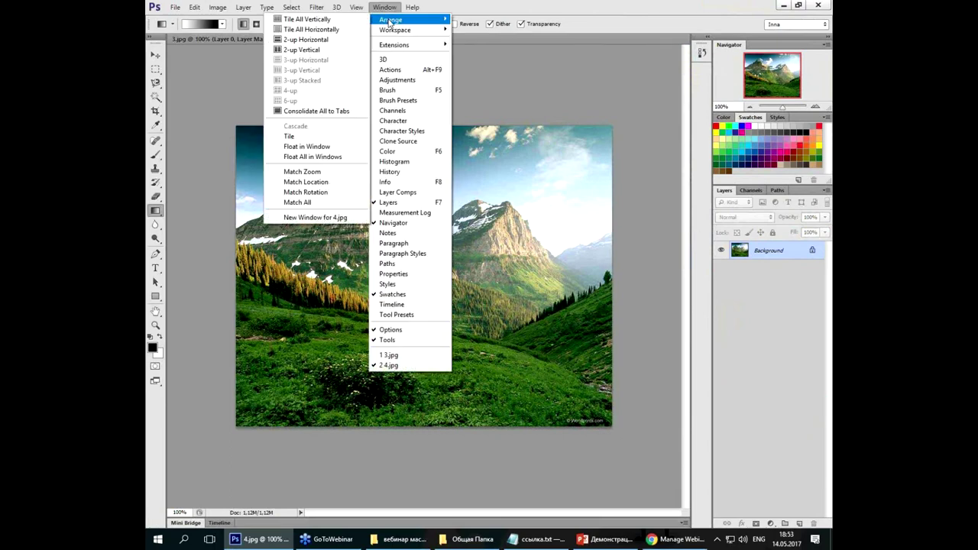
pyautogui.click(319, 19)
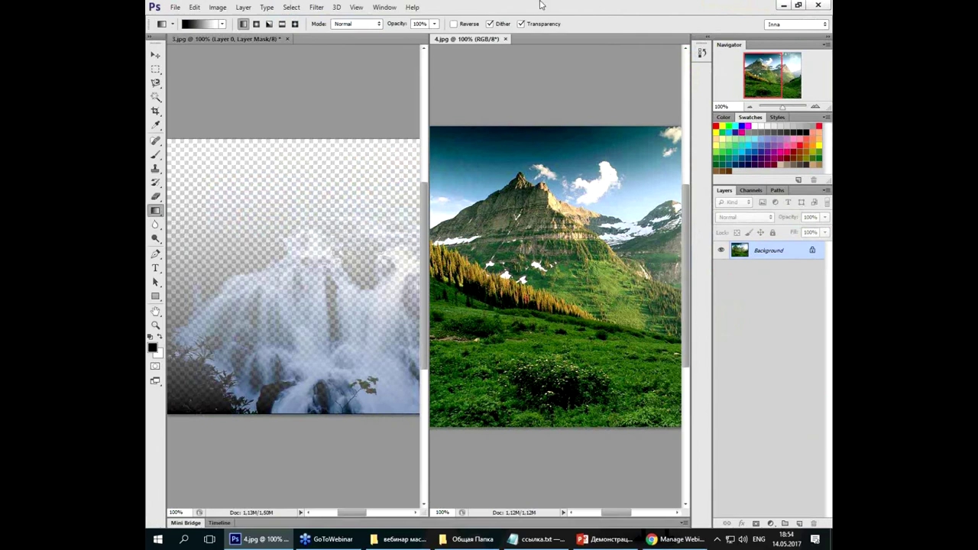
pyautogui.click(395, 8)
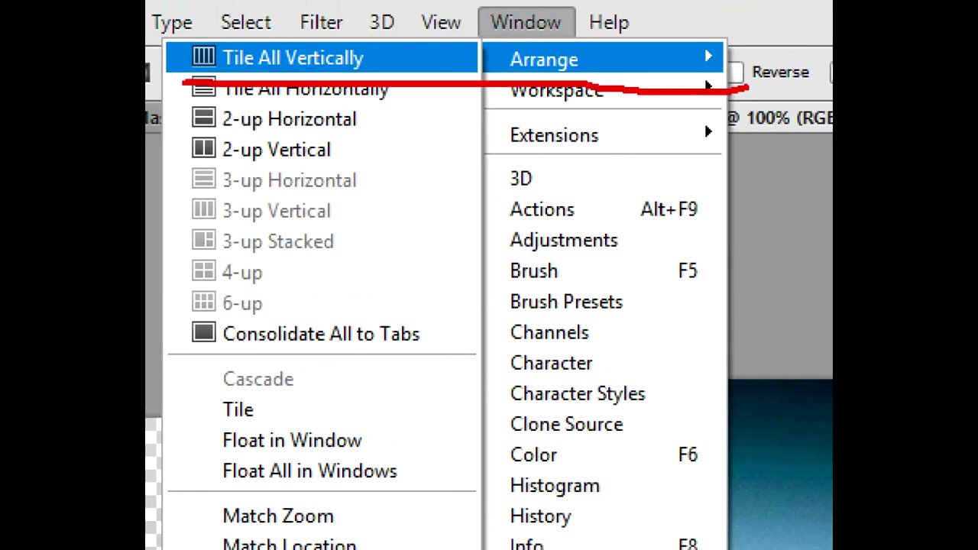
pyautogui.click(294, 58)
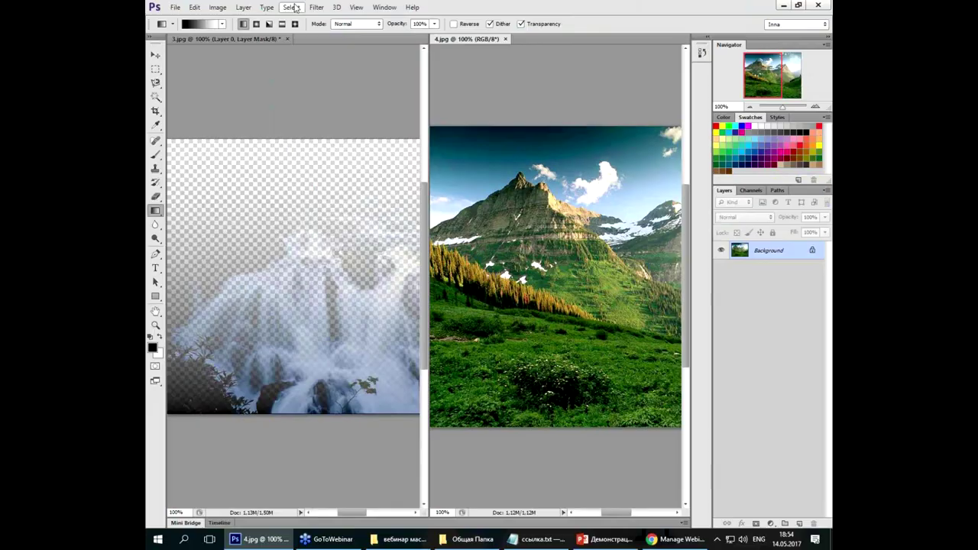
# Step: Select the Move tool with the waterfall document active, ready to drag into 4.jpg
pyautogui.click(155, 55)
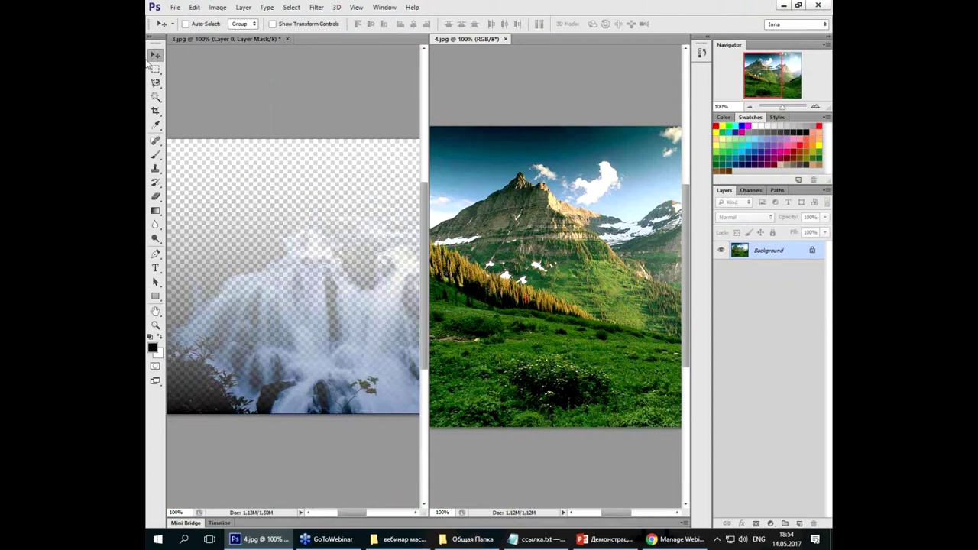
pyautogui.click(378, 326)
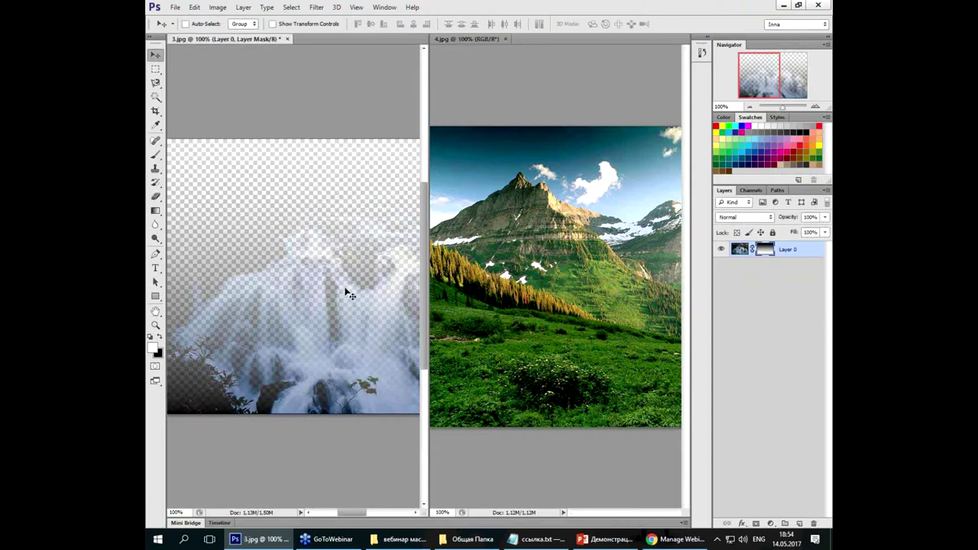
pyautogui.moveTo(312, 232); pyautogui.dragTo(384, 196)
pyautogui.moveTo(314, 324); pyautogui.dragTo(528, 341)
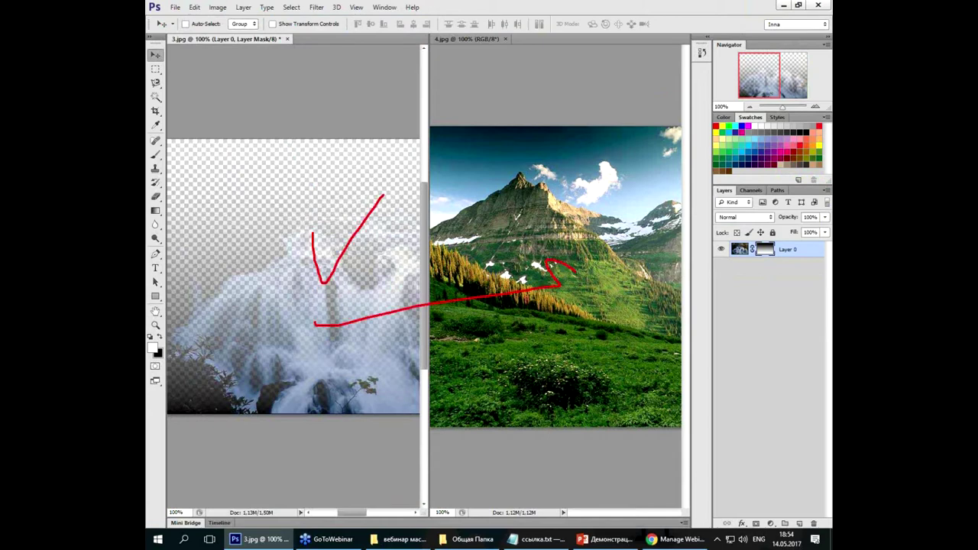
pyautogui.press('Escape')
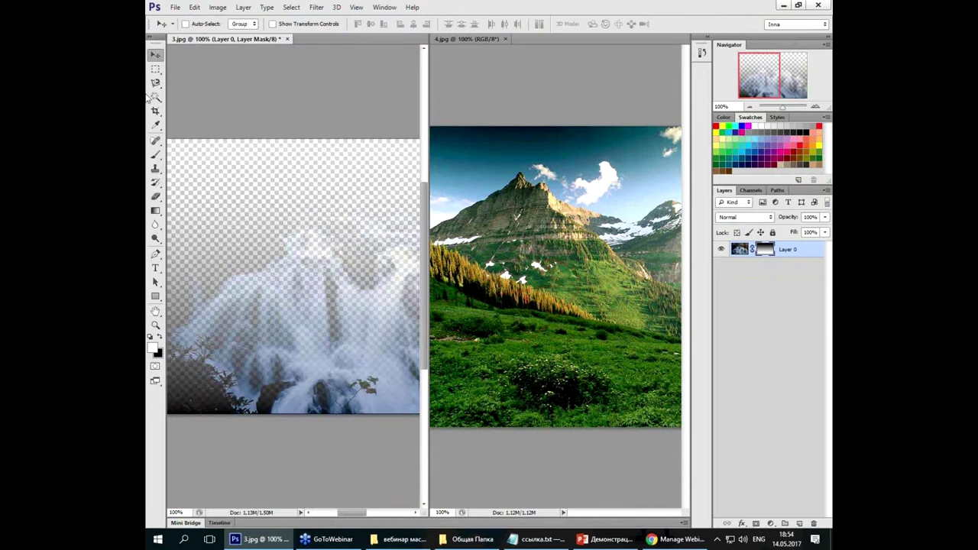
# Step: Drag Layer 0 into 4.jpg, then close 3.jpg without saving
pyautogui.moveTo(312, 298); pyautogui.dragTo(535, 357)
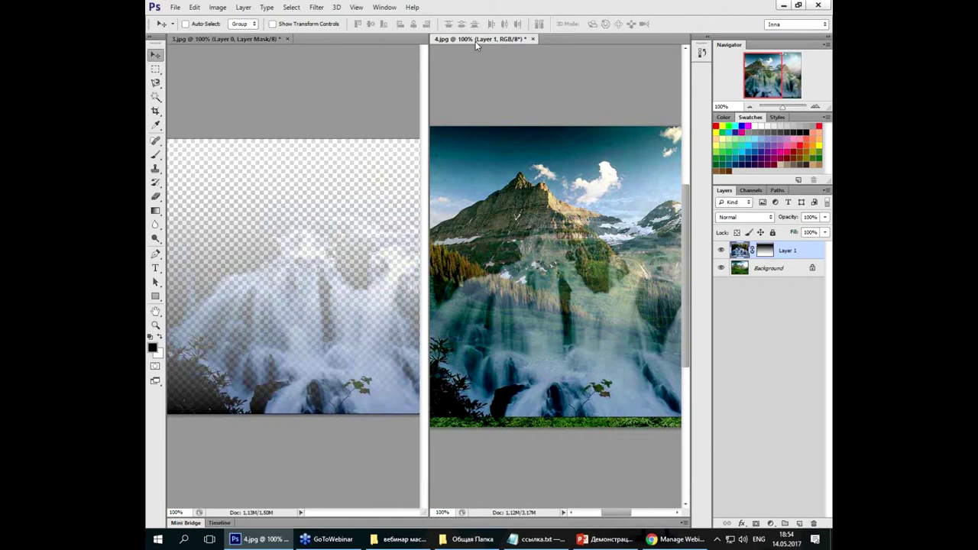
pyautogui.click(289, 38)
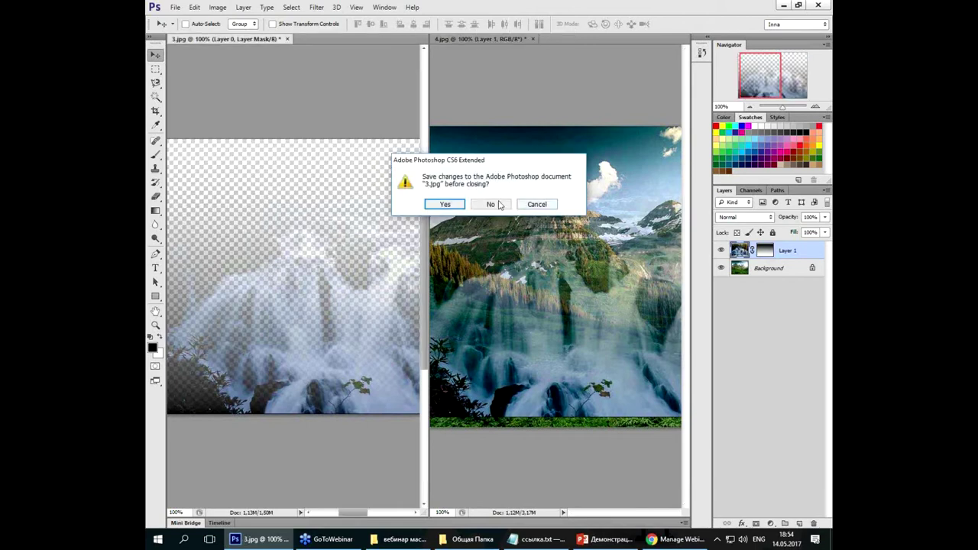
pyautogui.click(497, 204)
pyautogui.moveTo(526, 367)
pyautogui.mouseDown()
pyautogui.moveTo(525, 350)
pyautogui.moveTo(532, 362)
pyautogui.mouseUp()
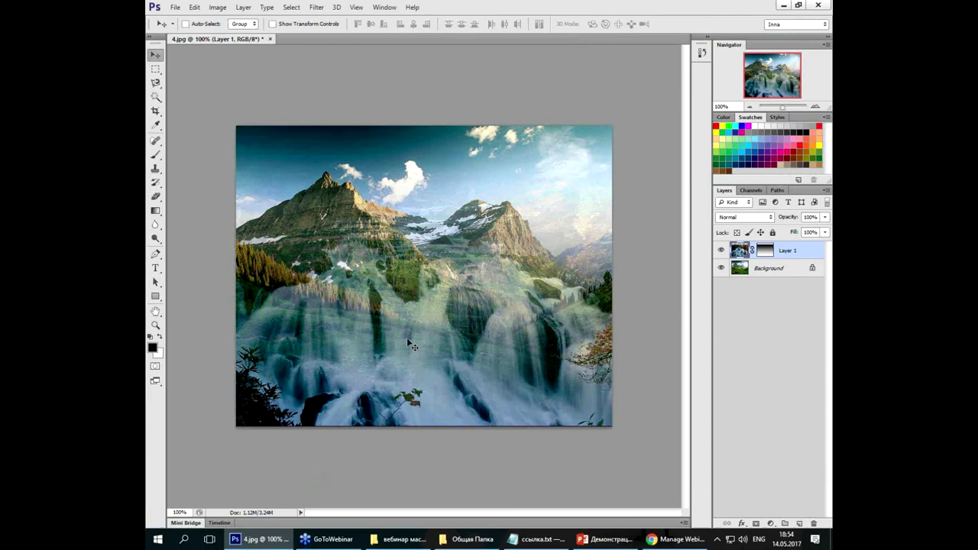
# Step: Nudge the waterfall layer into place over the mountains and start Free Transform
pyautogui.moveTo(430, 342); pyautogui.dragTo(433, 345)
pyautogui.hotkey('ctrl', 't')
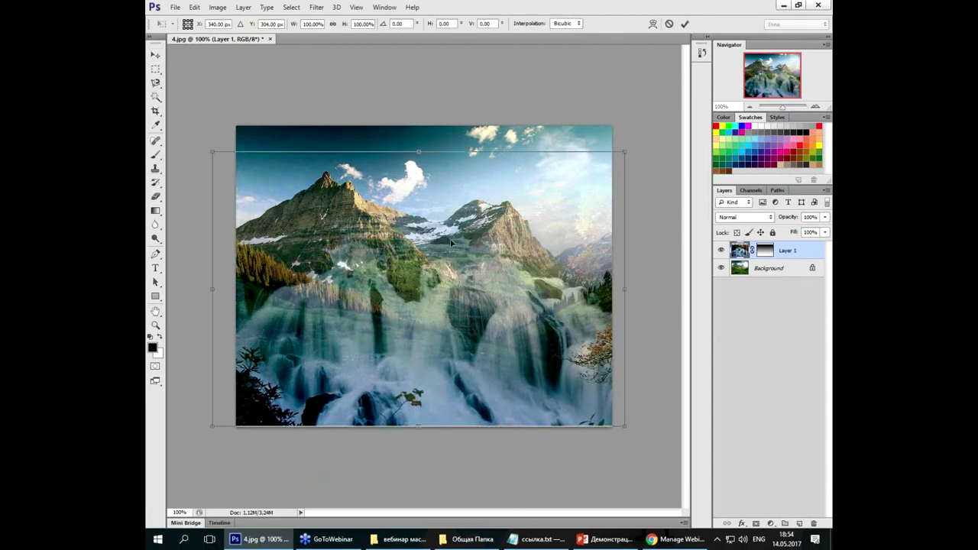
# Step: Shorten the waterfall layer from the top and narrow both sides, then apply
pyautogui.moveTo(419, 151); pyautogui.dragTo(428, 274)
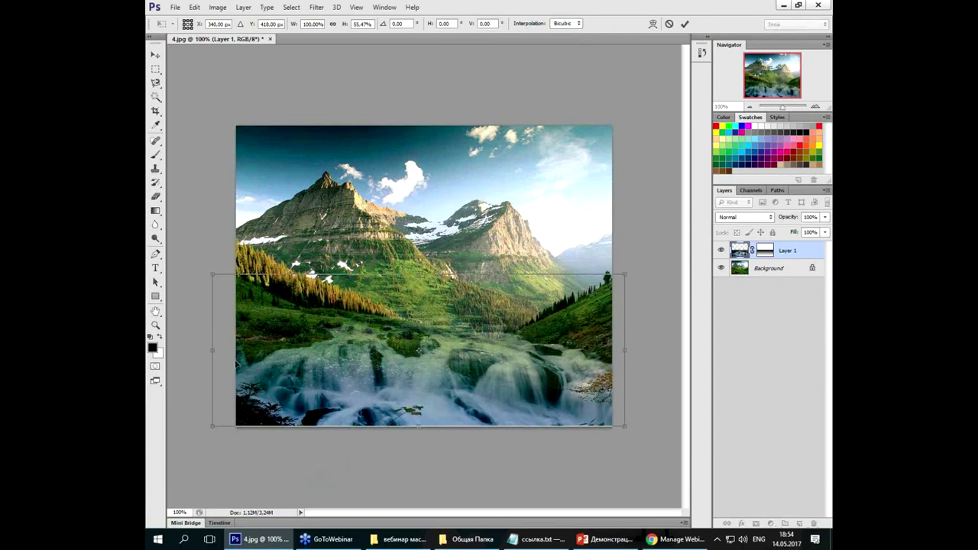
pyautogui.moveTo(213, 351); pyautogui.dragTo(236, 352)
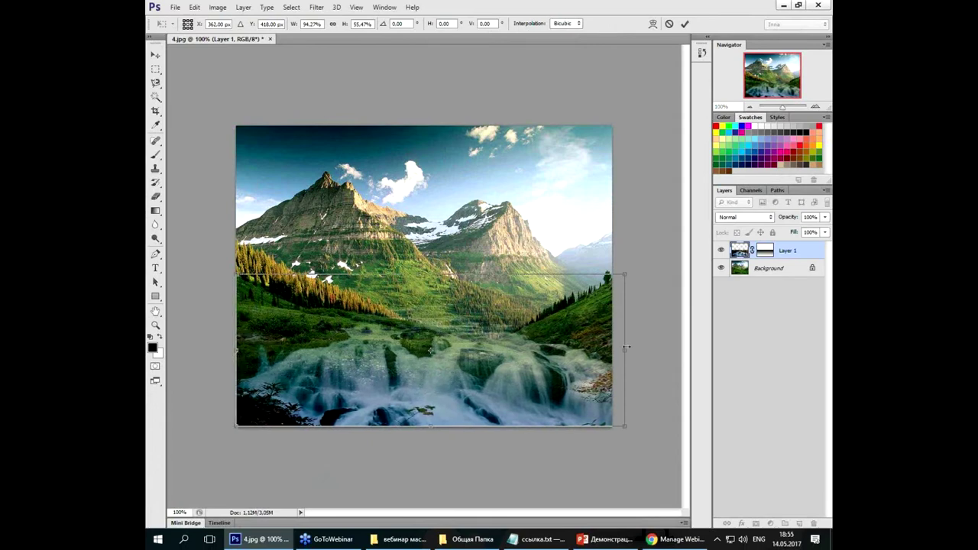
pyautogui.moveTo(625, 350); pyautogui.dragTo(614, 349)
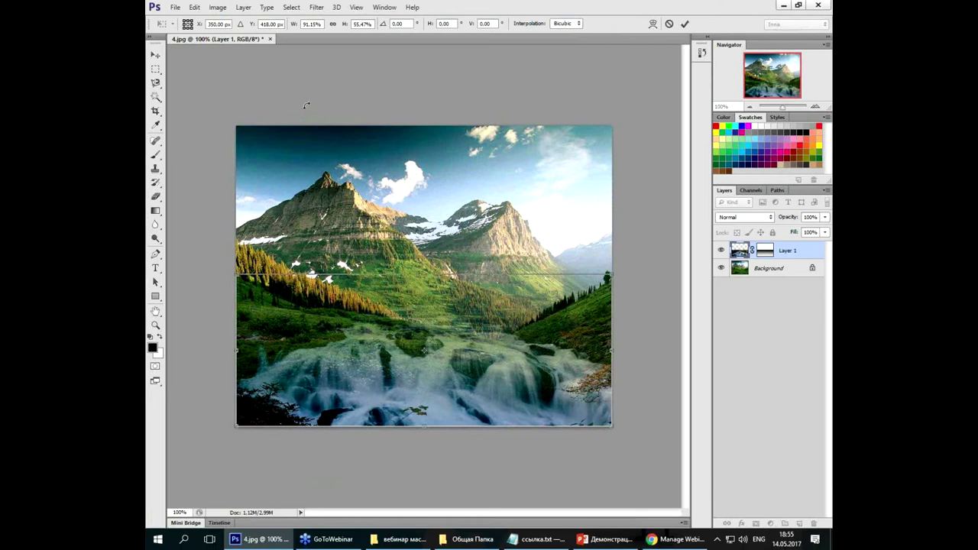
pyautogui.press('Return')
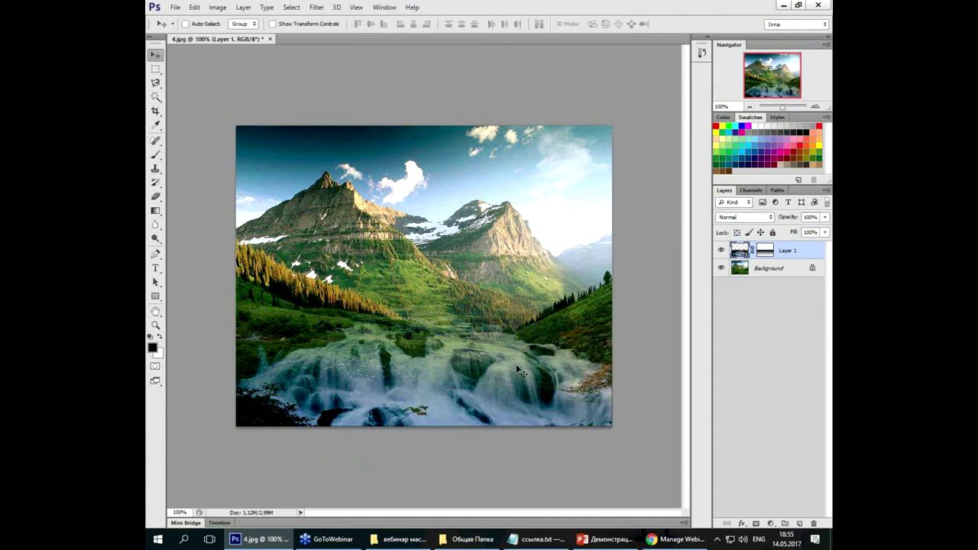
# Step: Raise the waterfall layer's top edge to about 123% height and apply
pyautogui.scroll(5, 516, 364)
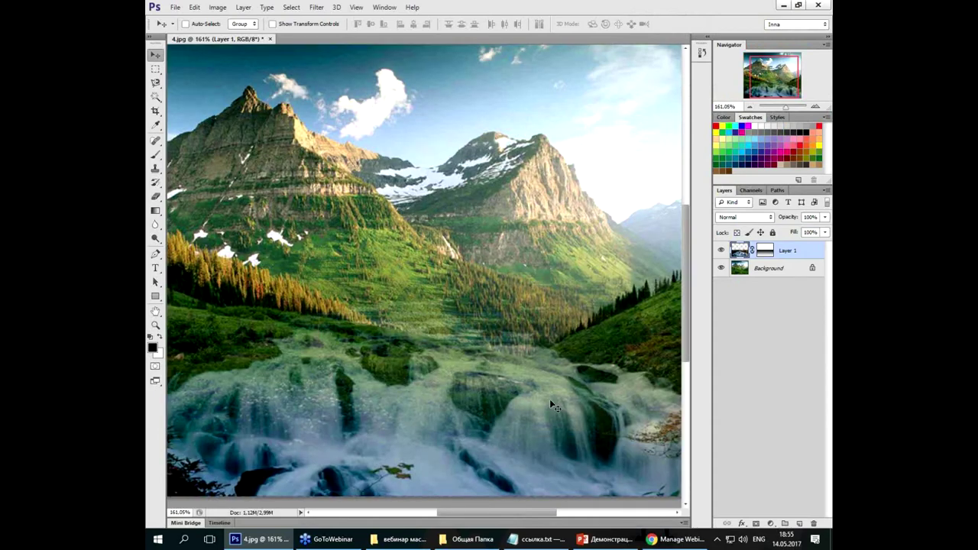
pyautogui.scroll(-1, 504, 401)
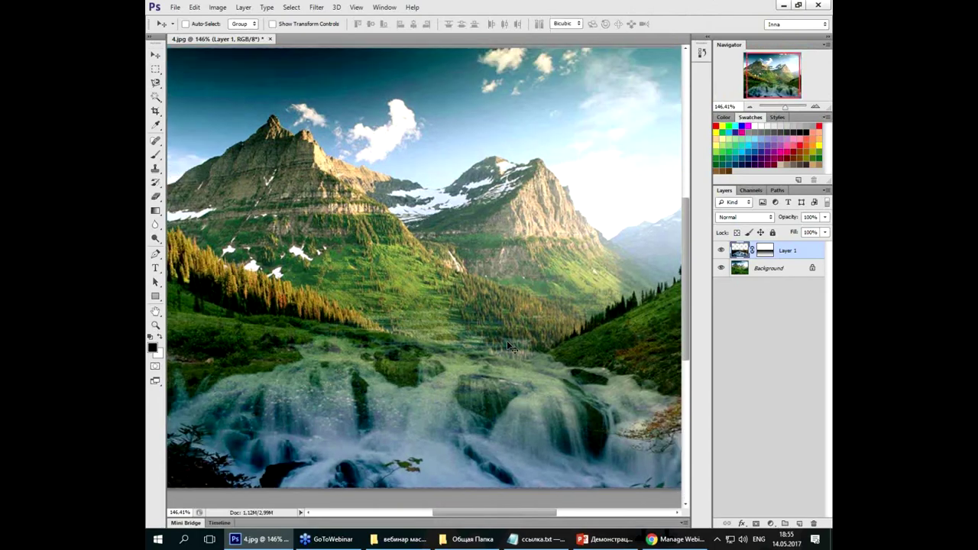
pyautogui.hotkey('ctrl', 't')
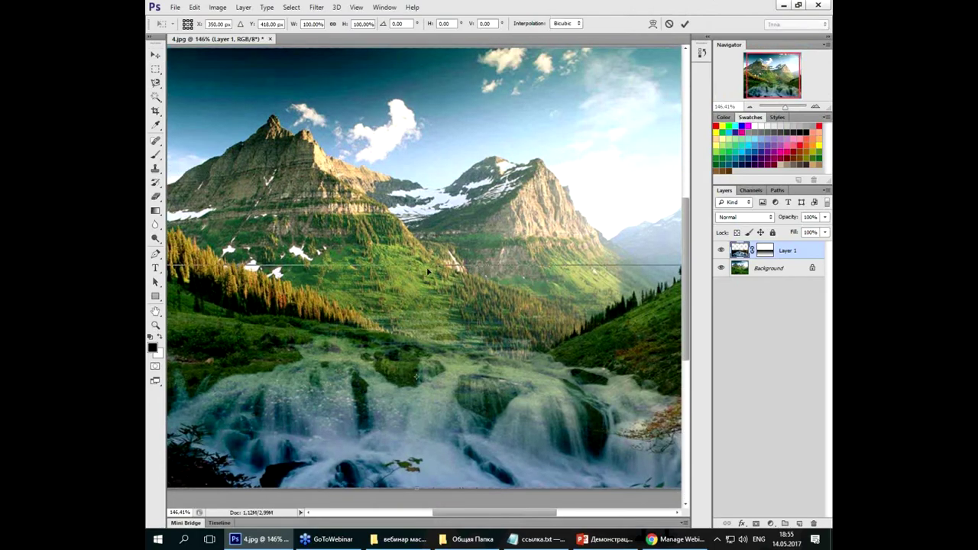
pyautogui.moveTo(420, 265)
pyautogui.mouseDown()
pyautogui.moveTo(421, 215)
pyautogui.moveTo(421, 234)
pyautogui.mouseUp()
pyautogui.press('Return')
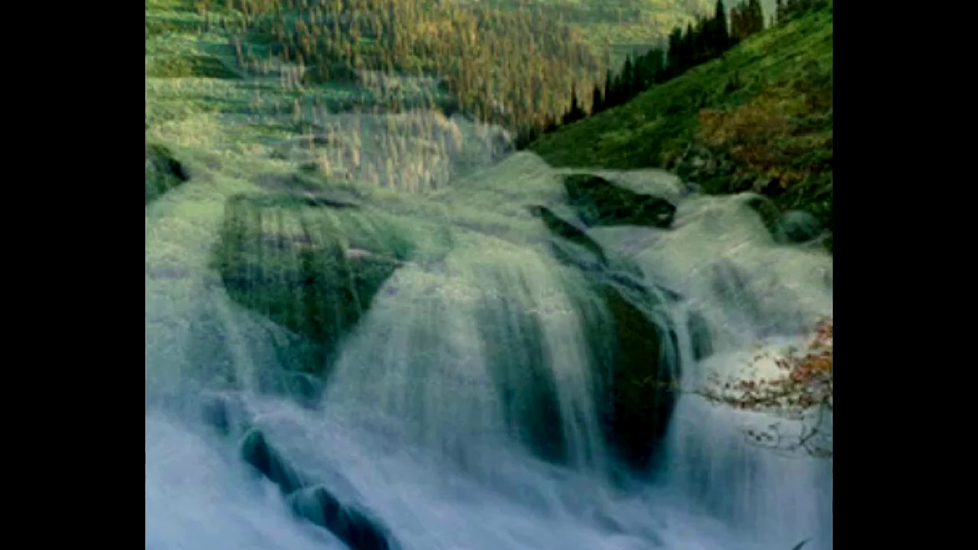
pyautogui.moveTo(282, 214); pyautogui.dragTo(384, 351)
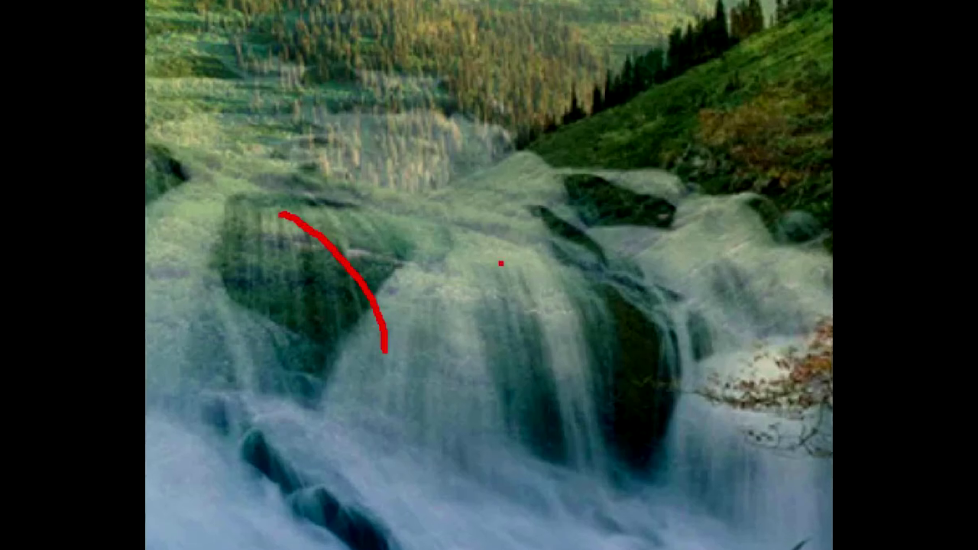
pyautogui.moveTo(502, 260); pyautogui.dragTo(606, 456)
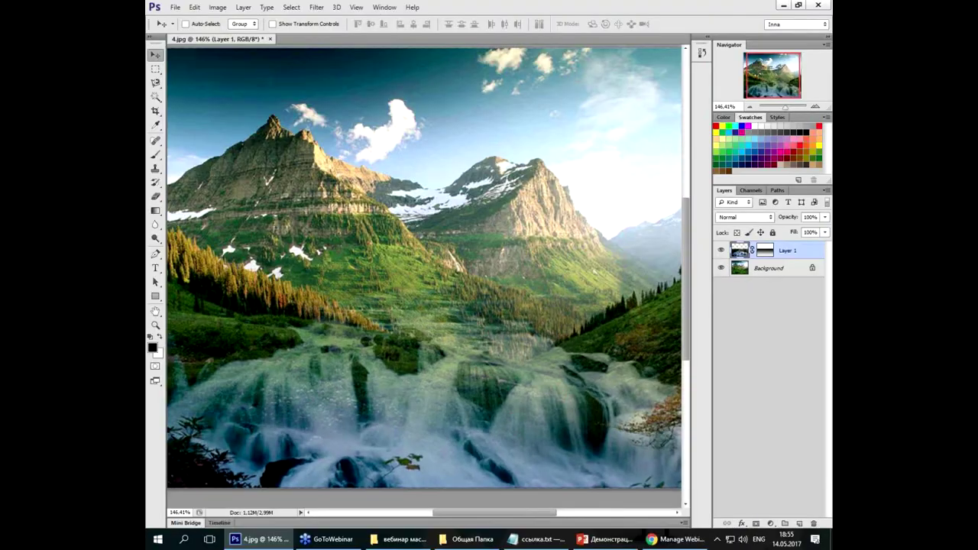
pyautogui.click(765, 252)
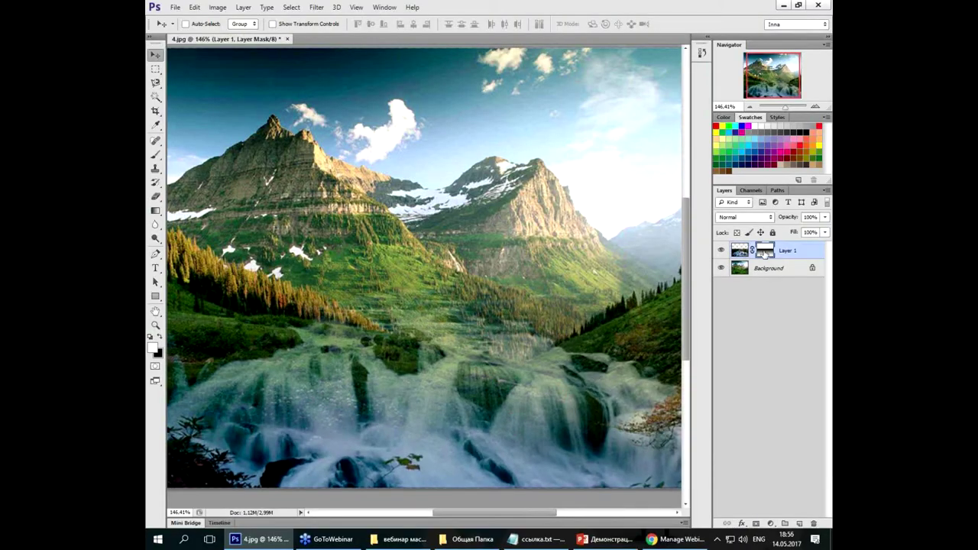
pyautogui.click(156, 155)
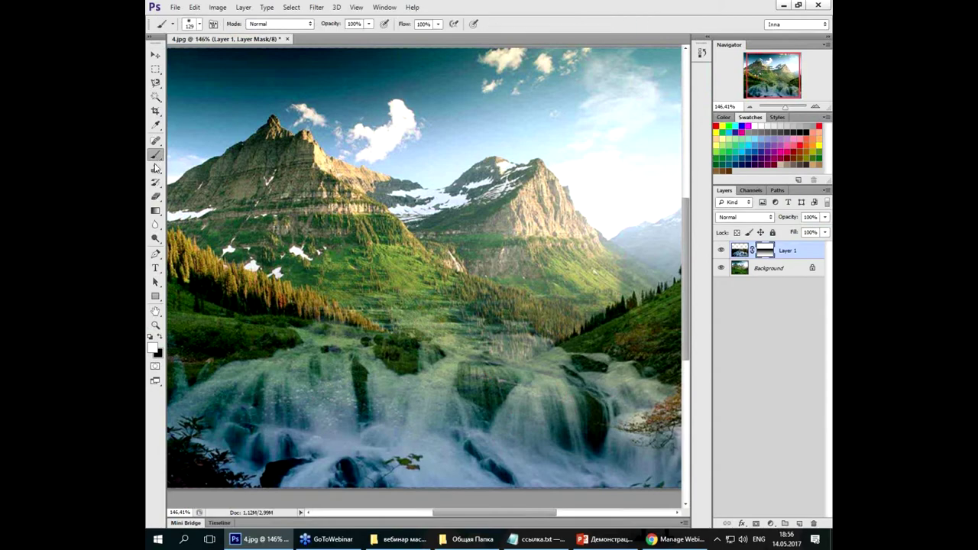
pyautogui.hotkey('ctrl', '1')
pyautogui.moveTo(411, 390); pyautogui.dragTo(499, 405)
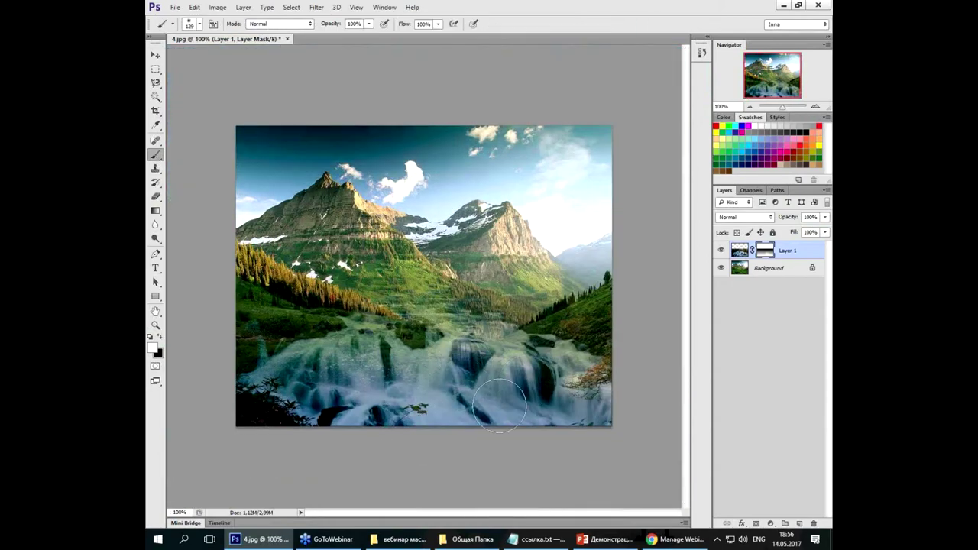
pyautogui.moveTo(500, 405)
pyautogui.mouseDown()
pyautogui.moveTo(273, 393)
pyautogui.moveTo(528, 419)
pyautogui.mouseUp()
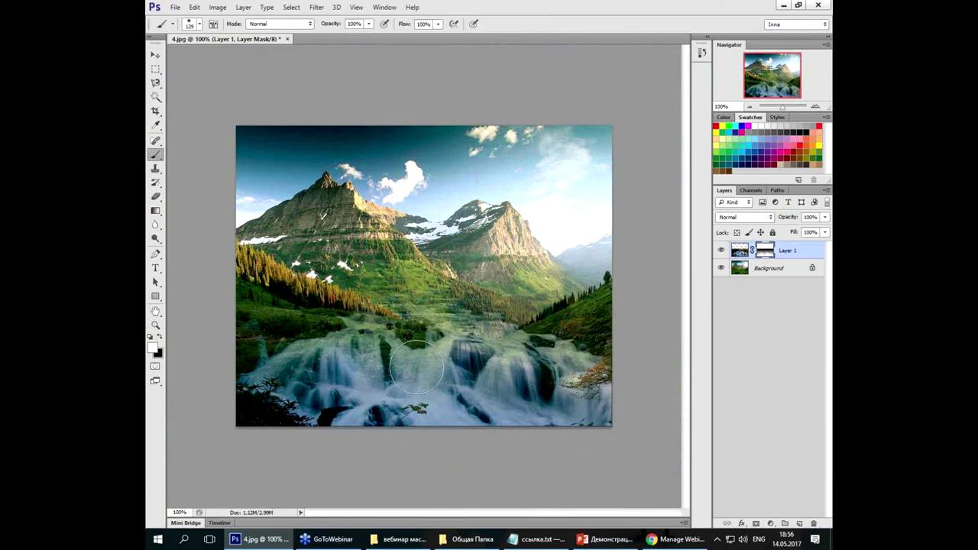
pyautogui.scroll(1, 363, 399)
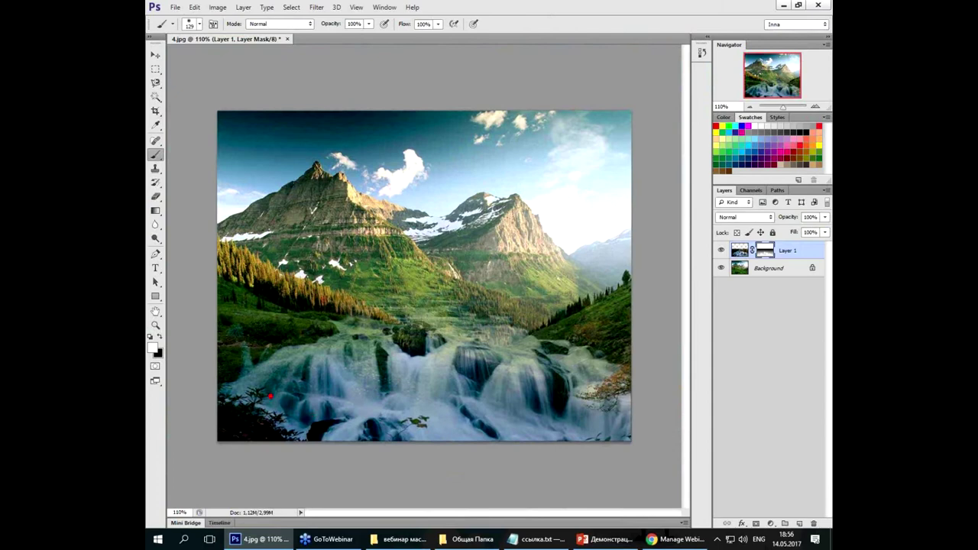
pyautogui.moveTo(203, 366); pyautogui.dragTo(699, 451)
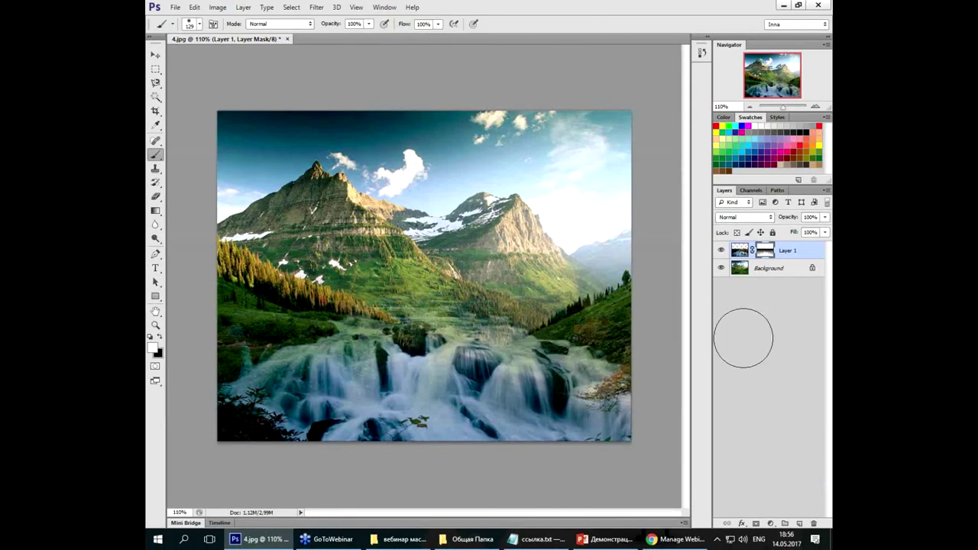
# Step: Set the brush Flow to 10% in the options bar
pyautogui.doubleClick(428, 24)
pyautogui.write('10')
pyautogui.press('Return')
# Step: Close 4.jpg and discard its unsaved changes
pyautogui.click(287, 39)
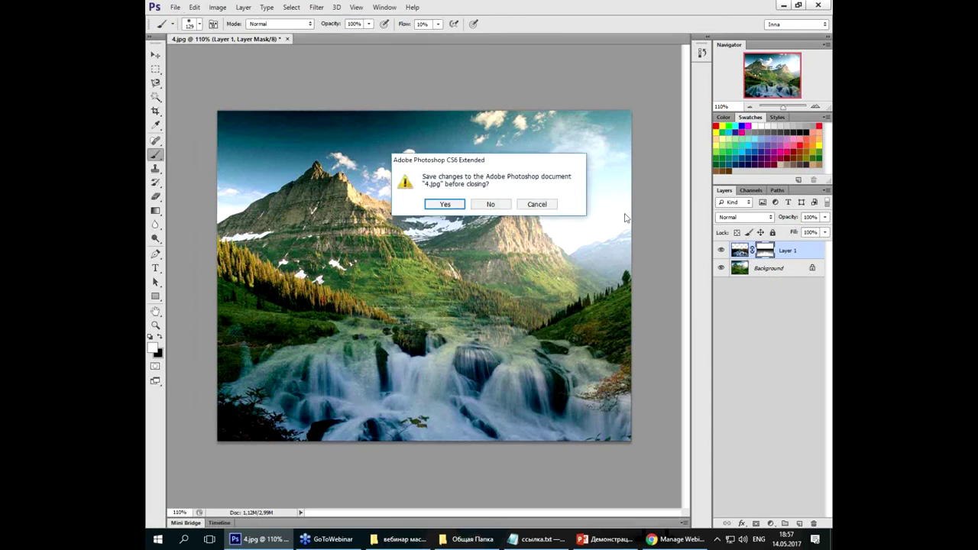
pyautogui.click(491, 204)
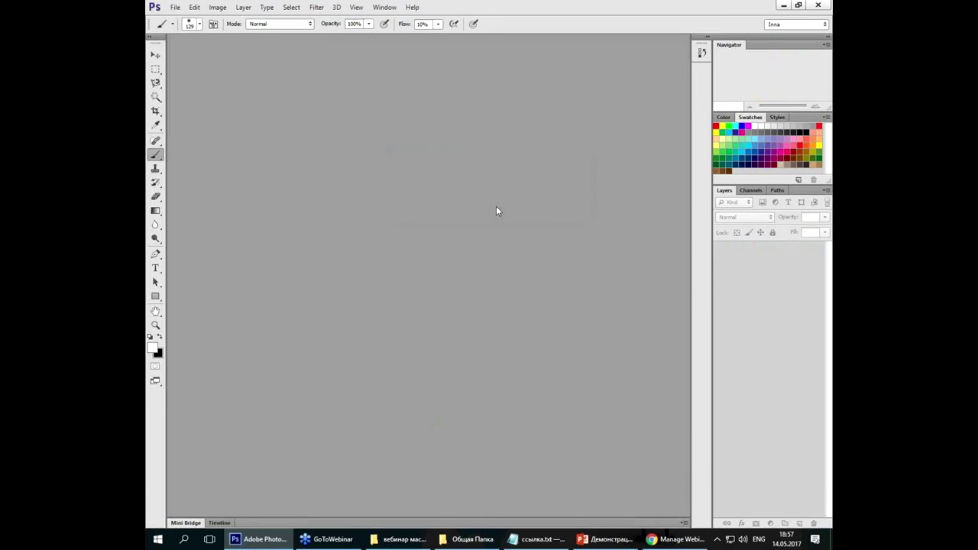
pyautogui.doubleClick(496, 207)
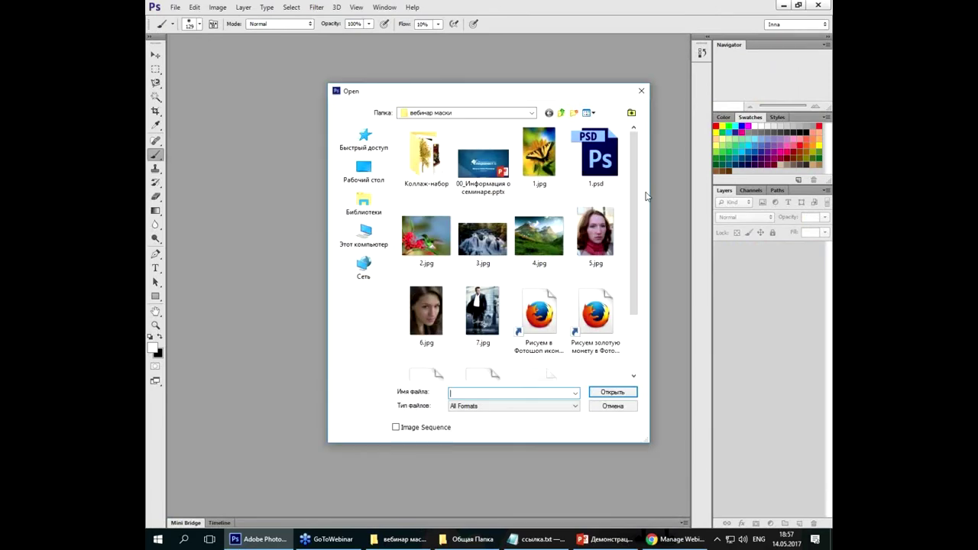
pyautogui.click(375, 171)
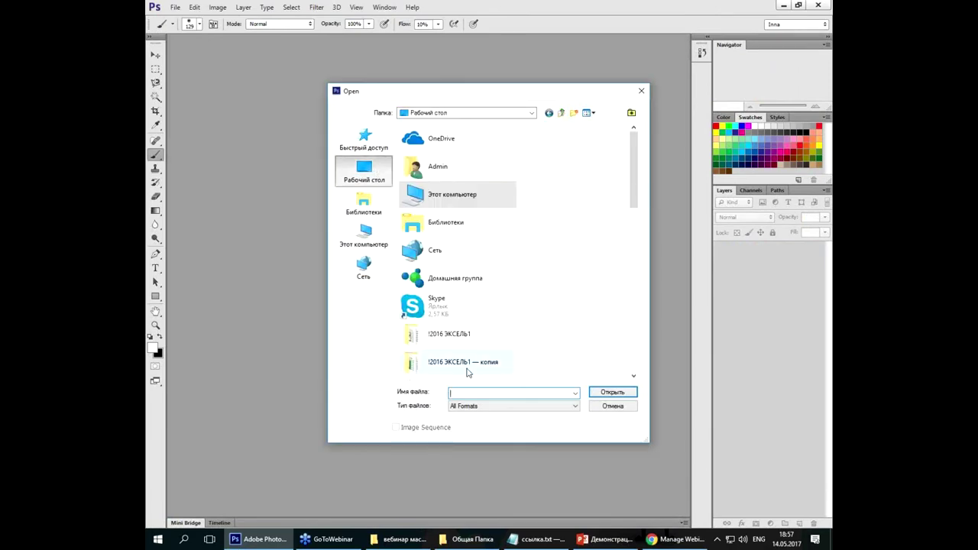
pyautogui.scroll(-5, 471, 358)
pyautogui.scroll(3, 466, 321)
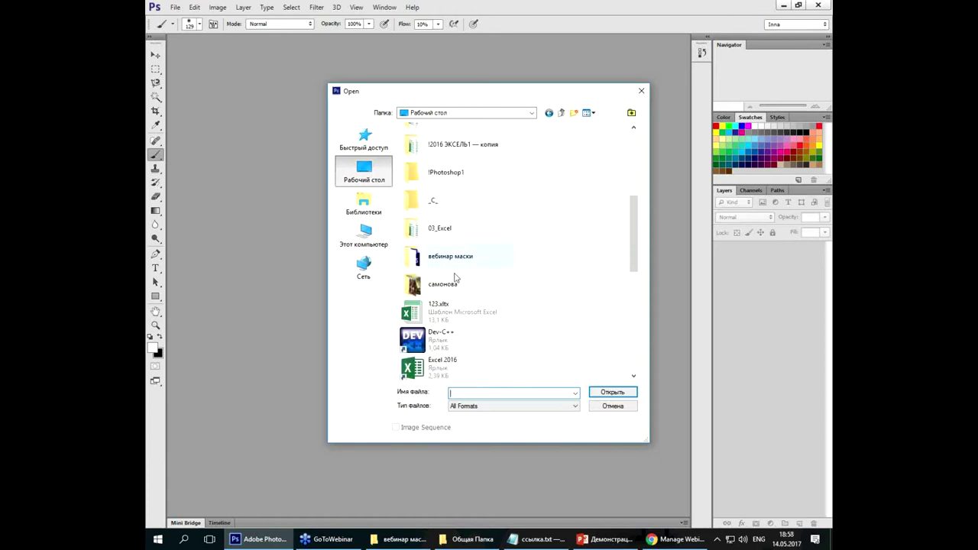
pyautogui.doubleClick(458, 180)
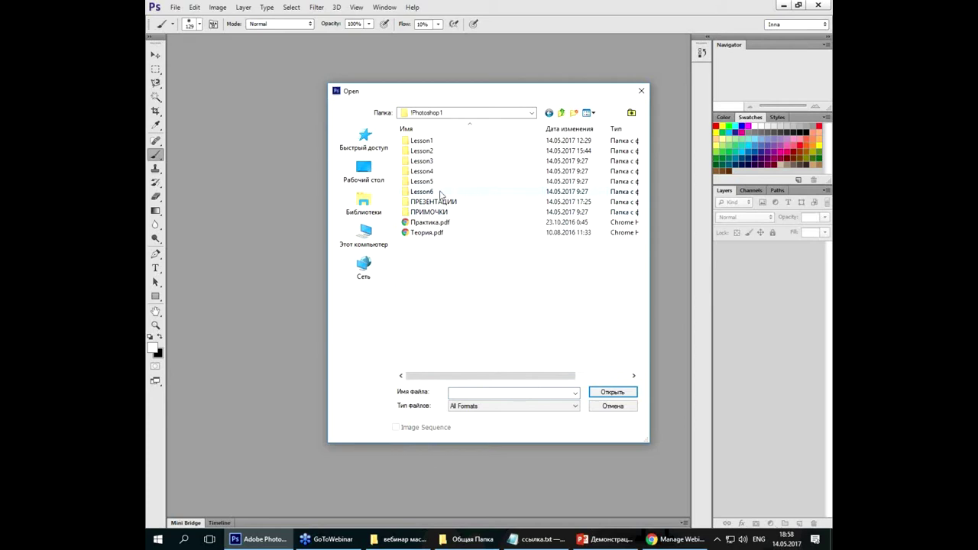
pyautogui.doubleClick(439, 192)
pyautogui.scroll(-1, 498, 235)
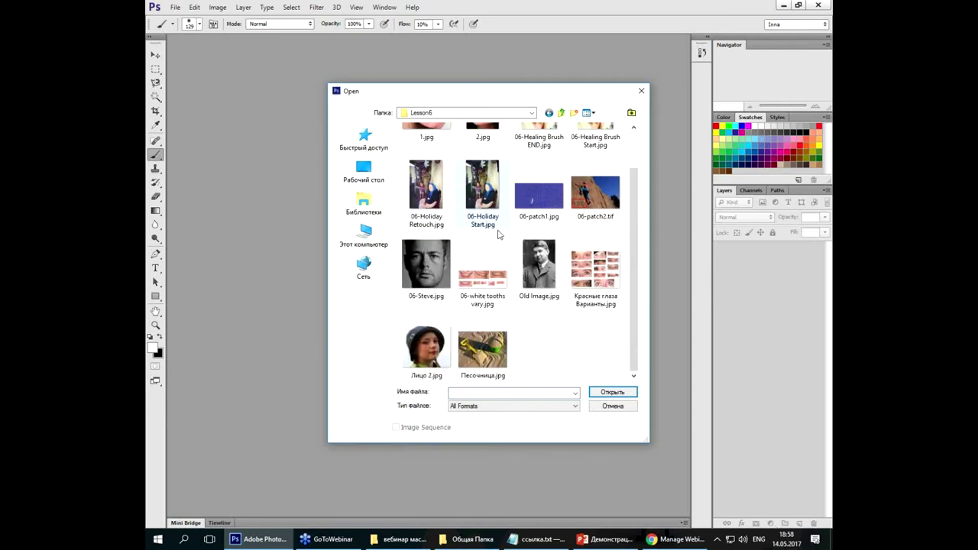
pyautogui.click(561, 113)
pyautogui.doubleClick(439, 213)
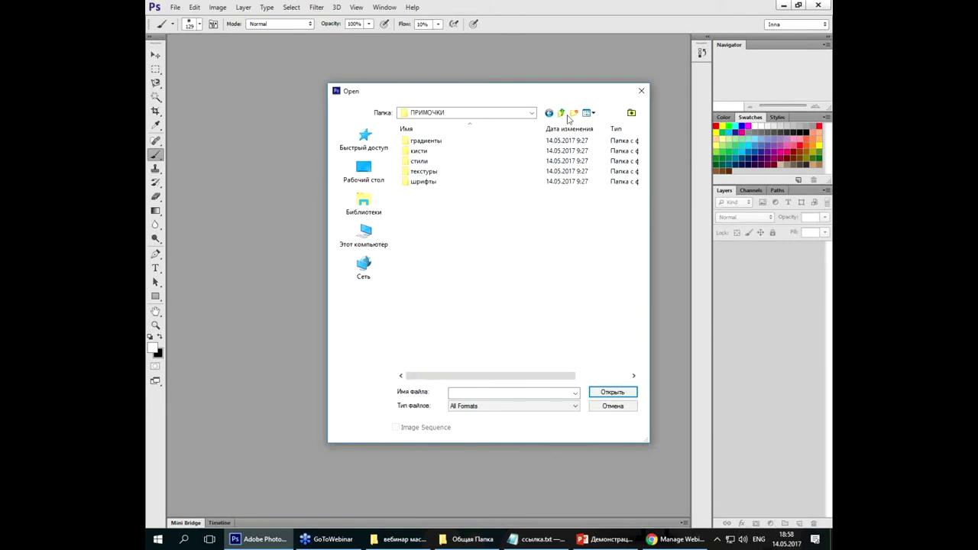
pyautogui.click(561, 113)
pyautogui.doubleClick(443, 213)
pyautogui.click(561, 114)
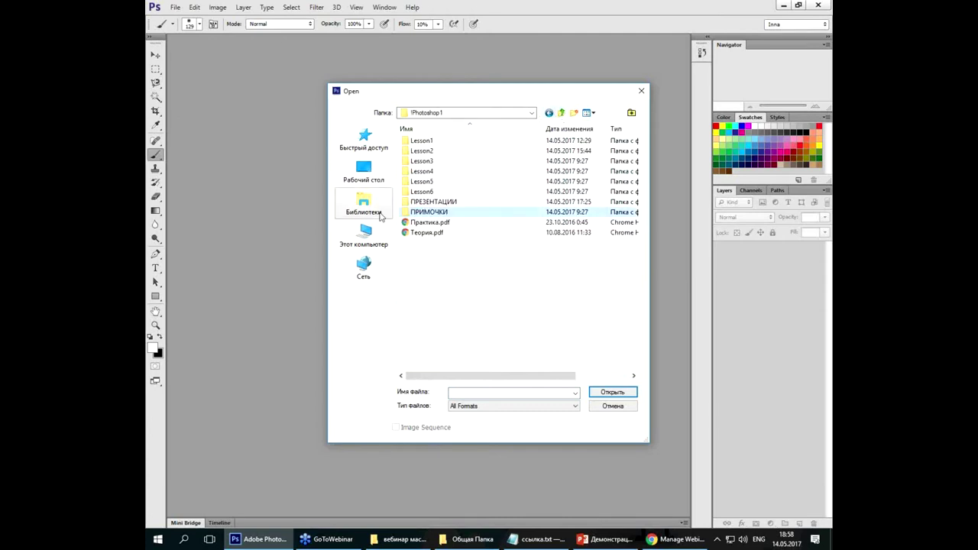
pyautogui.doubleClick(425, 196)
pyautogui.scroll(-1, 507, 250)
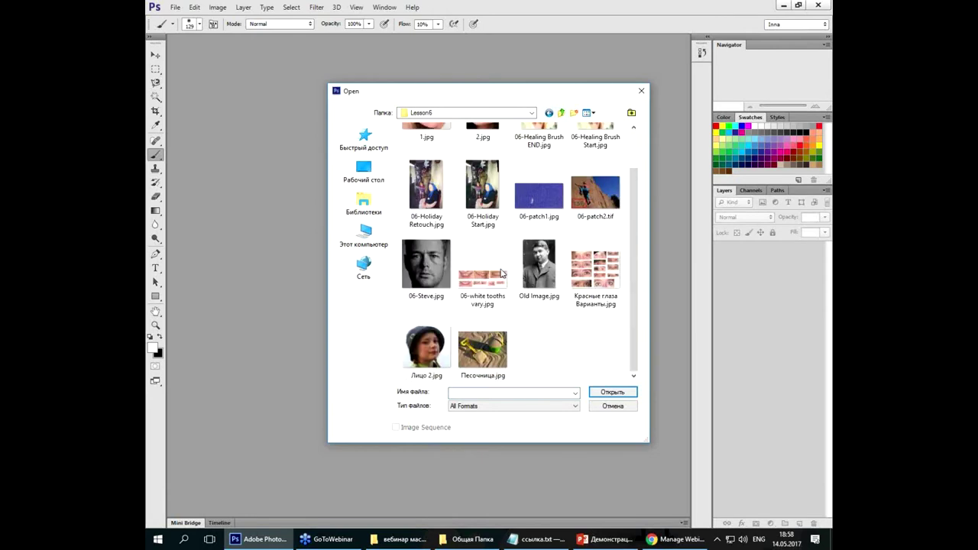
pyautogui.click(559, 113)
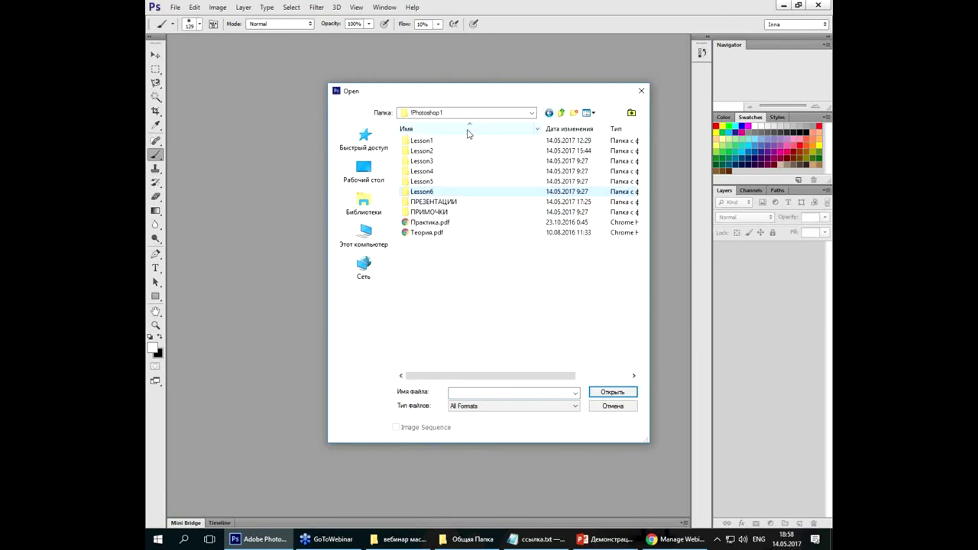
pyautogui.doubleClick(425, 187)
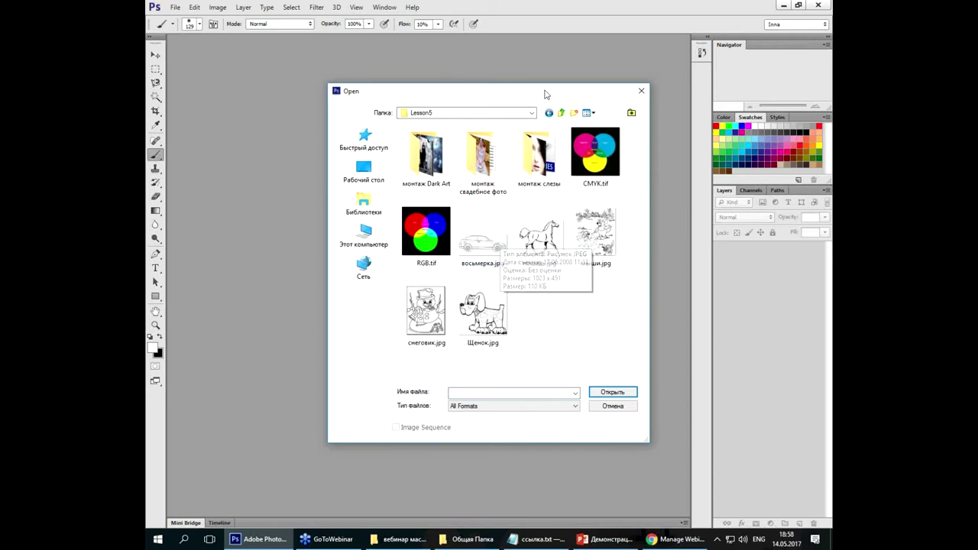
pyautogui.click(562, 113)
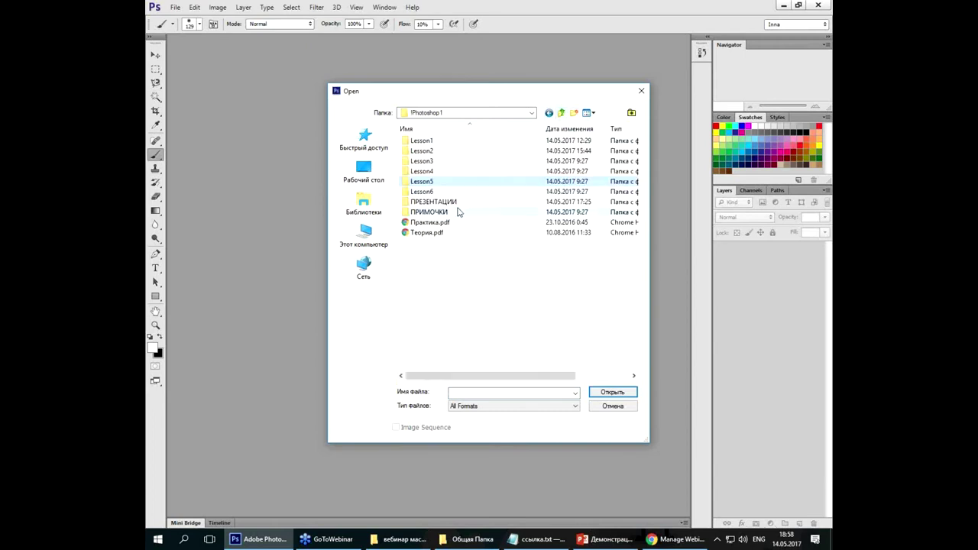
pyautogui.click(527, 310)
pyautogui.click(604, 408)
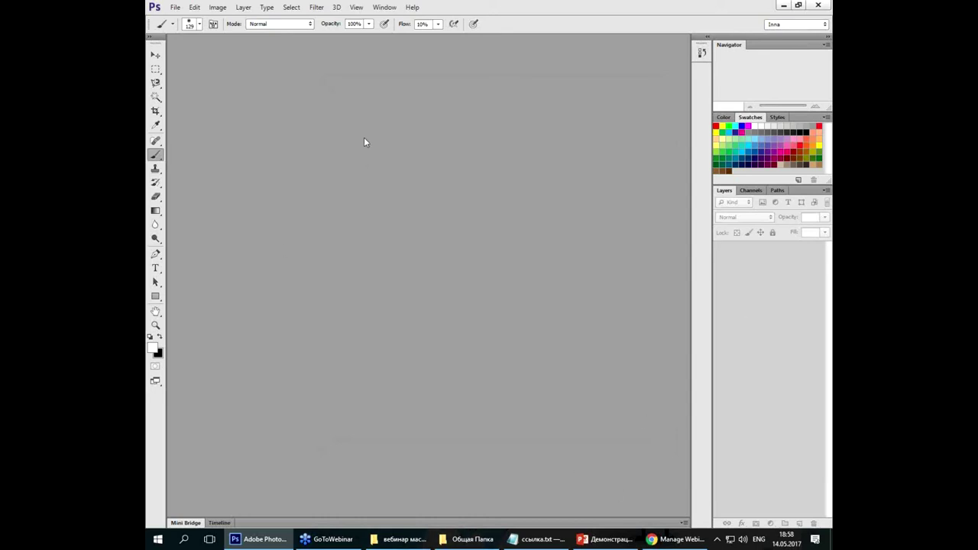
pyautogui.click(176, 7)
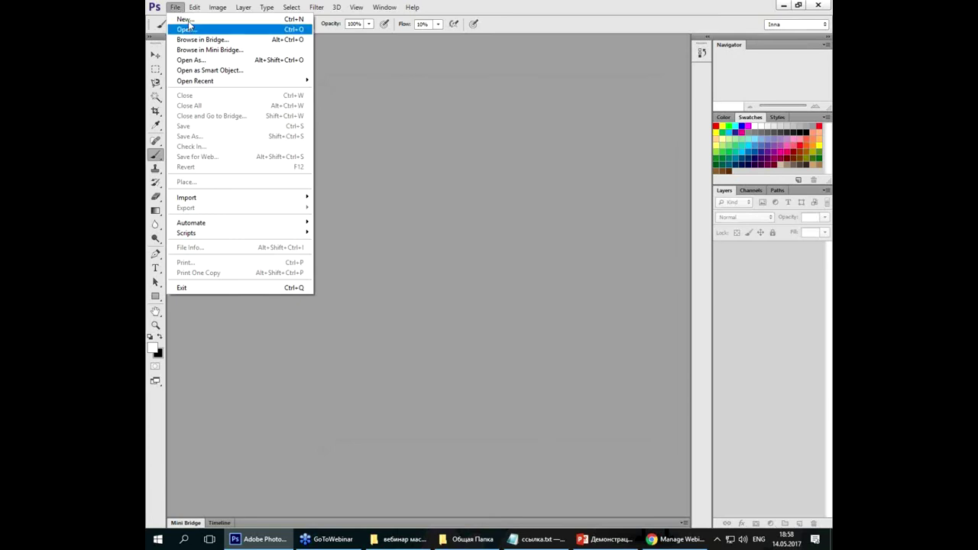
# Step: Bring up File > New with default settings, then switch to the PowerPoint slide show
pyautogui.click(185, 20)
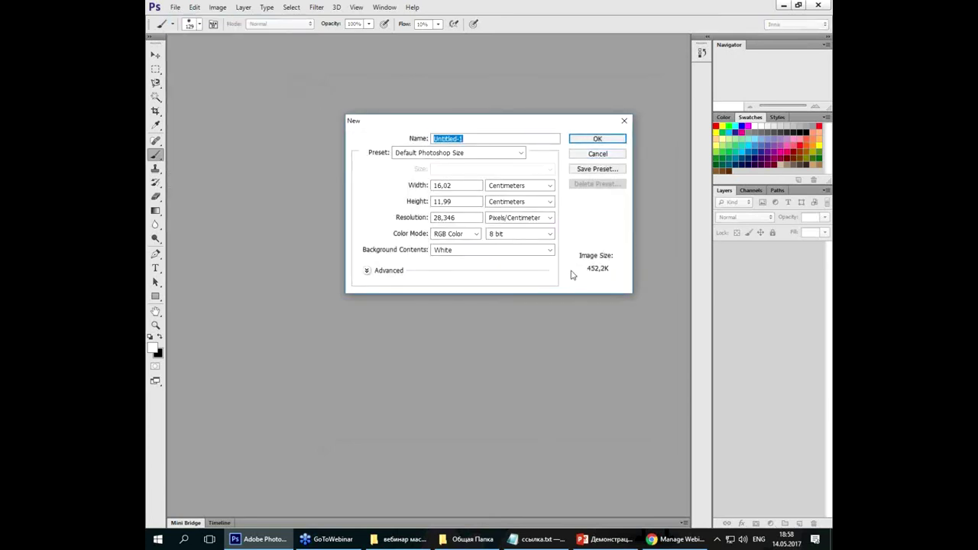
pyautogui.click(605, 539)
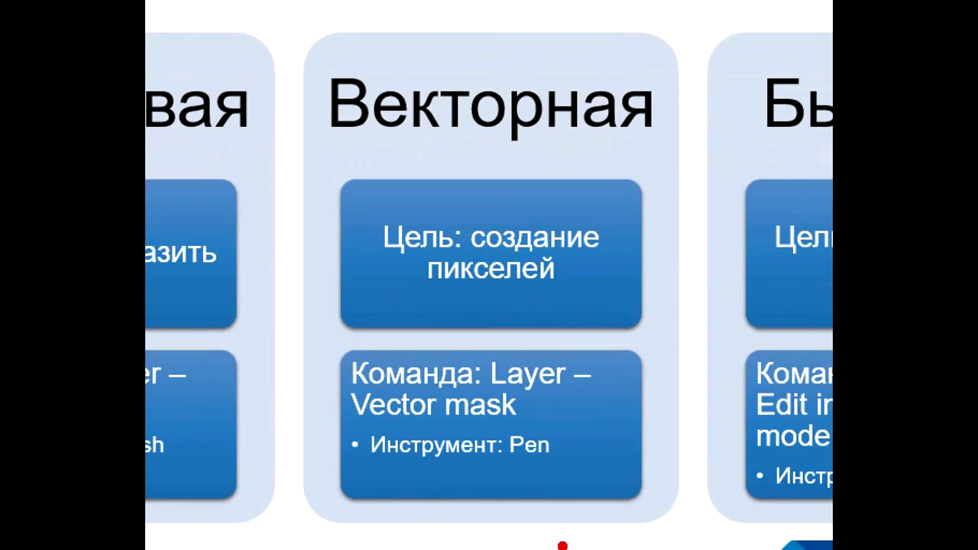
# Step: Mark the goal, Pen tool and Vector mask points in red on the slide, then return to Photoshop
pyautogui.moveTo(570, 328); pyautogui.dragTo(600, 311)
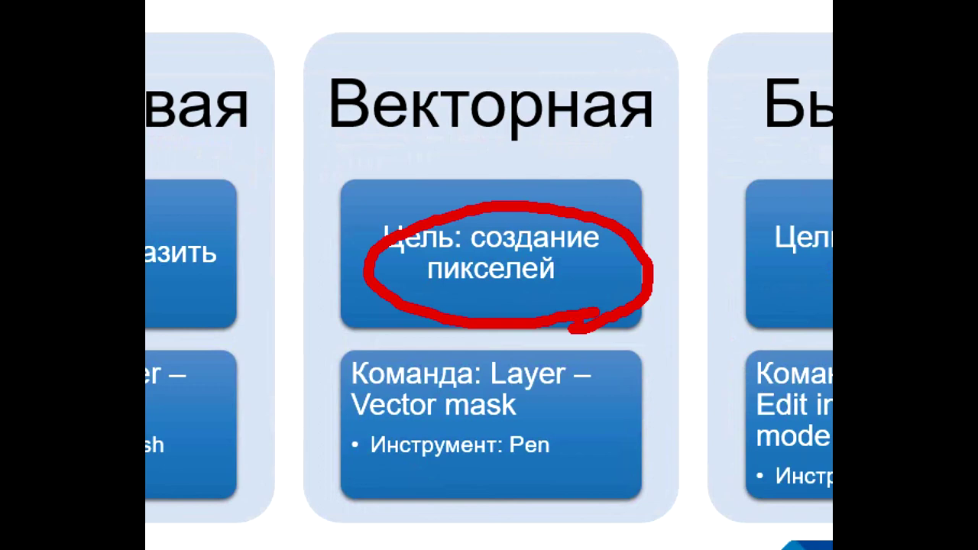
pyautogui.moveTo(482, 482); pyautogui.dragTo(619, 475)
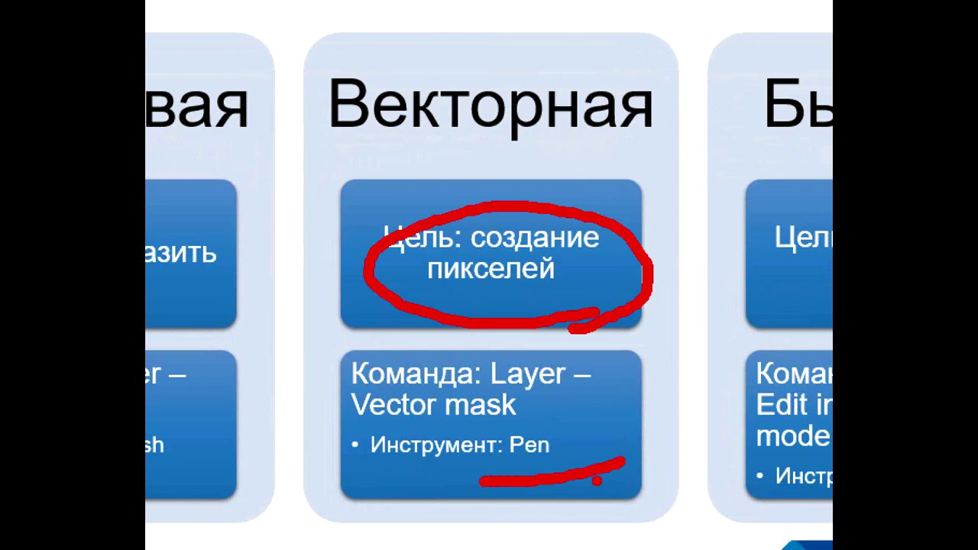
pyautogui.moveTo(526, 420); pyautogui.dragTo(590, 404)
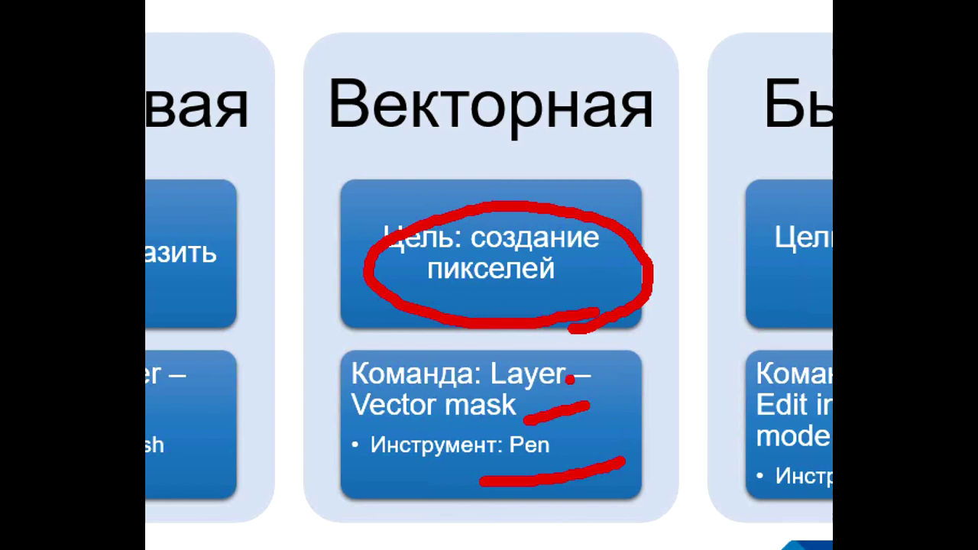
pyautogui.press('Escape')
pyautogui.click(258, 538)
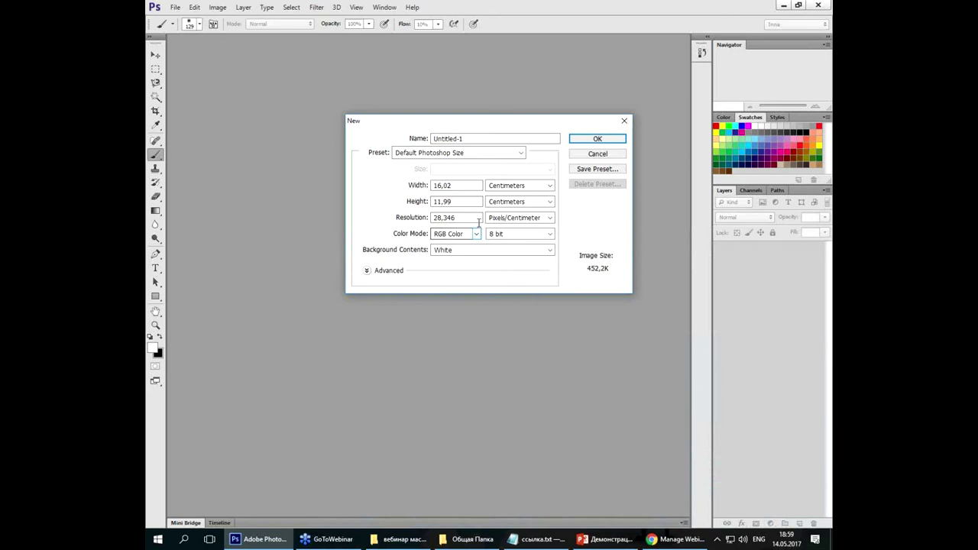
# Step: Set the new document's width and height to 10 cm, with resolution in pixels per inch
pyautogui.moveTo(461, 188); pyautogui.dragTo(396, 186)
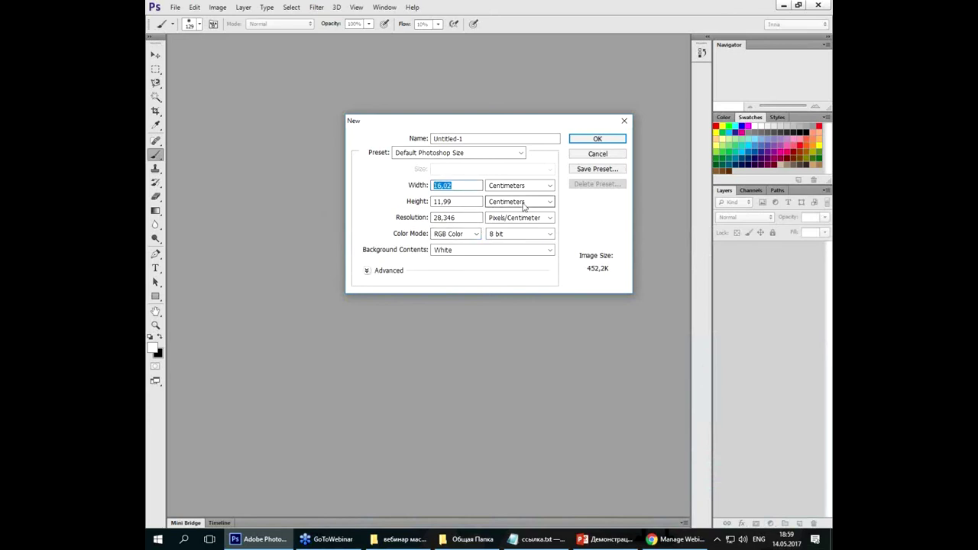
pyautogui.write('10')
pyautogui.press('Tab')
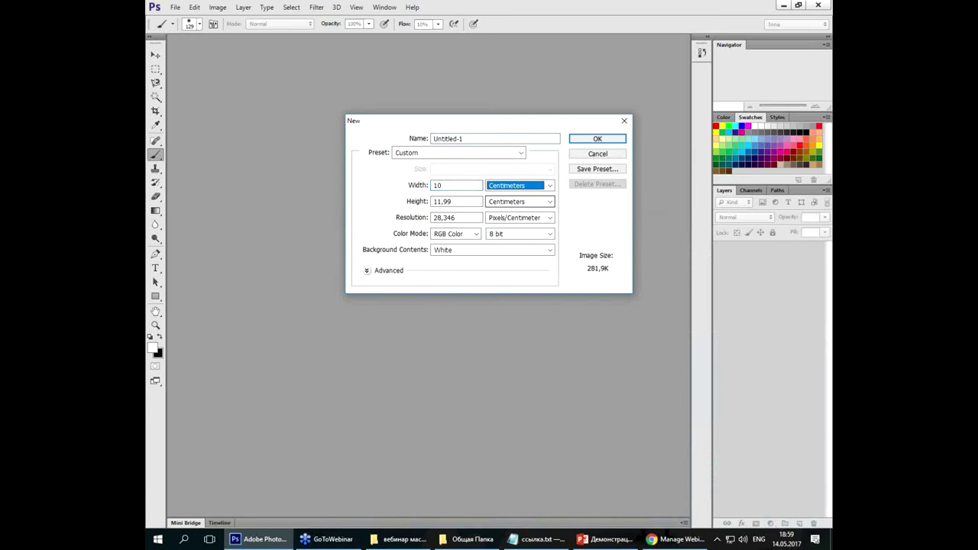
pyautogui.click(461, 201)
pyautogui.press('BackSpace')
pyautogui.press('BackSpace')
pyautogui.press('BackSpace')
pyautogui.press('BackSpace')
pyautogui.write('10')
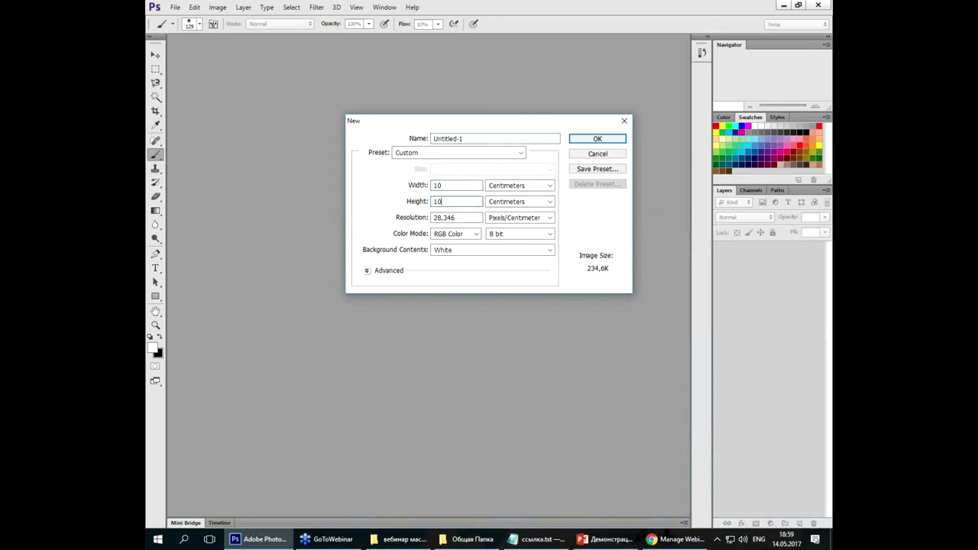
pyautogui.click(492, 217)
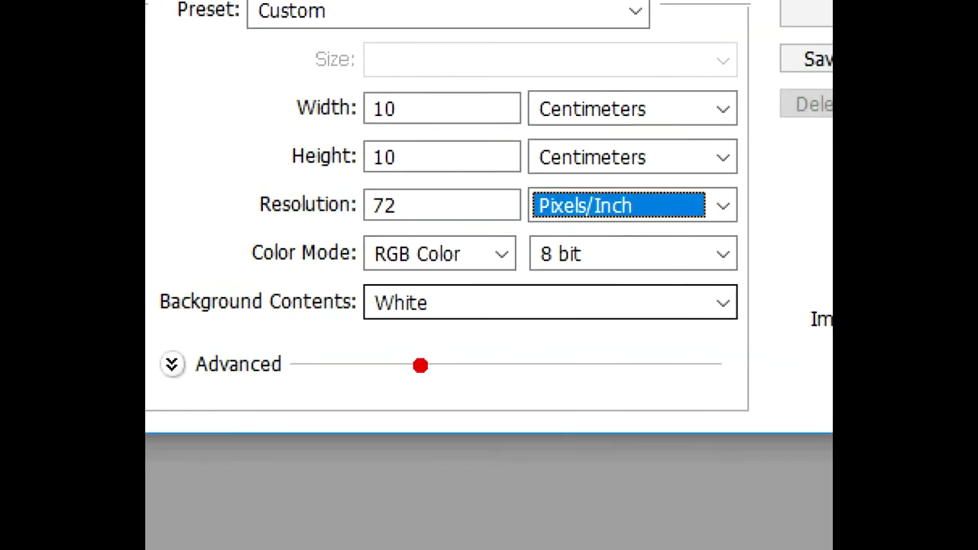
# Step: Set Background Contents to Transparent and create the 10 × 10 cm, 72 ppi document
pyautogui.moveTo(410, 263); pyautogui.dragTo(461, 262)
pyautogui.moveTo(455, 341); pyautogui.dragTo(478, 338)
pyautogui.press('Escape')
pyautogui.click(476, 252)
pyautogui.click(452, 279)
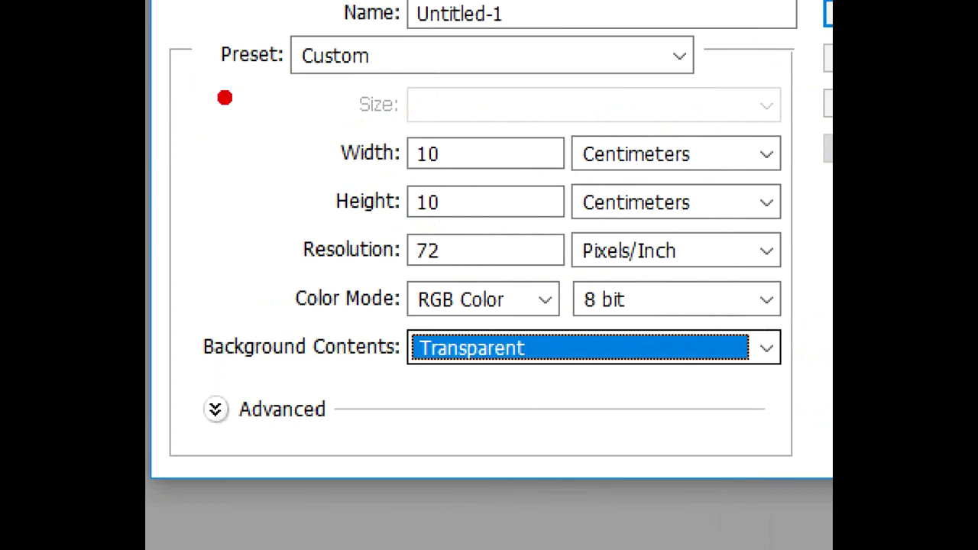
pyautogui.moveTo(160, 95)
pyautogui.mouseDown()
pyautogui.moveTo(519, 277)
pyautogui.moveTo(775, 391)
pyautogui.mouseUp()
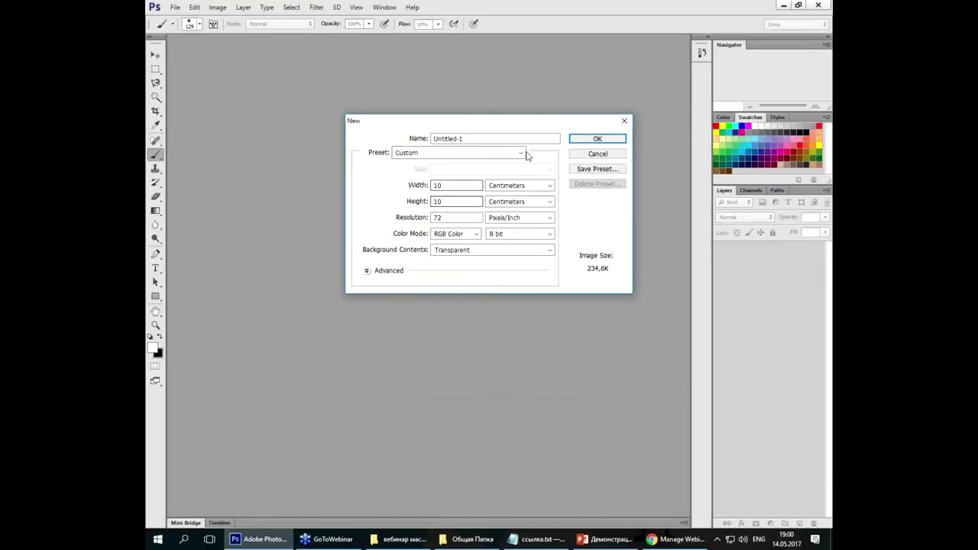
pyautogui.click(590, 139)
pyautogui.scroll(2, 474, 183)
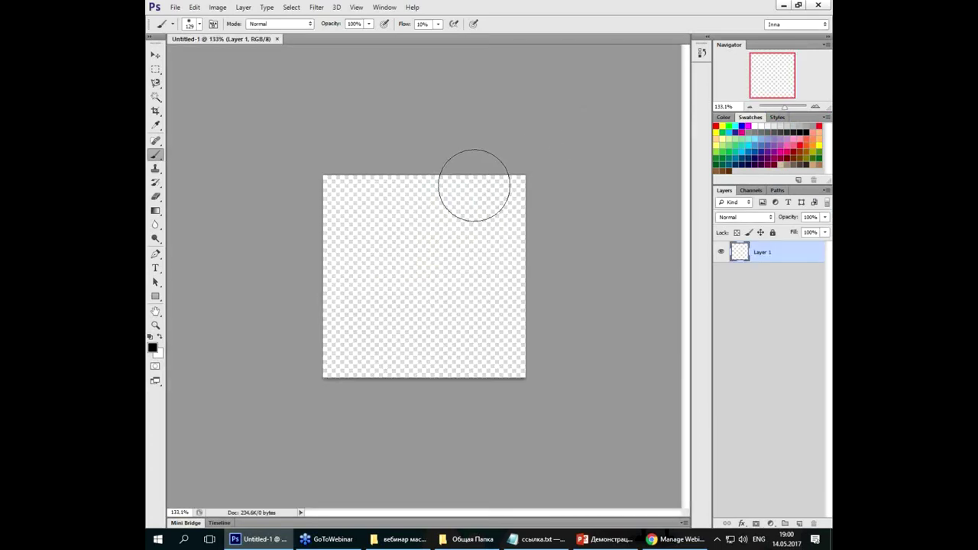
pyautogui.scroll(3, 419, 206)
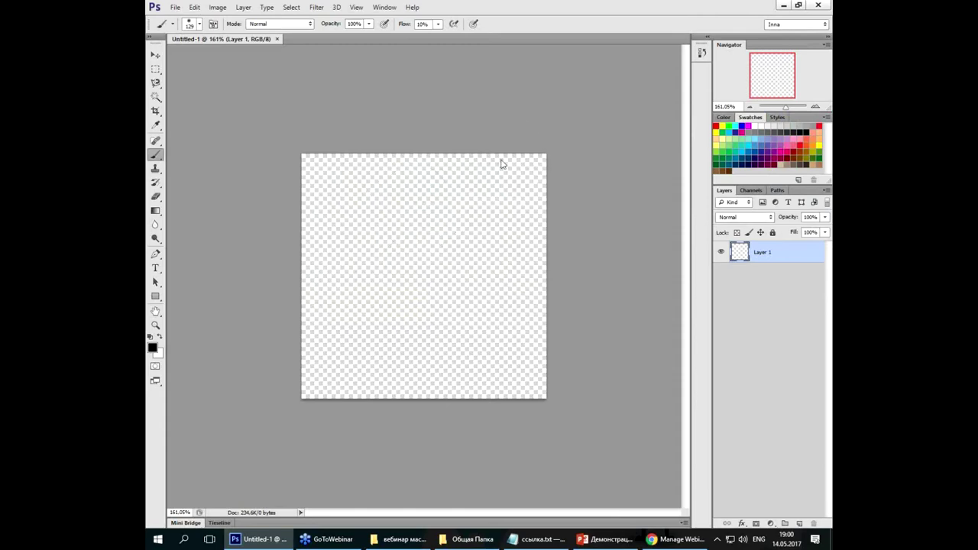
pyautogui.click(776, 116)
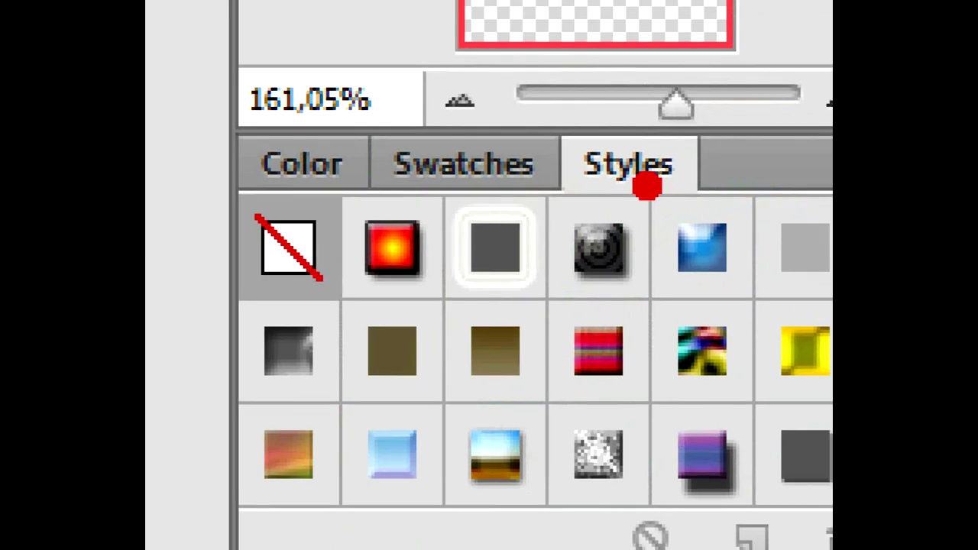
pyautogui.moveTo(650, 195); pyautogui.dragTo(814, 283)
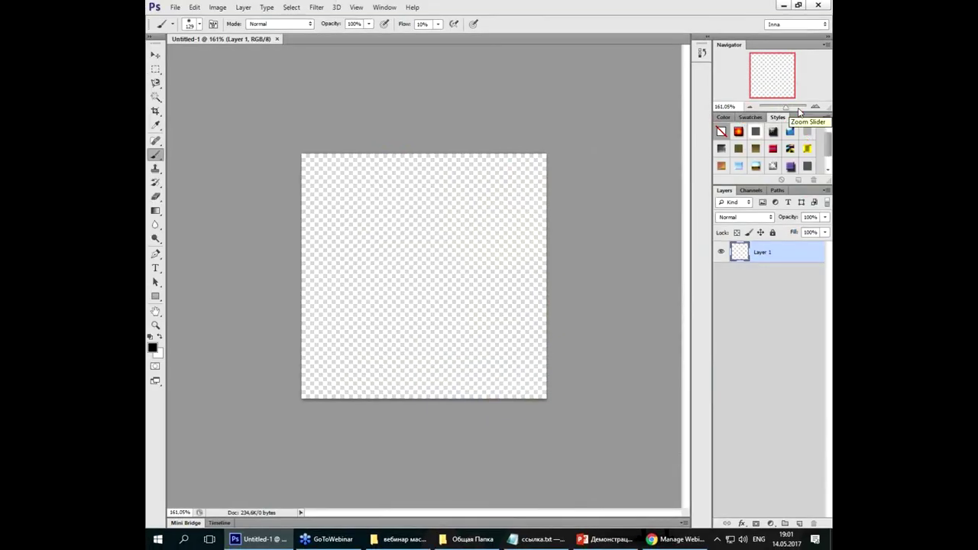
pyautogui.rightClick(505, 246)
# Step: Paint a trial heart with a 29 px brush, then undo both strokes to clear Layer 1
pyautogui.click(542, 272)
pyautogui.moveTo(421, 250)
pyautogui.mouseDown()
pyautogui.moveTo(373, 208)
pyautogui.moveTo(365, 233)
pyautogui.mouseUp()
pyautogui.click(437, 24)
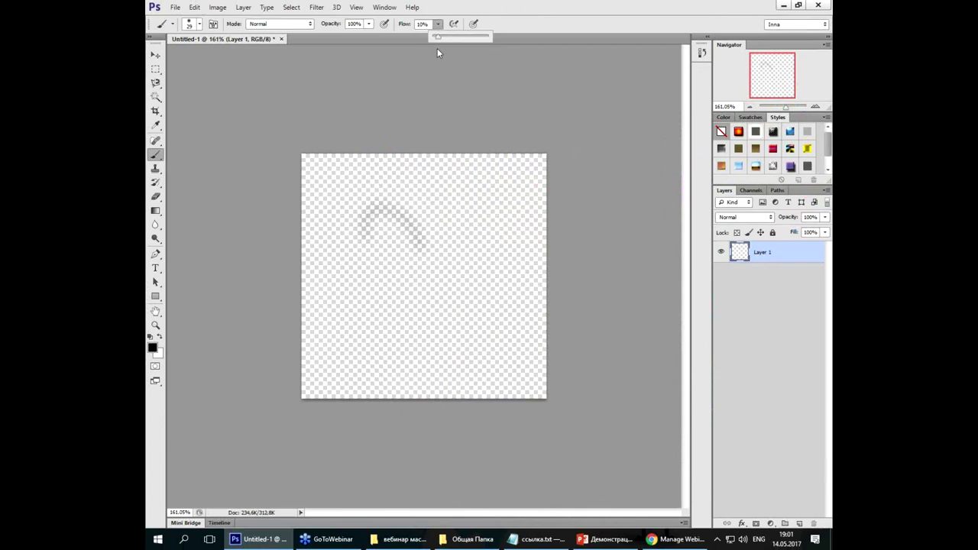
pyautogui.moveTo(427, 248)
pyautogui.mouseDown()
pyautogui.moveTo(457, 336)
pyautogui.moveTo(454, 221)
pyautogui.moveTo(428, 248)
pyautogui.mouseUp()
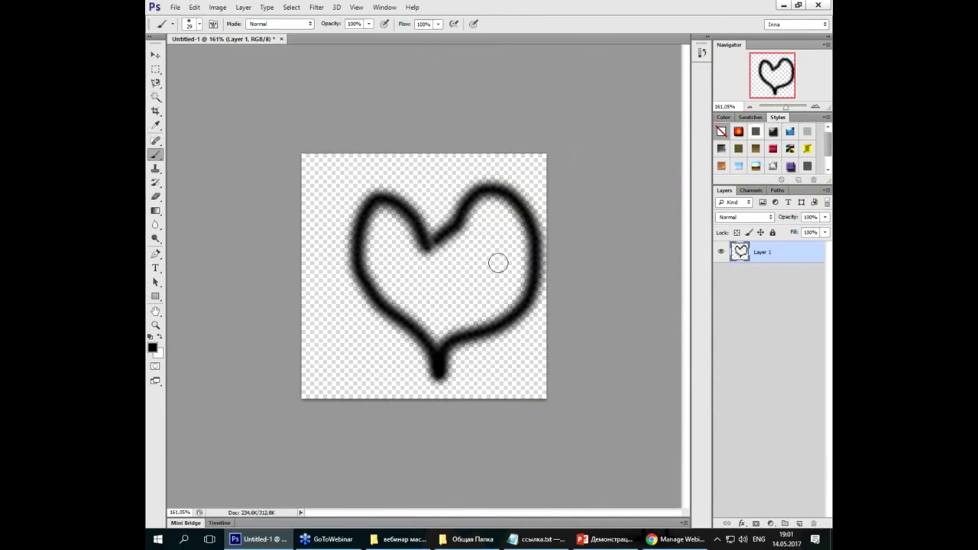
pyautogui.hotkey('ctrl', 'alt', 'z')
pyautogui.hotkey('ctrl', 'alt', 'z')
pyautogui.hotkey('ctrl', 'alt', 'z')
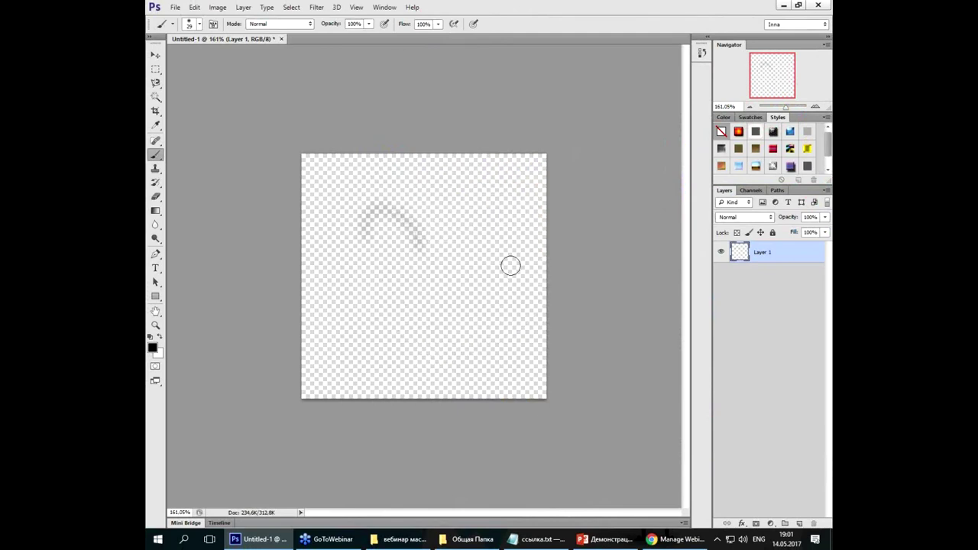
pyautogui.hotkey('ctrl', 'alt', 'z')
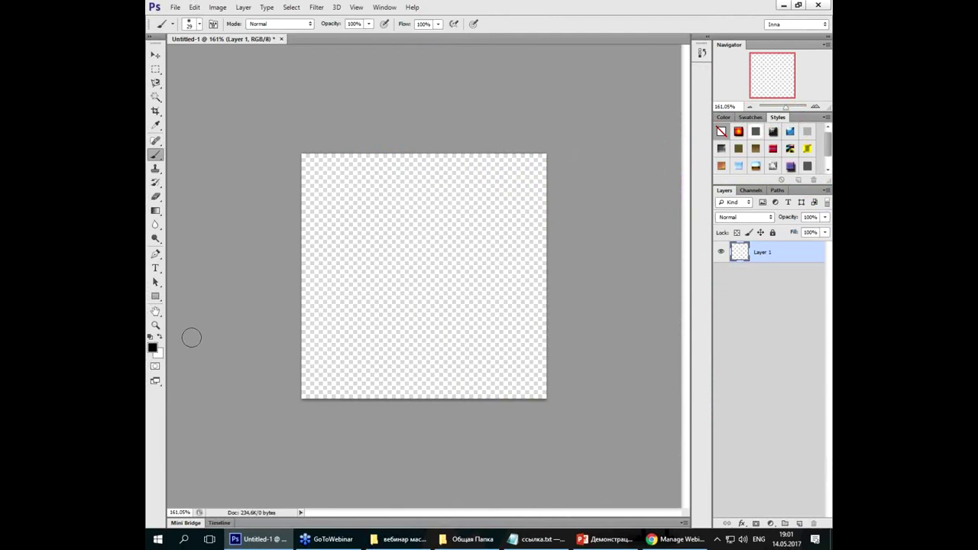
# Step: Switch to the Custom Shape Tool in Shape mode
pyautogui.click(156, 297)
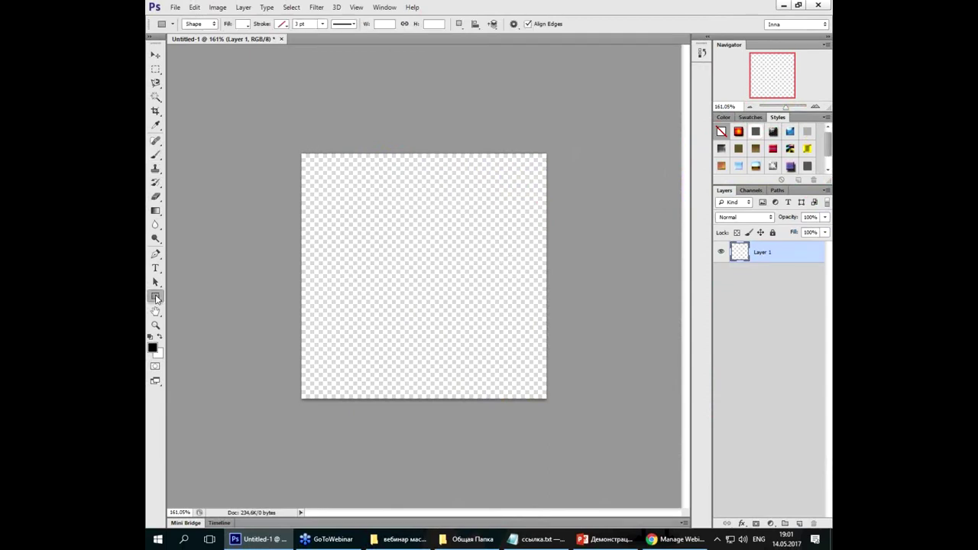
pyautogui.rightClick(156, 297)
pyautogui.rightClick(156, 300)
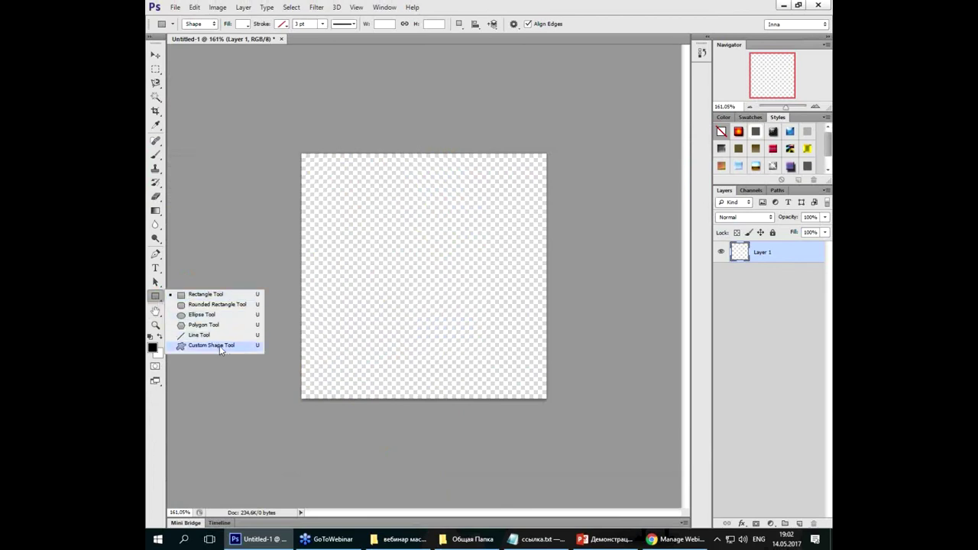
pyautogui.click(219, 347)
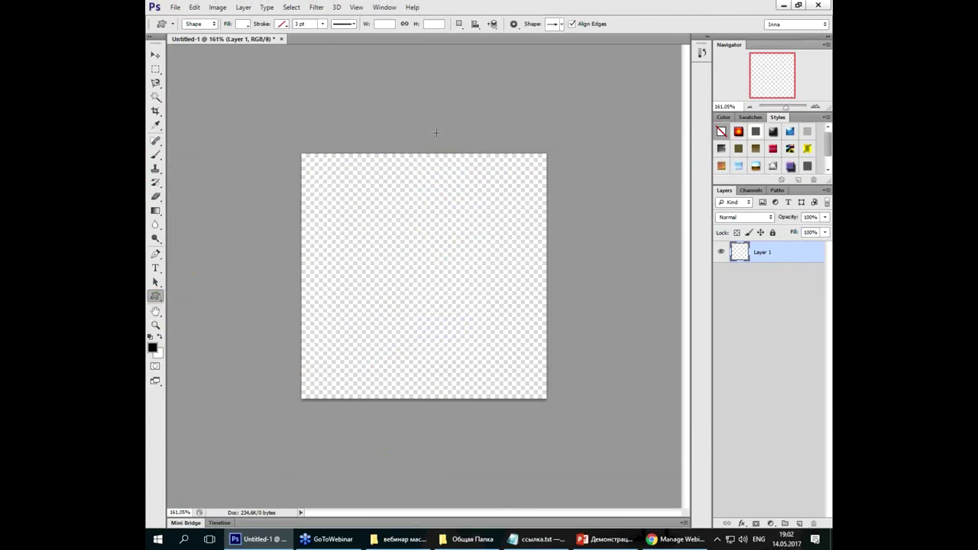
pyautogui.click(207, 25)
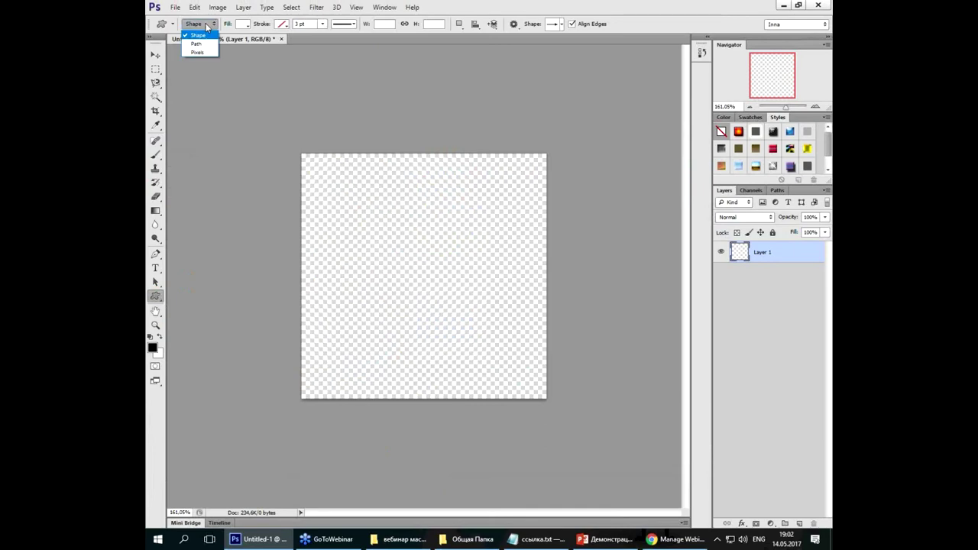
pyautogui.click(197, 35)
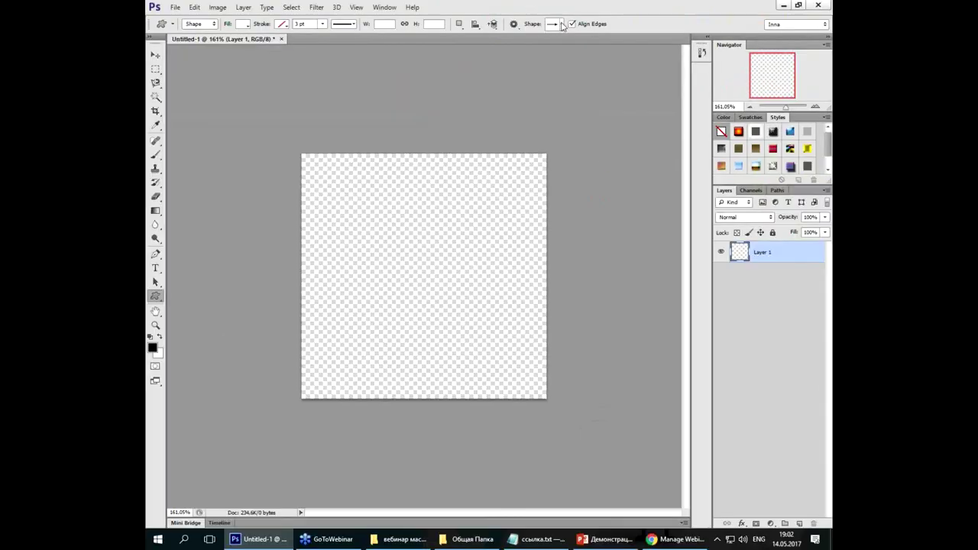
# Step: Choose the Heart Card custom shape and drag a large heart across the canvas
pyautogui.click(561, 23)
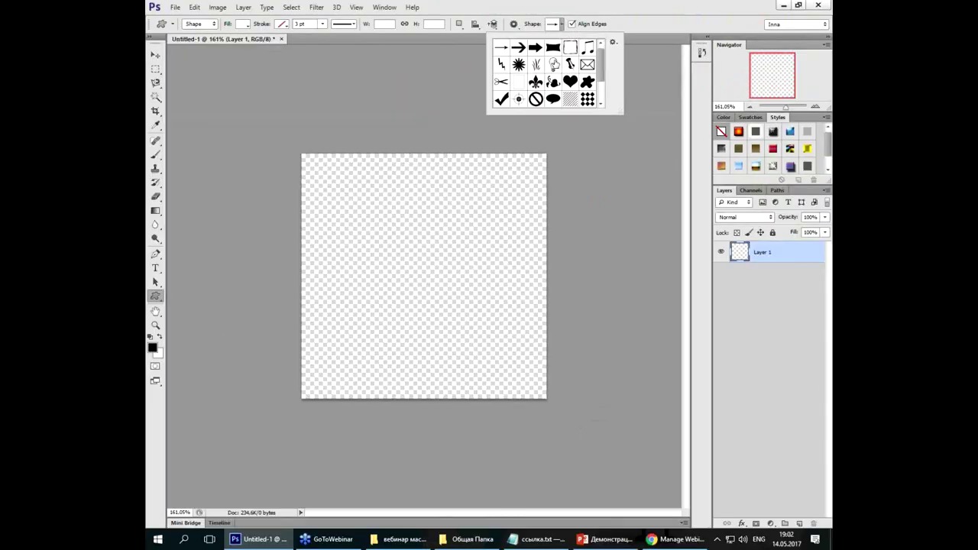
pyautogui.scroll(-2, 556, 66)
pyautogui.scroll(-1, 555, 66)
pyautogui.scroll(3, 555, 66)
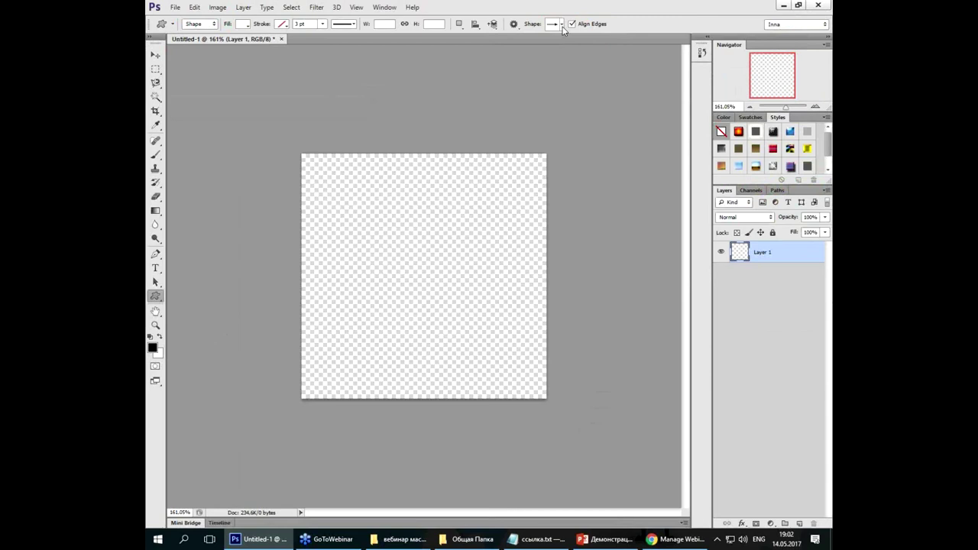
pyautogui.click(564, 25)
pyautogui.click(571, 82)
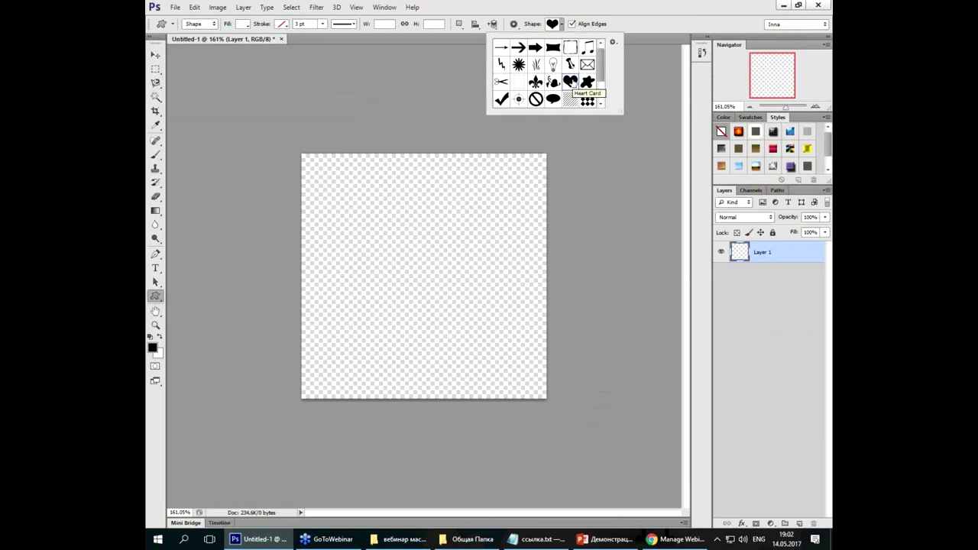
pyautogui.moveTo(320, 192); pyautogui.dragTo(532, 374)
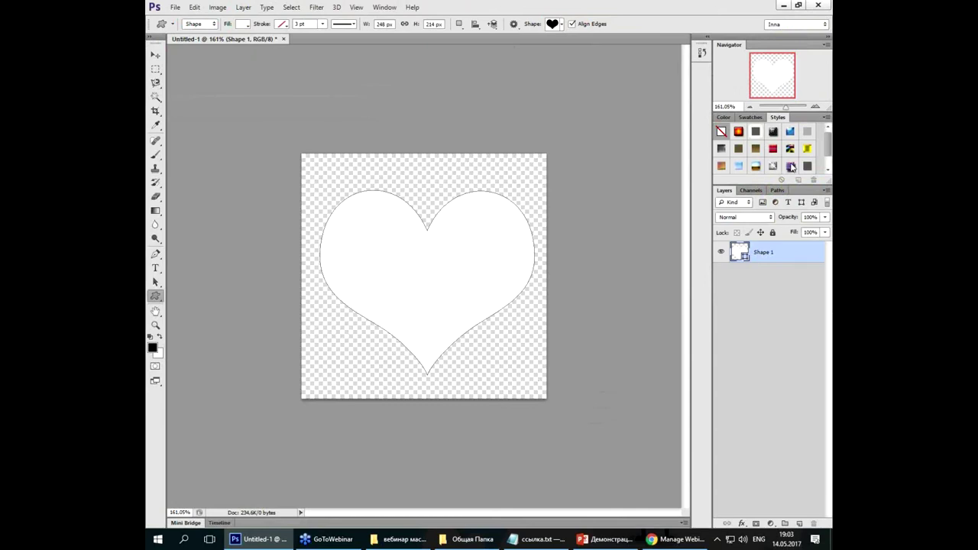
# Step: Inspect the heart's path in the Paths panel, then go back to Layers and review the shape list
pyautogui.click(778, 190)
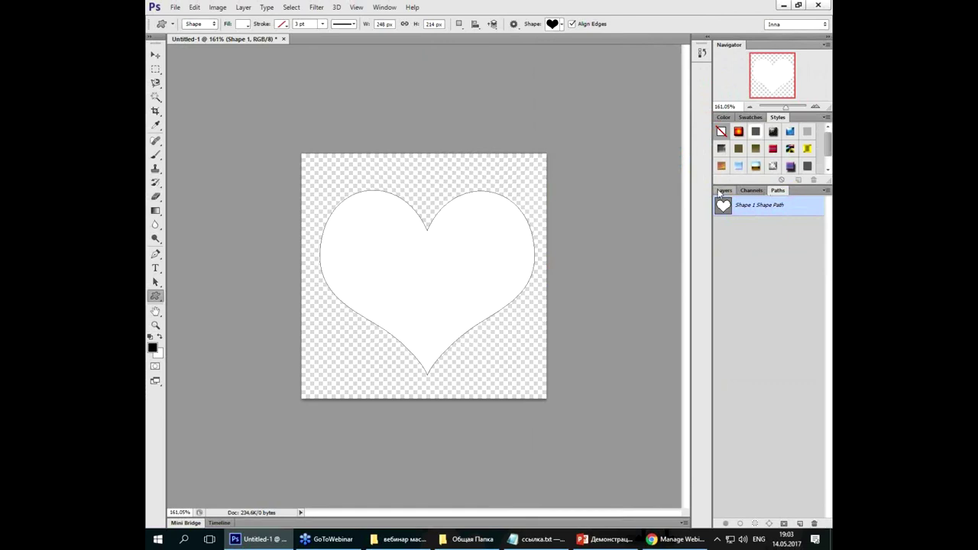
pyautogui.click(721, 190)
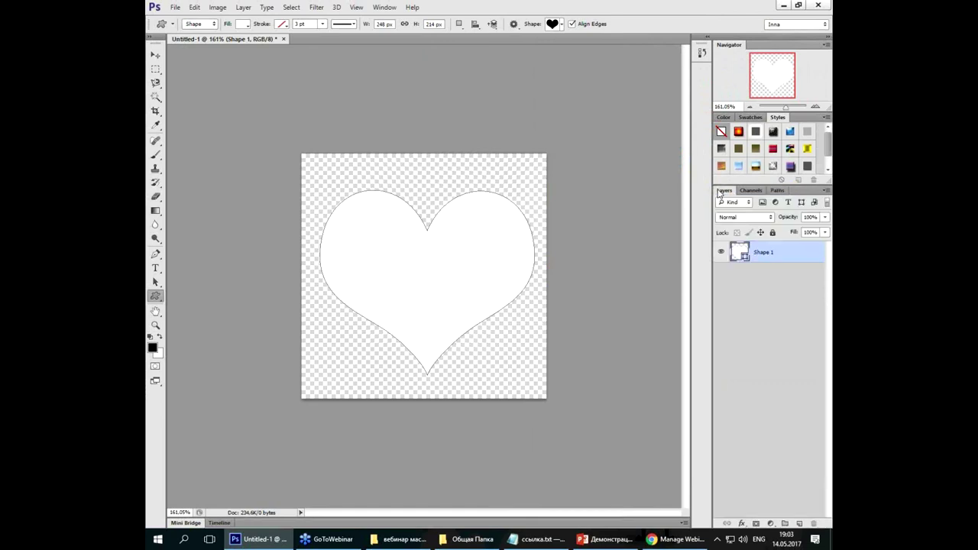
pyautogui.click(563, 25)
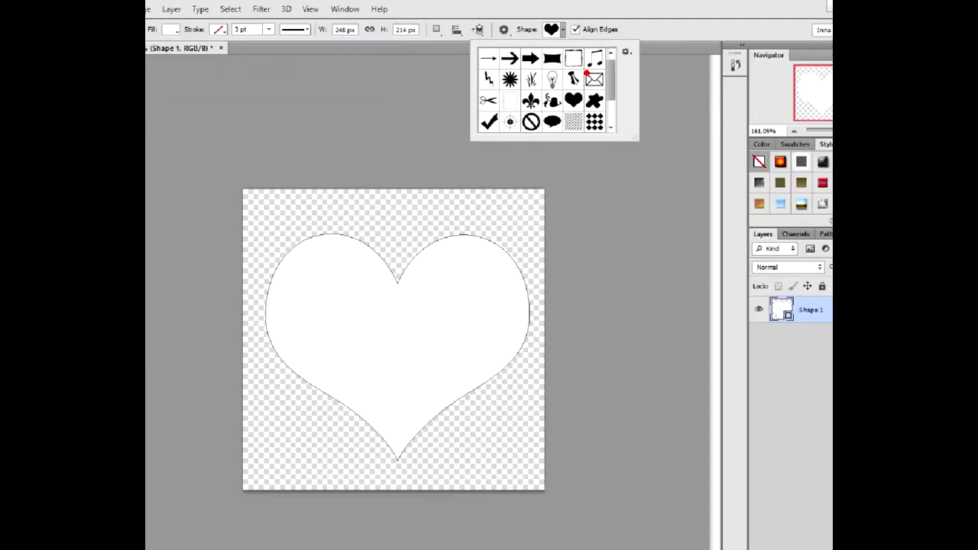
pyautogui.click(561, 24)
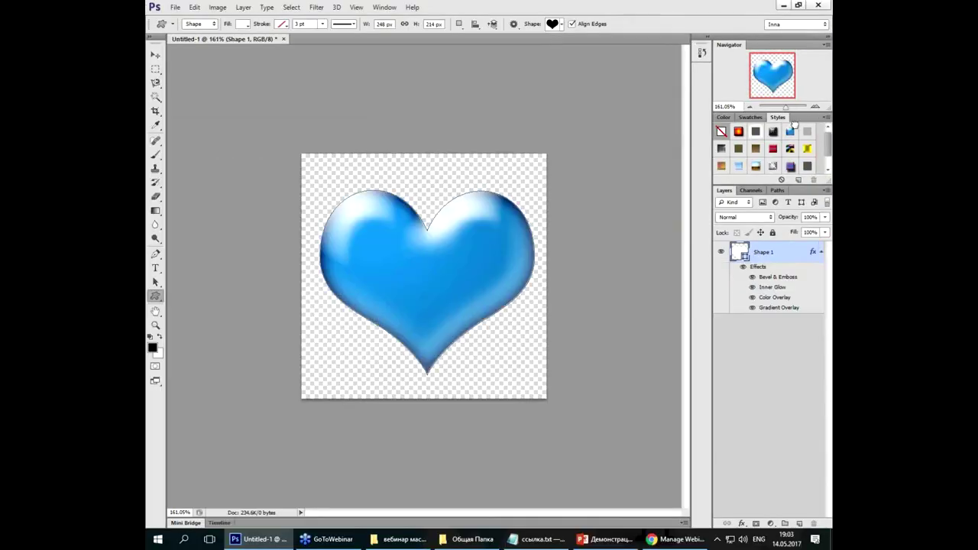
# Step: Try rainbow, chrome, white and gradient styles on the heart, then settle on glossy blue
pyautogui.click(793, 130)
pyautogui.click(790, 149)
pyautogui.click(767, 165)
pyautogui.click(772, 151)
pyautogui.click(754, 135)
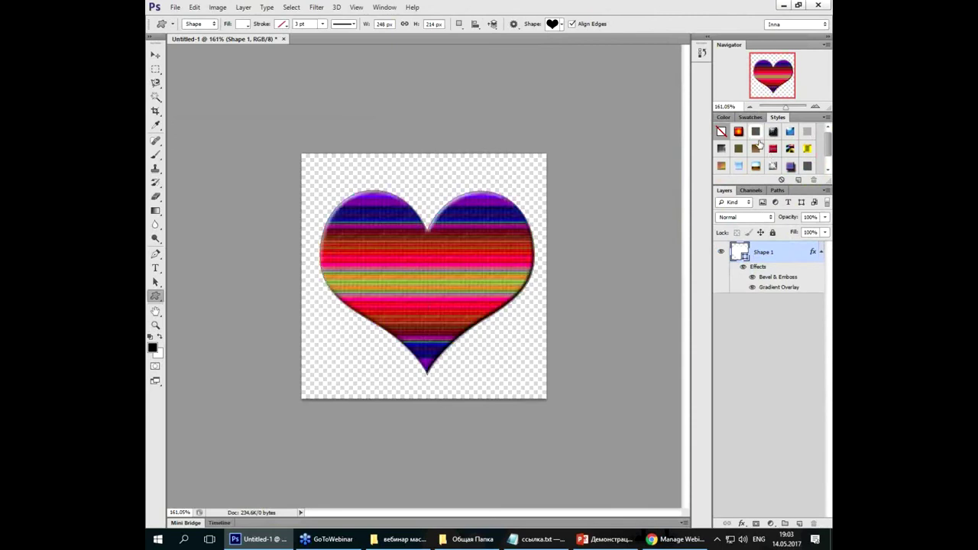
pyautogui.scroll(-1, 749, 153)
pyautogui.click(721, 166)
pyautogui.click(756, 149)
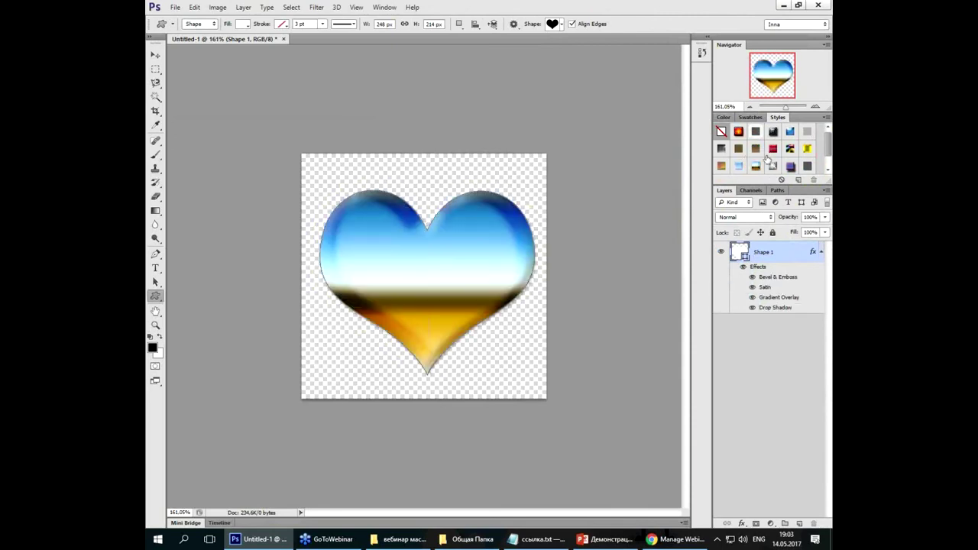
pyautogui.click(775, 150)
pyautogui.click(806, 147)
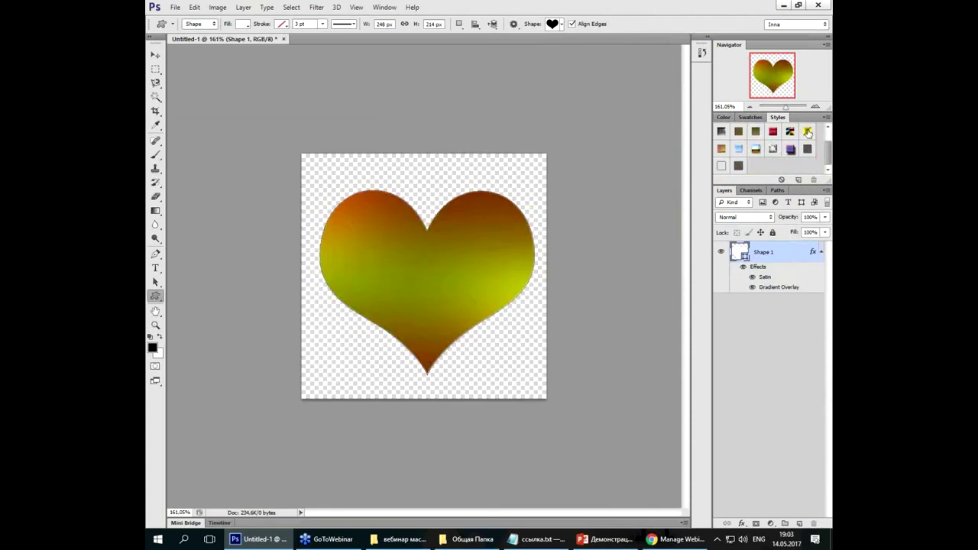
pyautogui.scroll(1, 804, 146)
pyautogui.click(790, 132)
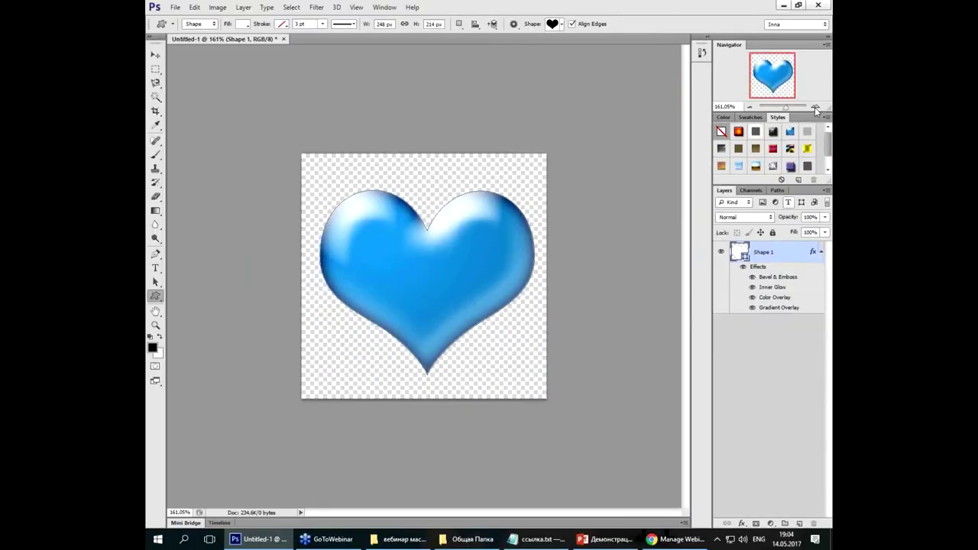
# Step: Rasterize the Shape 1 heart layer, then bring up its layer context menu again
pyautogui.rightClick(786, 255)
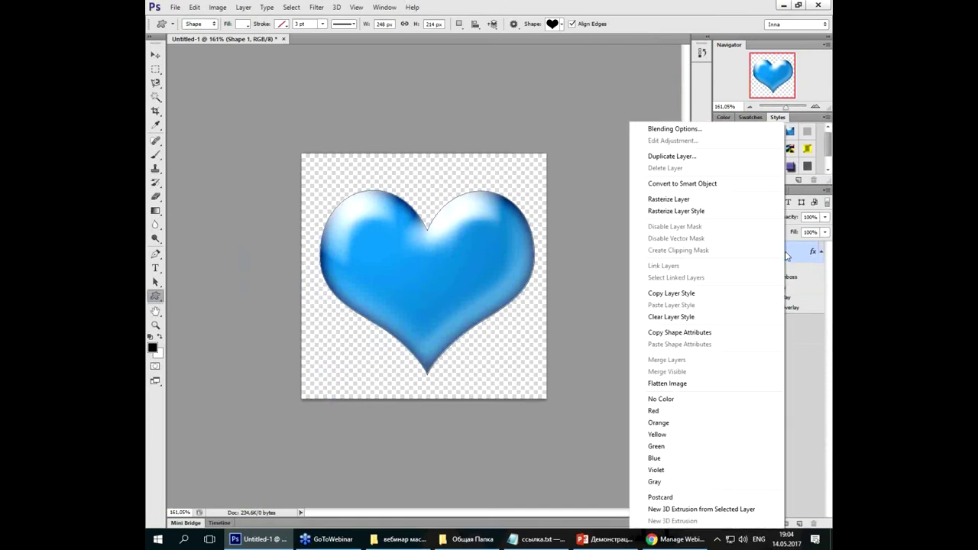
pyautogui.click(657, 199)
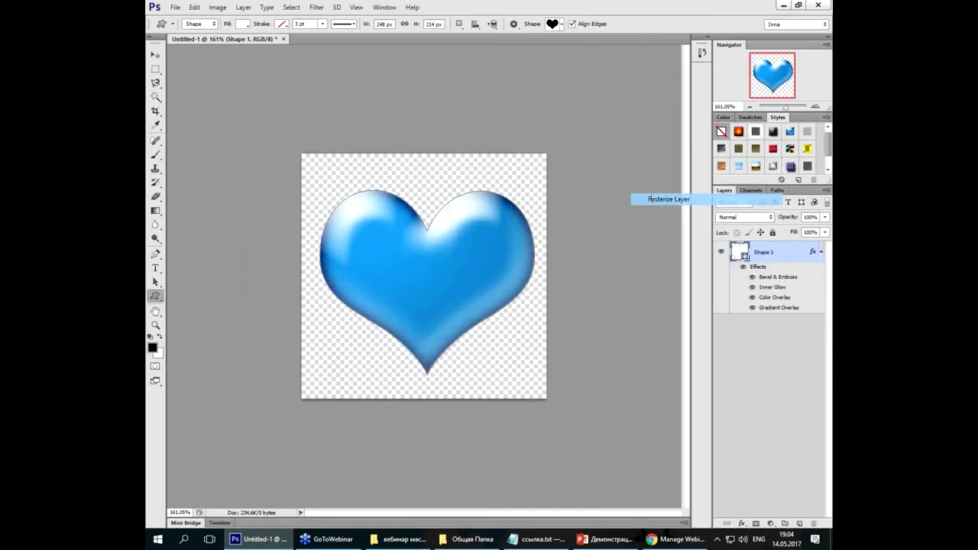
pyautogui.rightClick(783, 259)
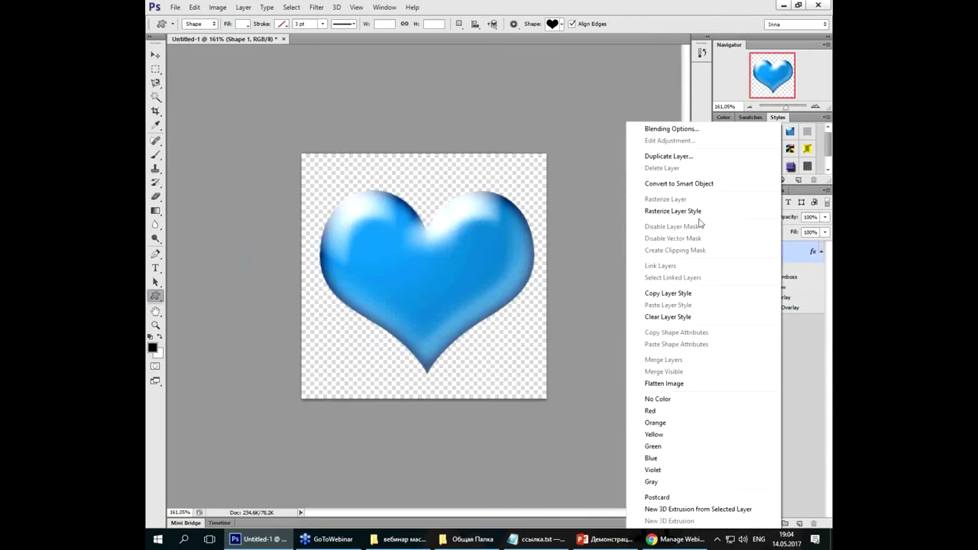
pyautogui.click(808, 253)
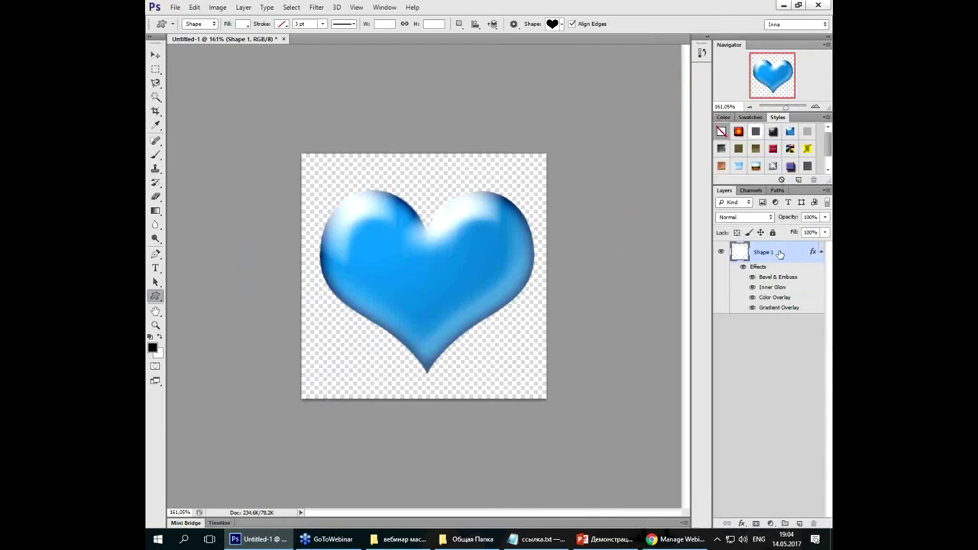
pyautogui.rightClick(780, 254)
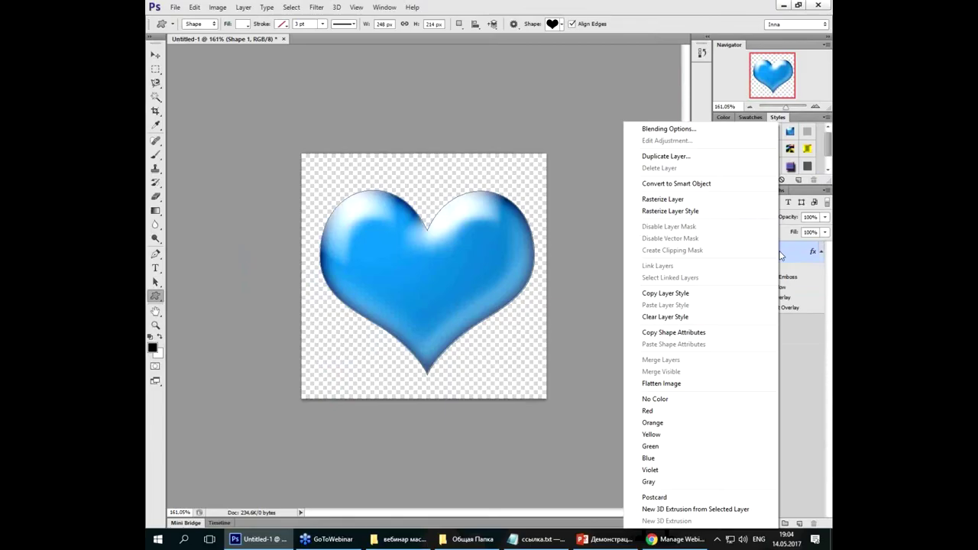
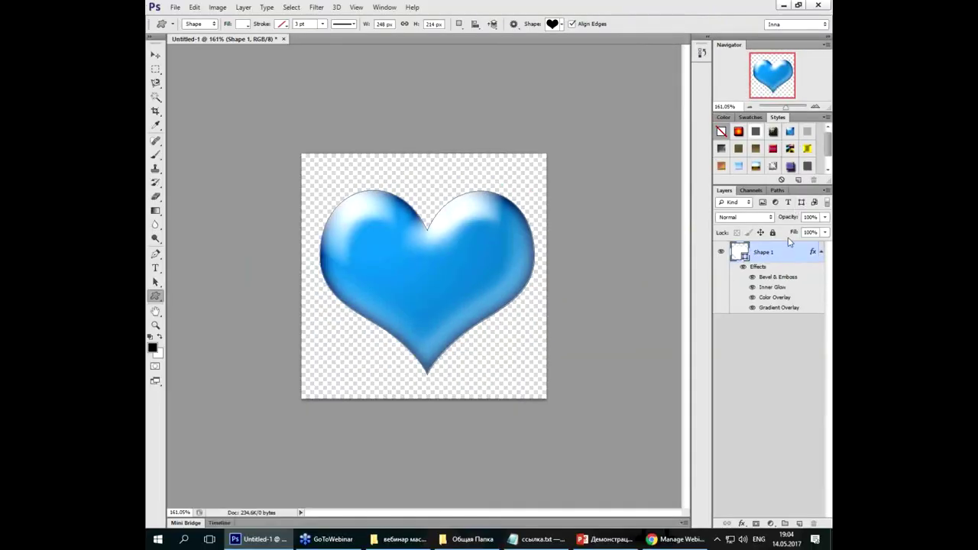
# Step: Rasterize the heart's Shape 1 layer and save the image as Untitled-1.png in PNG format
pyautogui.rightClick(793, 259)
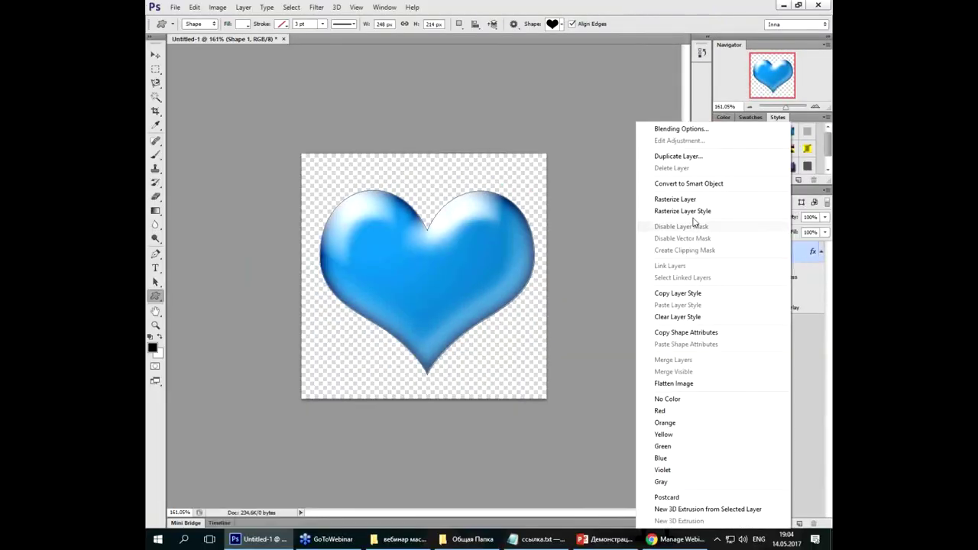
pyautogui.click(690, 201)
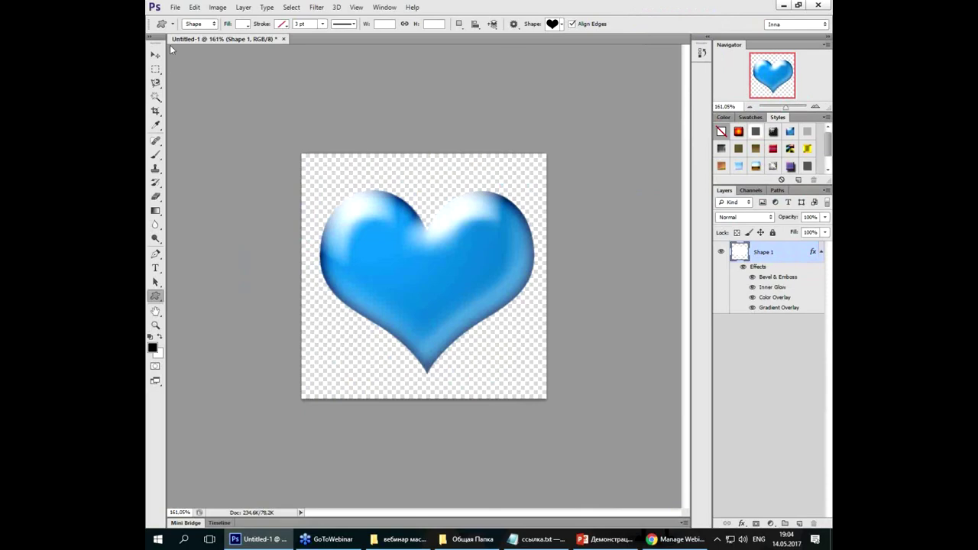
pyautogui.click(176, 8)
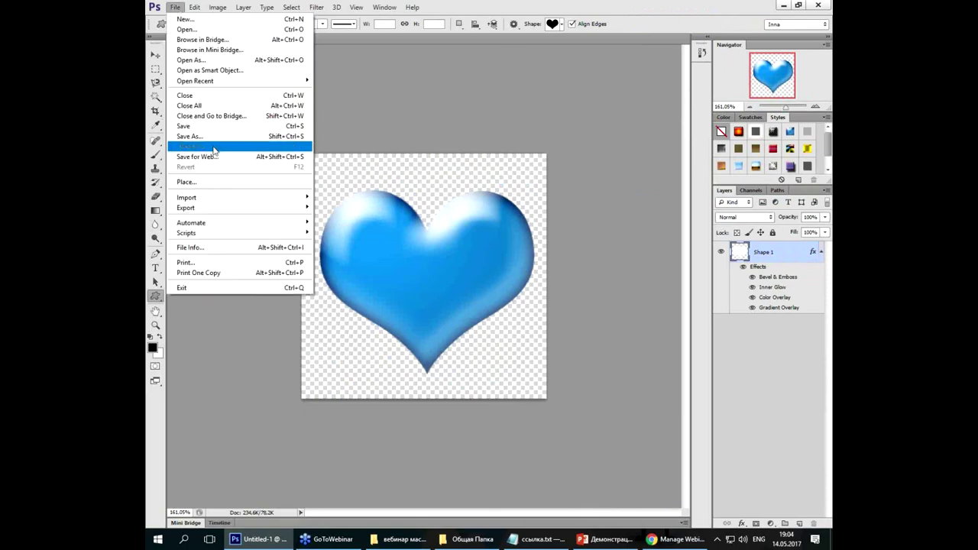
pyautogui.click(191, 136)
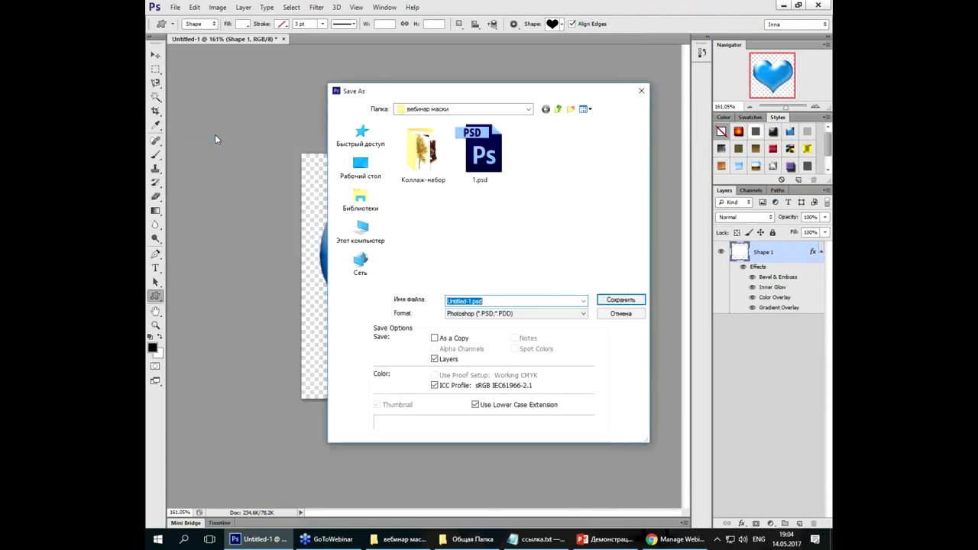
pyautogui.click(481, 314)
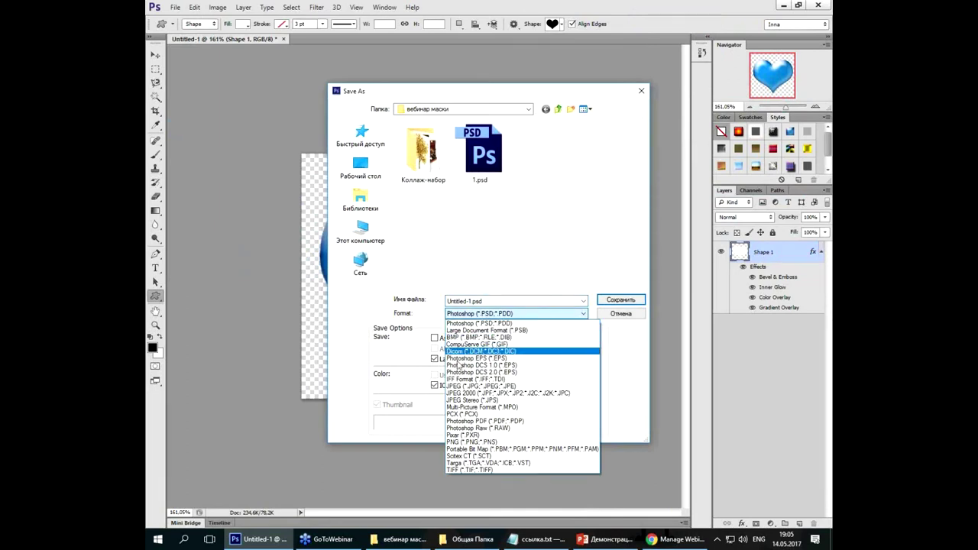
pyautogui.click(473, 442)
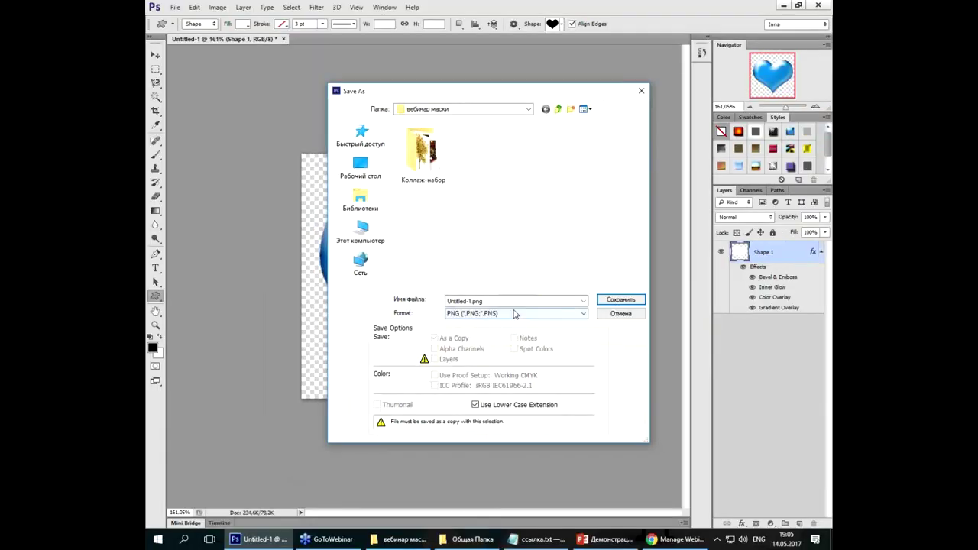
pyautogui.click(515, 314)
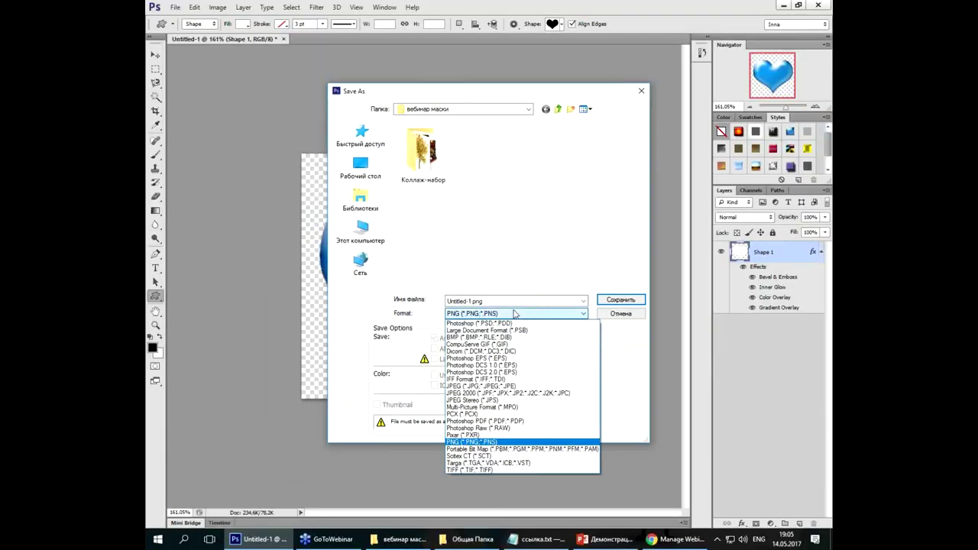
pyautogui.click(514, 314)
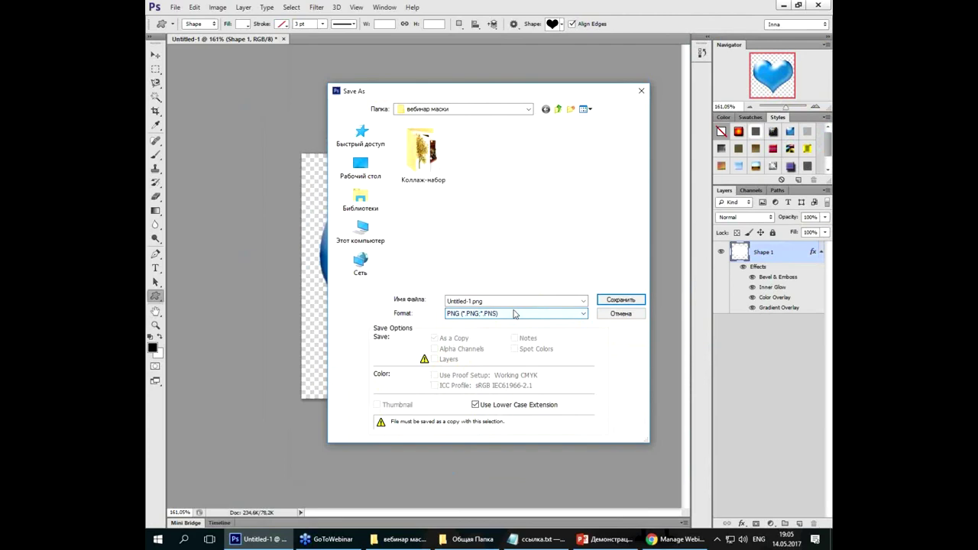
pyautogui.hotkey('ctrl', '1')
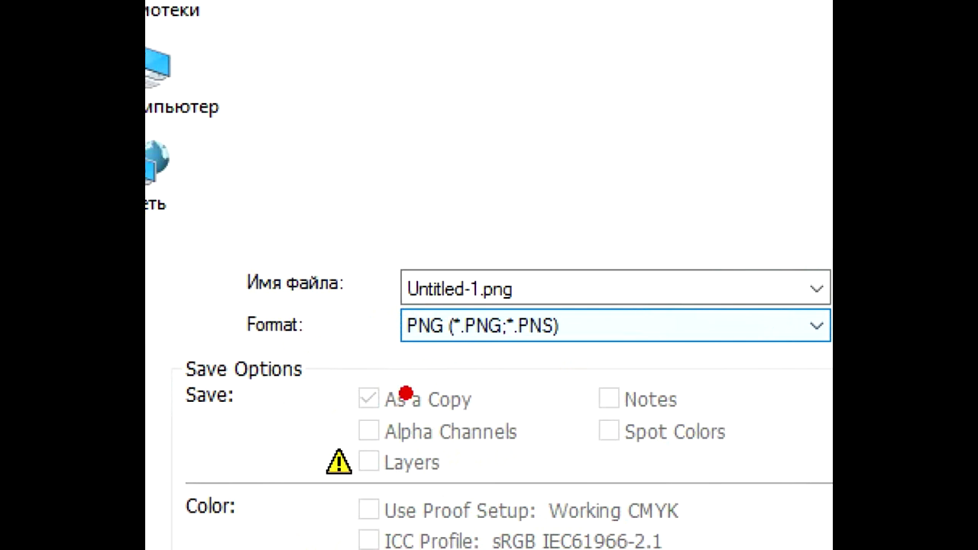
pyautogui.moveTo(391, 382); pyautogui.dragTo(623, 366)
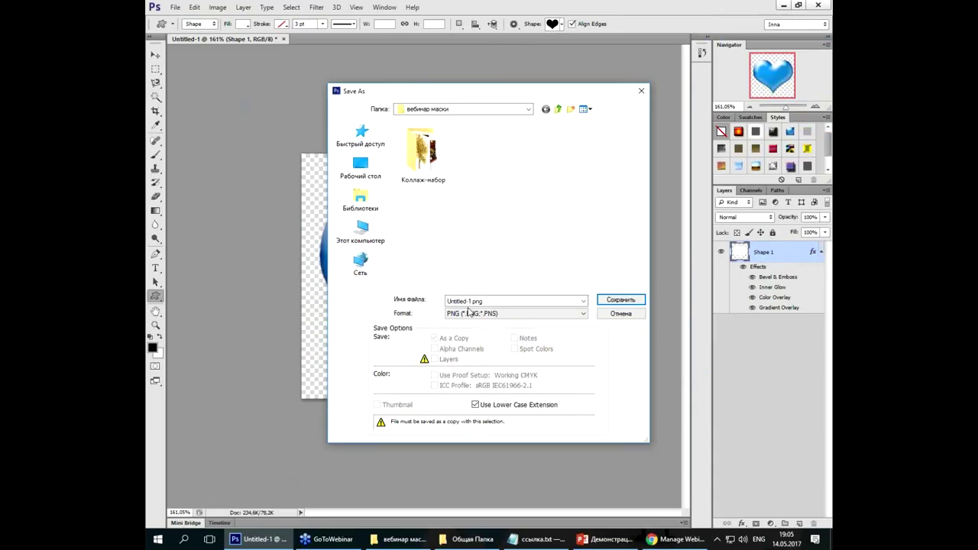
pyautogui.click(621, 301)
pyautogui.click(524, 169)
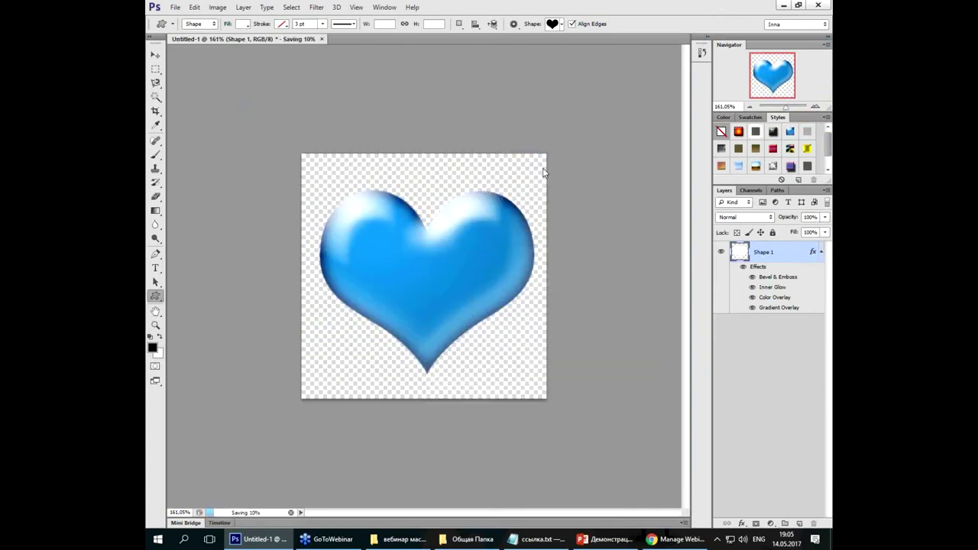
# Step: Return to PowerPoint in normal editing view with slide thumbnails and the ribbon expanded
pyautogui.click(628, 543)
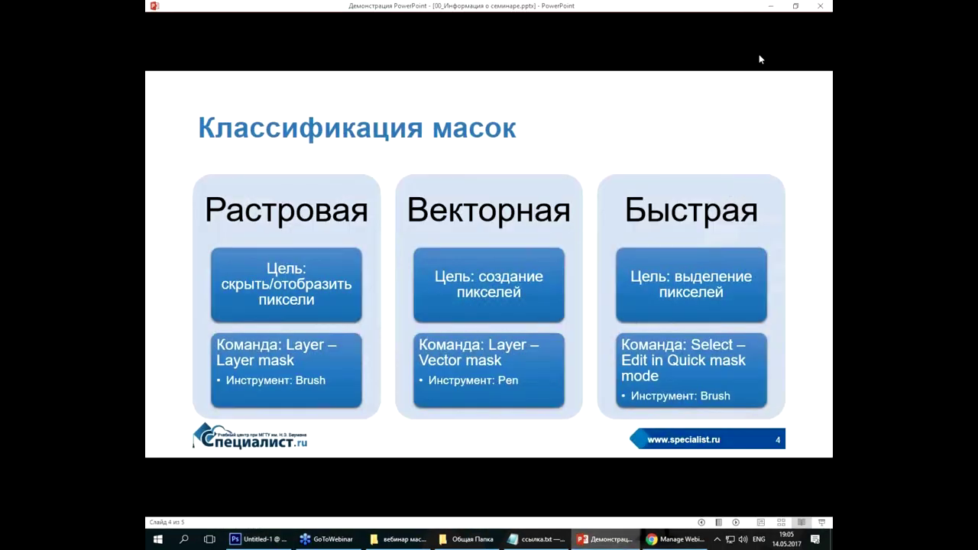
pyautogui.press('Escape')
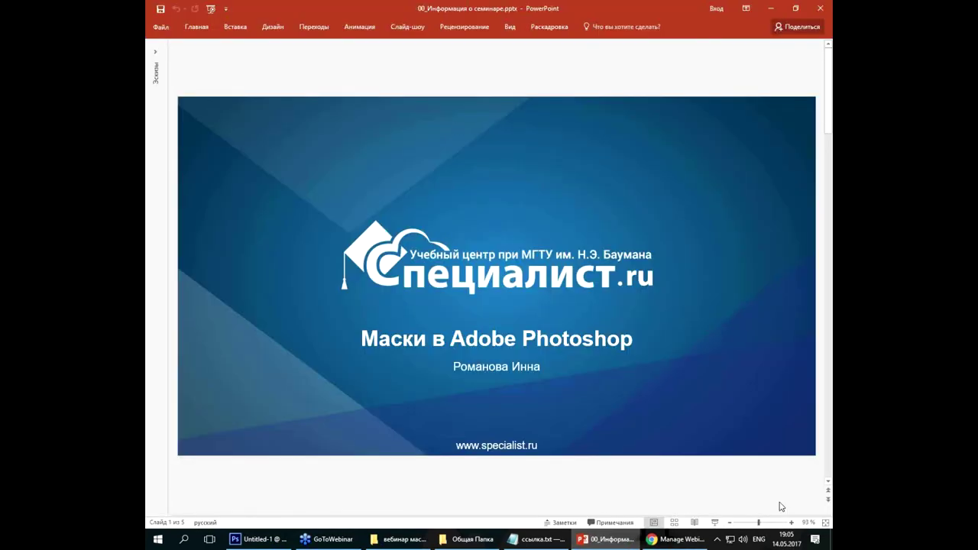
pyautogui.click(155, 52)
pyautogui.doubleClick(194, 29)
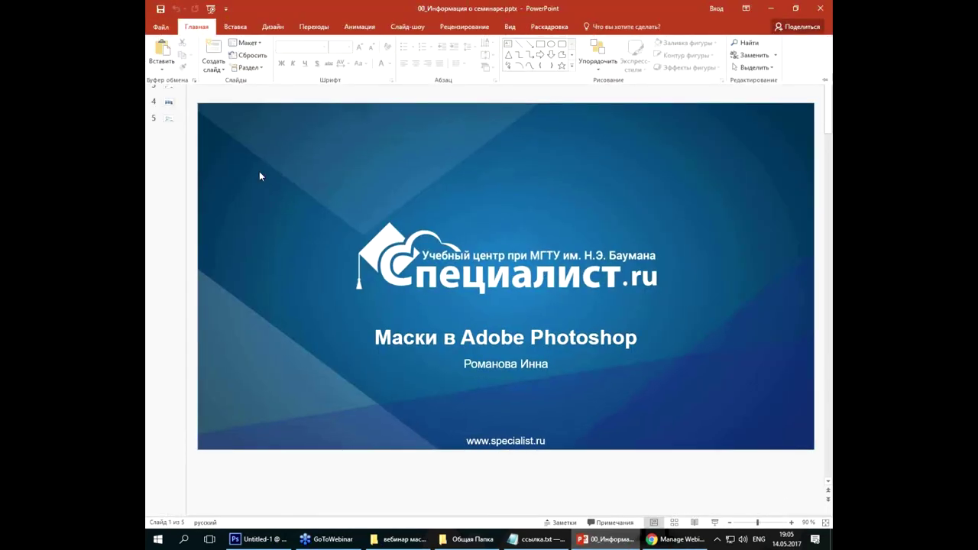
pyautogui.scroll(-1, 290, 245)
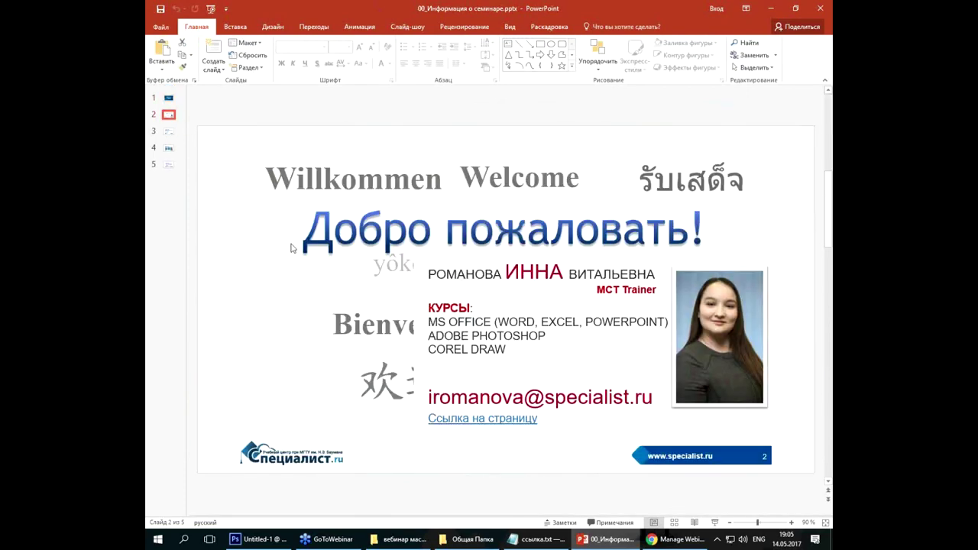
# Step: Insert Untitled-1.png from the вебинар маски folder onto slide 2
pyautogui.click(232, 28)
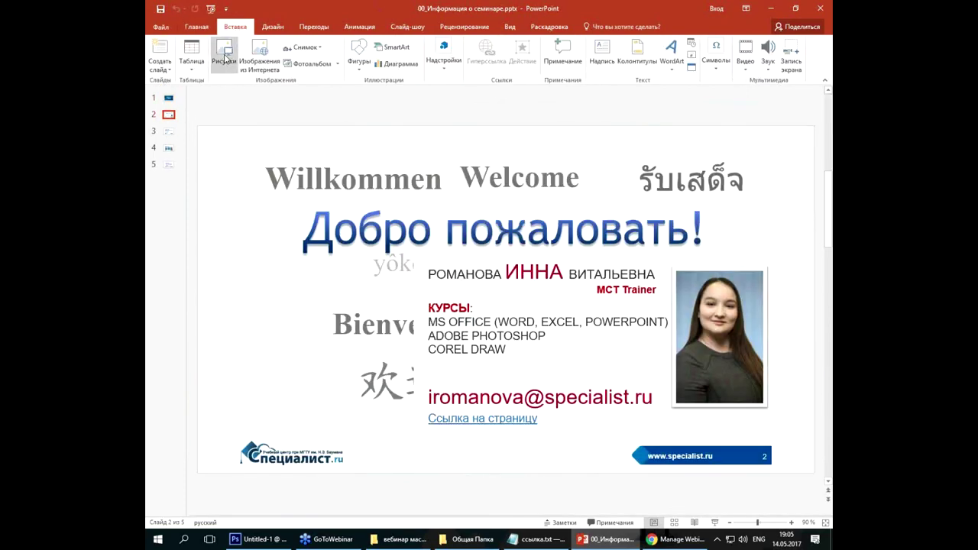
pyautogui.click(226, 55)
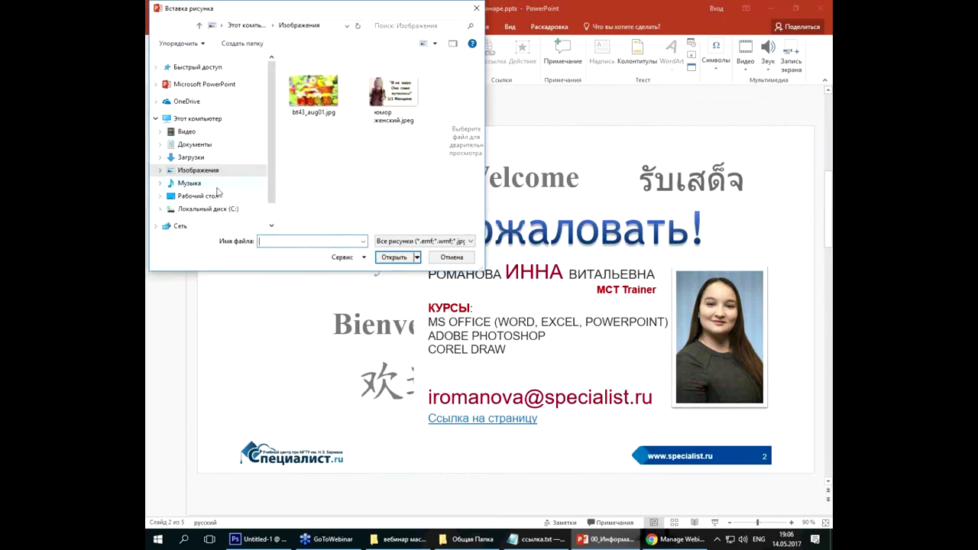
pyautogui.click(214, 196)
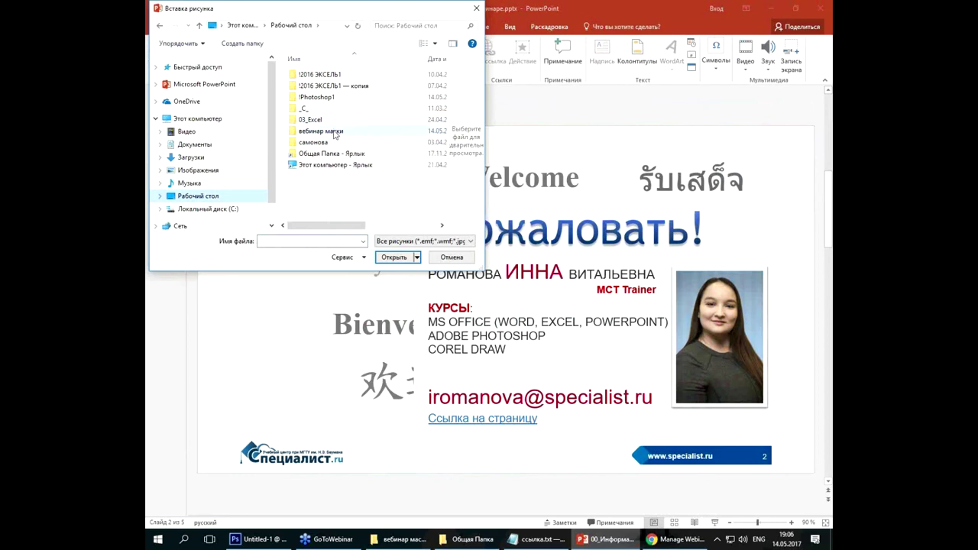
pyautogui.doubleClick(334, 131)
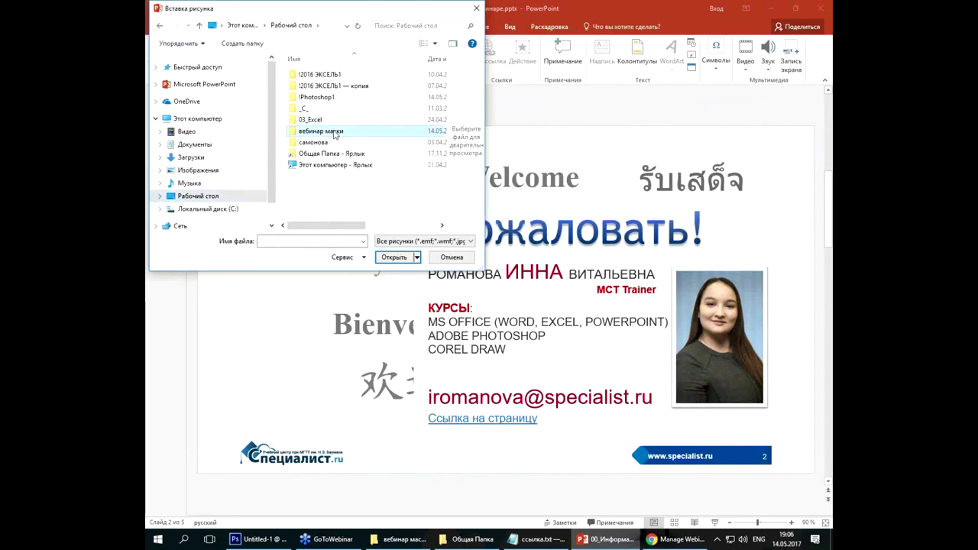
pyautogui.click(387, 153)
pyautogui.scroll(-3, 387, 153)
pyautogui.scroll(-2, 387, 153)
pyautogui.scroll(2, 387, 153)
pyautogui.scroll(1, 329, 155)
pyautogui.doubleClick(328, 155)
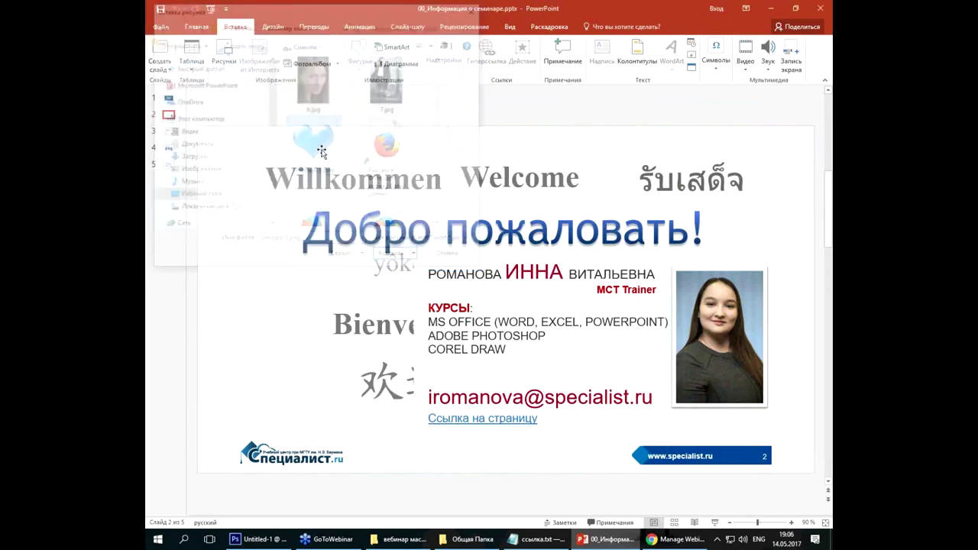
# Step: Shrink the heart to 5.37 cm, place it top right beside the photo, and minimize PowerPoint
pyautogui.moveTo(528, 279); pyautogui.dragTo(316, 279)
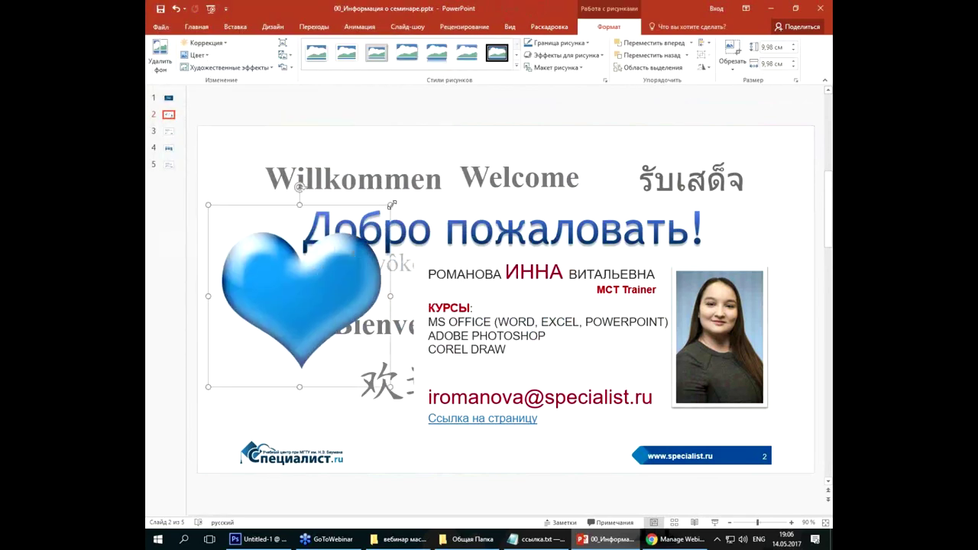
pyautogui.moveTo(390, 204); pyautogui.dragTo(306, 289)
pyautogui.moveTo(272, 319)
pyautogui.mouseDown()
pyautogui.moveTo(782, 305)
pyautogui.moveTo(777, 253)
pyautogui.mouseUp()
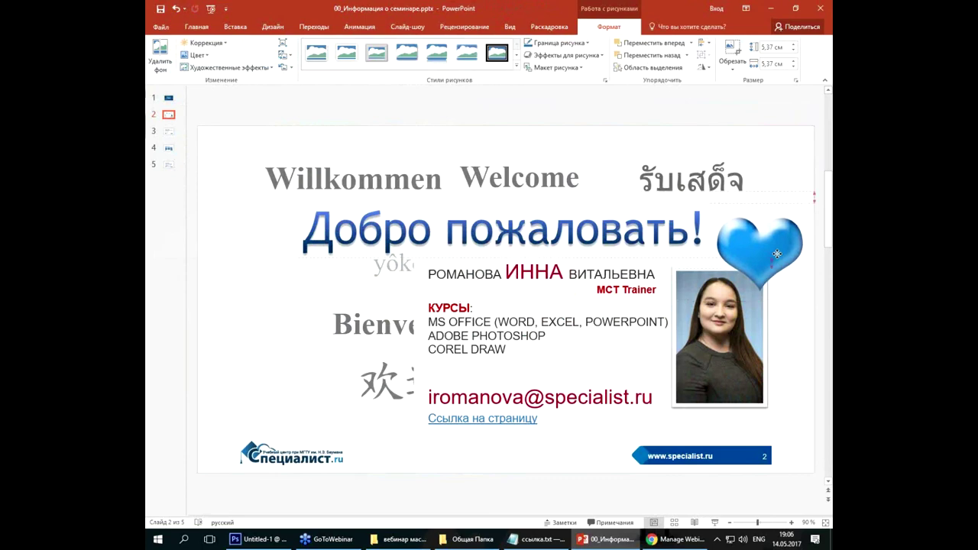
pyautogui.click(797, 391)
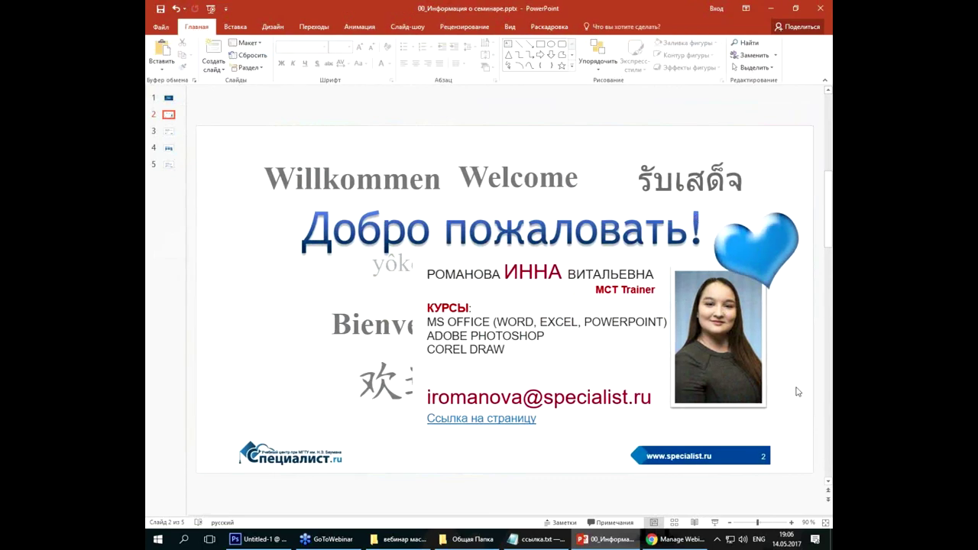
pyautogui.click(770, 8)
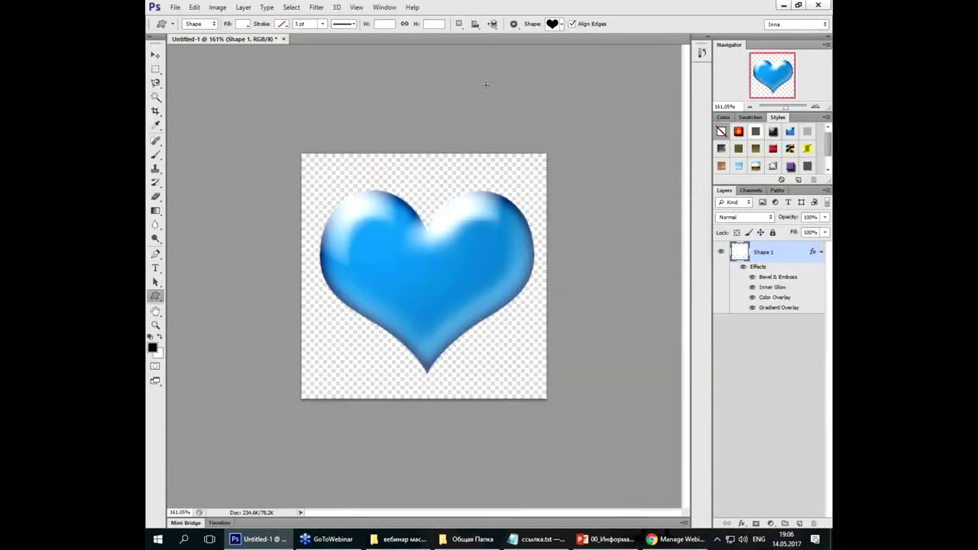
# Step: Close the heart document without saving, open 7.jpg, and switch to the вебинар маски folder
pyautogui.click(283, 39)
pyautogui.click(491, 204)
pyautogui.doubleClick(490, 202)
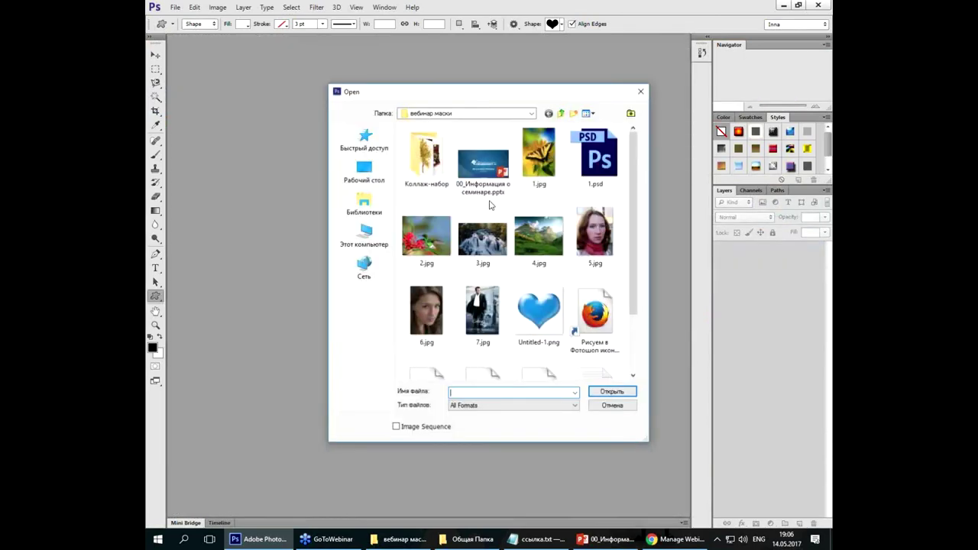
pyautogui.click(478, 321)
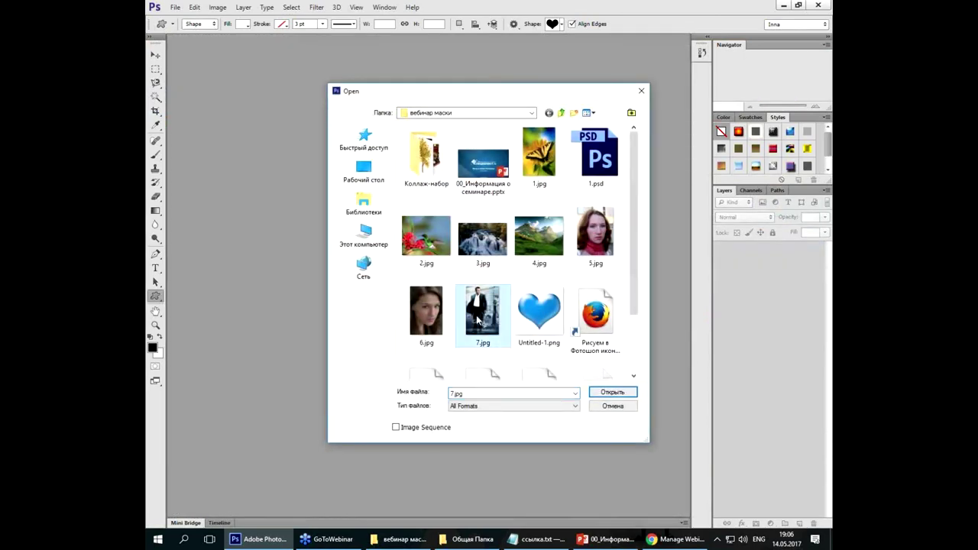
pyautogui.doubleClick(477, 321)
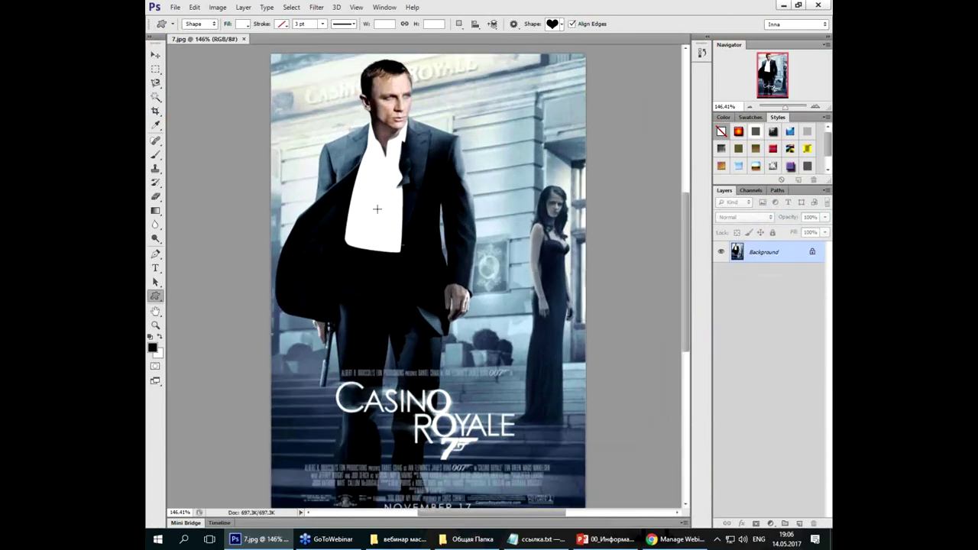
pyautogui.moveTo(399, 540)
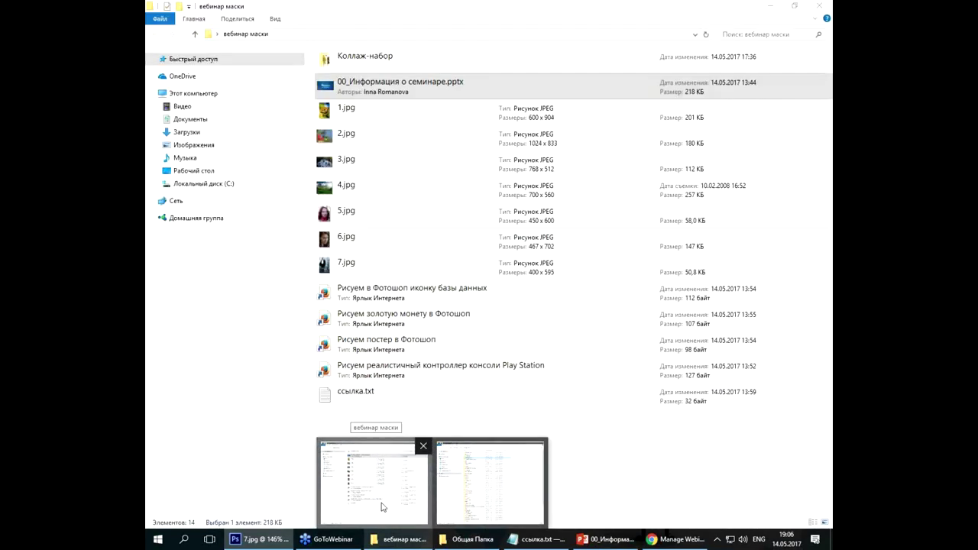
pyautogui.click(382, 504)
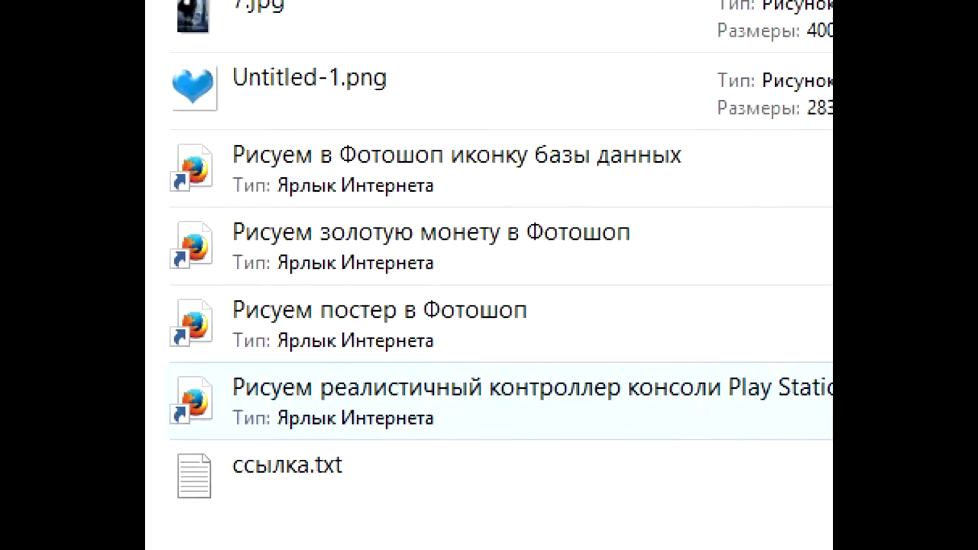
# Step: Open the 'Рисуем постер в Фотошоп' internet shortcut from the вебинар маски folder in Firefox
pyautogui.click(380, 428)
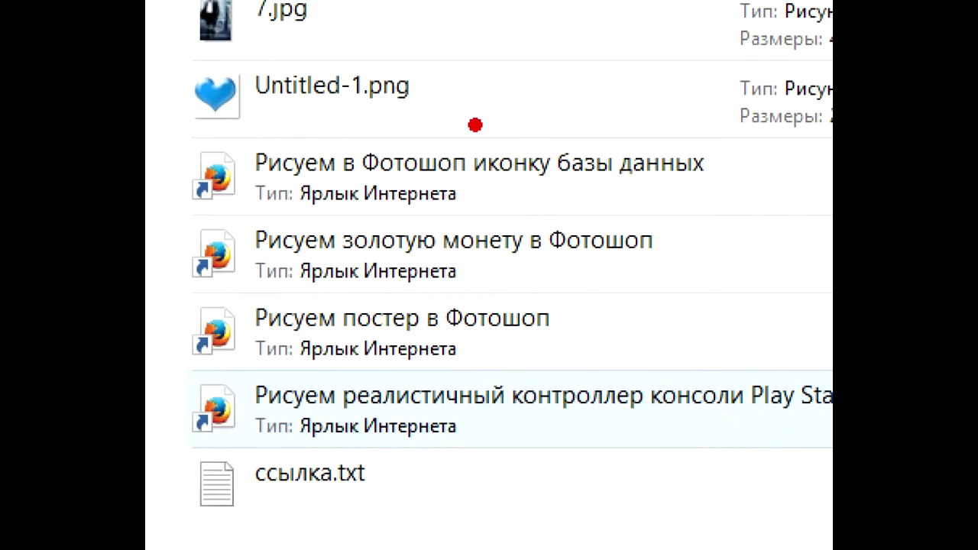
pyautogui.moveTo(175, 118)
pyautogui.mouseDown()
pyautogui.moveTo(680, 424)
pyautogui.moveTo(699, 465)
pyautogui.mouseUp()
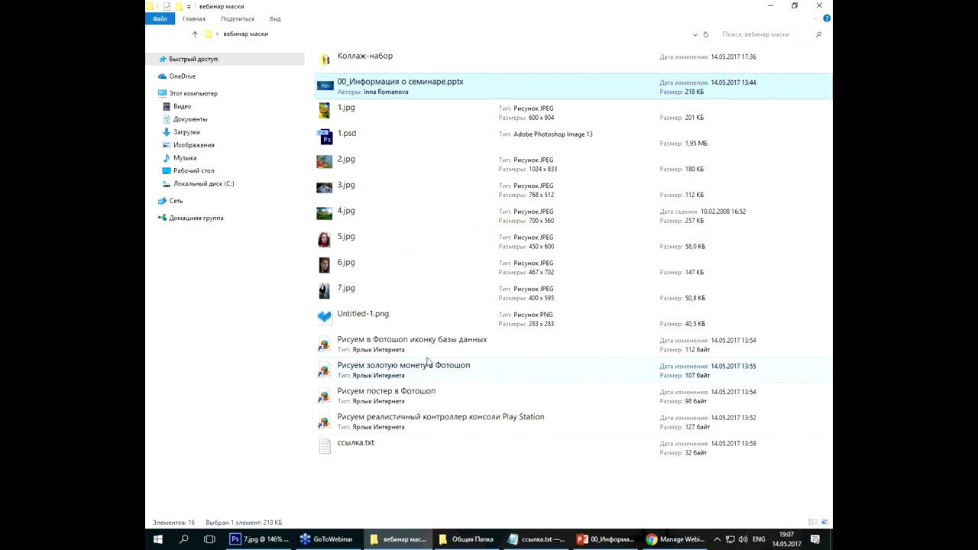
pyautogui.click(394, 402)
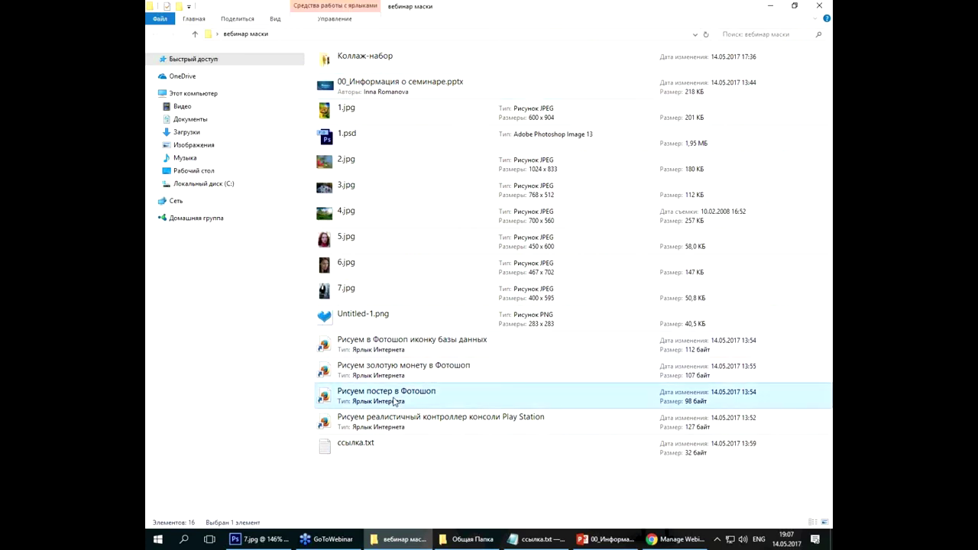
pyautogui.doubleClick(396, 402)
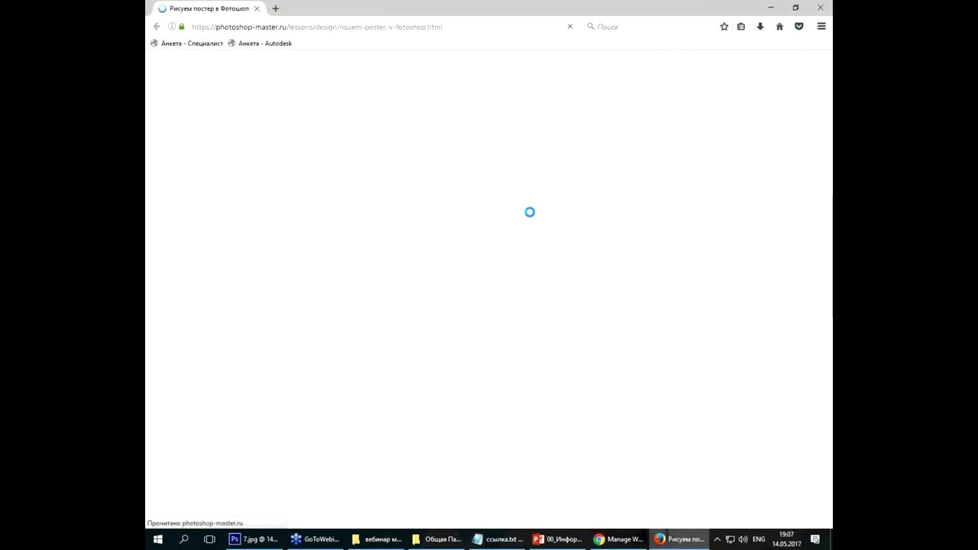
# Step: Scroll through the photoshop-master.ru poster lesson to its finished result, then minimize Firefox
pyautogui.scroll(-1, 565, 237)
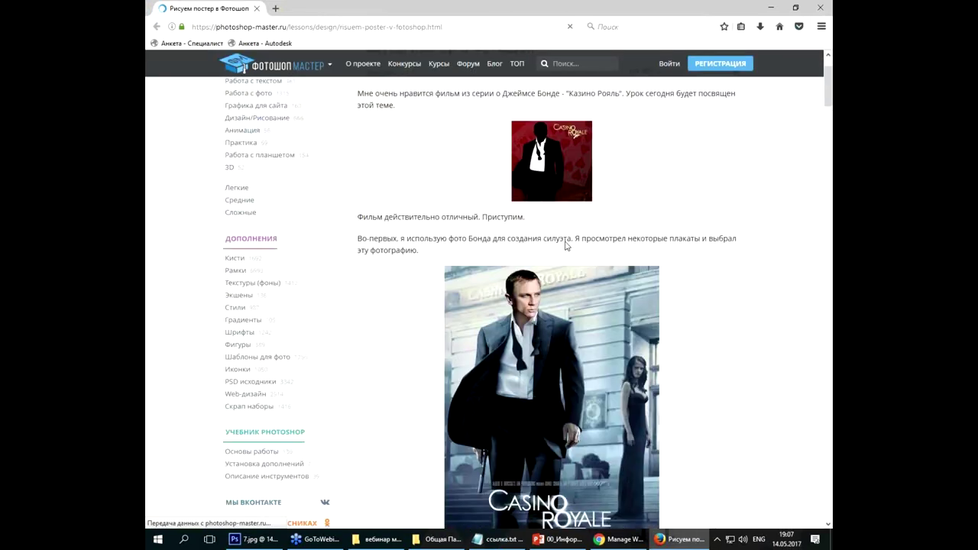
pyautogui.scroll(-4, 565, 238)
pyautogui.scroll(-3, 565, 240)
pyautogui.scroll(-4, 565, 241)
pyautogui.scroll(-5, 565, 241)
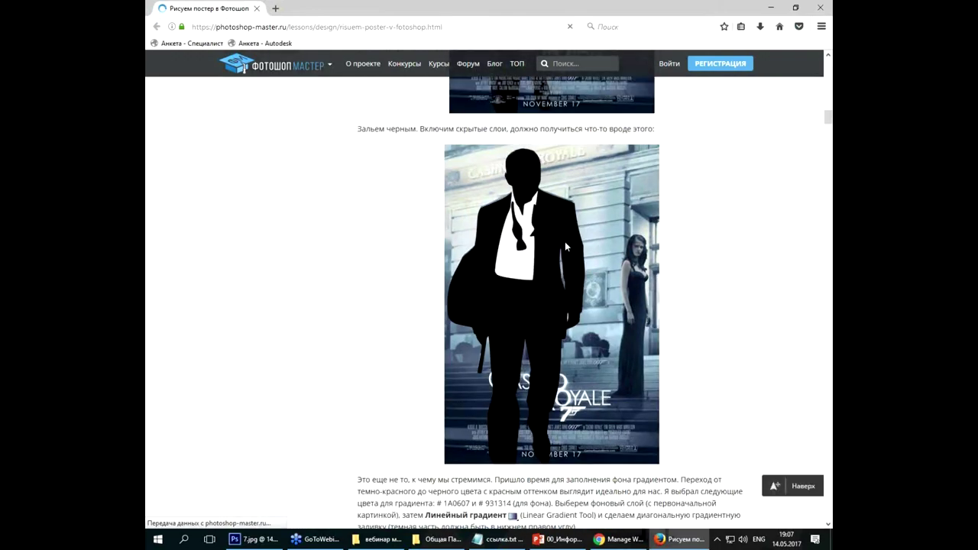
pyautogui.scroll(-4, 565, 241)
pyautogui.scroll(-4, 565, 242)
pyautogui.scroll(-4, 563, 253)
pyautogui.scroll(-5, 562, 267)
pyautogui.scroll(-5, 560, 267)
pyautogui.scroll(-5, 559, 269)
pyautogui.scroll(4, 560, 271)
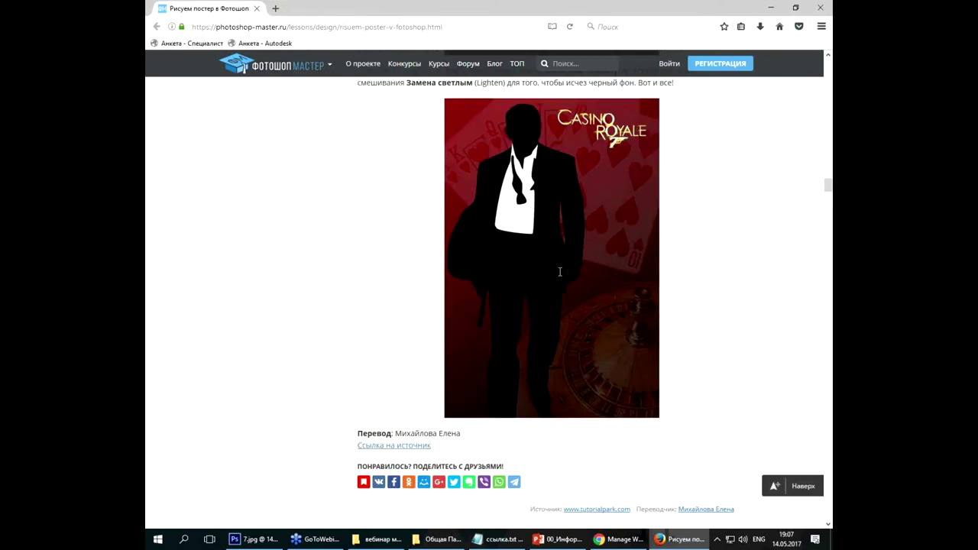
pyautogui.scroll(2, 559, 272)
pyautogui.scroll(-1, 558, 271)
pyautogui.scroll(-1, 559, 275)
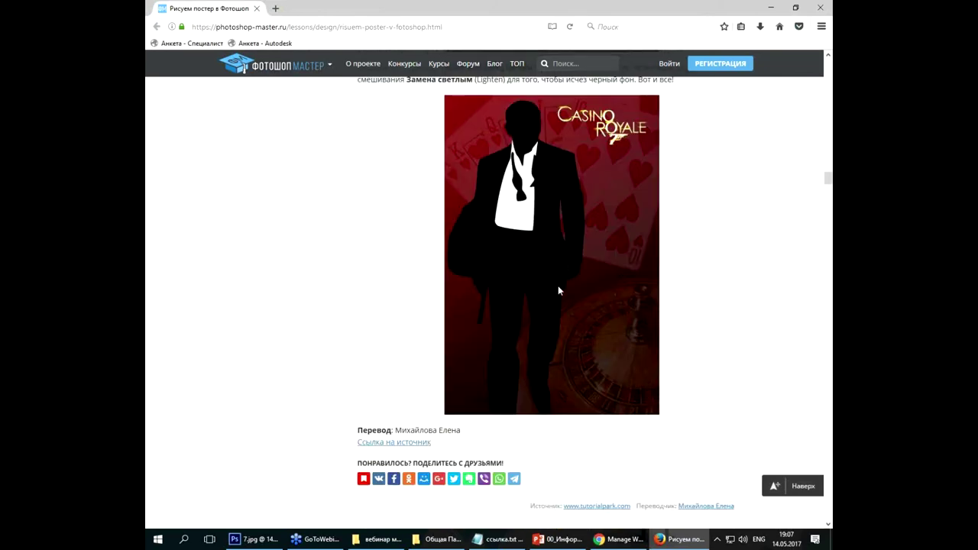
pyautogui.scroll(1, 543, 90)
pyautogui.scroll(3, 540, 91)
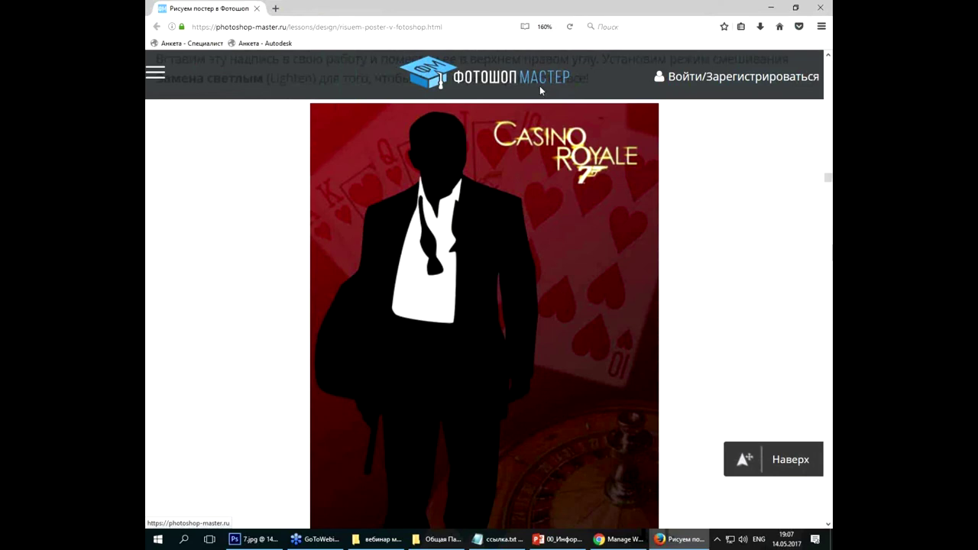
pyautogui.scroll(5, 529, 205)
pyautogui.scroll(3, 529, 206)
pyautogui.scroll(3, 530, 210)
pyautogui.scroll(3, 530, 214)
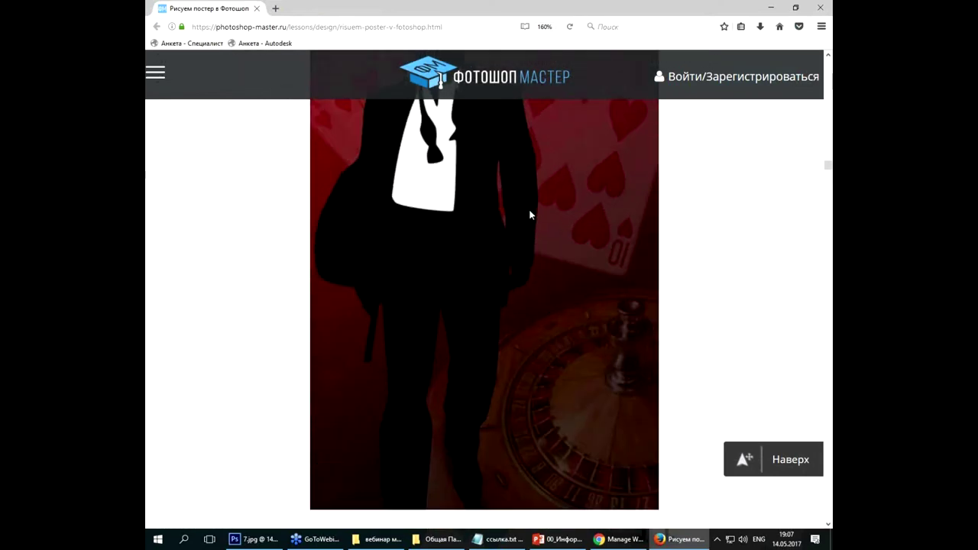
pyautogui.scroll(-1, 529, 214)
pyautogui.click(770, 7)
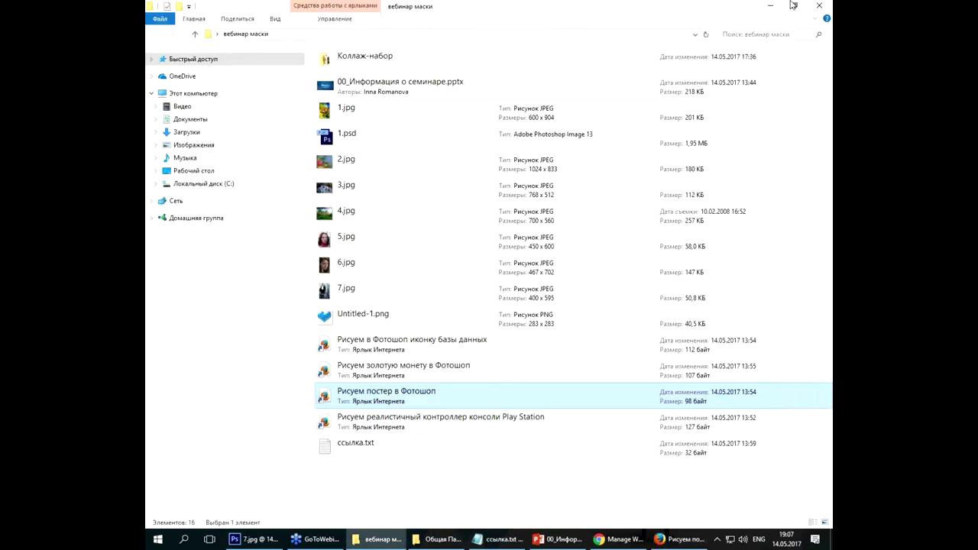
# Step: Back in Photoshop, select the Pen Tool and open its Path mode dropdown
pyautogui.click(764, 7)
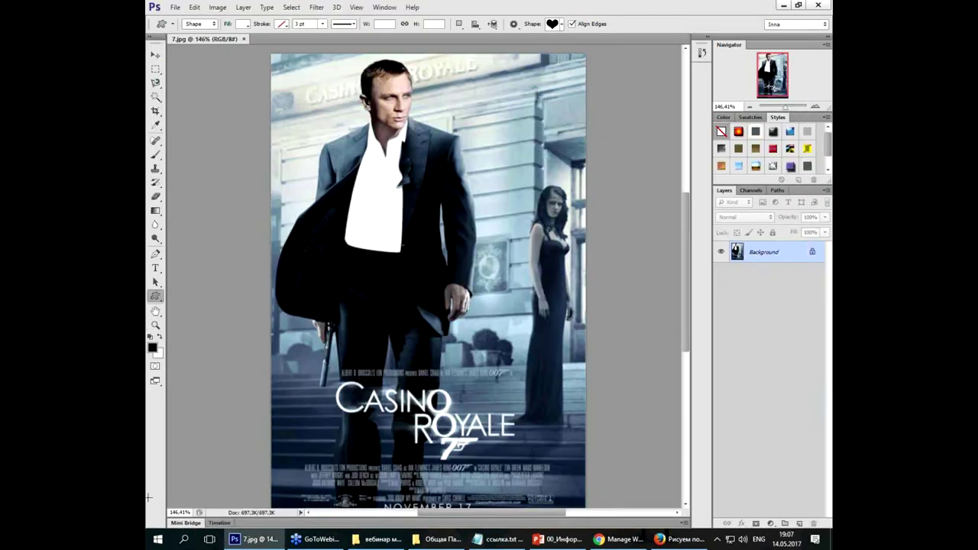
pyautogui.click(157, 255)
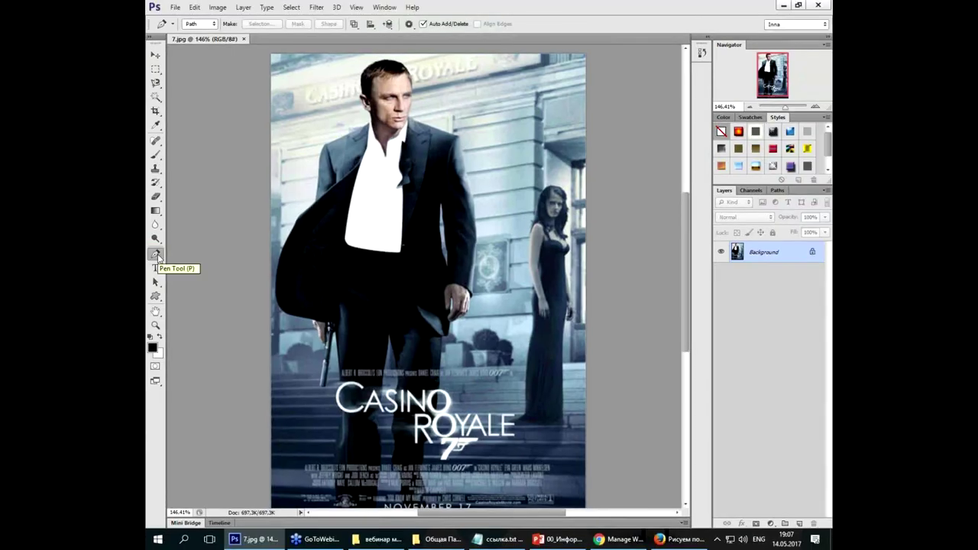
pyautogui.click(211, 24)
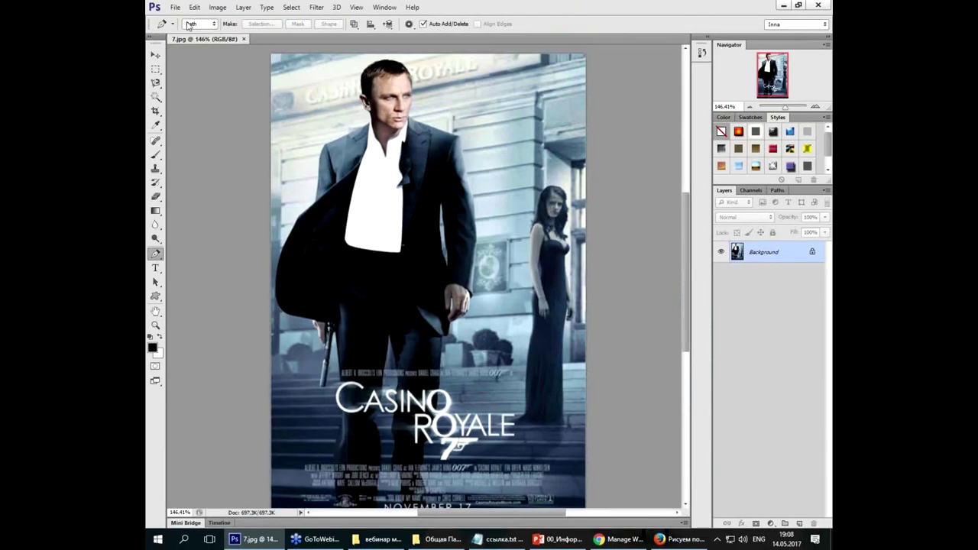
# Step: Set the Pen tool to Shape mode with a black fill
pyautogui.click(188, 25)
pyautogui.click(199, 36)
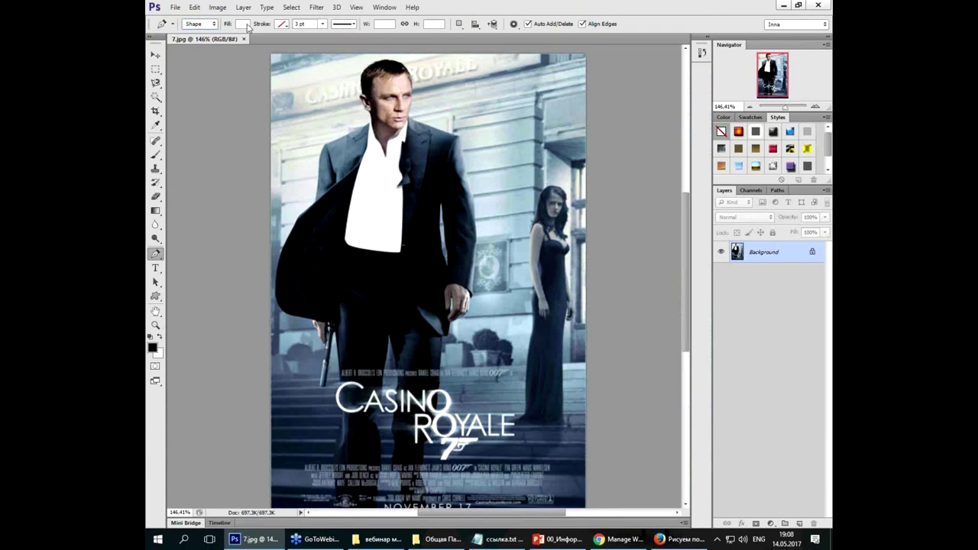
pyautogui.click(242, 24)
pyautogui.click(241, 25)
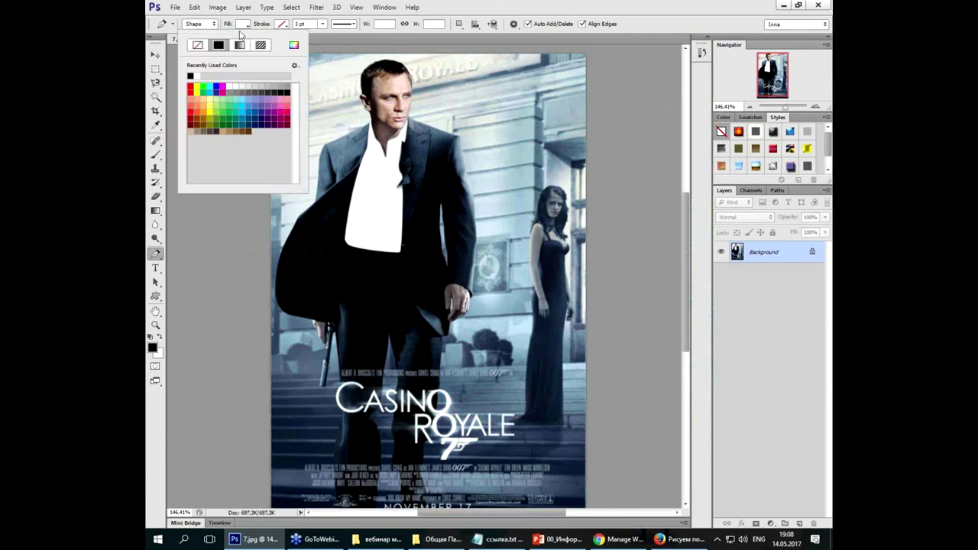
pyautogui.click(192, 75)
pyautogui.click(289, 210)
pyautogui.scroll(1, 302, 195)
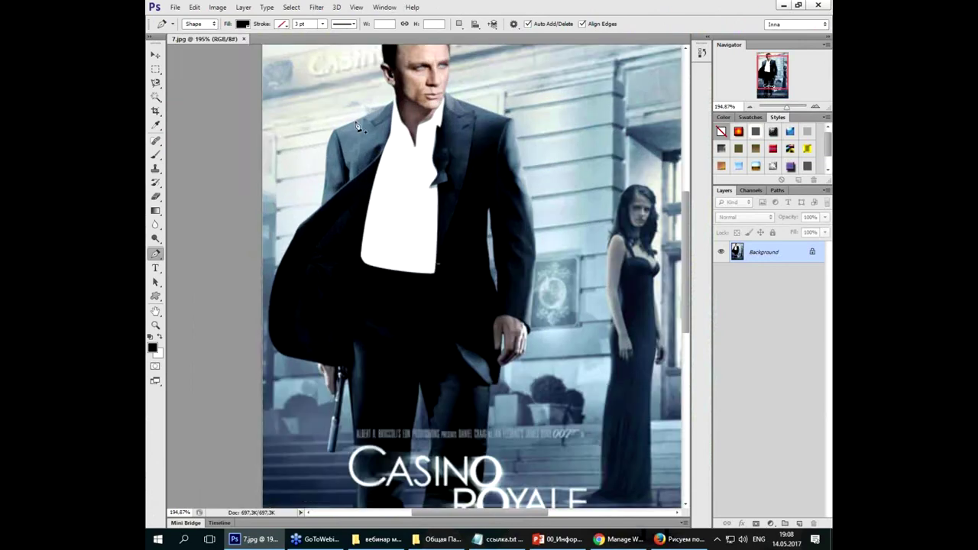
pyautogui.scroll(2, 348, 203)
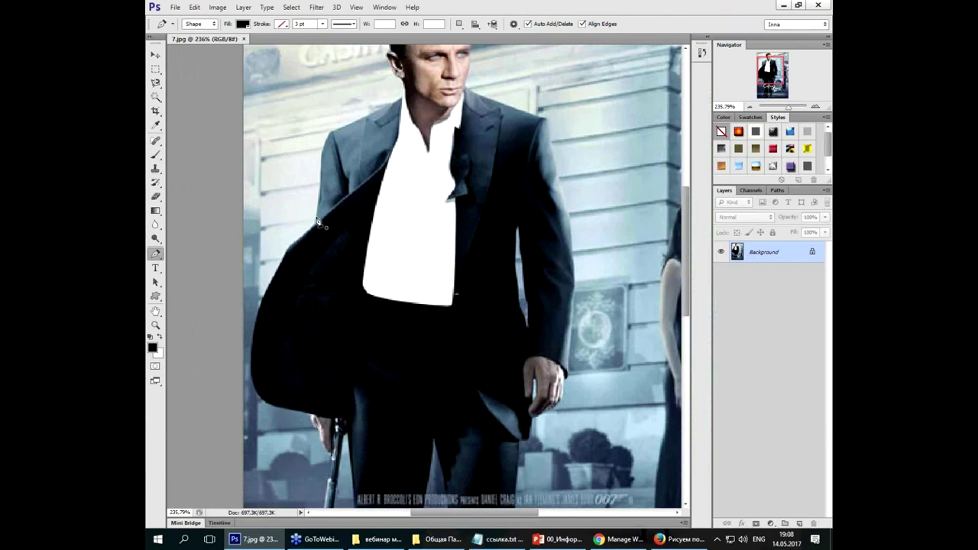
# Step: Start Shape 1 by placing anchors up the jacket's left edge toward the shoulder top
pyautogui.click(319, 222)
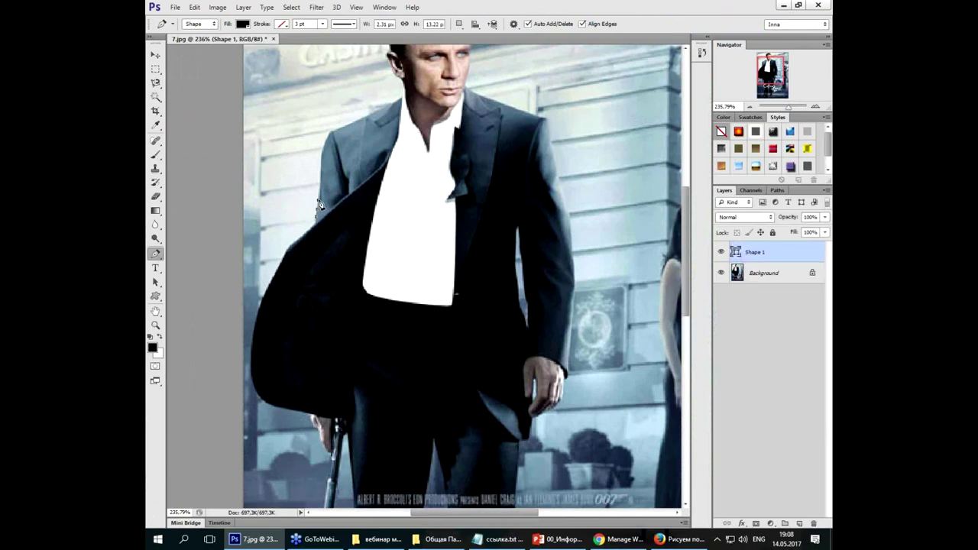
pyautogui.scroll(4, 292, 234)
pyautogui.scroll(1, 306, 214)
pyautogui.scroll(2, 349, 245)
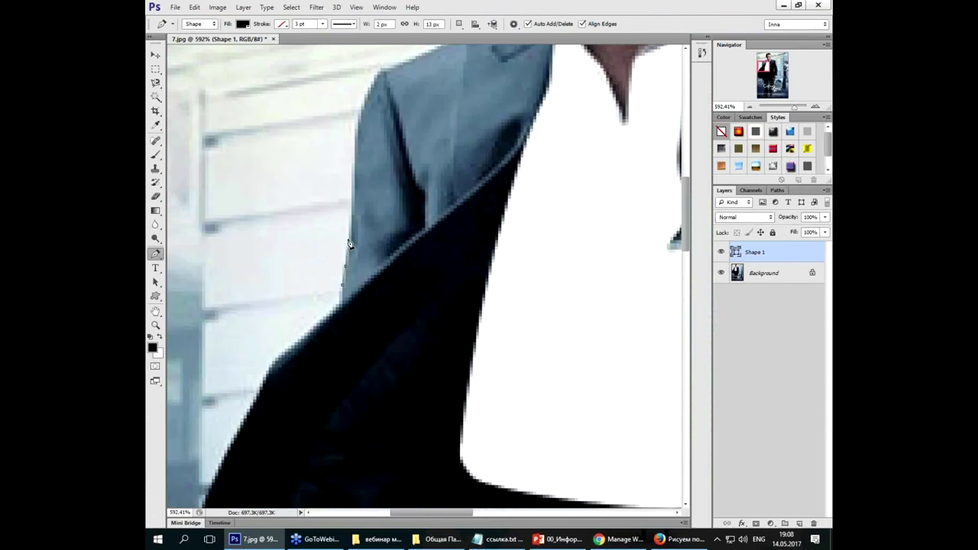
pyautogui.click(348, 215)
pyautogui.click(352, 182)
pyautogui.click(355, 145)
pyautogui.click(360, 121)
pyautogui.click(378, 82)
pyautogui.click(397, 67)
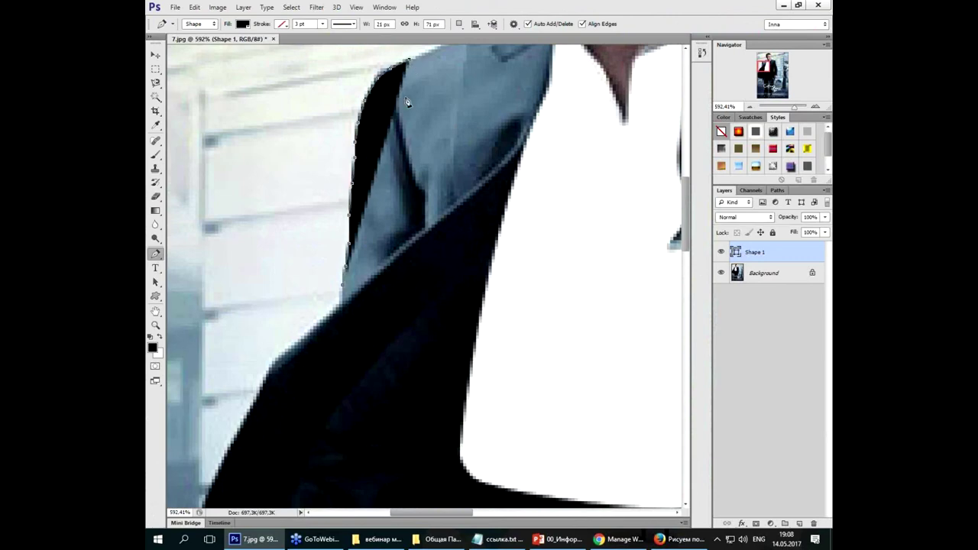
pyautogui.scroll(-5, 408, 103)
pyautogui.scroll(-3, 426, 79)
pyautogui.scroll(-2, 434, 69)
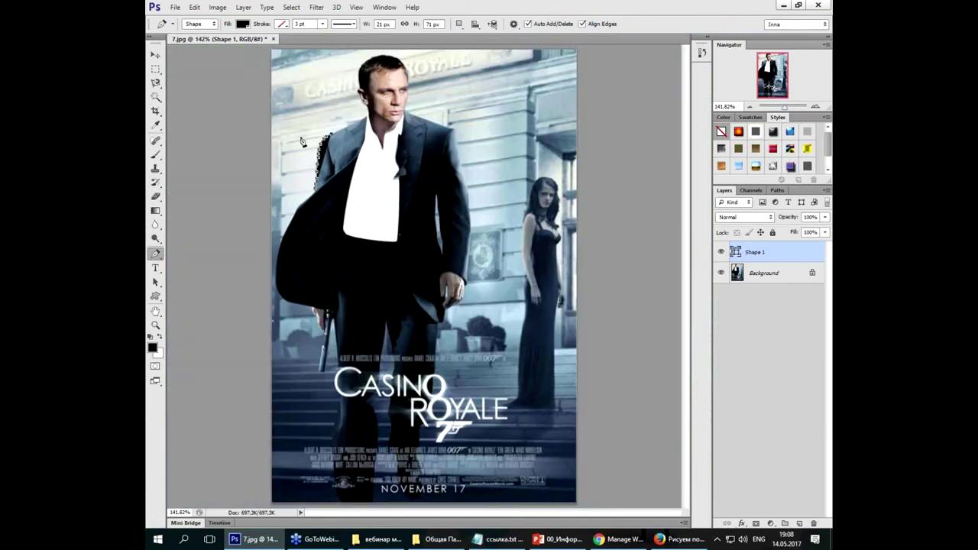
pyautogui.scroll(3, 302, 143)
pyautogui.scroll(4, 339, 131)
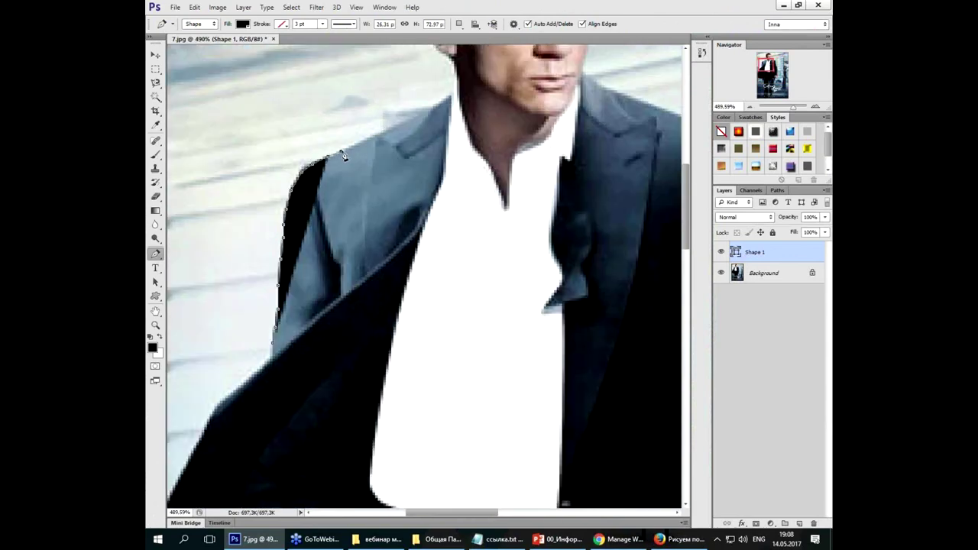
# Step: Trace the jacket outline across the shoulder up to the lapel tip by the neck
pyautogui.click(341, 153)
pyautogui.click(362, 146)
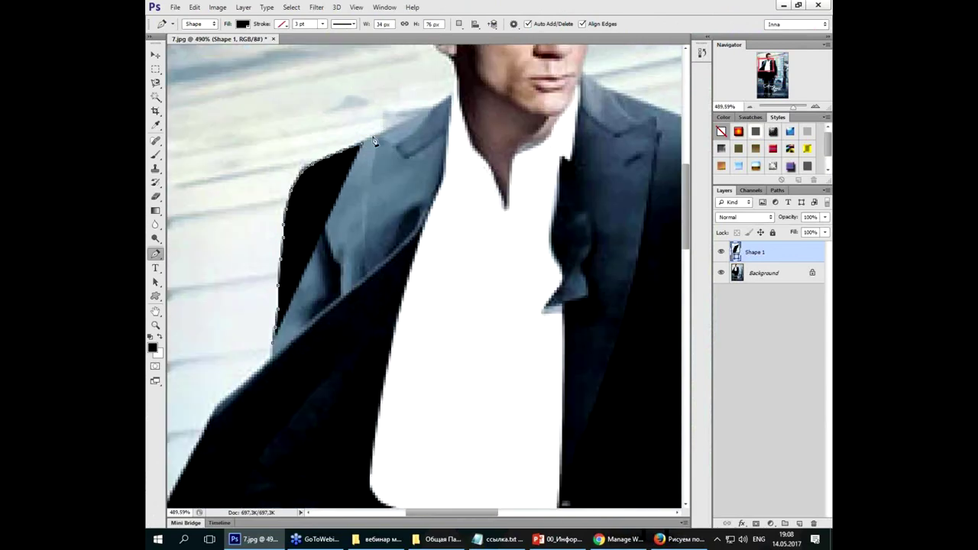
pyautogui.click(380, 135)
pyautogui.click(389, 127)
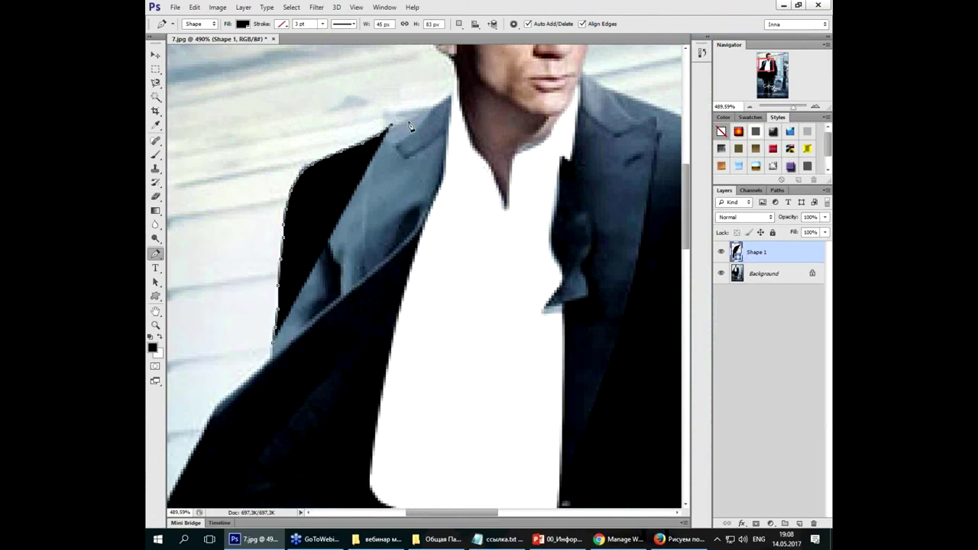
pyautogui.click(411, 127)
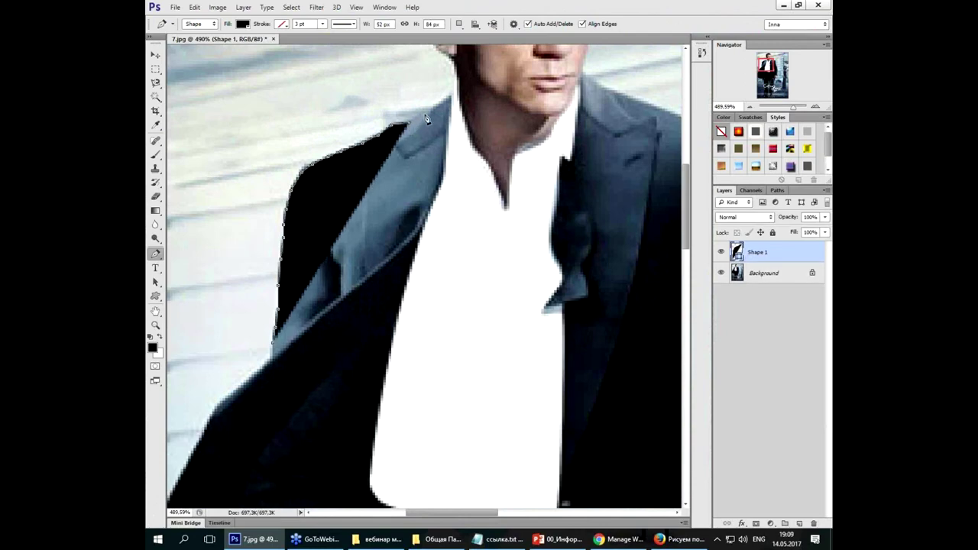
pyautogui.click(425, 117)
pyautogui.click(443, 102)
pyautogui.click(452, 94)
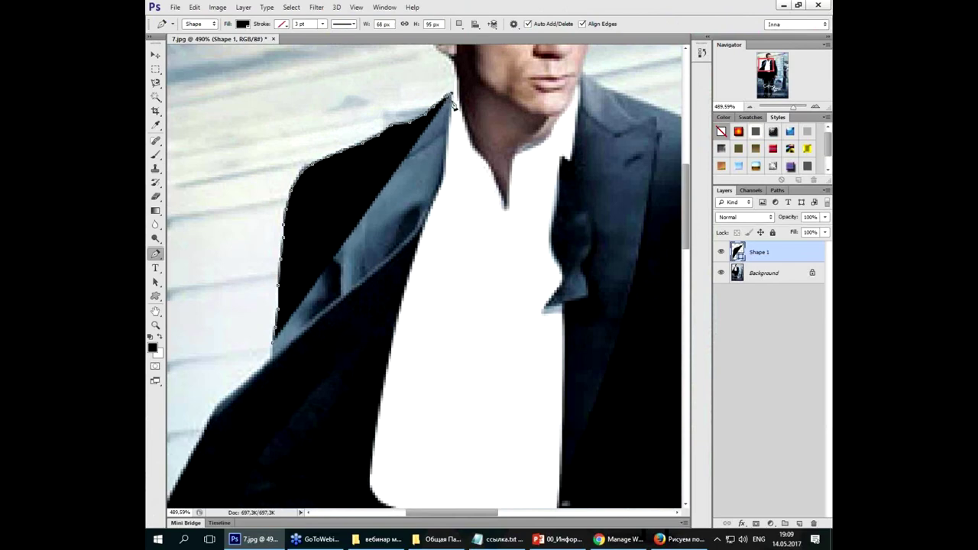
# Step: Trace the outline down the lapel edge beside the white shirt collar
pyautogui.click(452, 120)
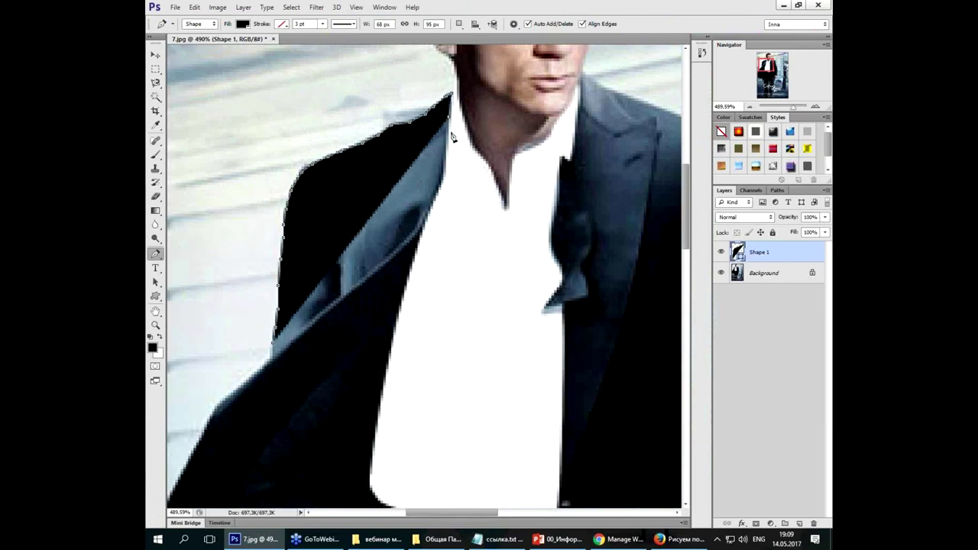
pyautogui.click(451, 136)
pyautogui.click(447, 152)
pyautogui.click(444, 170)
pyautogui.click(441, 188)
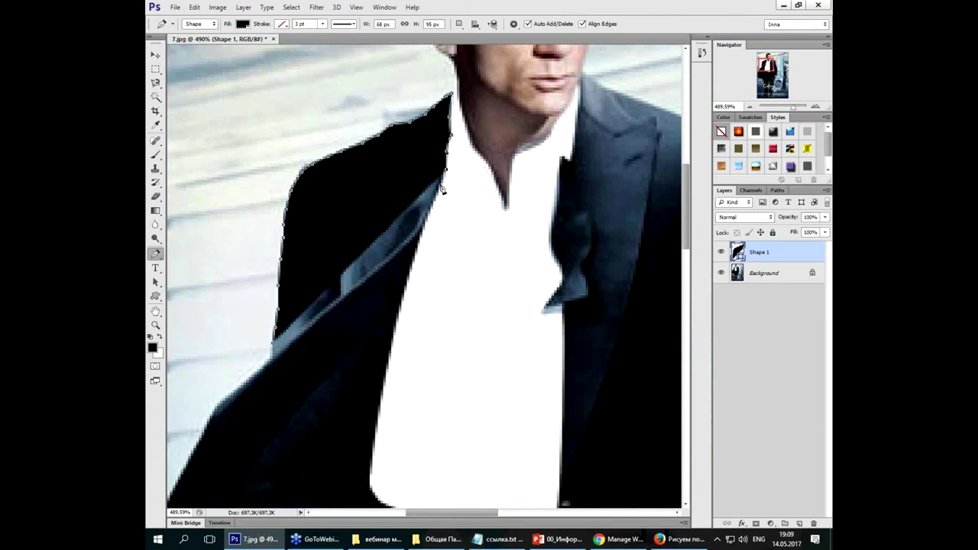
pyautogui.click(438, 198)
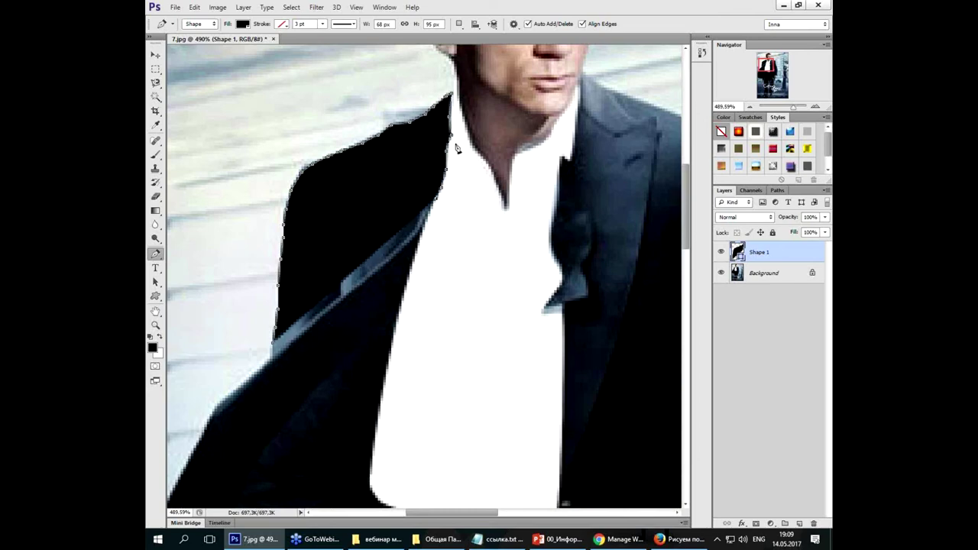
pyautogui.click(431, 217)
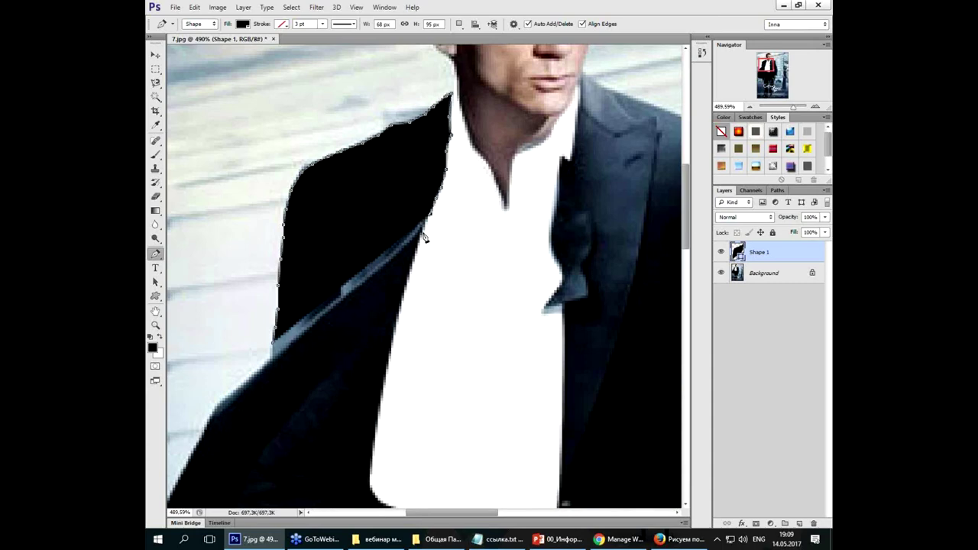
pyautogui.click(420, 246)
pyautogui.click(407, 289)
pyautogui.click(402, 309)
pyautogui.click(396, 331)
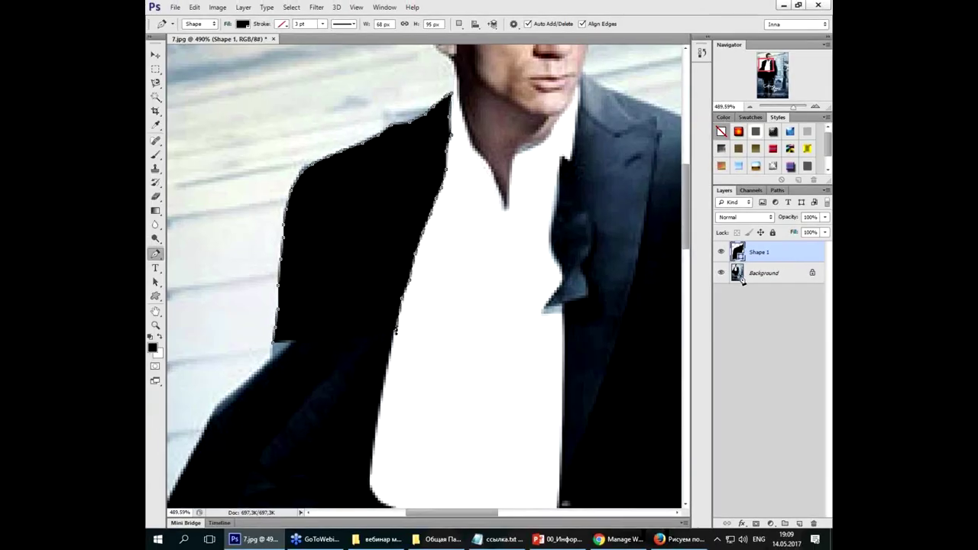
# Step: Pan to the lower suit and trace the jacket outline down the shirt edge to the hem
pyautogui.scroll(-2, 321, 382)
pyautogui.scroll(-1, 238, 467)
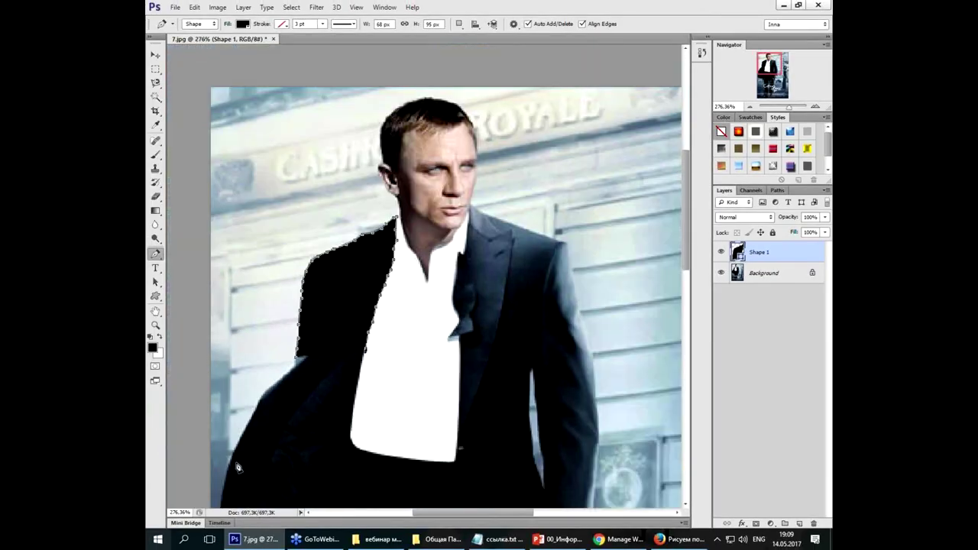
pyautogui.moveTo(410, 392); pyautogui.dragTo(481, 279)
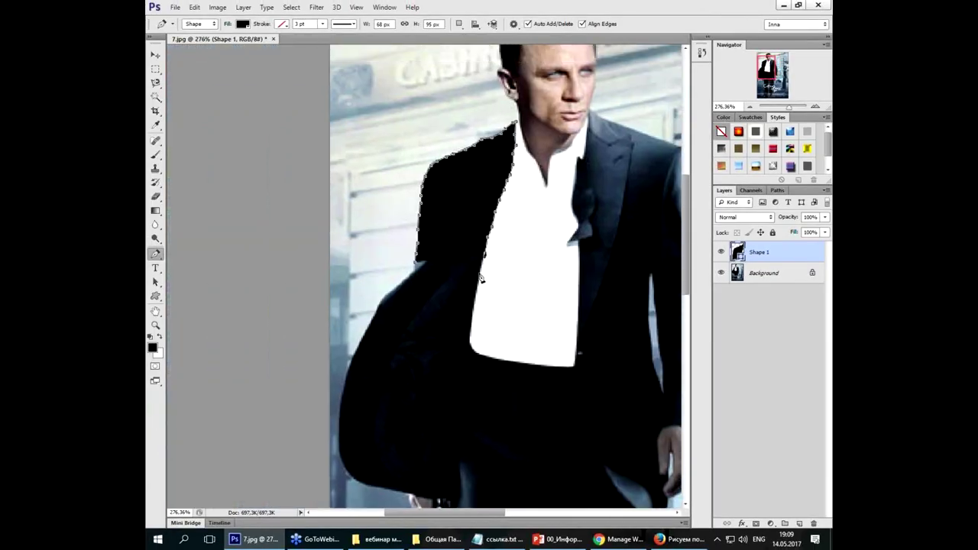
pyautogui.click(476, 307)
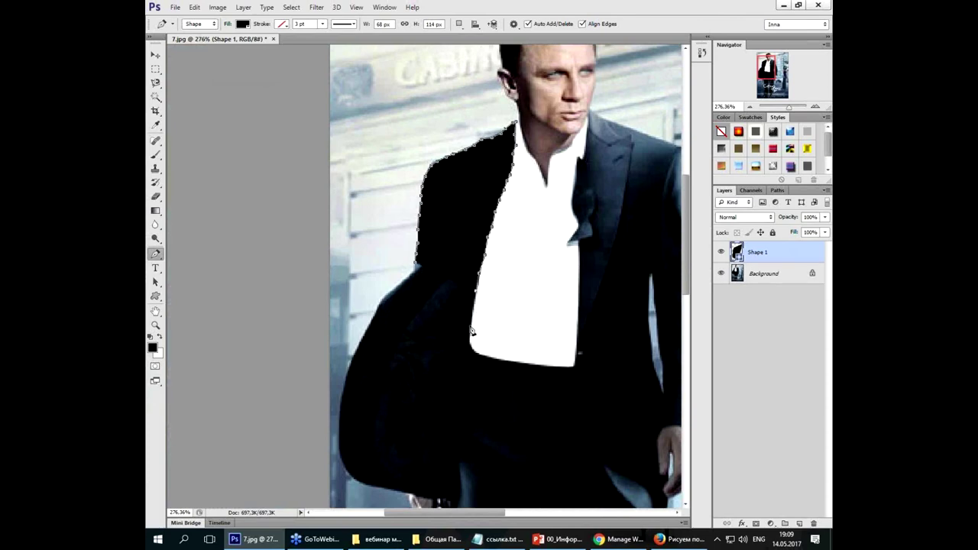
pyautogui.click(472, 329)
pyautogui.click(467, 355)
pyautogui.click(464, 384)
pyautogui.click(461, 408)
pyautogui.click(460, 428)
pyautogui.click(459, 446)
pyautogui.click(460, 469)
pyautogui.click(462, 492)
# Step: Trace along the hem, around the bottom-left corner, and up the outer left edge to close the shape
pyautogui.click(446, 502)
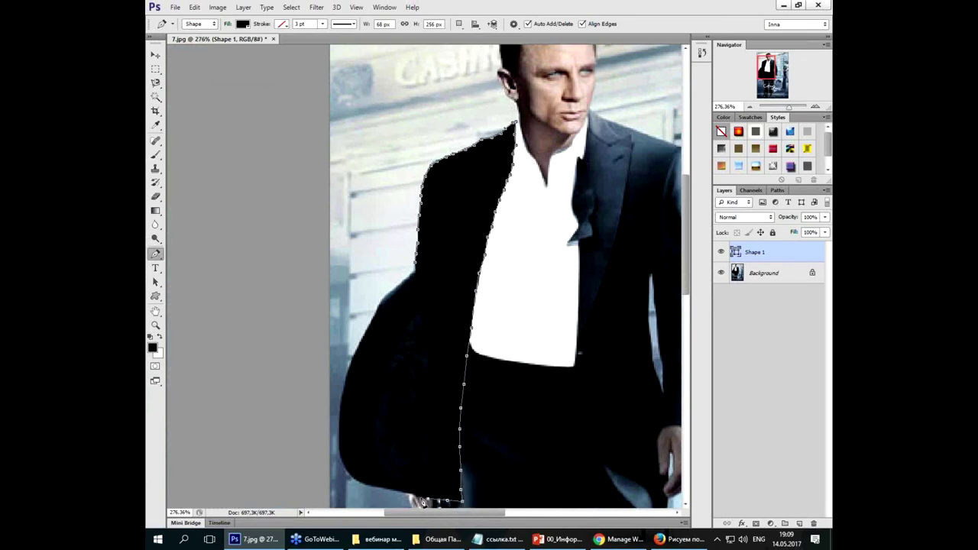
pyautogui.click(394, 490)
pyautogui.click(358, 483)
pyautogui.click(340, 464)
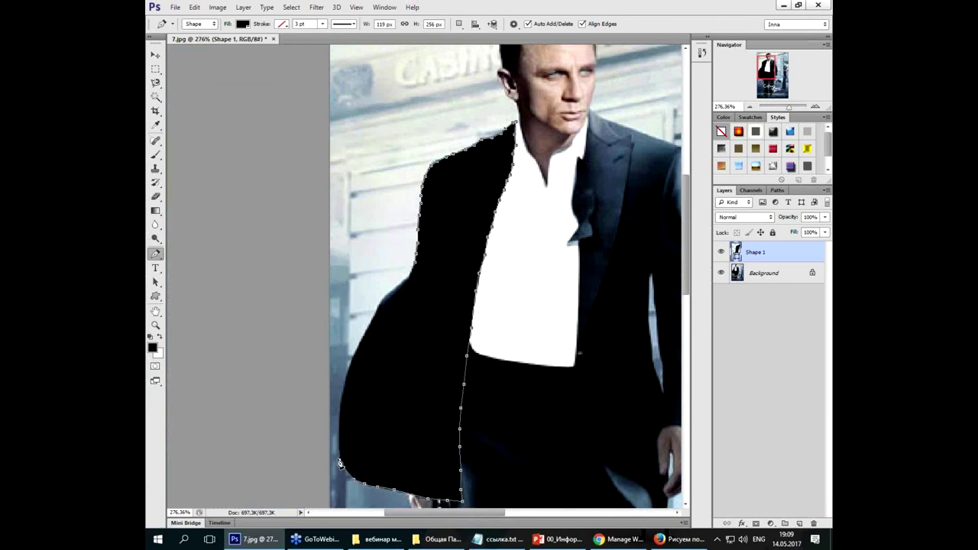
pyautogui.click(338, 445)
pyautogui.click(337, 424)
pyautogui.click(340, 386)
pyautogui.click(358, 348)
pyautogui.click(369, 326)
pyautogui.click(379, 310)
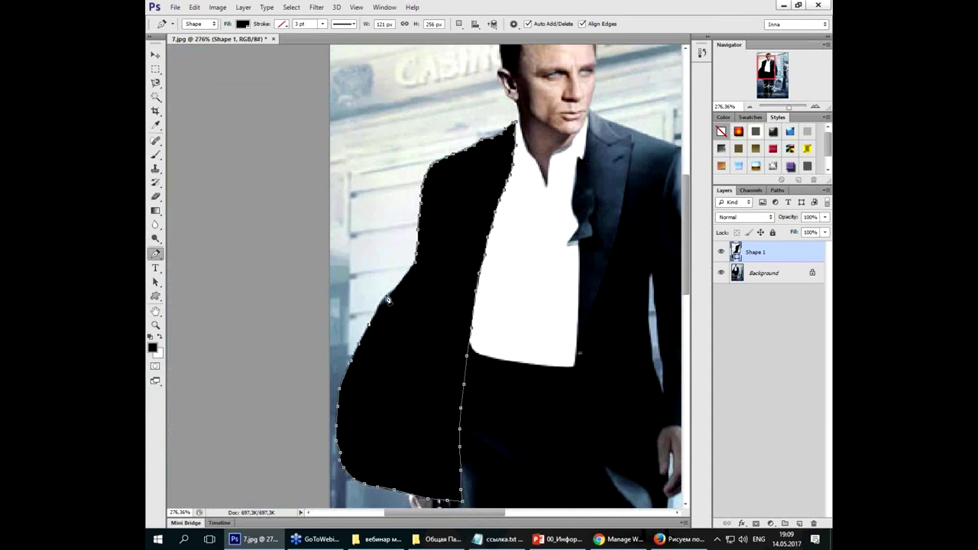
pyautogui.click(399, 283)
pyautogui.click(417, 270)
pyautogui.scroll(-5, 418, 269)
pyautogui.scroll(4, 404, 301)
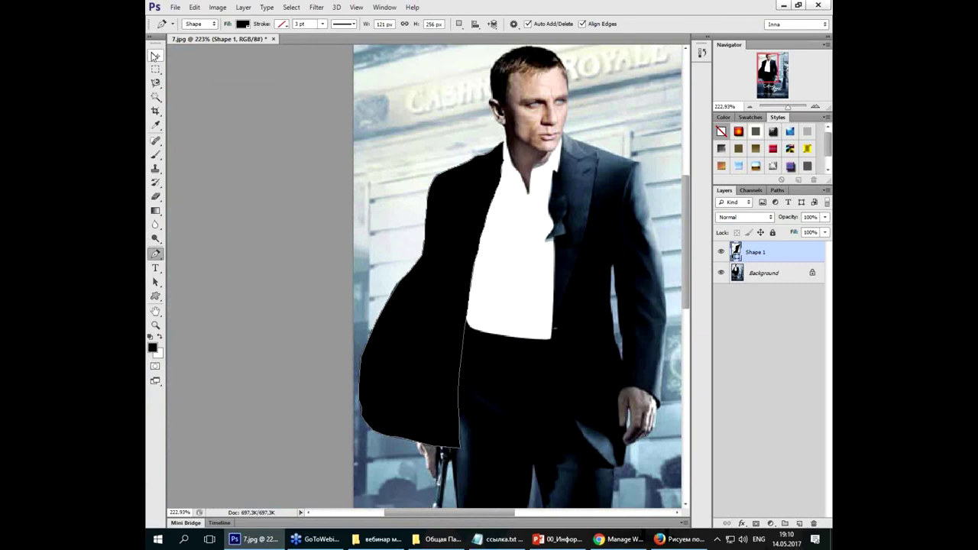
# Step: Return to the Pen tool and set the jacket shape's fill to white
pyautogui.click(156, 56)
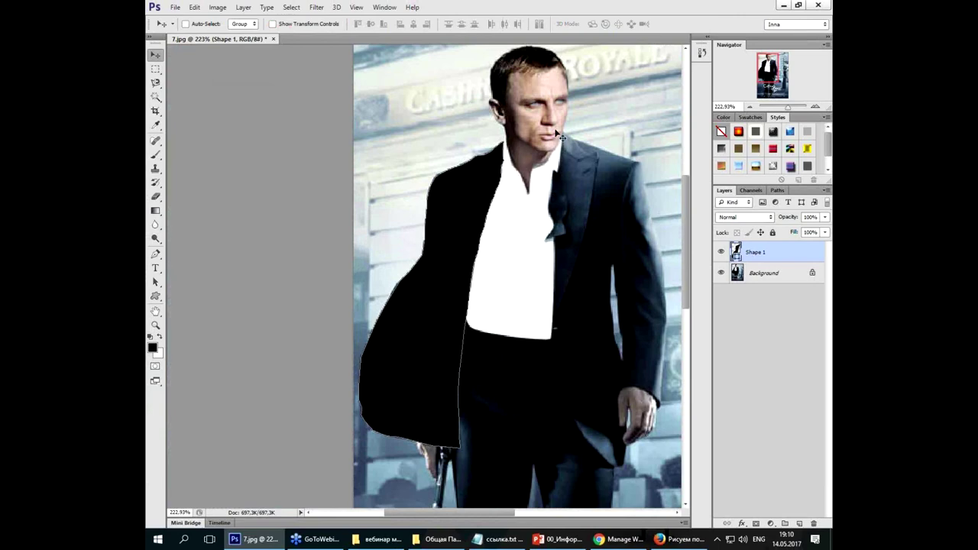
pyautogui.scroll(2, 575, 208)
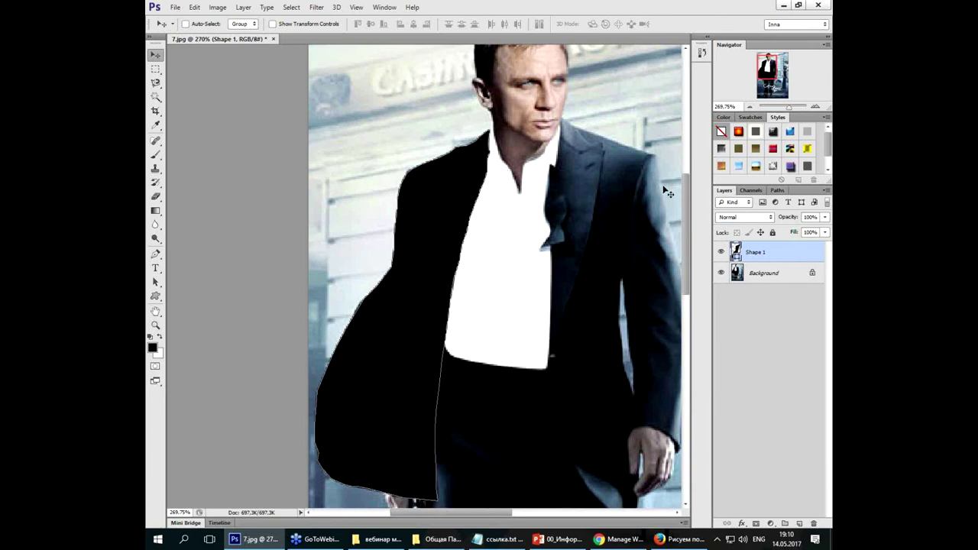
pyautogui.click(156, 260)
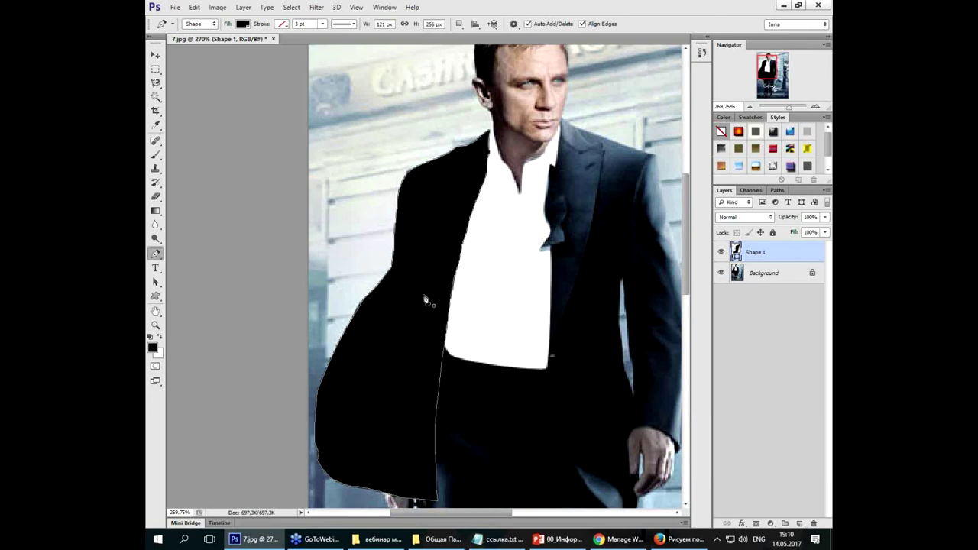
pyautogui.click(244, 25)
pyautogui.click(199, 75)
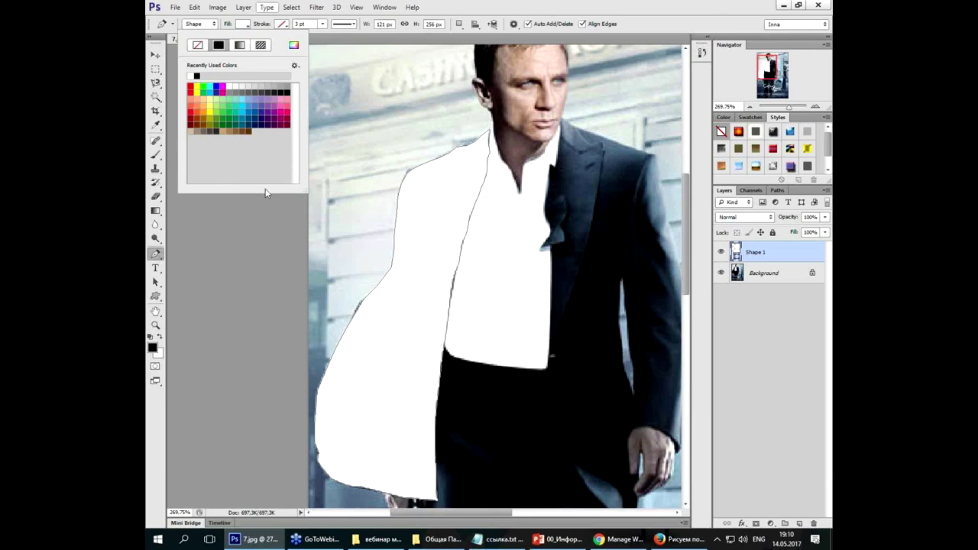
# Step: Revert to the Close Path history state so the jacket is black again
pyautogui.click(703, 52)
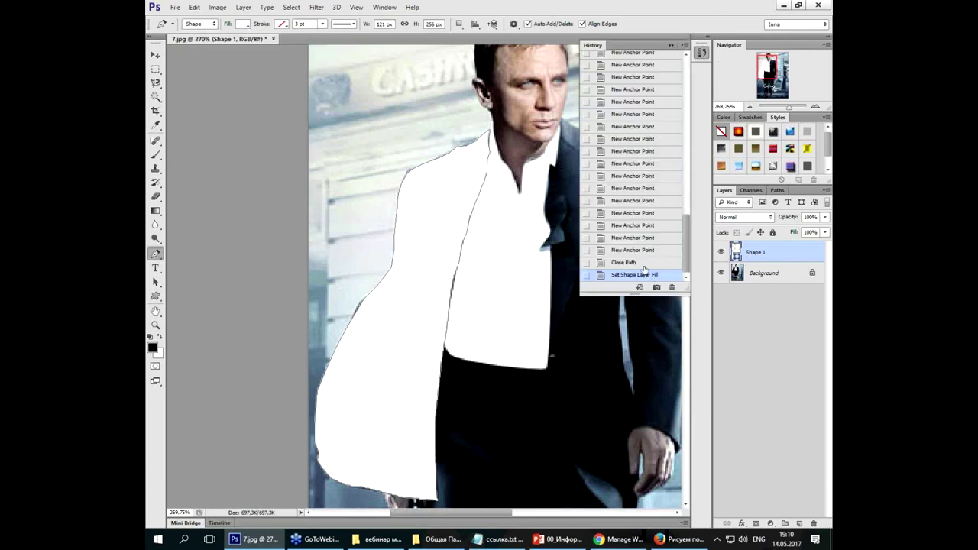
pyautogui.click(644, 264)
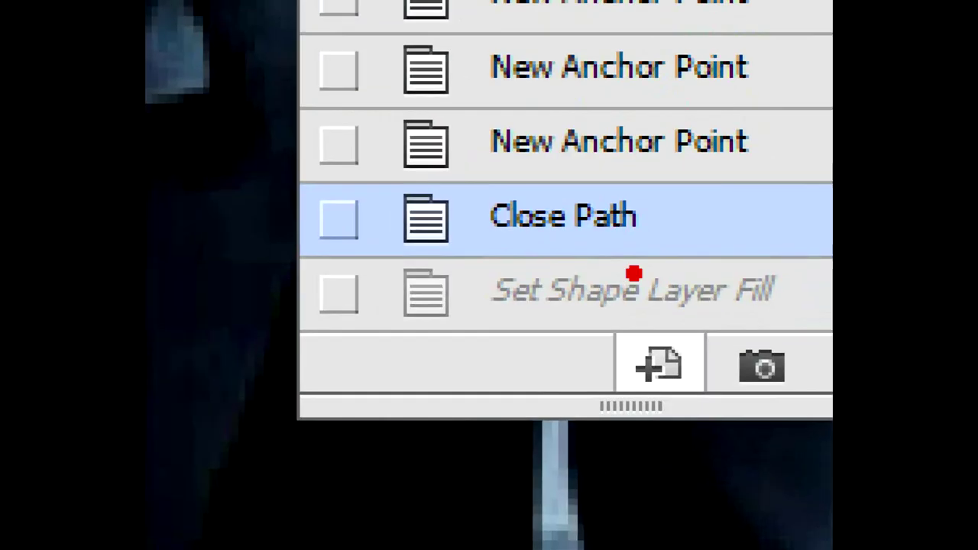
pyautogui.moveTo(501, 267); pyautogui.dragTo(793, 250)
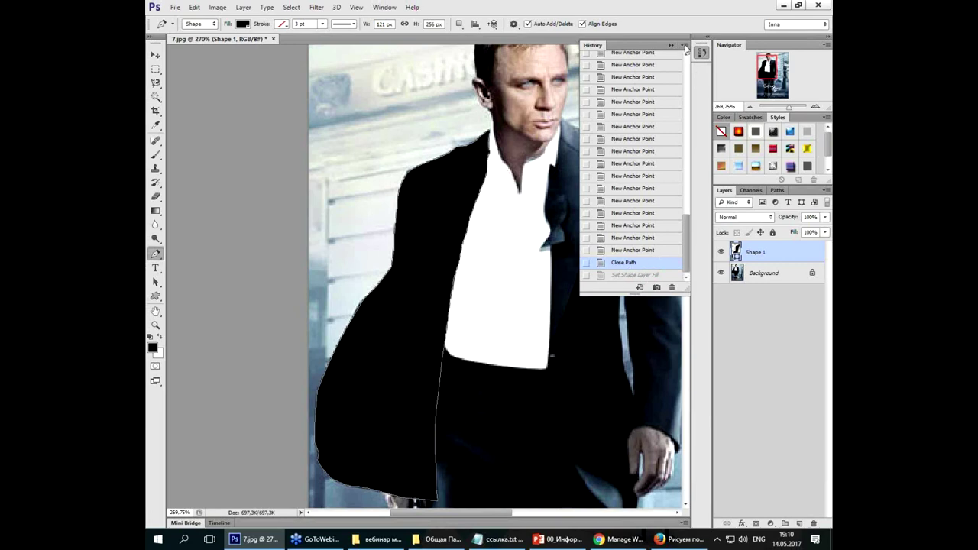
pyautogui.click(703, 52)
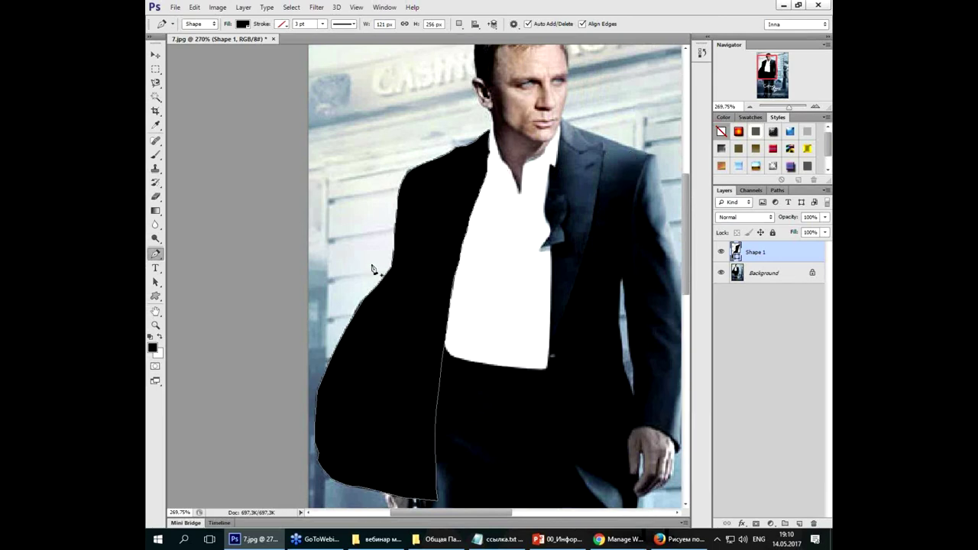
pyautogui.scroll(2, 375, 267)
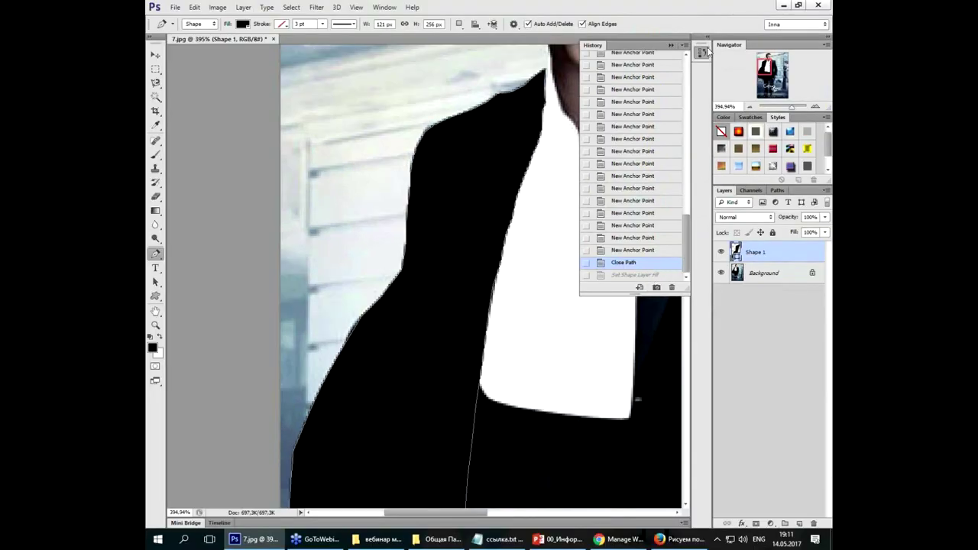
# Step: Check the jacket's path in Paths, then start Shape 2 with a pen click at the collar
pyautogui.click(702, 52)
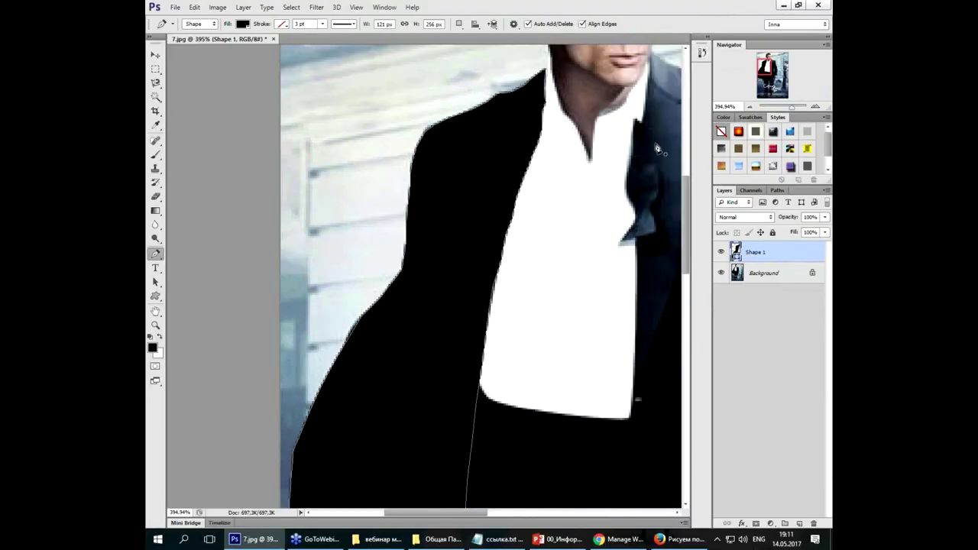
pyautogui.click(778, 191)
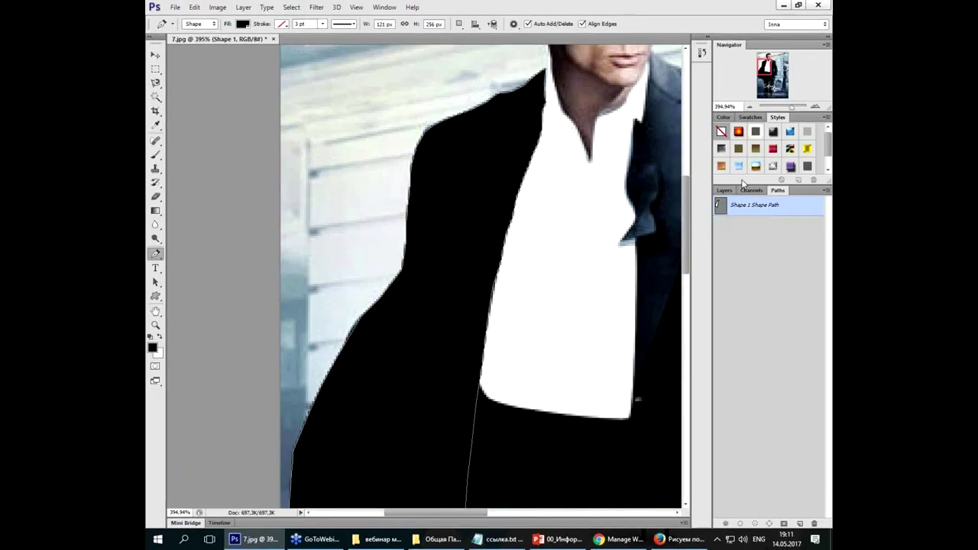
pyautogui.click(723, 190)
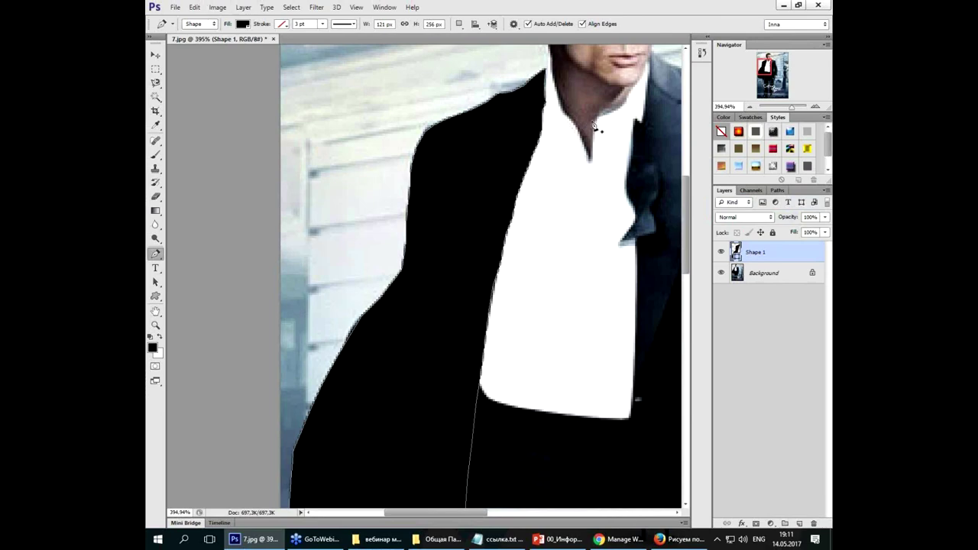
pyautogui.scroll(-3, 489, 298)
pyautogui.scroll(2, 547, 331)
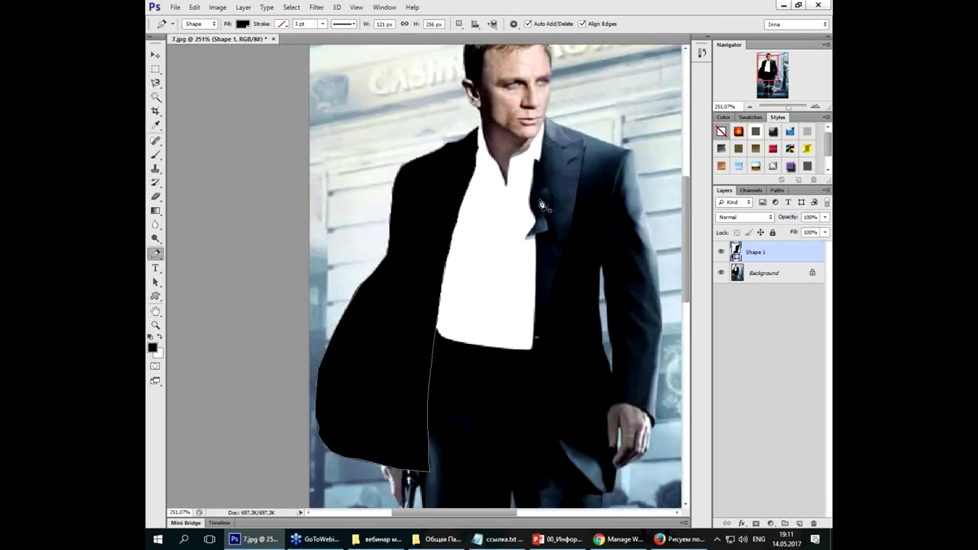
pyautogui.click(506, 184)
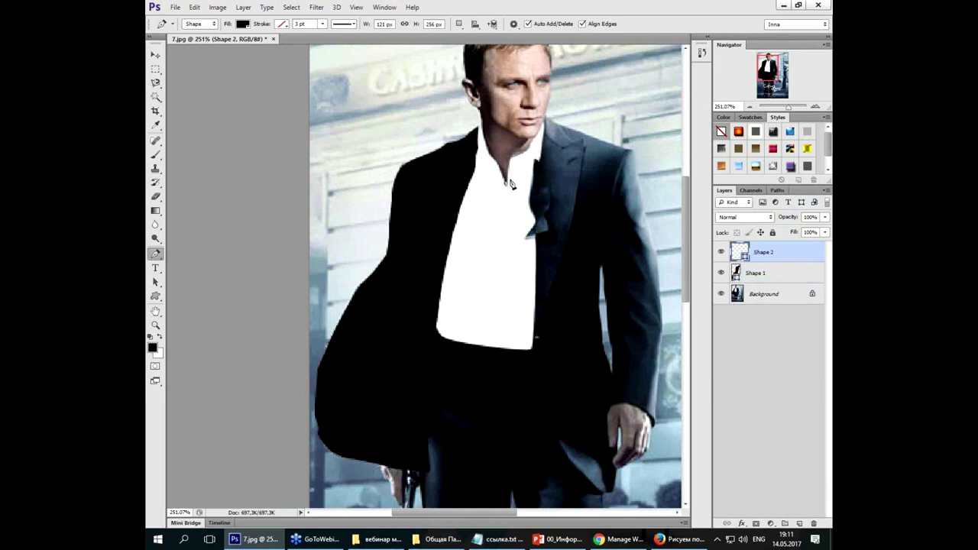
# Step: Make the new shape's fill white and trace the shirt up the collar and down the lapel
pyautogui.click(243, 25)
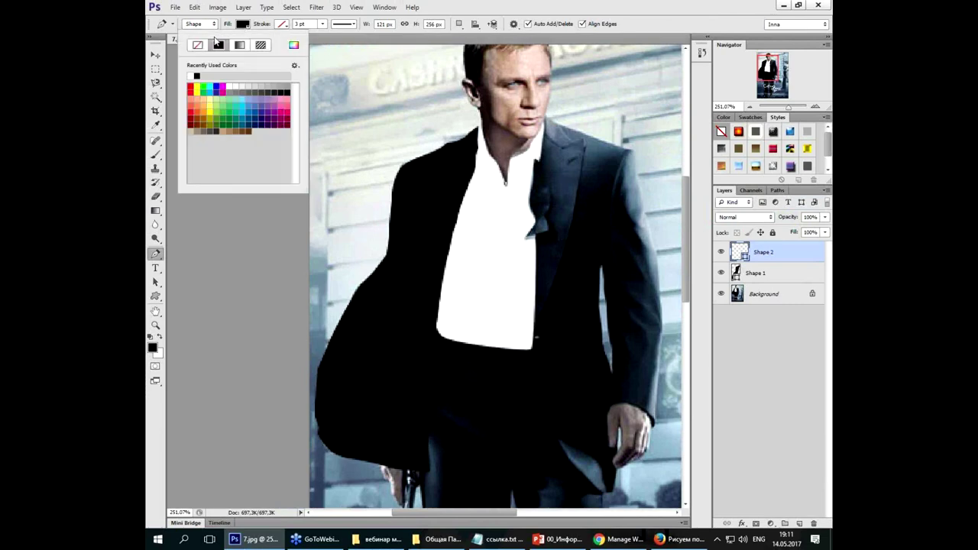
pyautogui.click(189, 75)
pyautogui.click(506, 181)
pyautogui.click(512, 157)
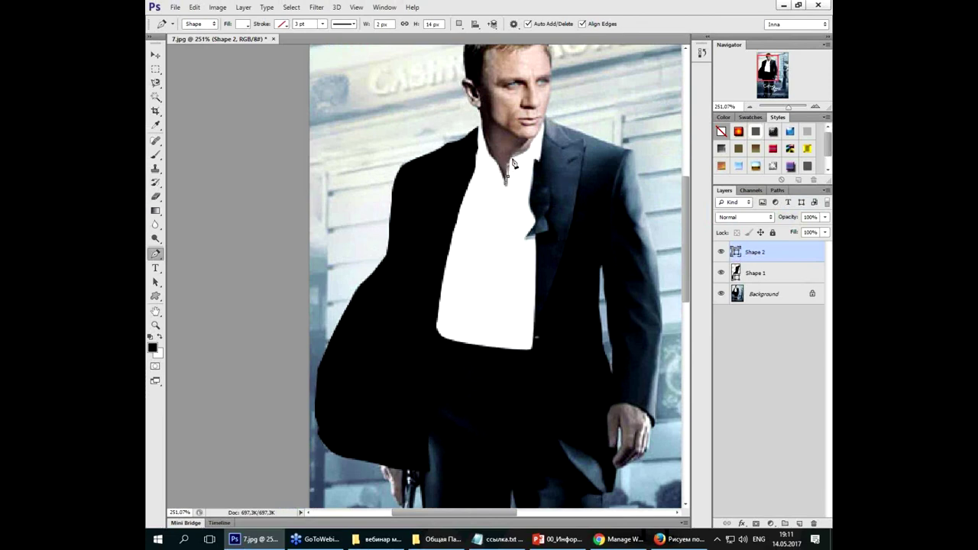
pyautogui.click(523, 154)
pyautogui.click(538, 141)
pyautogui.click(542, 149)
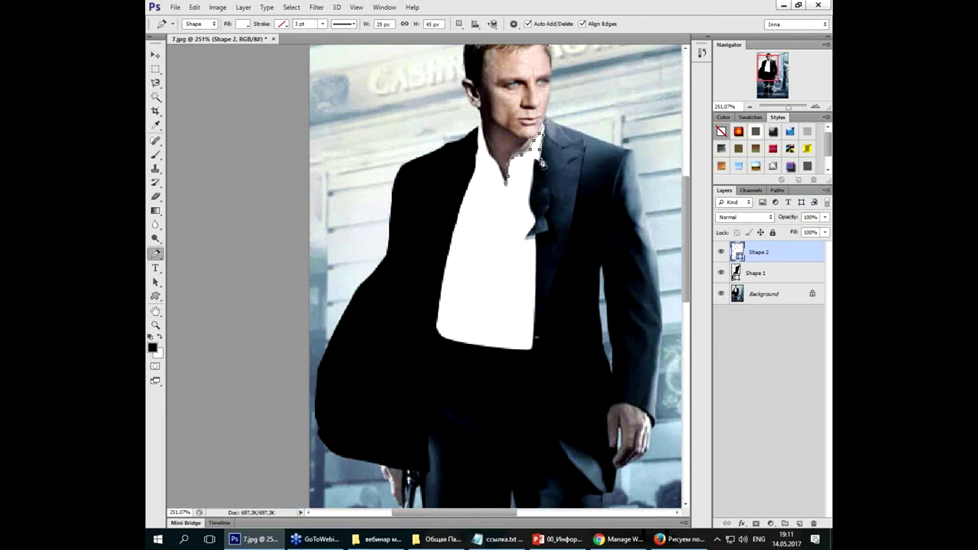
pyautogui.click(529, 200)
pyautogui.click(534, 219)
pyautogui.click(526, 235)
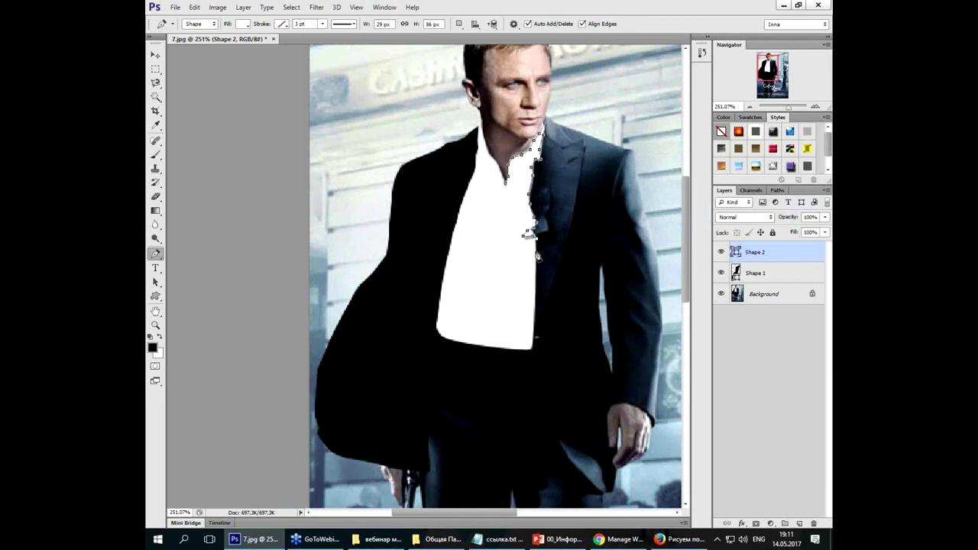
# Step: Trace the shirt's right edge, bottom and curved left side, closing the outline at the collar
pyautogui.click(536, 288)
pyautogui.click(533, 328)
pyautogui.click(533, 346)
pyautogui.click(450, 344)
pyautogui.click(439, 334)
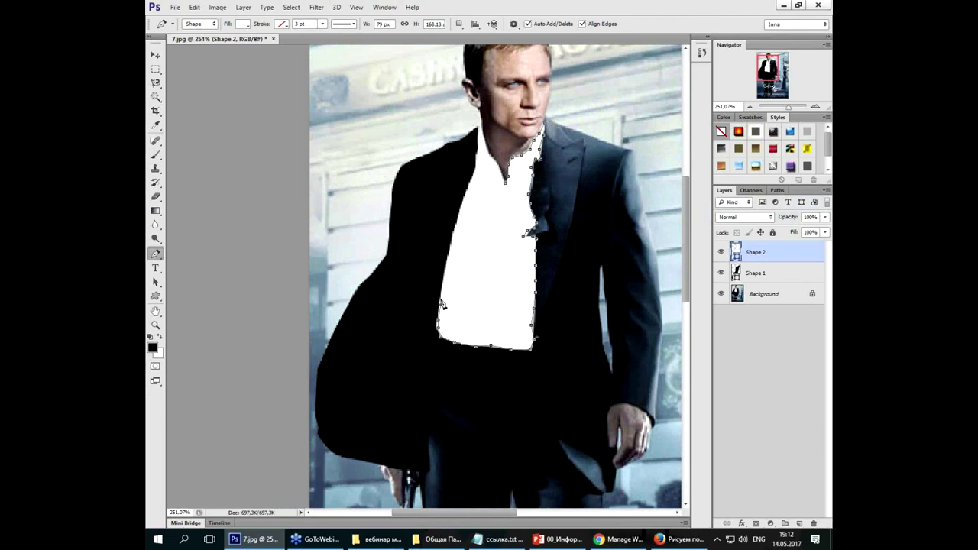
pyautogui.moveTo(451, 260)
pyautogui.mouseDown()
pyautogui.moveTo(485, 127)
pyautogui.moveTo(489, 135)
pyautogui.mouseUp()
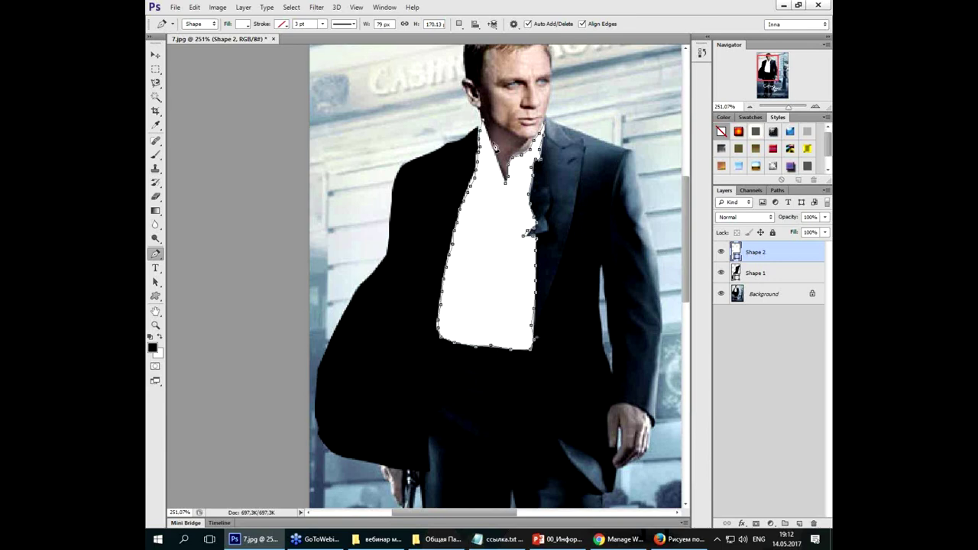
pyautogui.click(486, 160)
pyautogui.moveTo(486, 174); pyautogui.dragTo(507, 193)
pyautogui.click(507, 192)
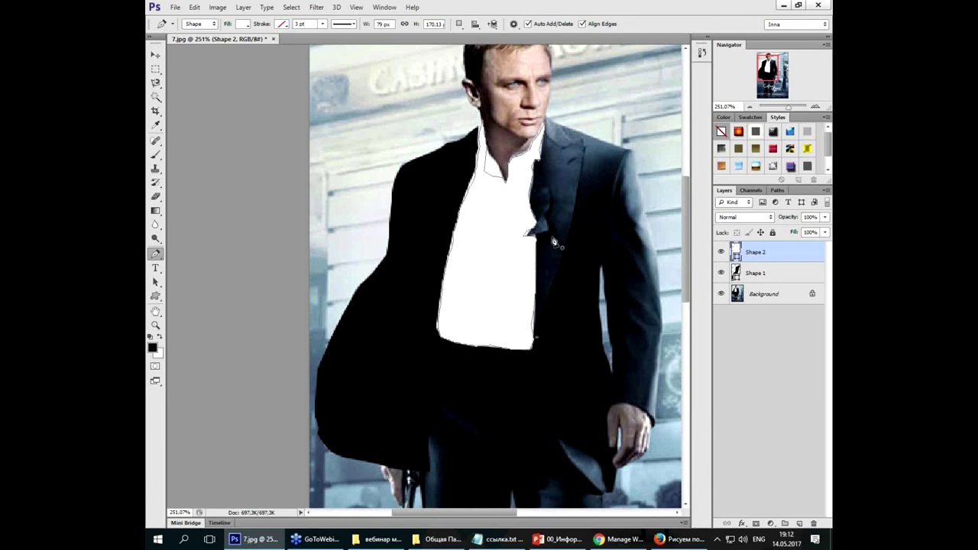
pyautogui.scroll(-3, 556, 242)
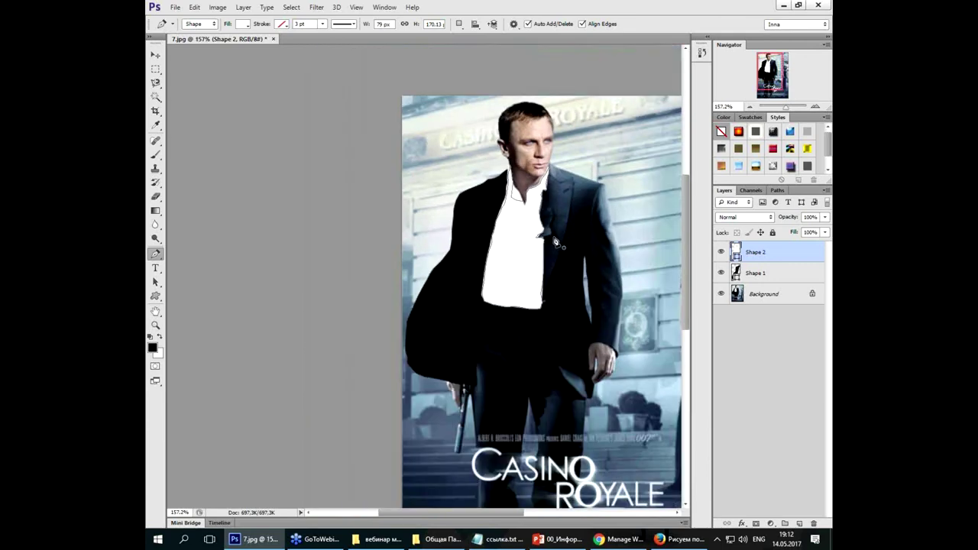
# Step: Show History's Close Path, New Shape Layer and Set Shape Layer Fill entries, then select Shape 1
pyautogui.scroll(2, 555, 242)
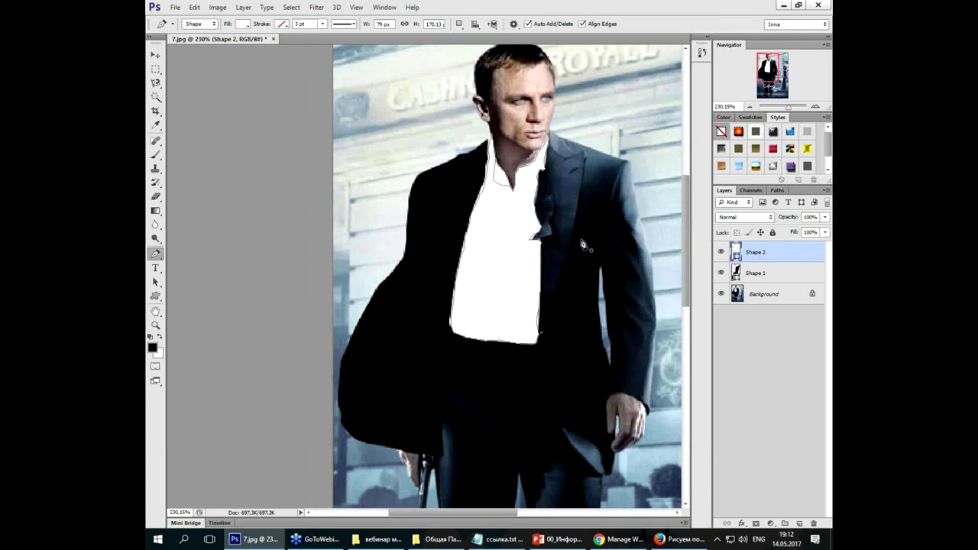
pyautogui.click(701, 53)
pyautogui.scroll(5, 631, 162)
pyautogui.scroll(5, 632, 162)
pyautogui.scroll(3, 631, 162)
pyautogui.scroll(3, 631, 162)
pyautogui.scroll(3, 632, 162)
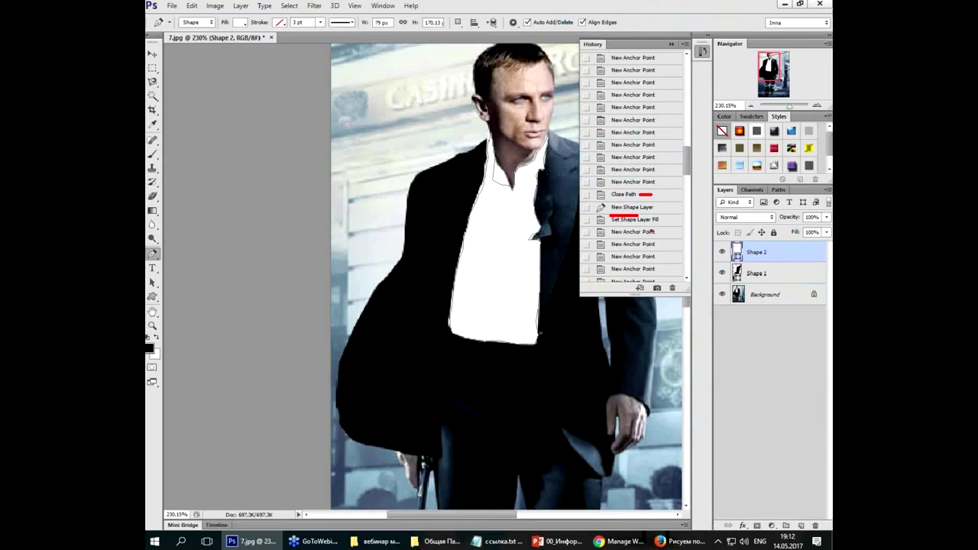
pyautogui.click(736, 275)
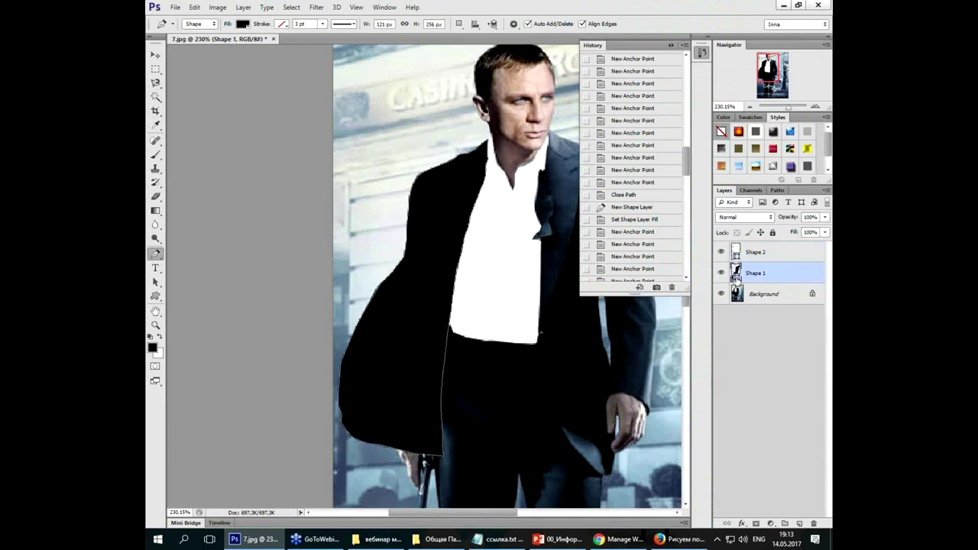
# Step: Fill the jacket's Shape 1 with magenta and hide the Background layer
pyautogui.click(703, 52)
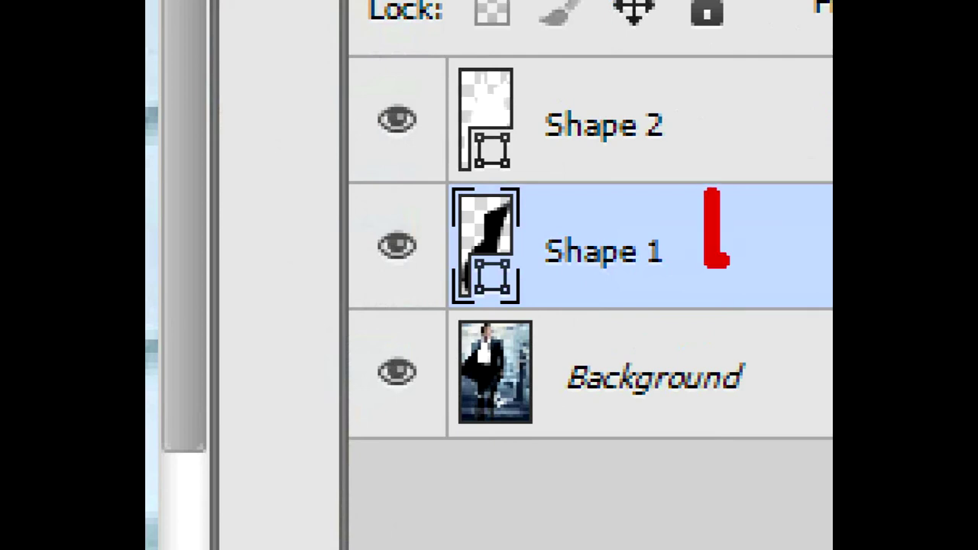
pyautogui.moveTo(726, 261); pyautogui.dragTo(818, 204)
pyautogui.moveTo(585, 287); pyautogui.dragTo(764, 287)
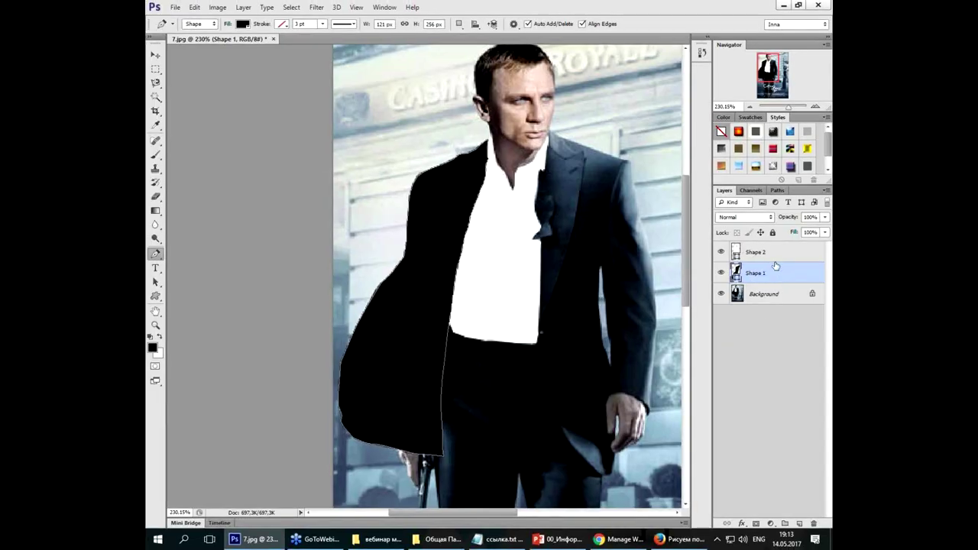
pyautogui.click(243, 25)
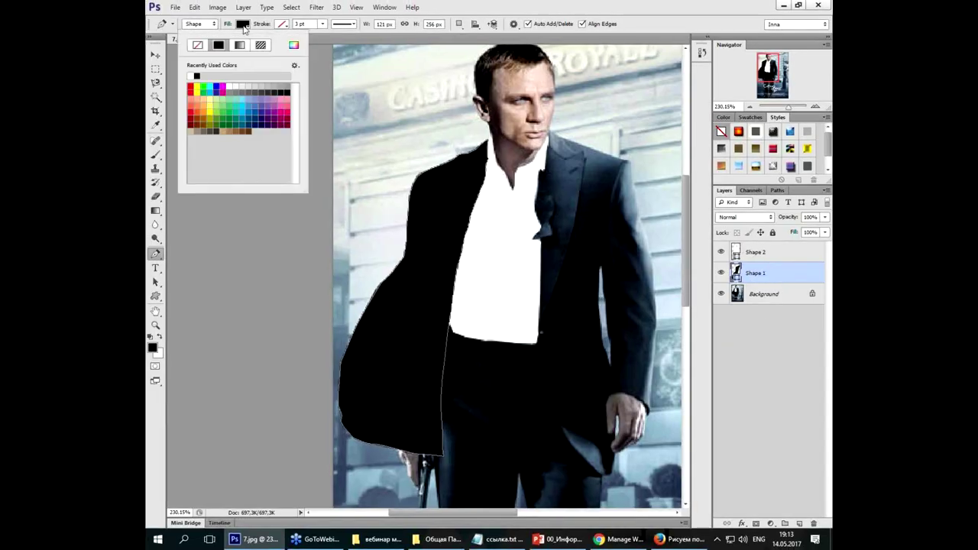
pyautogui.click(222, 90)
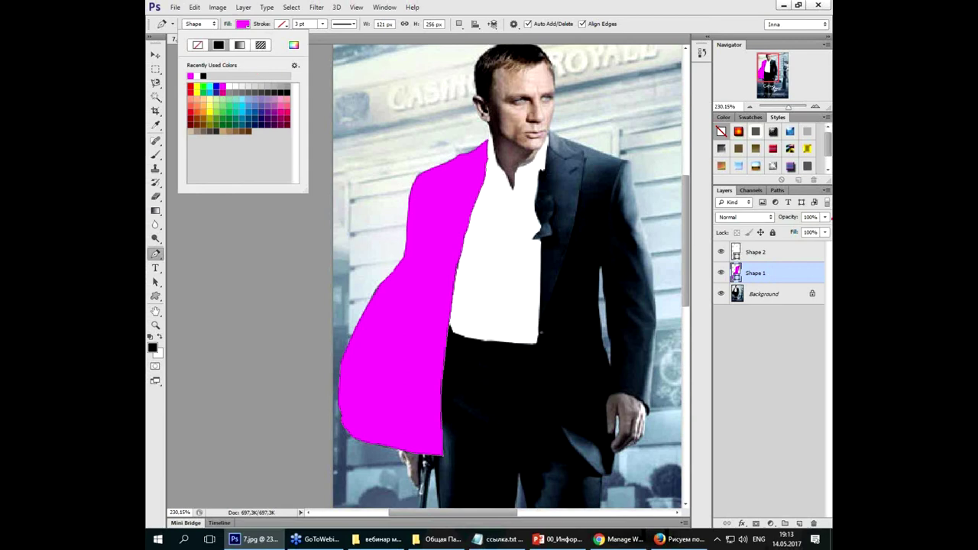
pyautogui.moveTo(703, 255)
pyautogui.mouseDown()
pyautogui.moveTo(819, 292)
pyautogui.moveTo(827, 262)
pyautogui.mouseUp()
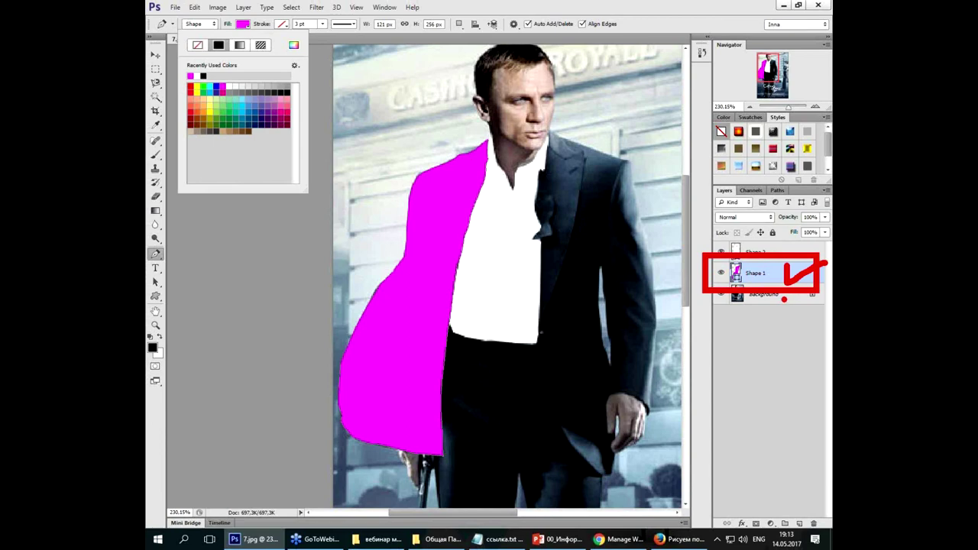
pyautogui.moveTo(229, 22)
pyautogui.mouseDown()
pyautogui.moveTo(238, 40)
pyautogui.moveTo(223, 11)
pyautogui.moveTo(220, 37)
pyautogui.mouseUp()
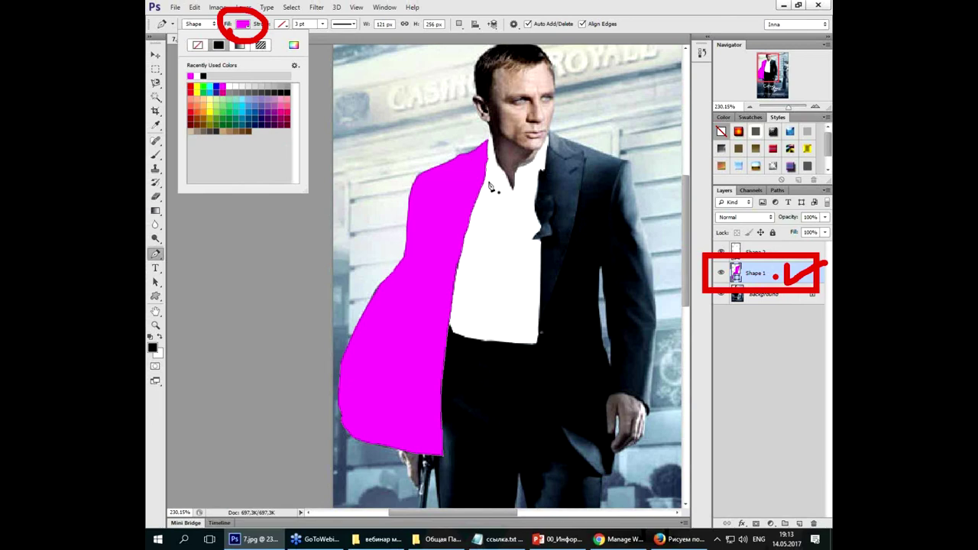
pyautogui.press('Escape')
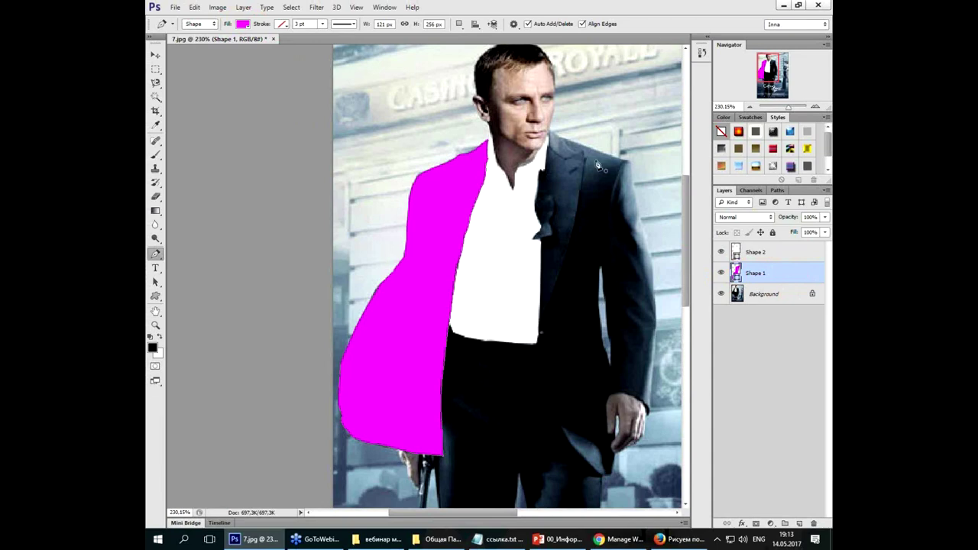
pyautogui.click(722, 294)
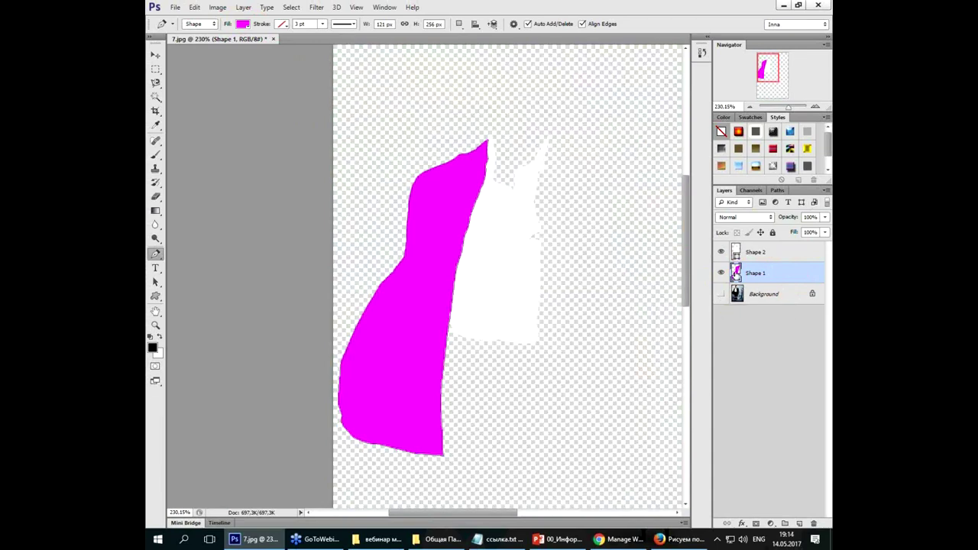
pyautogui.doubleClick(736, 274)
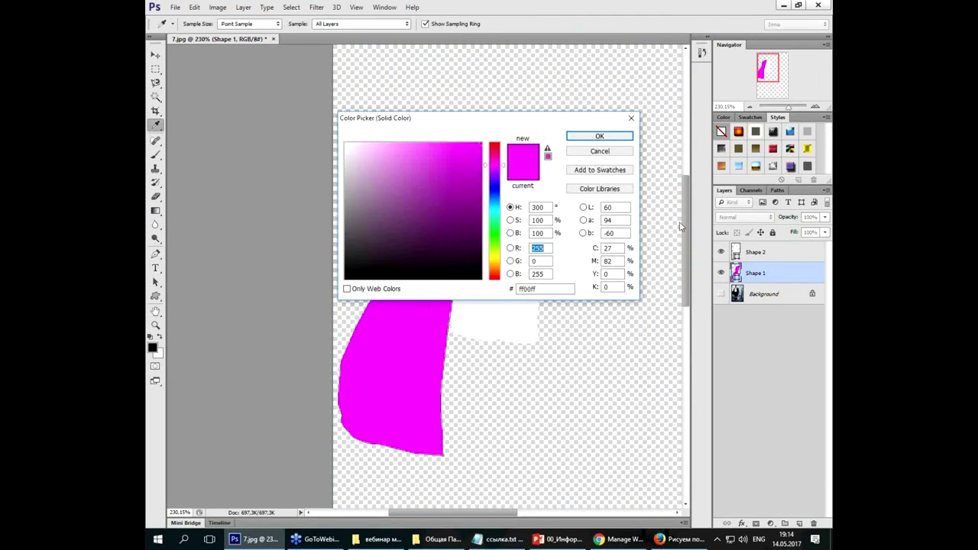
# Step: Set the jacket fill to bright blue #0090ff and confirm it
pyautogui.click(493, 205)
pyautogui.click(599, 136)
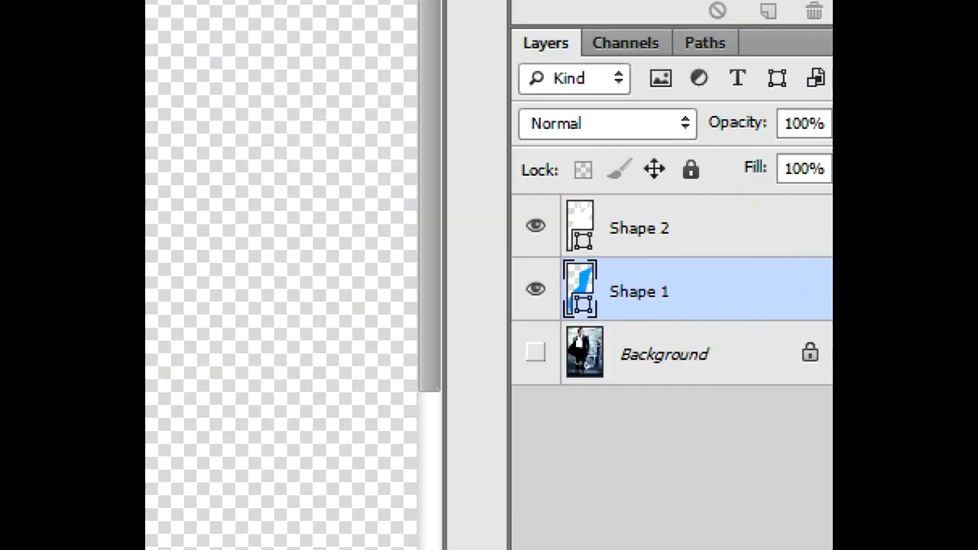
pyautogui.click(749, 276)
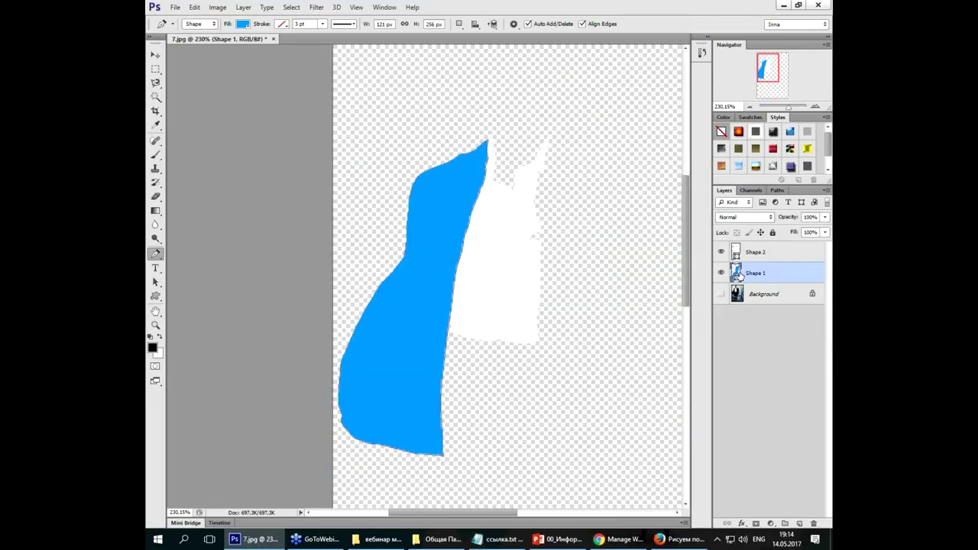
# Step: Preview several other blues, cancel to keep #0090ff, and select the Shape 2 shirt layer
pyautogui.doubleClick(735, 275)
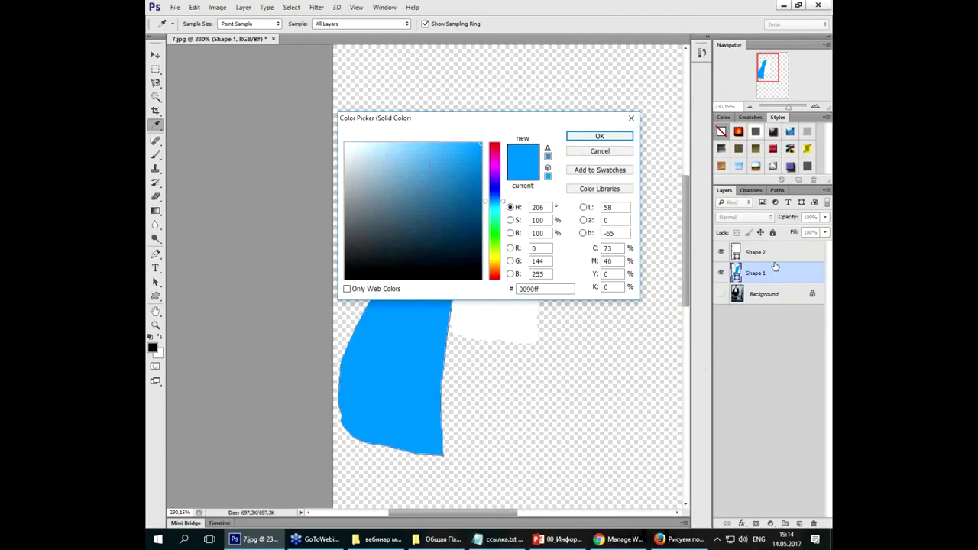
pyautogui.click(412, 231)
pyautogui.click(367, 169)
pyautogui.click(408, 179)
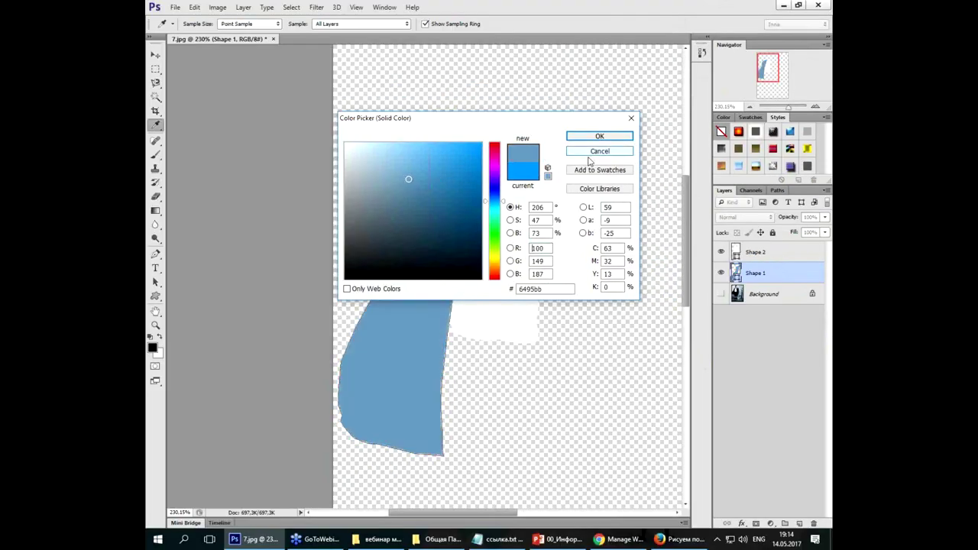
pyautogui.click(435, 151)
pyautogui.click(429, 186)
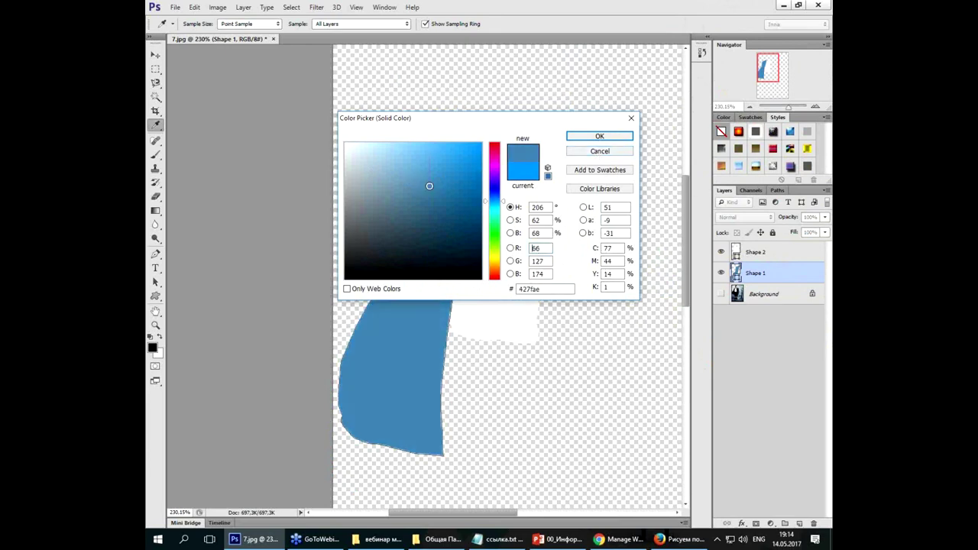
pyautogui.click(616, 151)
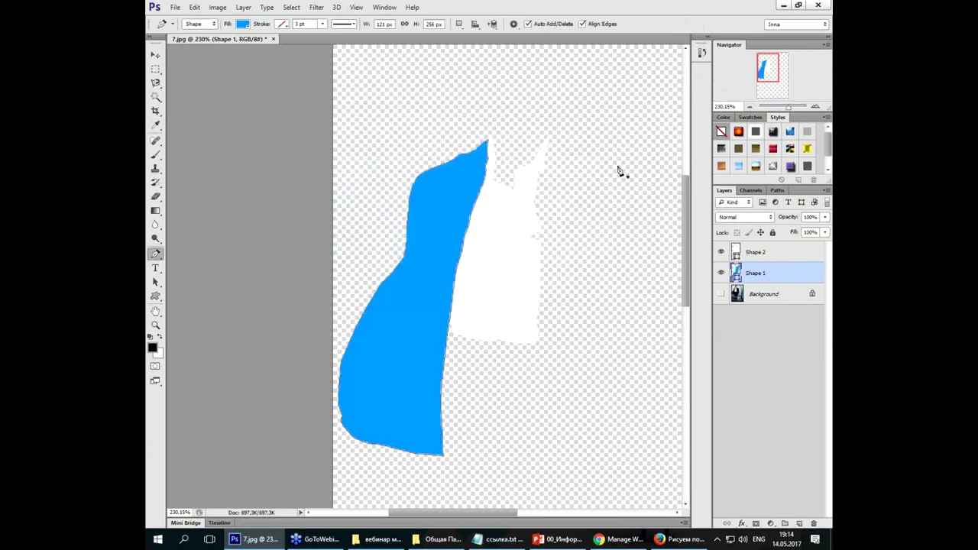
pyautogui.click(759, 254)
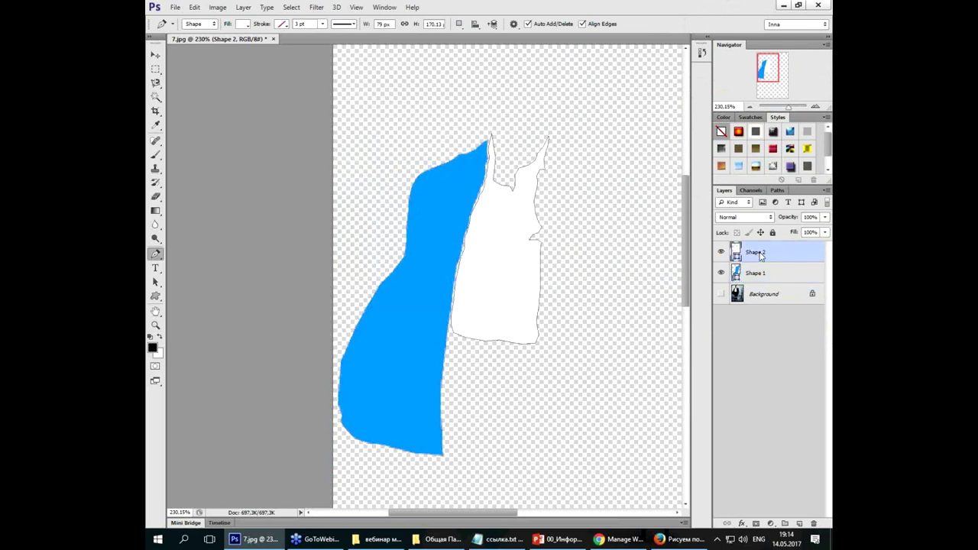
# Step: Select Shape 1 with the Move tool, then open the PlayStation controller lesson from Explorer
pyautogui.click(750, 276)
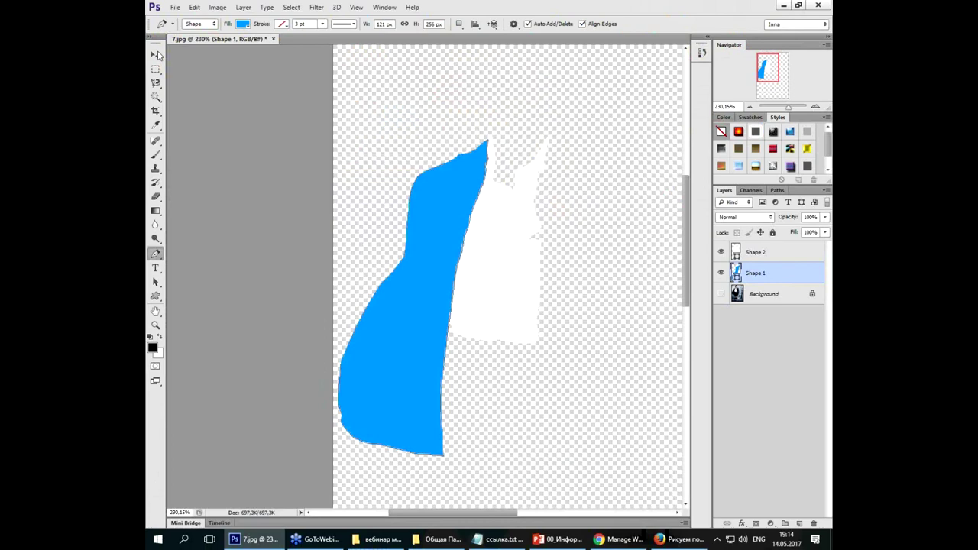
pyautogui.click(156, 55)
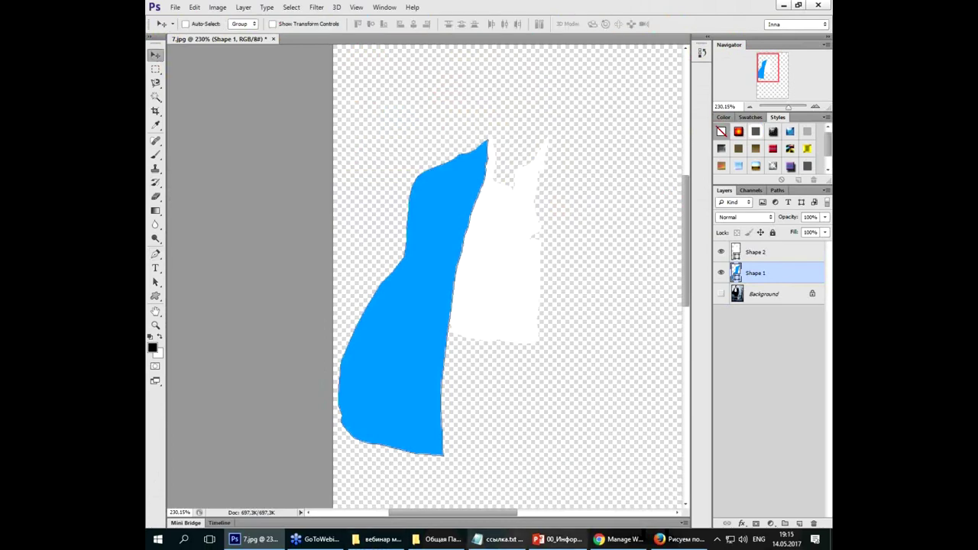
pyautogui.click(383, 539)
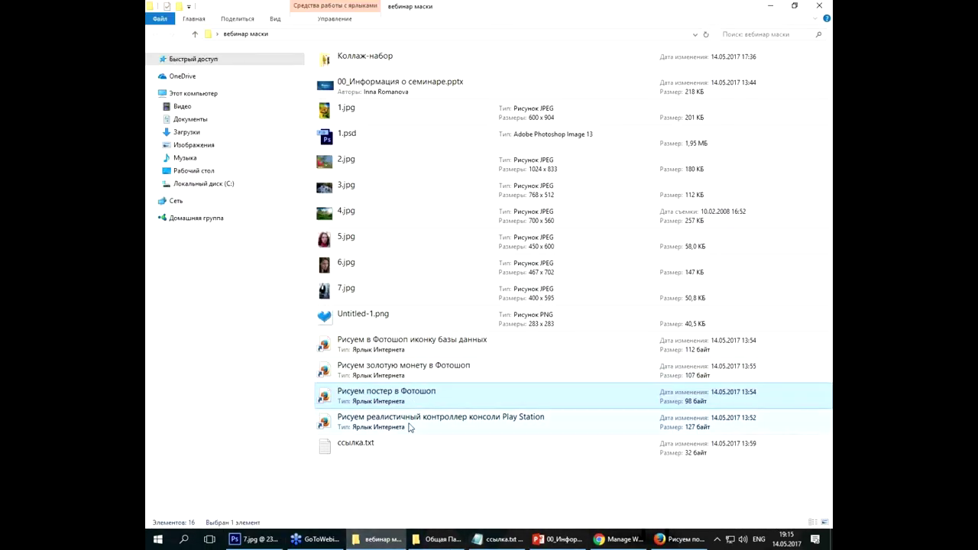
pyautogui.doubleClick(517, 417)
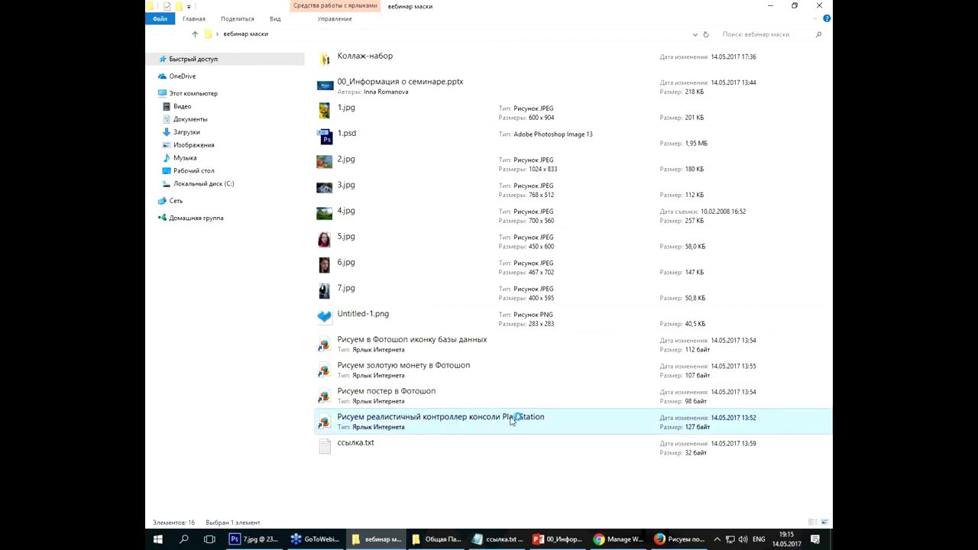
pyautogui.scroll(-5, 517, 276)
# Step: Scroll the controller lesson down to Step 109 (Тень), the shadow beneath the gamepad
pyautogui.scroll(1, 517, 275)
pyautogui.scroll(3, 506, 272)
pyautogui.scroll(3, 511, 276)
pyautogui.scroll(-5, 508, 270)
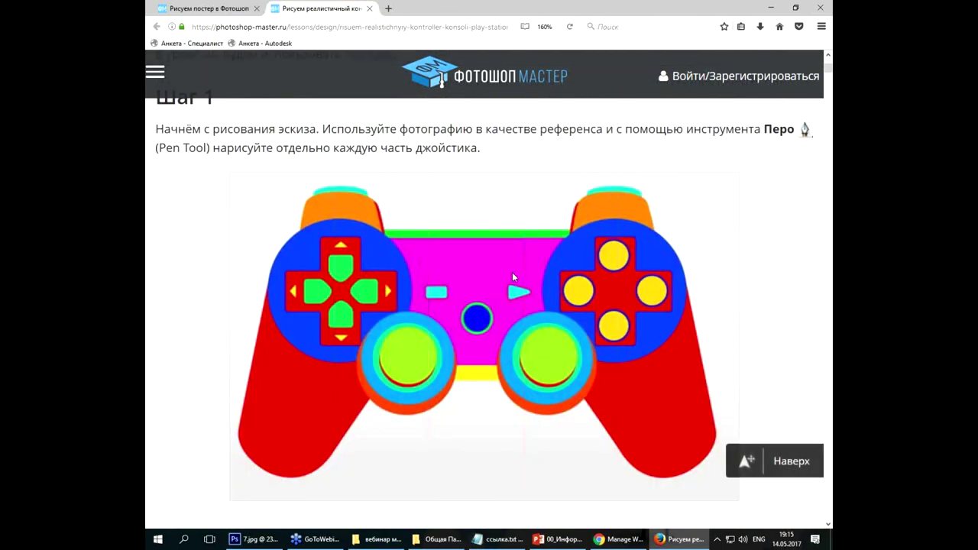
pyautogui.scroll(1, 512, 272)
pyautogui.scroll(-2, 512, 277)
pyautogui.scroll(-5, 643, 319)
pyautogui.scroll(-1, 644, 319)
pyautogui.scroll(-5, 644, 319)
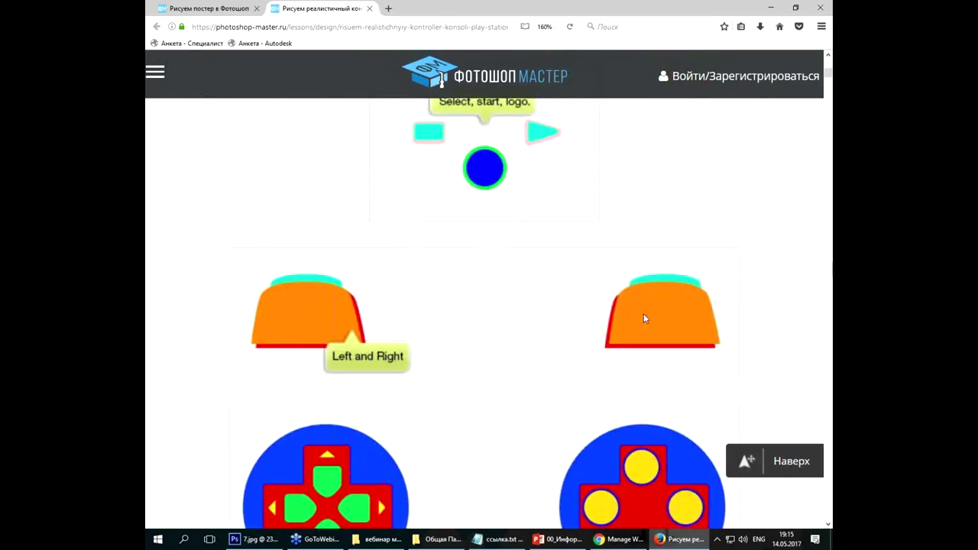
pyautogui.scroll(-5, 643, 319)
pyautogui.scroll(-5, 644, 318)
pyautogui.scroll(-4, 644, 319)
pyautogui.scroll(-3, 644, 318)
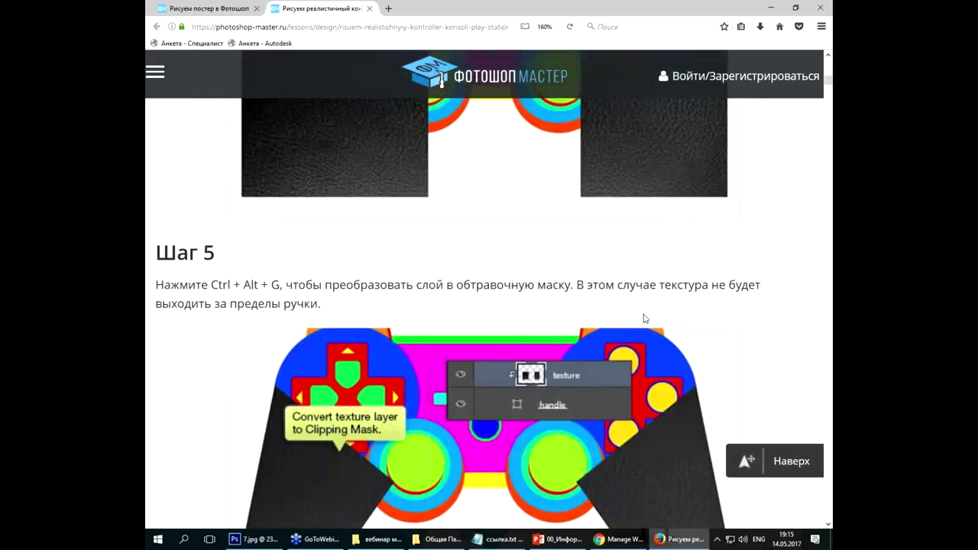
pyautogui.scroll(-5, 643, 319)
pyautogui.scroll(-5, 643, 319)
pyautogui.scroll(-5, 643, 319)
pyautogui.scroll(-4, 644, 319)
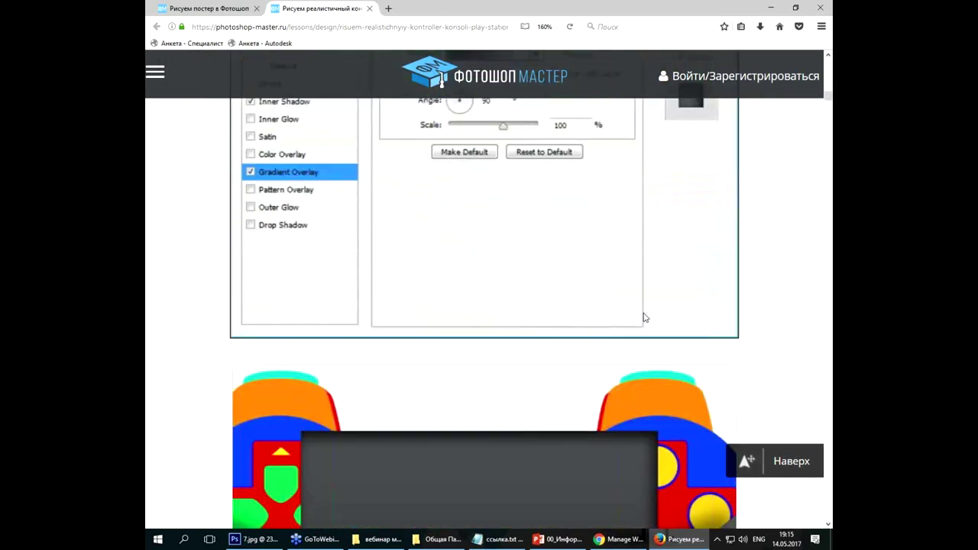
pyautogui.scroll(-5, 643, 318)
pyautogui.scroll(-5, 643, 318)
pyautogui.scroll(-5, 644, 318)
pyautogui.scroll(-5, 644, 318)
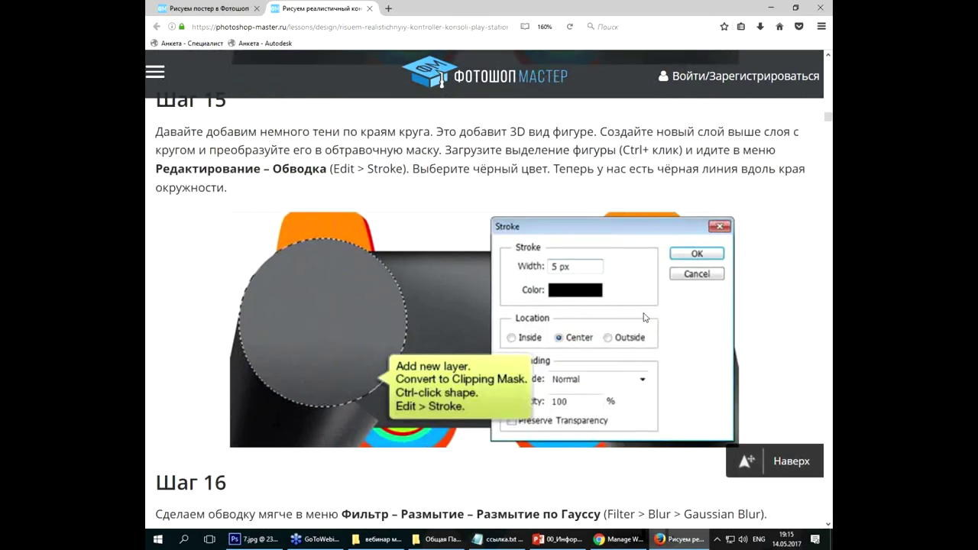
pyautogui.scroll(-5, 644, 318)
pyautogui.scroll(-5, 643, 318)
pyautogui.scroll(-5, 643, 318)
pyautogui.scroll(-4, 644, 318)
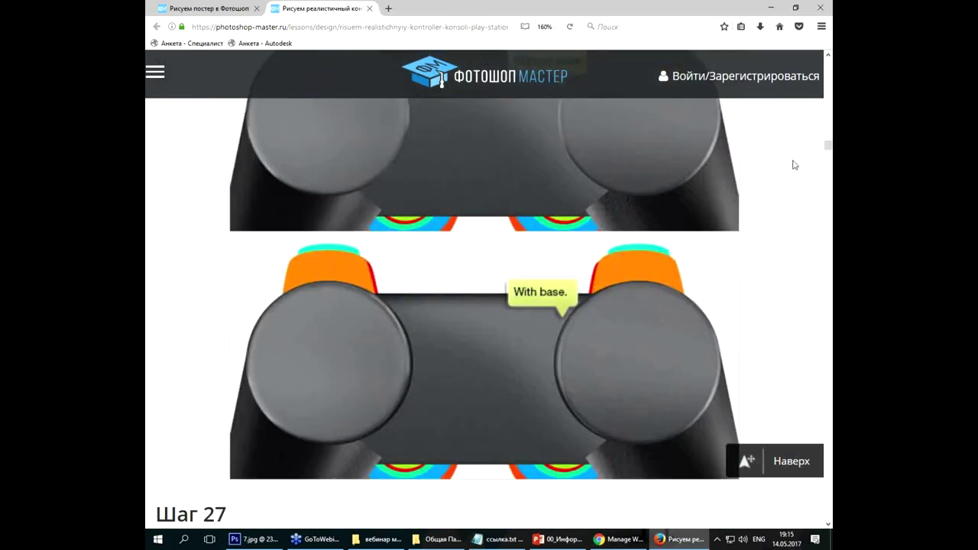
pyautogui.moveTo(828, 146); pyautogui.dragTo(828, 470)
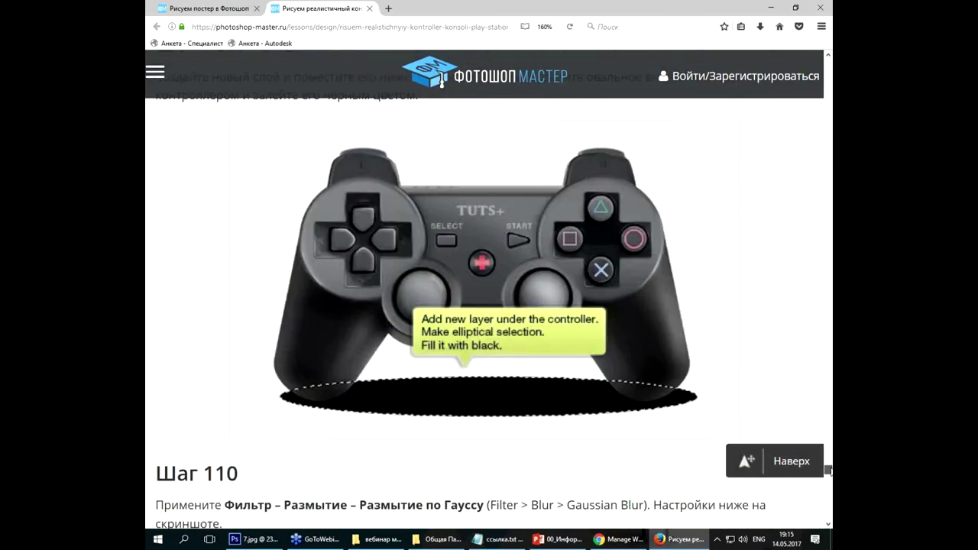
pyautogui.moveTo(828, 470); pyautogui.dragTo(827, 473)
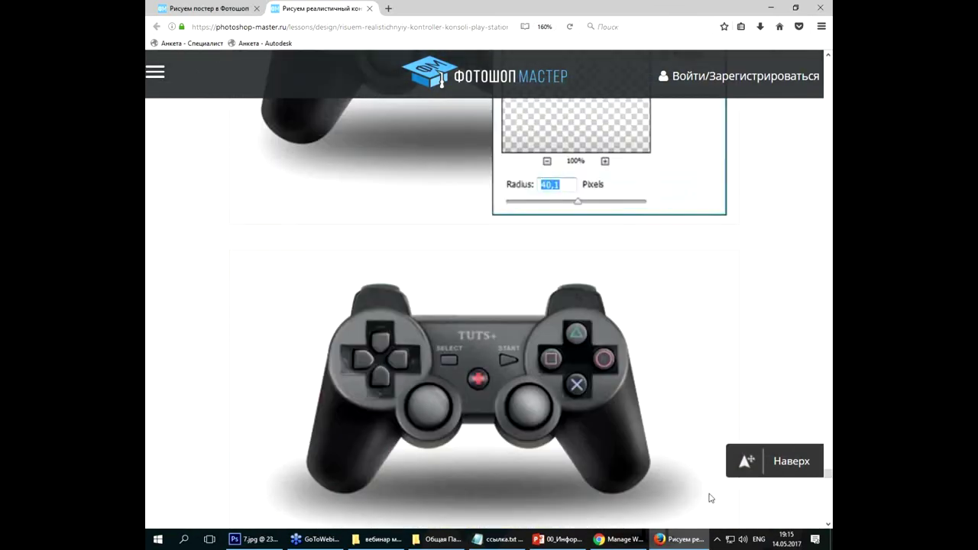
pyautogui.keyDown('ctrl'); pyautogui.scroll(1, 456, 493); pyautogui.keyUp('ctrl')
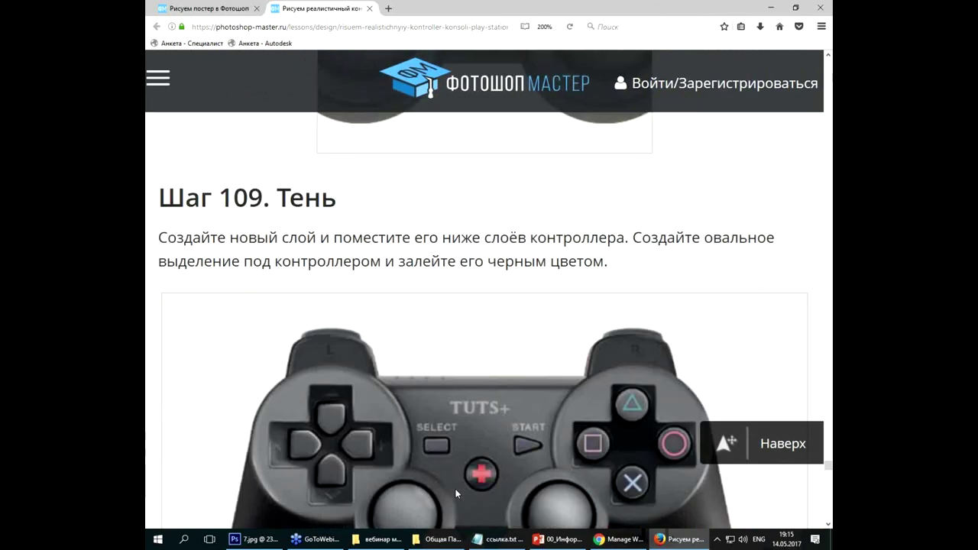
# Step: Read through lesson Steps 109–113, then minimize Firefox to show the вебинар маски folder
pyautogui.scroll(-1, 455, 493)
pyautogui.scroll(-3, 456, 493)
pyautogui.scroll(1, 456, 493)
pyautogui.scroll(1, 456, 493)
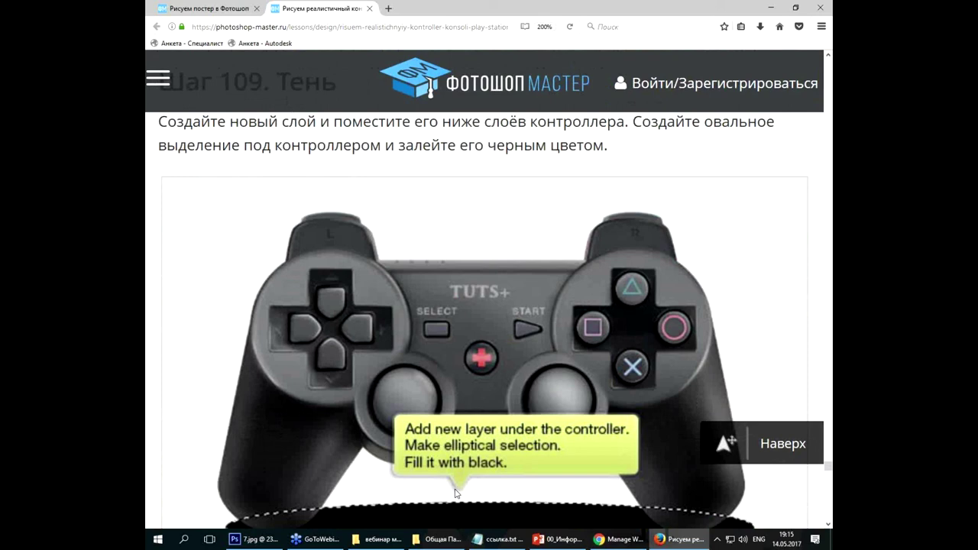
pyautogui.keyDown('ctrl'); pyautogui.scroll(1, 629, 325); pyautogui.keyUp('ctrl')
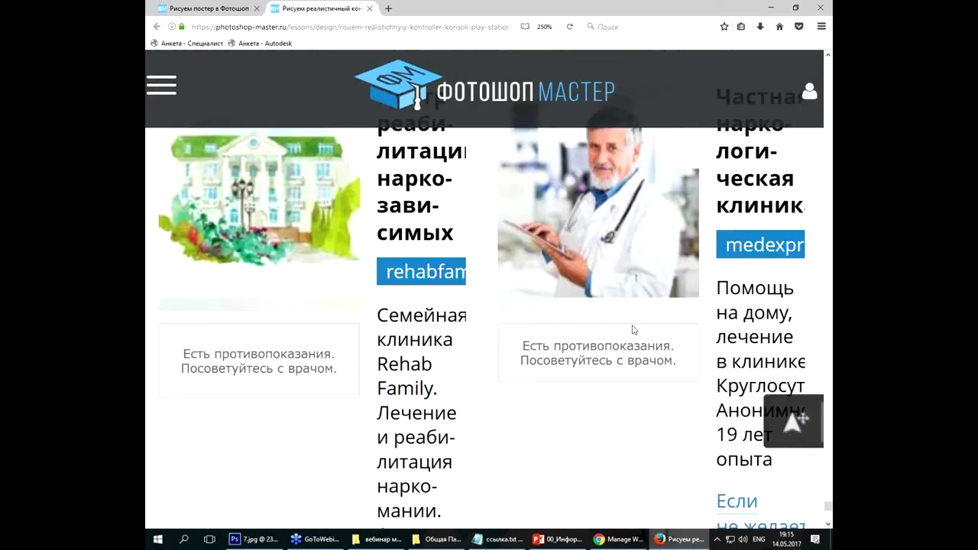
pyautogui.keyDown('ctrl'); pyautogui.scroll(-2, 632, 328); pyautogui.keyUp('ctrl')
pyautogui.keyDown('ctrl'); pyautogui.scroll(-3, 632, 324); pyautogui.keyUp('ctrl')
pyautogui.keyDown('ctrl'); pyautogui.scroll(-2, 604, 317); pyautogui.keyUp('ctrl')
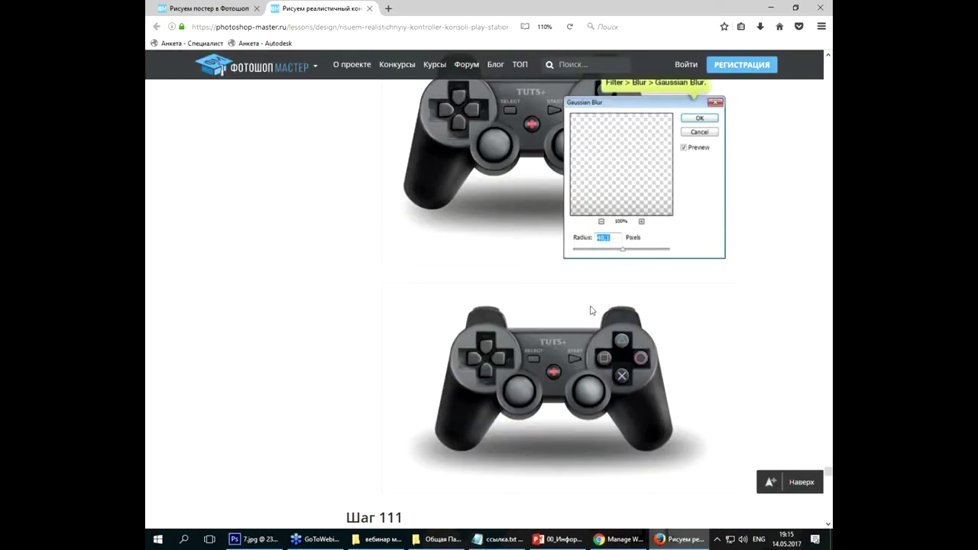
pyautogui.scroll(-2, 590, 306)
pyautogui.scroll(-4, 590, 305)
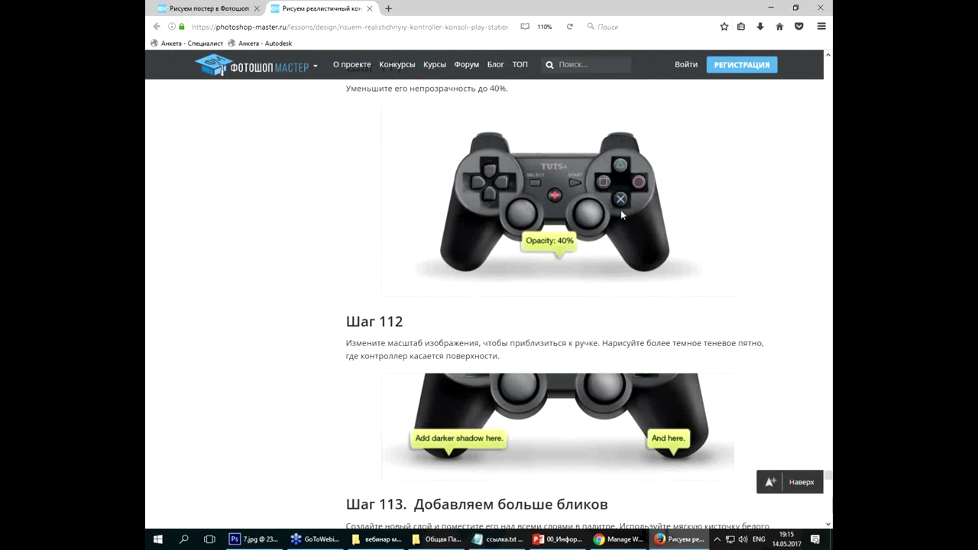
pyautogui.scroll(-2, 619, 218)
pyautogui.scroll(-4, 617, 229)
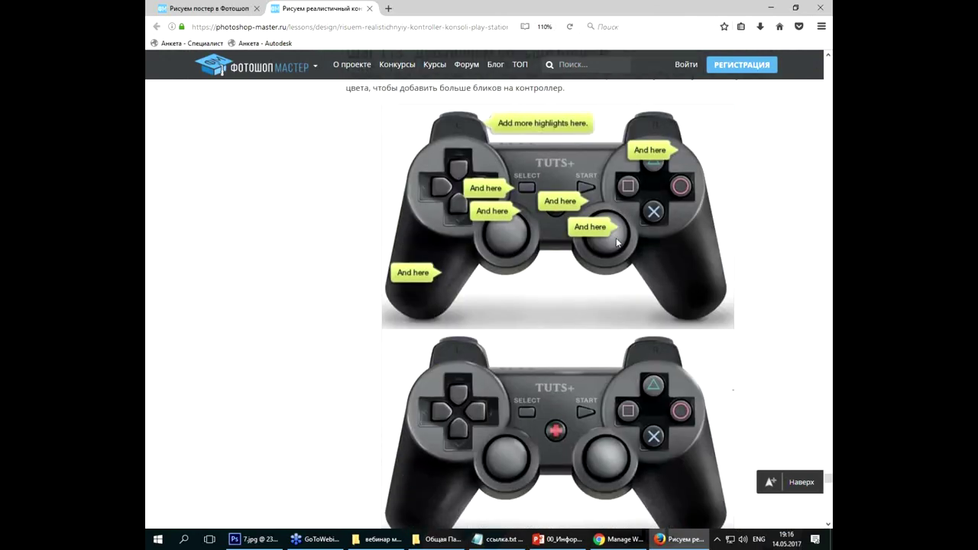
pyautogui.scroll(-2, 618, 242)
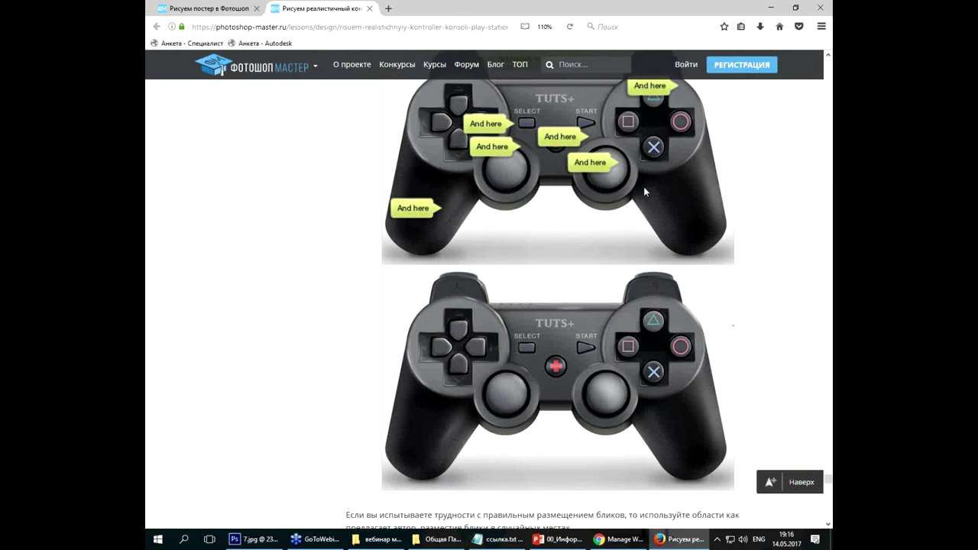
pyautogui.click(770, 8)
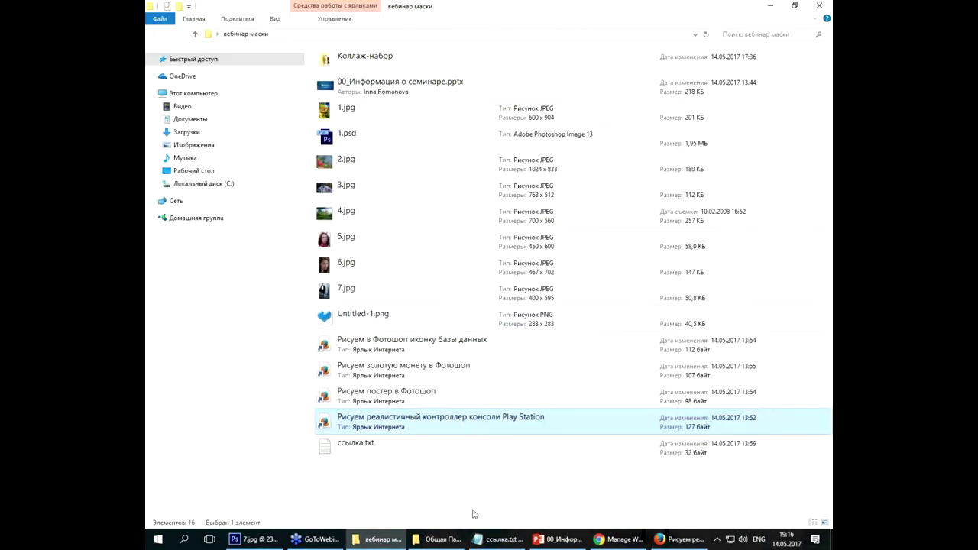
# Step: Minimize the lesson folder and close 7.jpg in Photoshop, discarding its changes
pyautogui.click(447, 397)
pyautogui.click(447, 374)
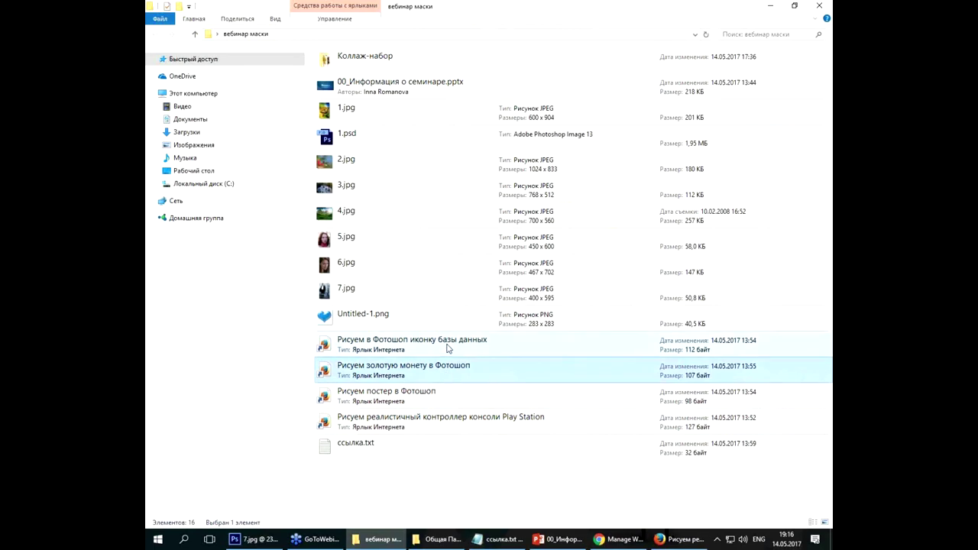
pyautogui.click(449, 349)
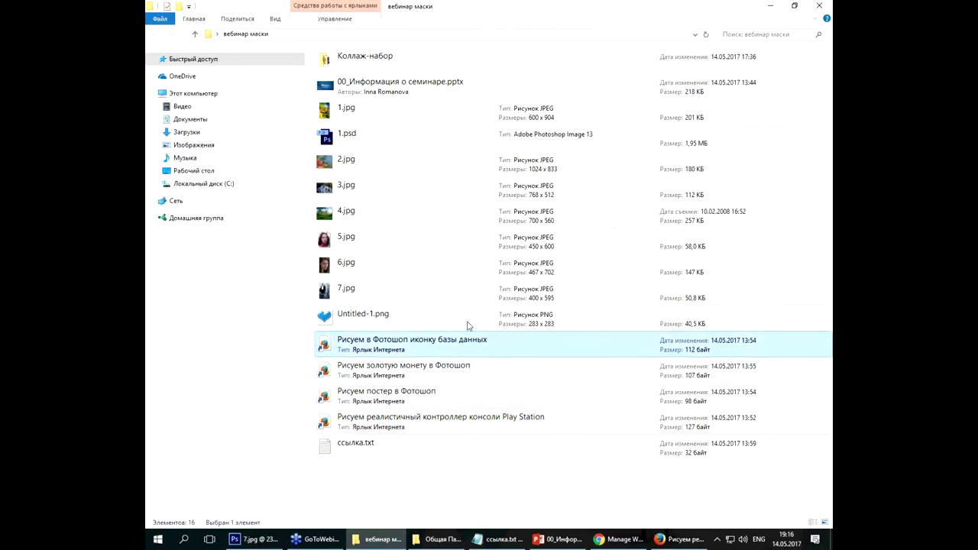
pyautogui.click(770, 7)
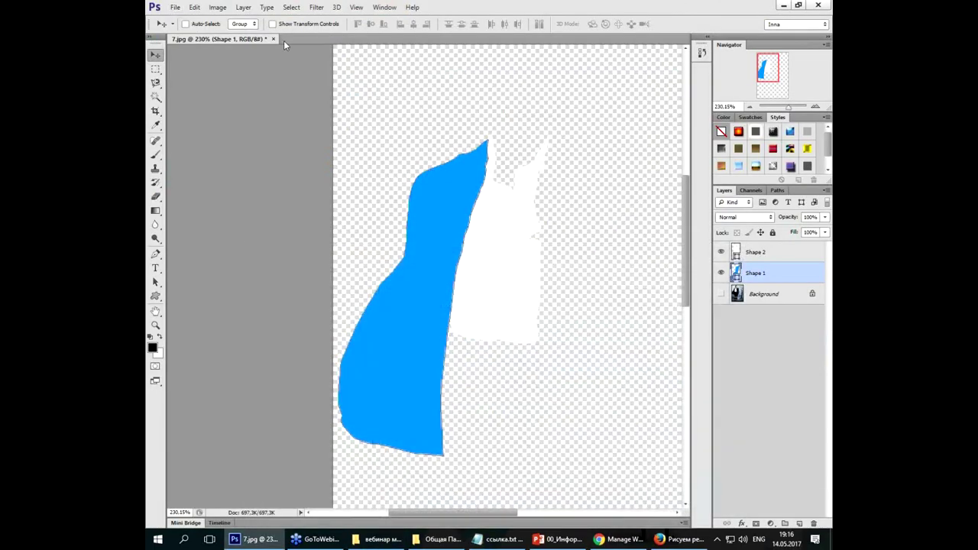
pyautogui.click(274, 39)
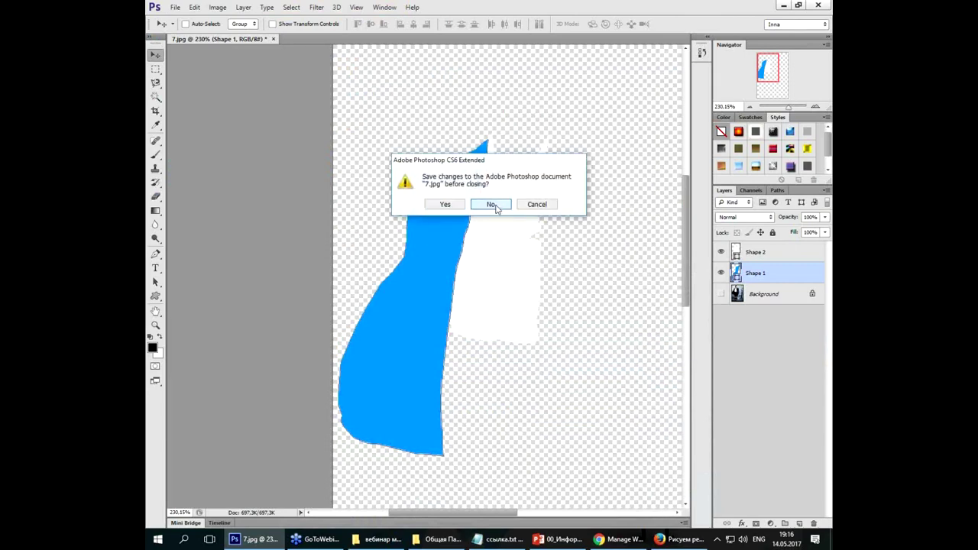
pyautogui.click(495, 207)
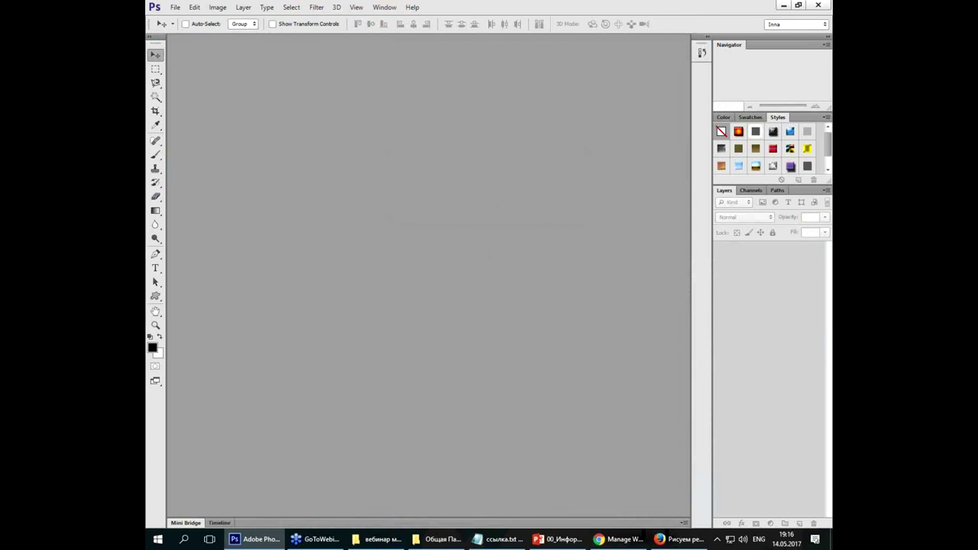
# Step: Mark up the Photoshop menu area with red annotation strokes and a dot
pyautogui.click(385, 7)
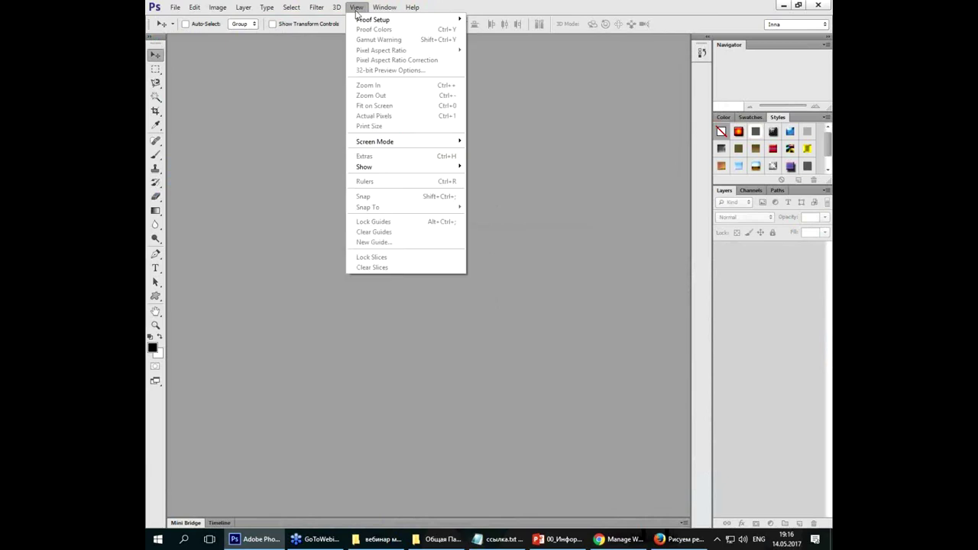
pyautogui.moveTo(411, 7)
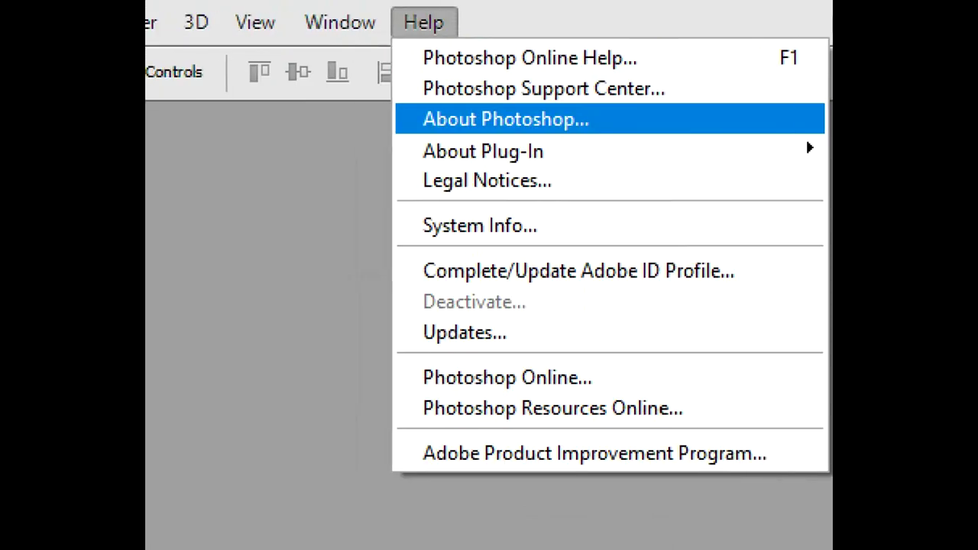
pyautogui.moveTo(363, 47); pyautogui.dragTo(458, 16)
pyautogui.moveTo(379, 85); pyautogui.dragTo(623, 158)
pyautogui.moveTo(586, 98); pyautogui.dragTo(582, 202)
pyautogui.click(580, 239)
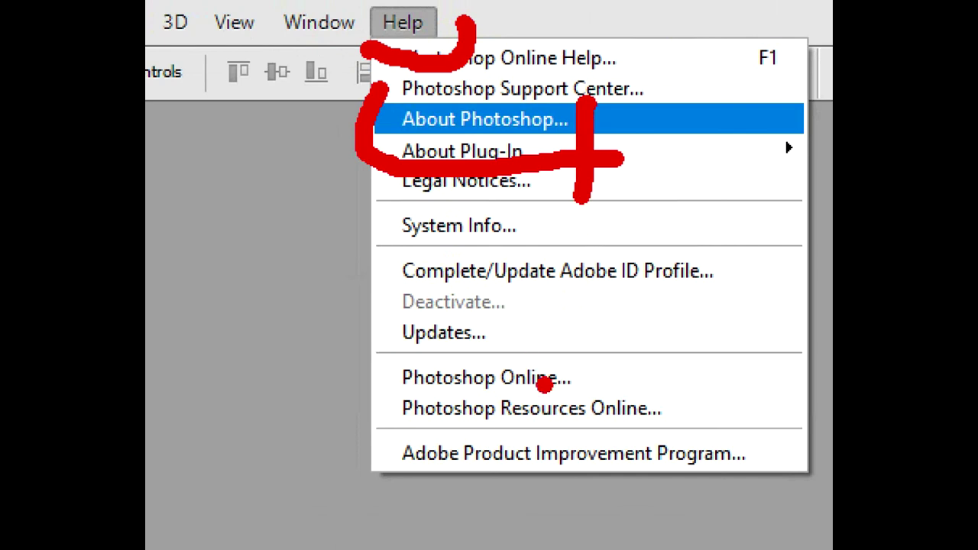
# Step: Write 'CS6' in red ink and show the About screen for Photoshop CS6 Version 13.0 x64
pyautogui.moveTo(282, 286); pyautogui.dragTo(319, 325)
pyautogui.moveTo(467, 252)
pyautogui.mouseDown()
pyautogui.moveTo(390, 318)
pyautogui.moveTo(359, 390)
pyautogui.mouseUp()
pyautogui.moveTo(654, 248)
pyautogui.mouseDown()
pyautogui.moveTo(669, 359)
pyautogui.moveTo(578, 336)
pyautogui.mouseUp()
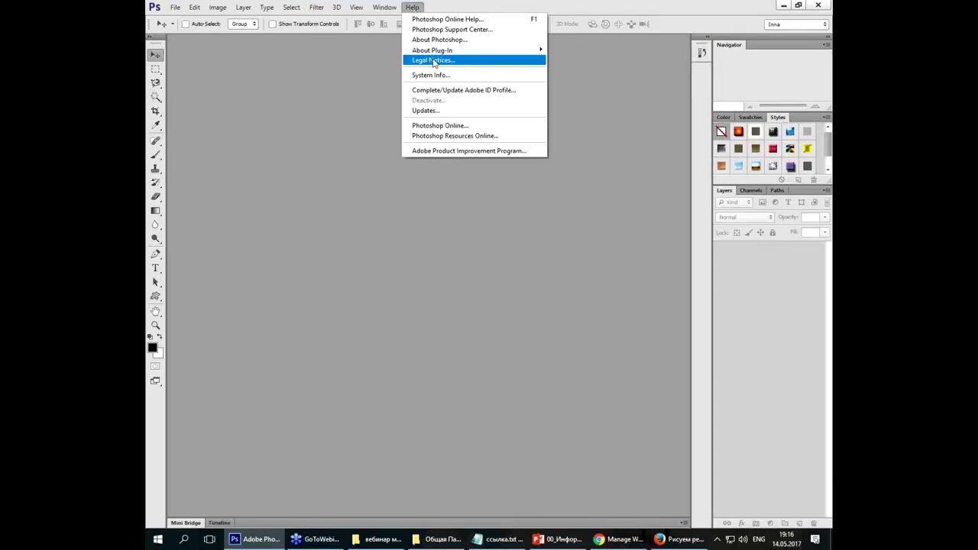
pyautogui.click(435, 39)
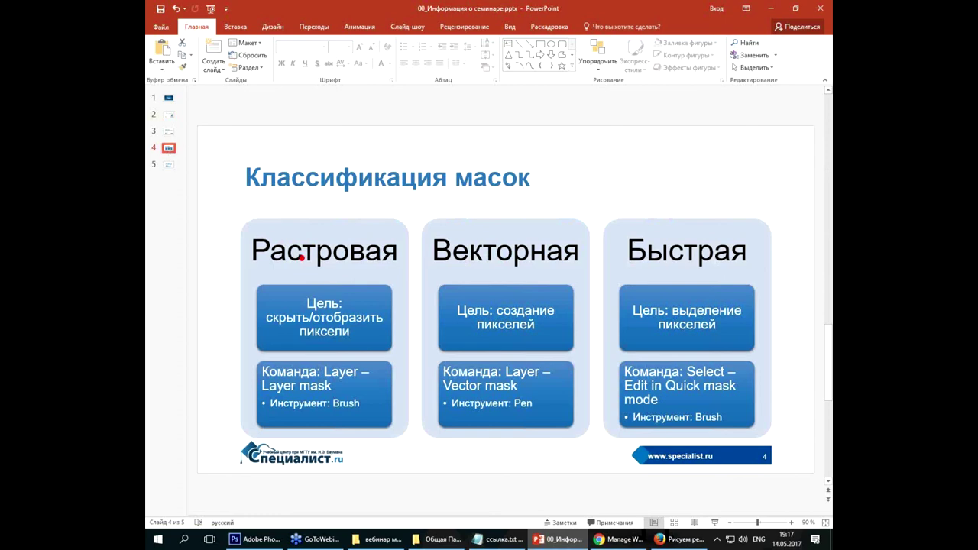
# Step: Link the title to the masks, tick Быстрая, Растровая and Векторная, and underline 'Инструмент: Pen' in red
pyautogui.moveTo(354, 240)
pyautogui.mouseDown()
pyautogui.moveTo(428, 205)
pyautogui.moveTo(478, 250)
pyautogui.mouseUp()
pyautogui.moveTo(485, 204); pyautogui.dragTo(638, 226)
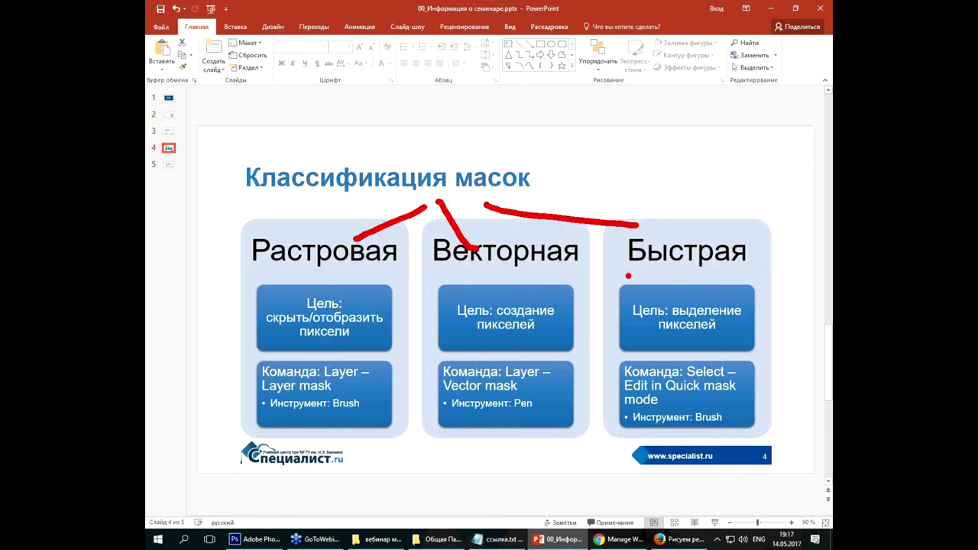
pyautogui.moveTo(715, 176); pyautogui.dragTo(770, 156)
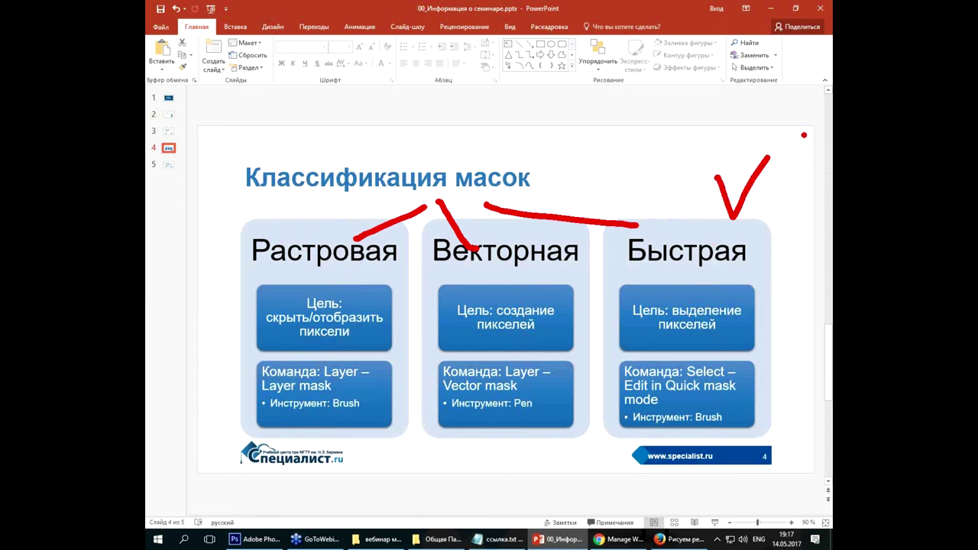
pyautogui.moveTo(220, 190)
pyautogui.mouseDown()
pyautogui.moveTo(228, 235)
pyautogui.moveTo(273, 194)
pyautogui.mouseUp()
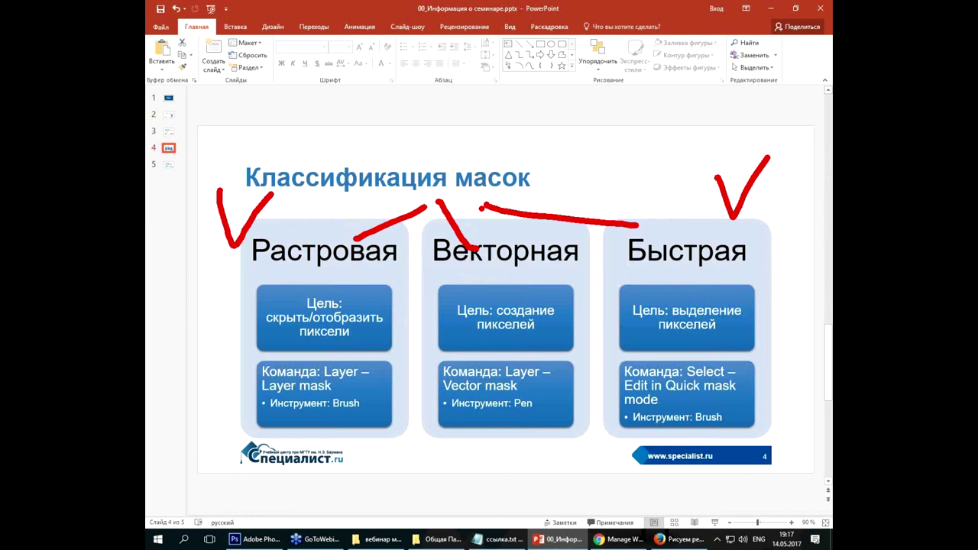
pyautogui.moveTo(477, 178); pyautogui.dragTo(550, 149)
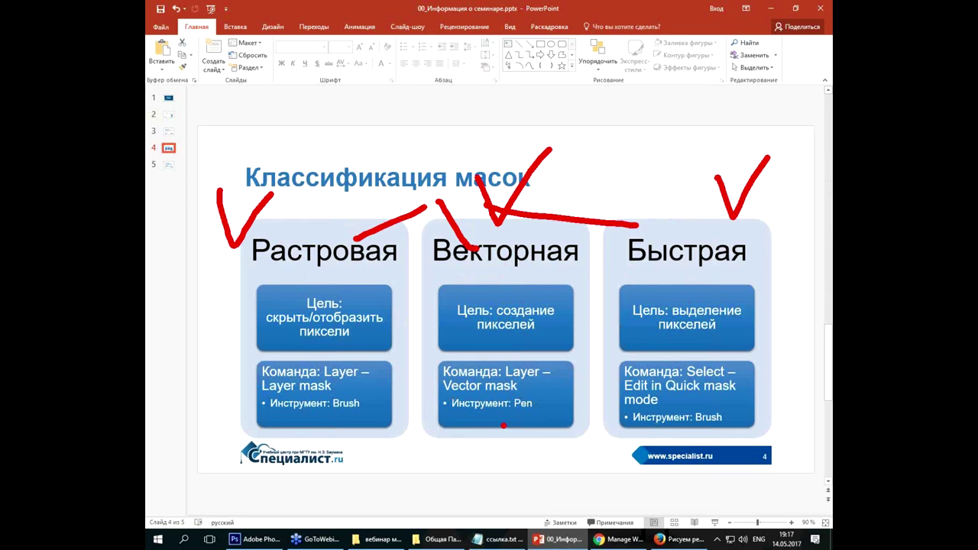
pyautogui.moveTo(473, 419); pyautogui.dragTo(540, 414)
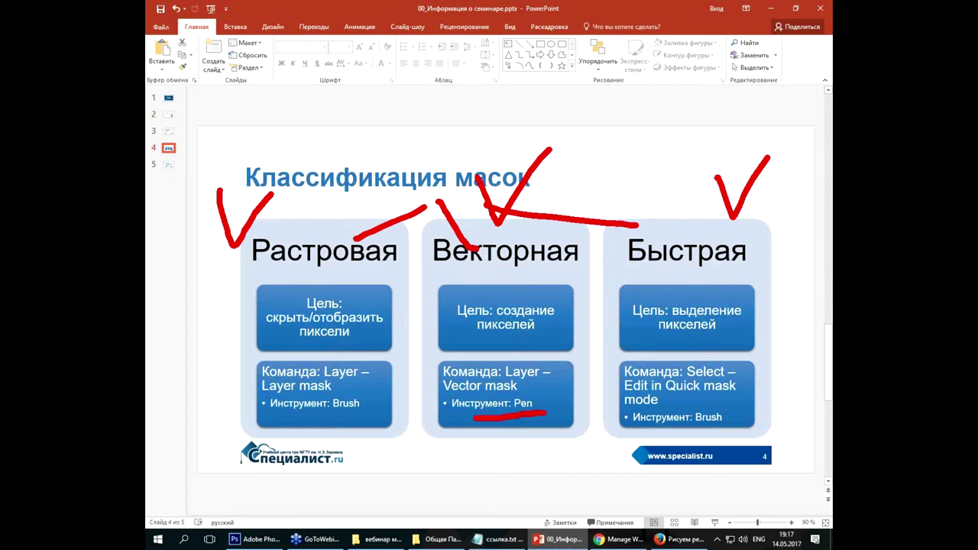